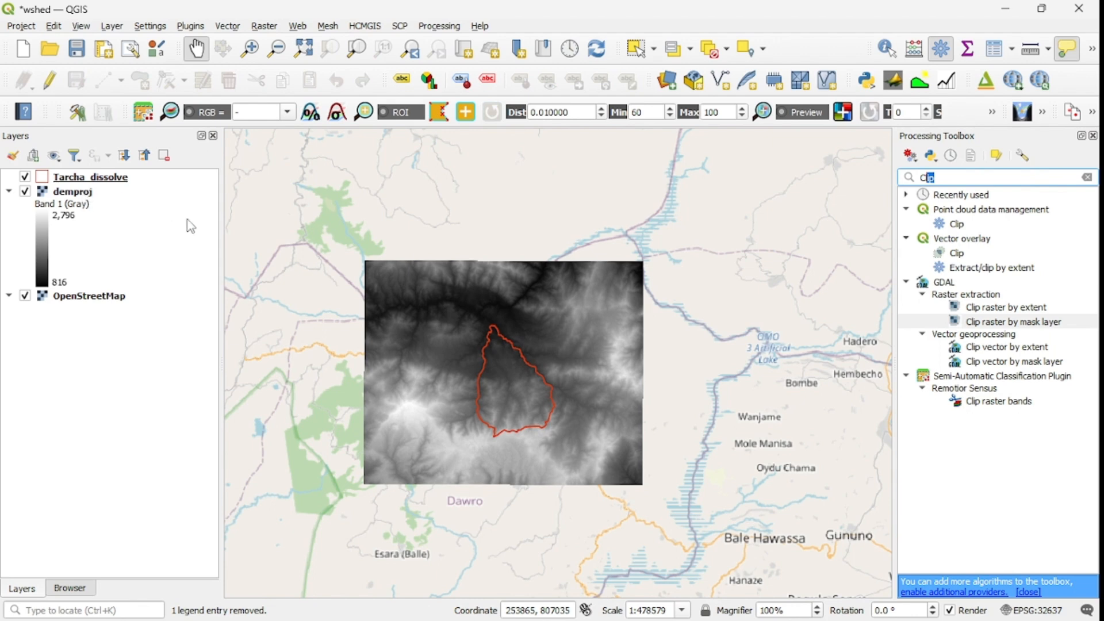
Step: Set up a Warp reprojection of demproj to the project CRS EPSG:32637 - WGS 84 / UTM zone 37N, and close it without running
click(79, 195)
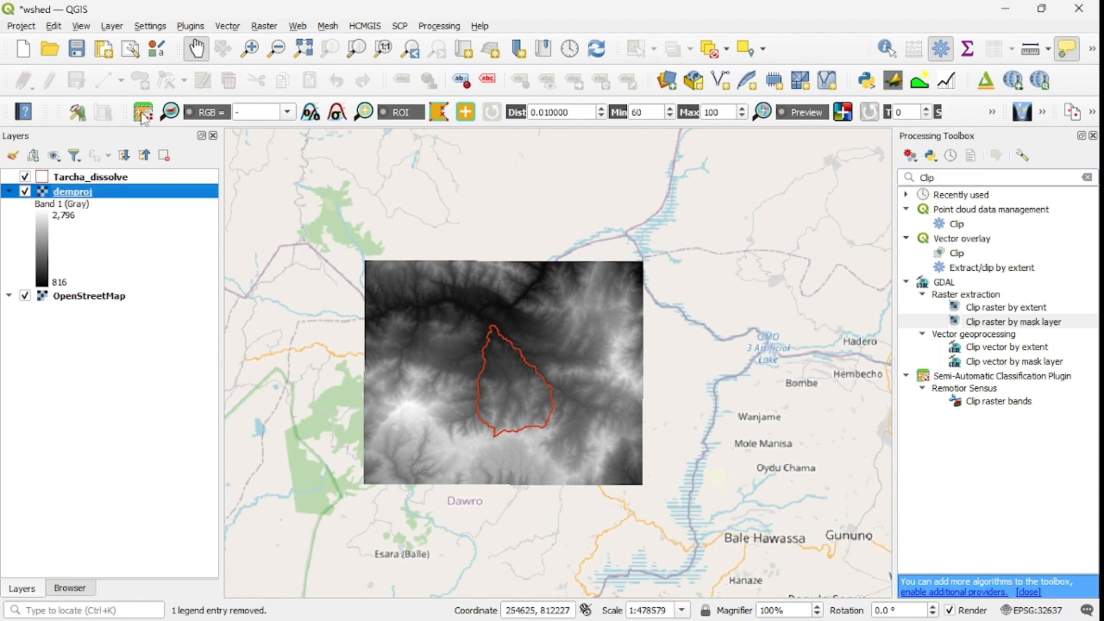
click(265, 27)
mouse_move(292, 96)
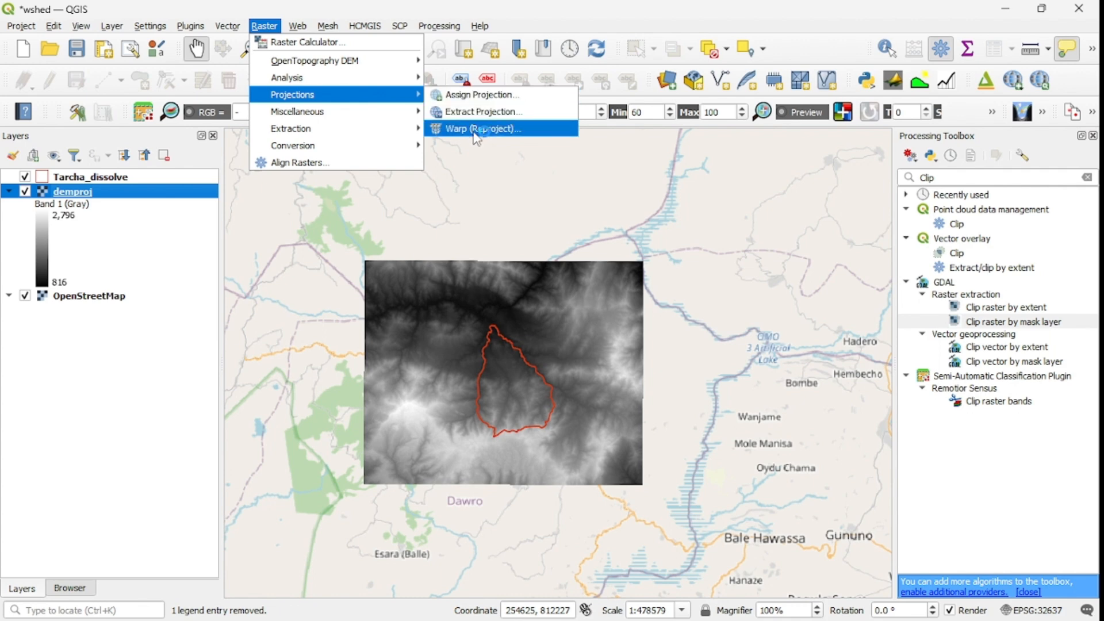
click(512, 133)
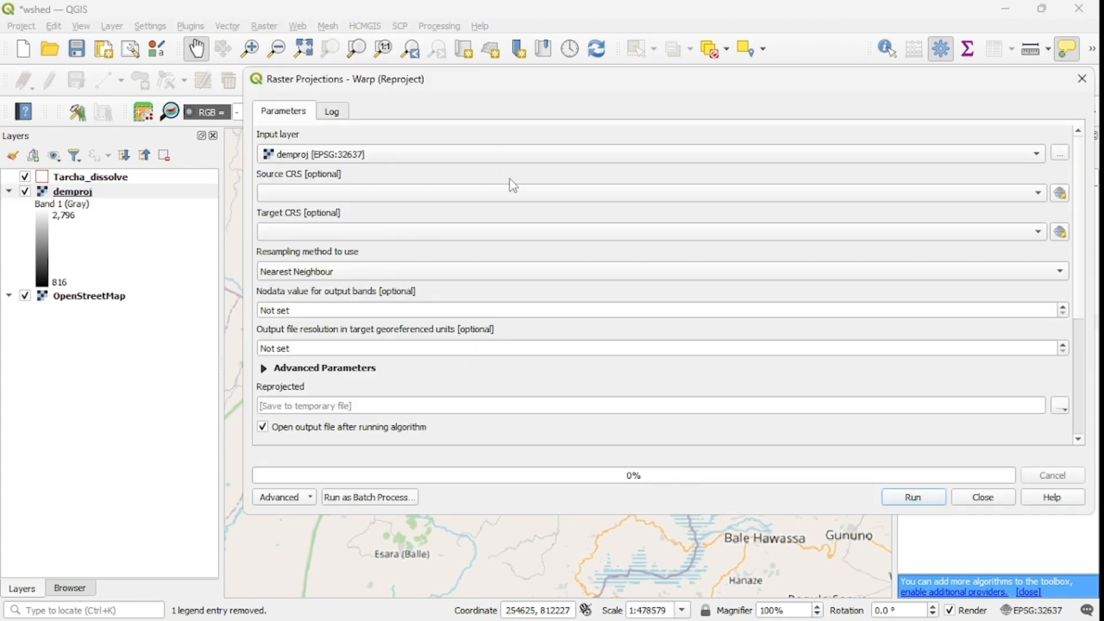
click(486, 158)
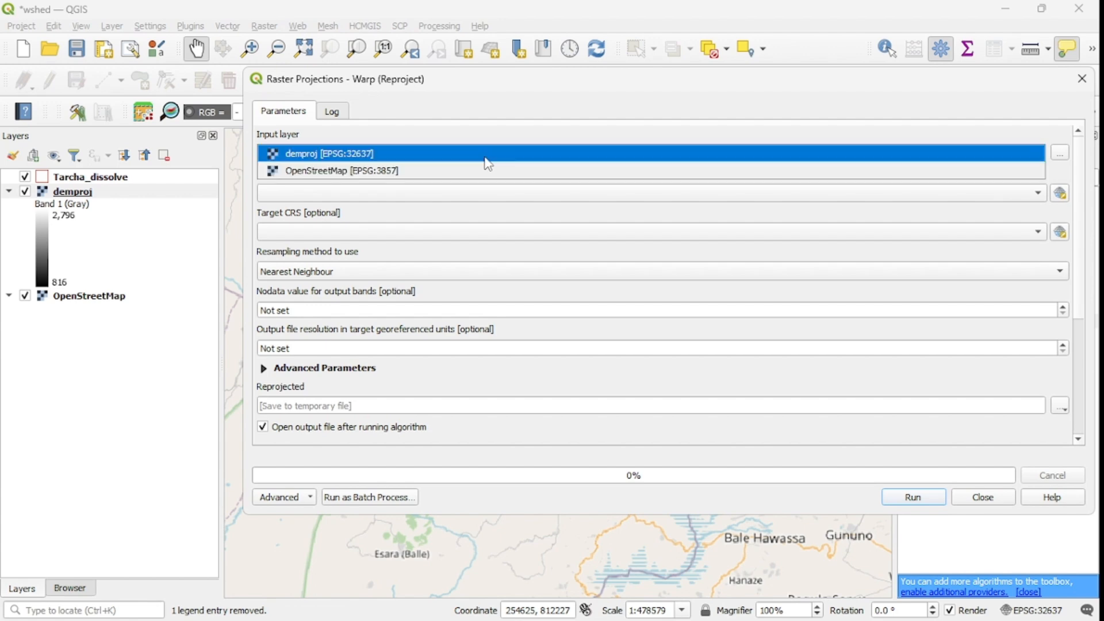
click(364, 160)
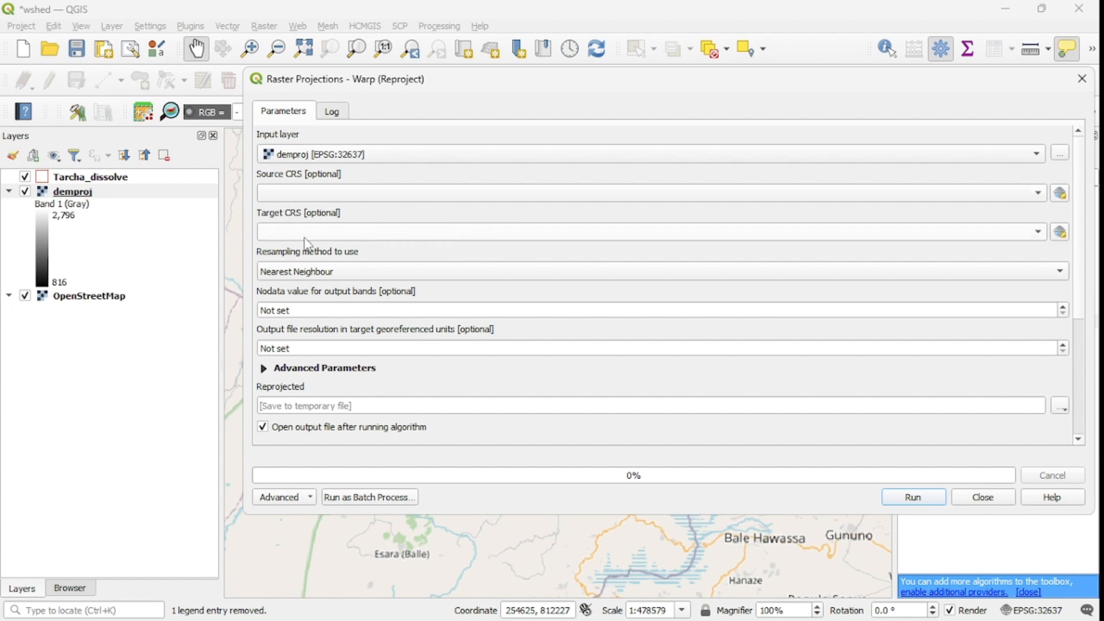
click(1038, 233)
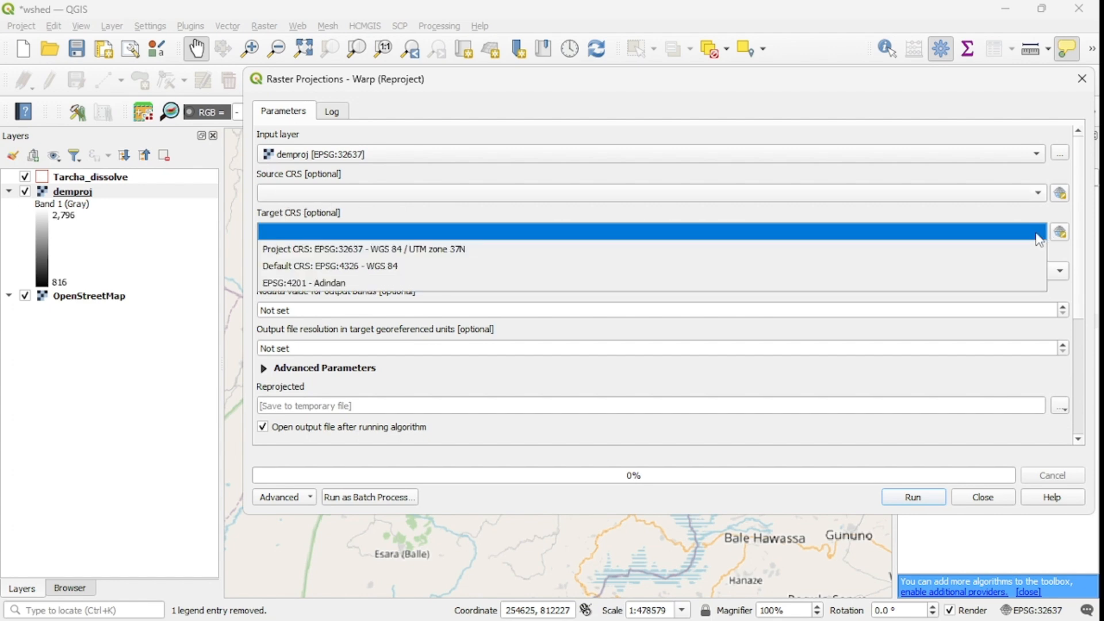
click(420, 250)
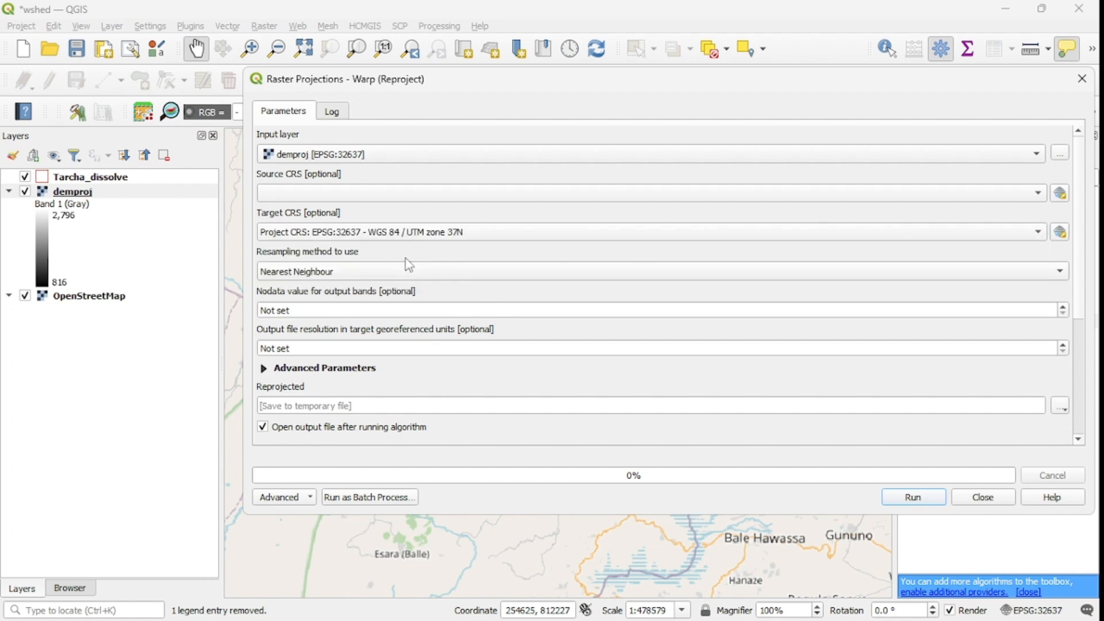
click(1081, 80)
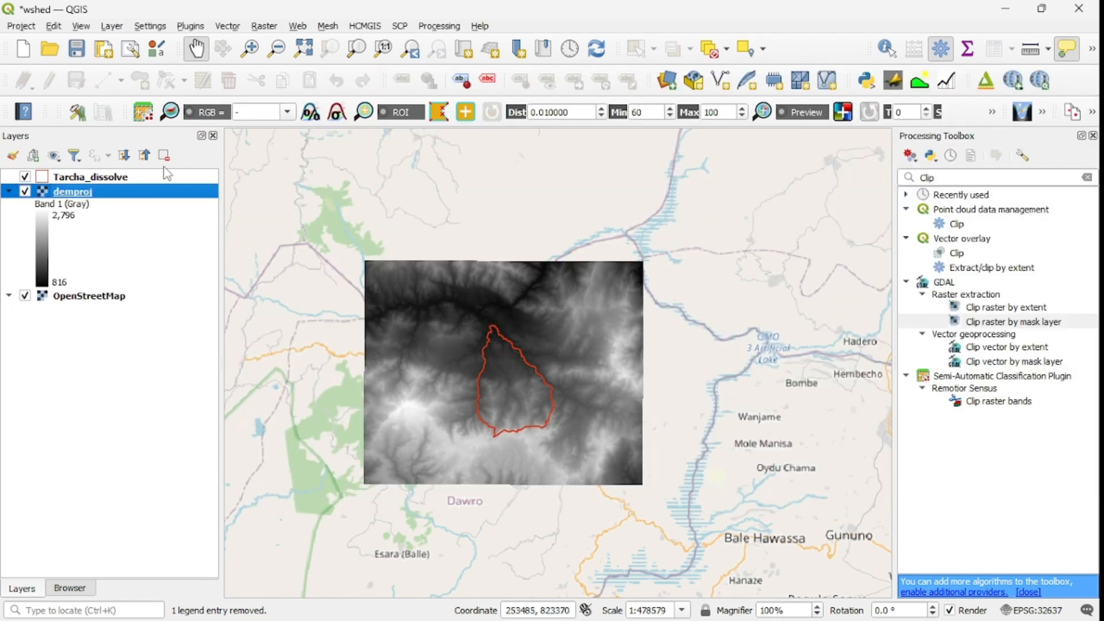
Step: View the raster export settings for the demproj layer, including format and CRS, and close them without saving
right_click(100, 196)
mouse_move(169, 454)
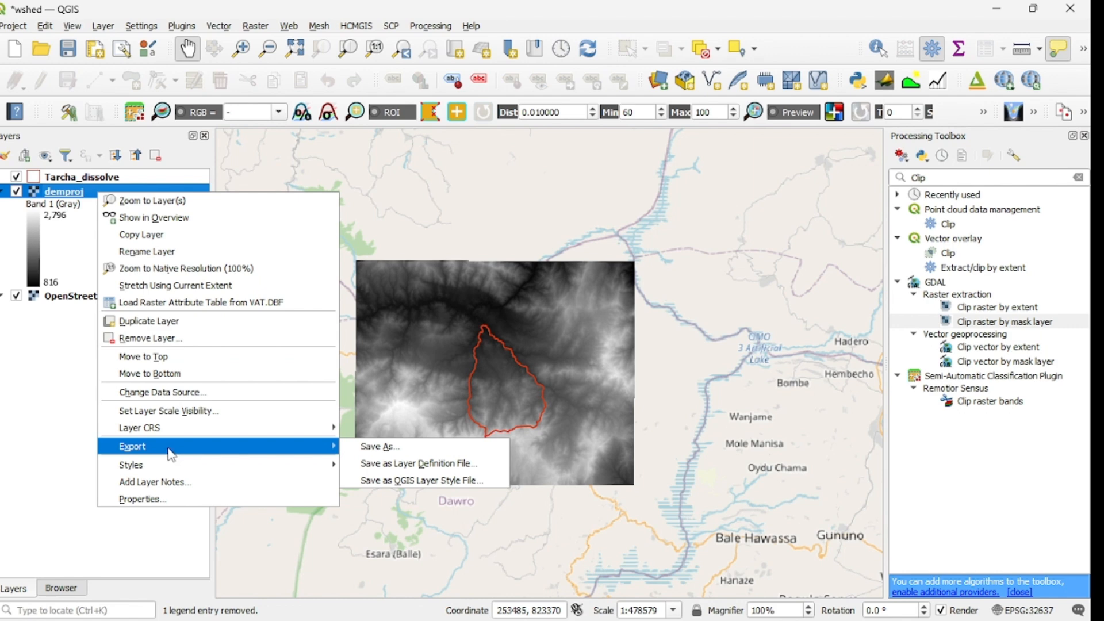
click(364, 454)
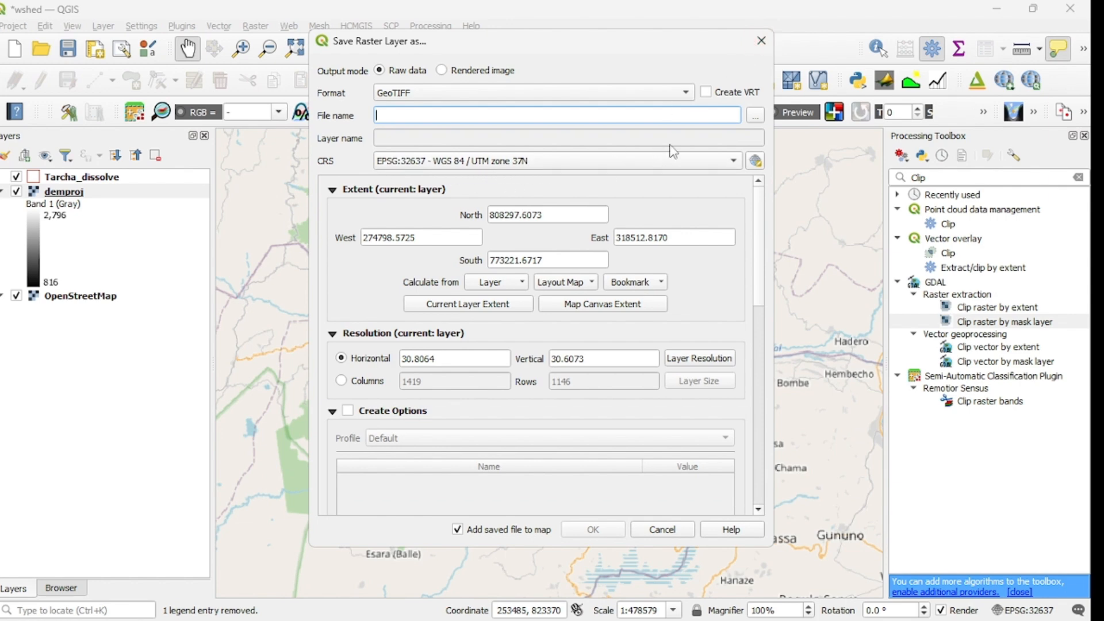
click(761, 41)
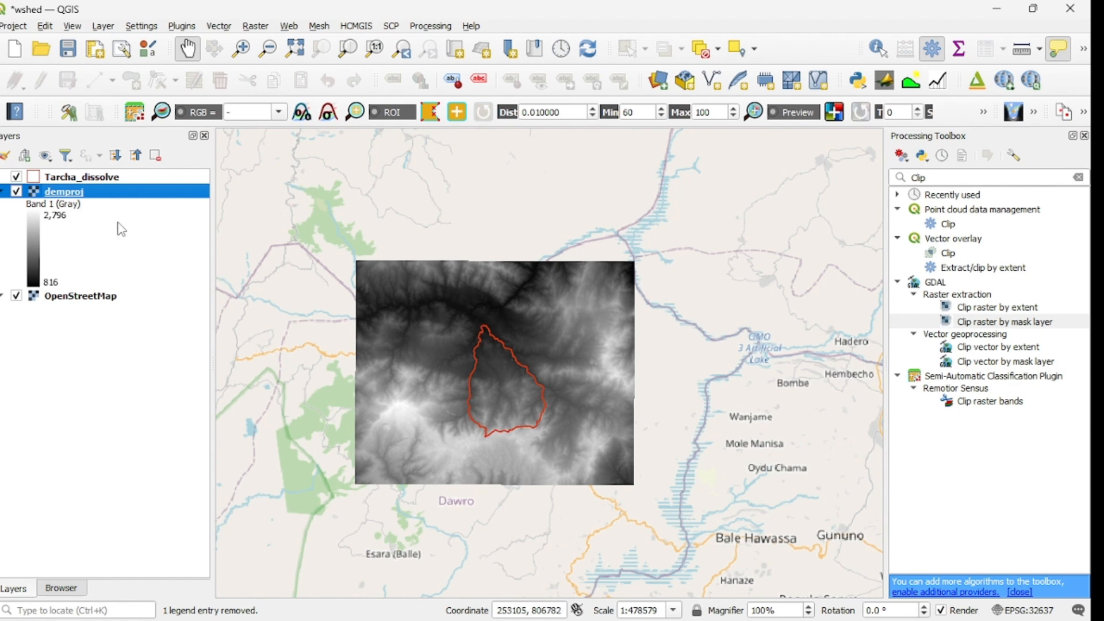
Step: Check the Tarcha_dissolve layer's general information and coordinate reference system in its properties
click(84, 178)
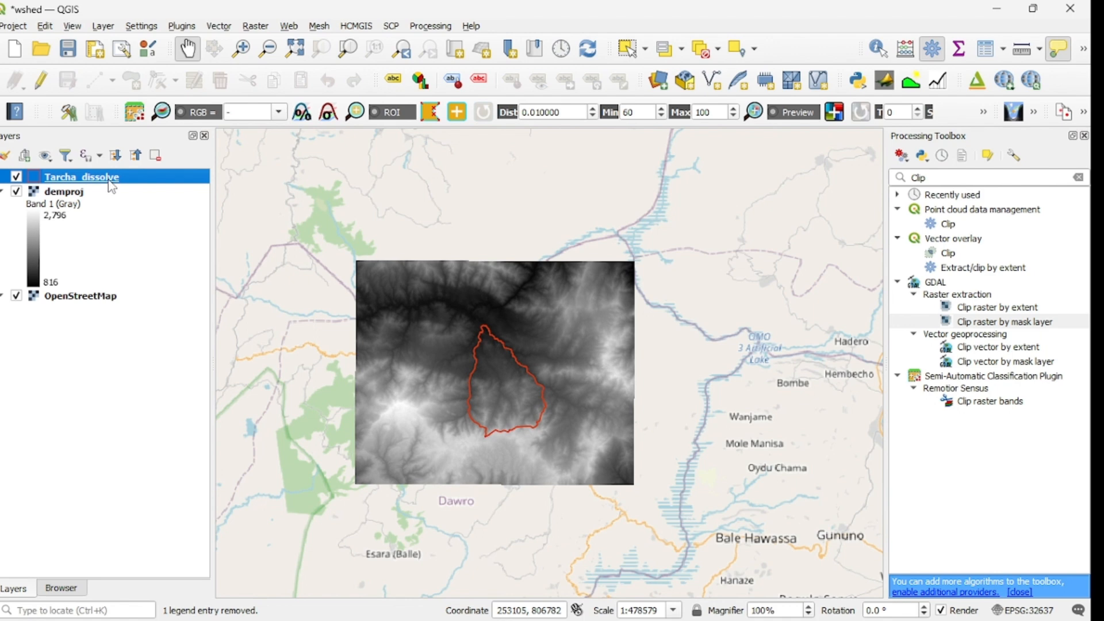
right_click(109, 180)
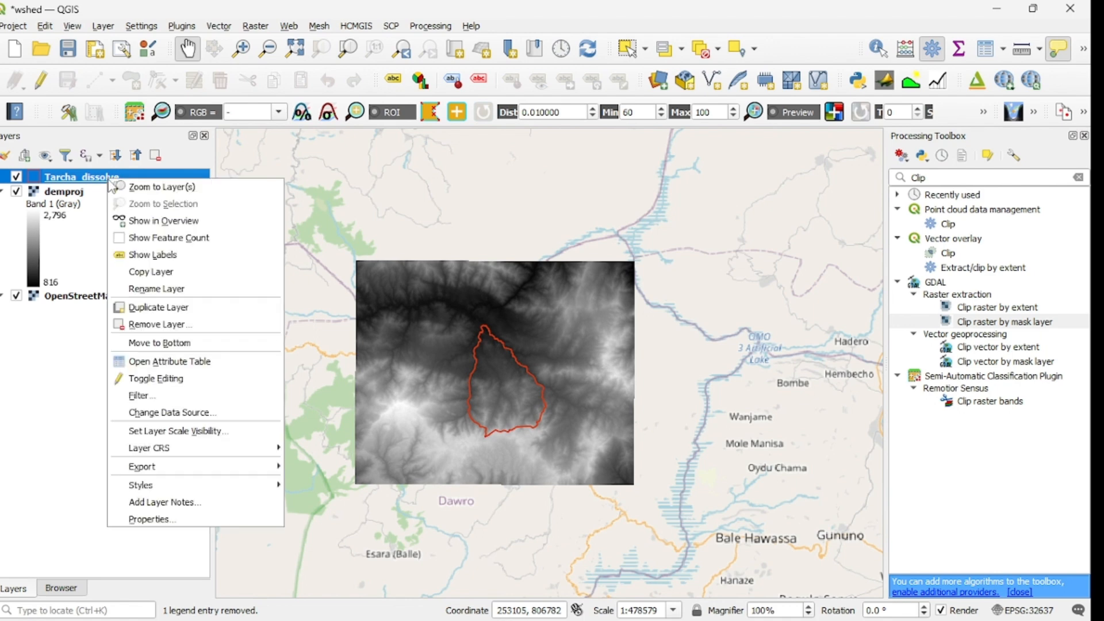
click(173, 520)
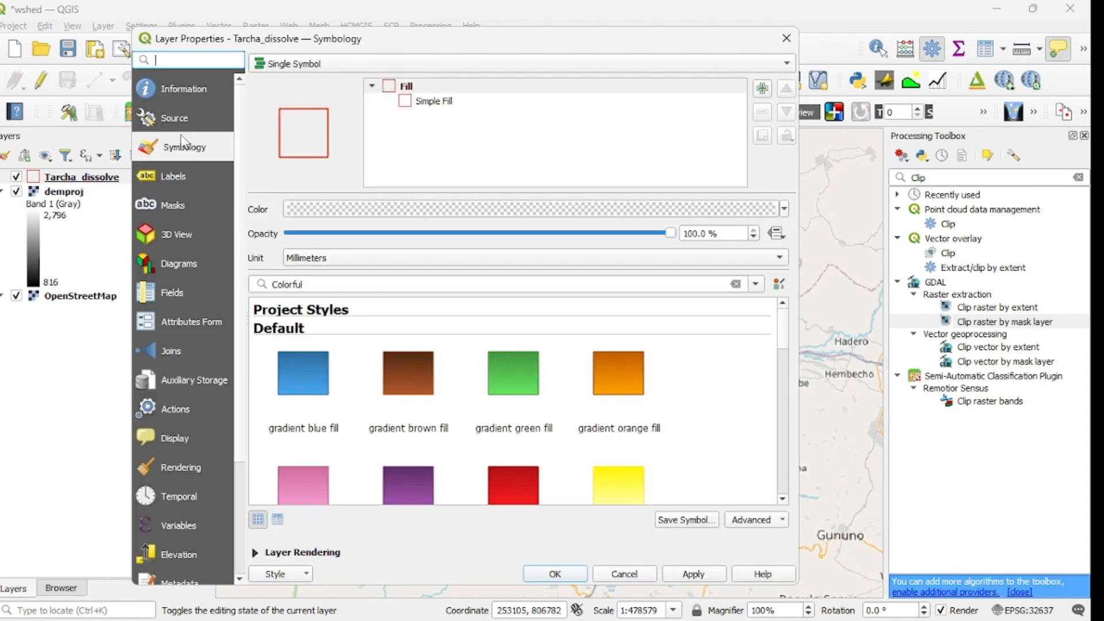
click(179, 90)
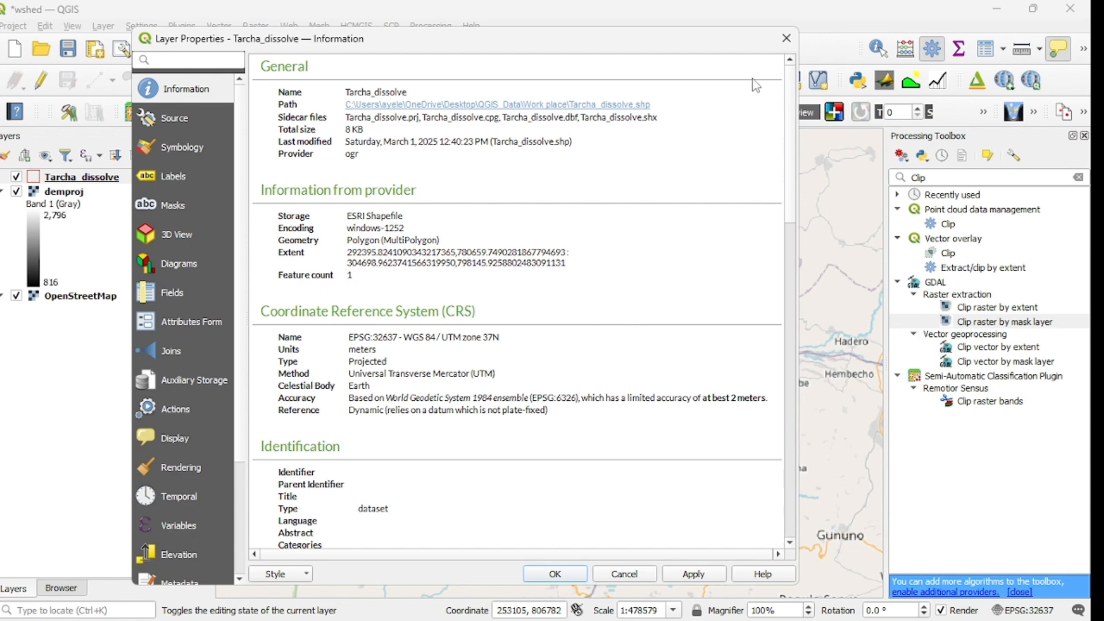
click(786, 38)
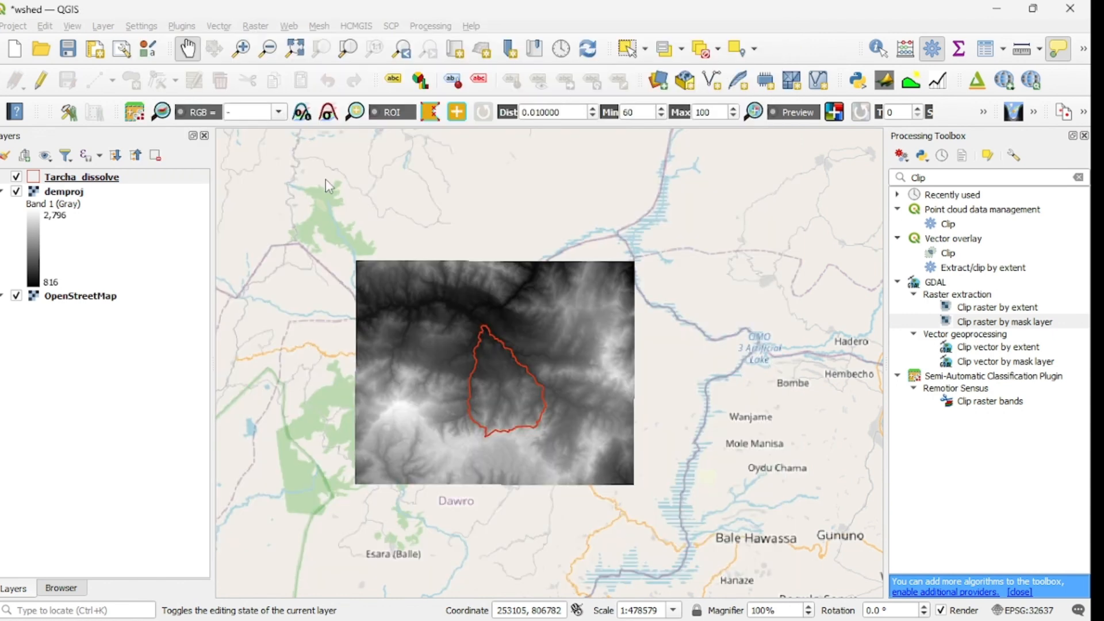
Step: Check the demproj raster's information, including its pixel size and coordinate reference system, in its properties
right_click(62, 192)
click(127, 492)
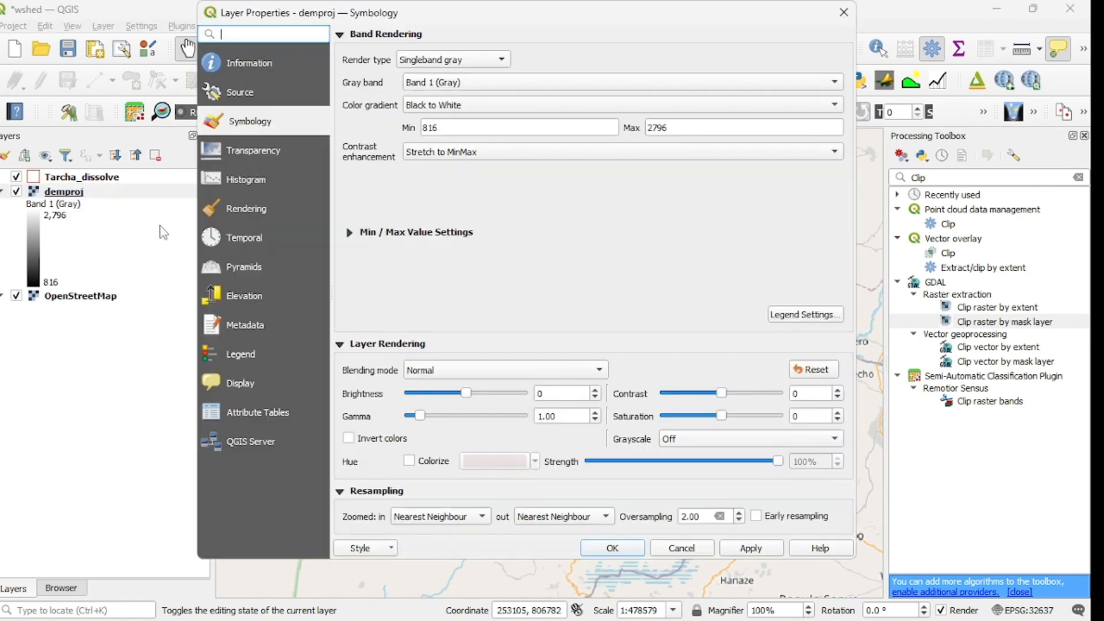
click(240, 64)
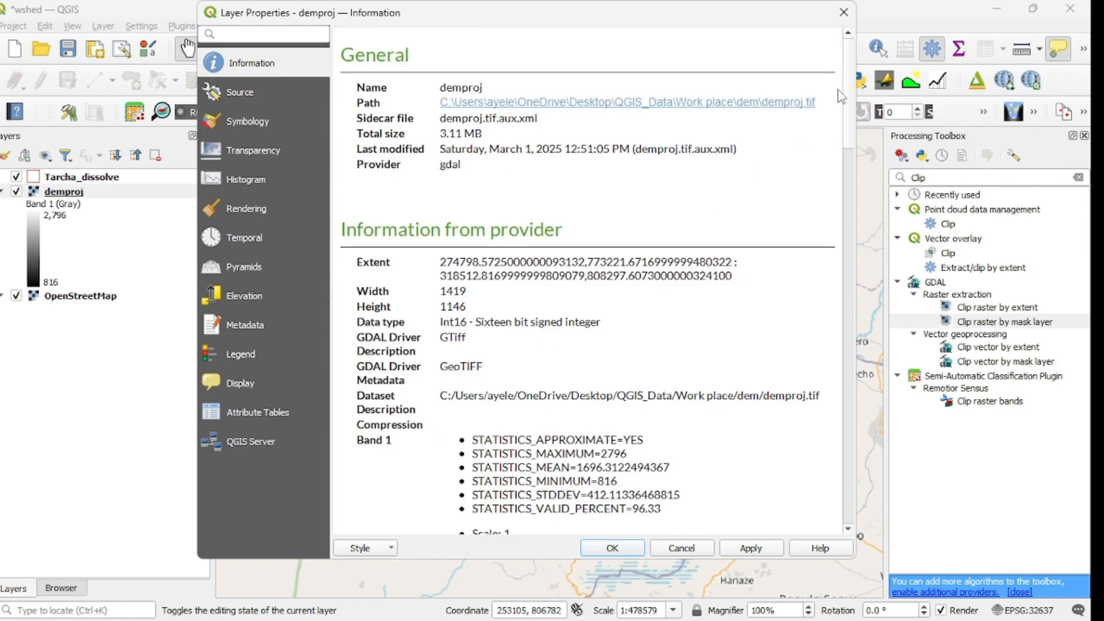
drag(849, 98, 874, 216)
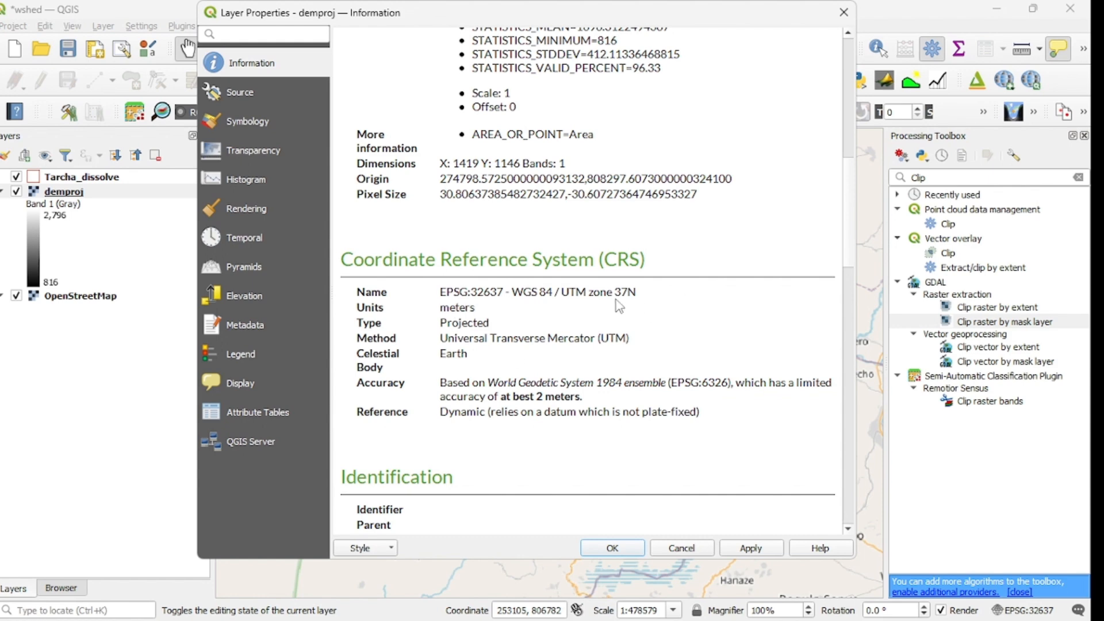
click(843, 16)
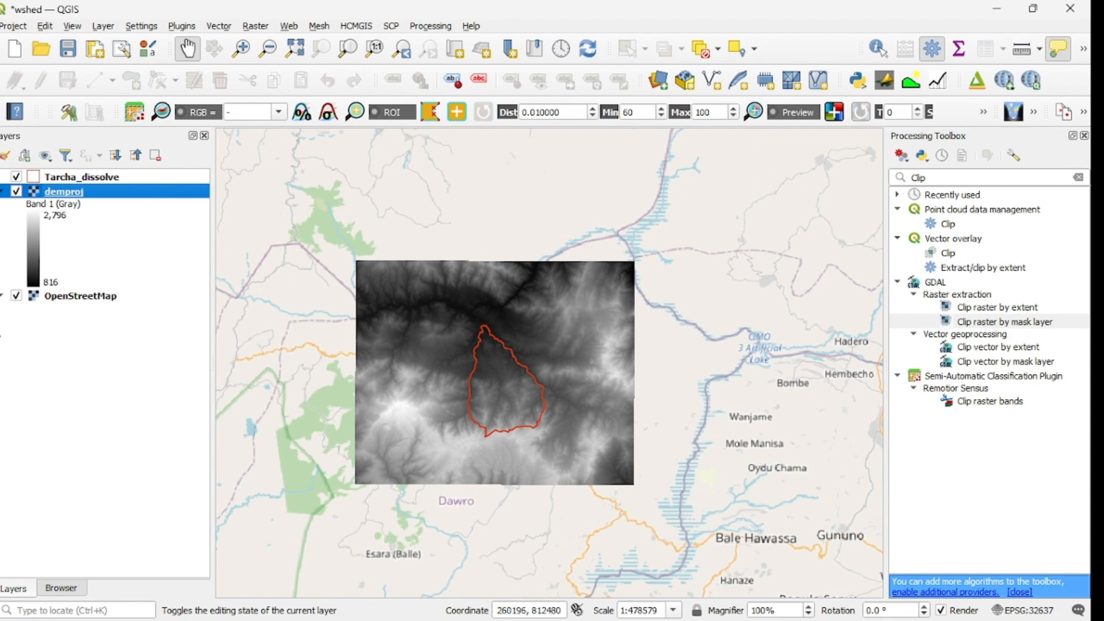
Step: Search the processing tools for "Clip raster" and open the Clip raster by mask layer tool
click(944, 179)
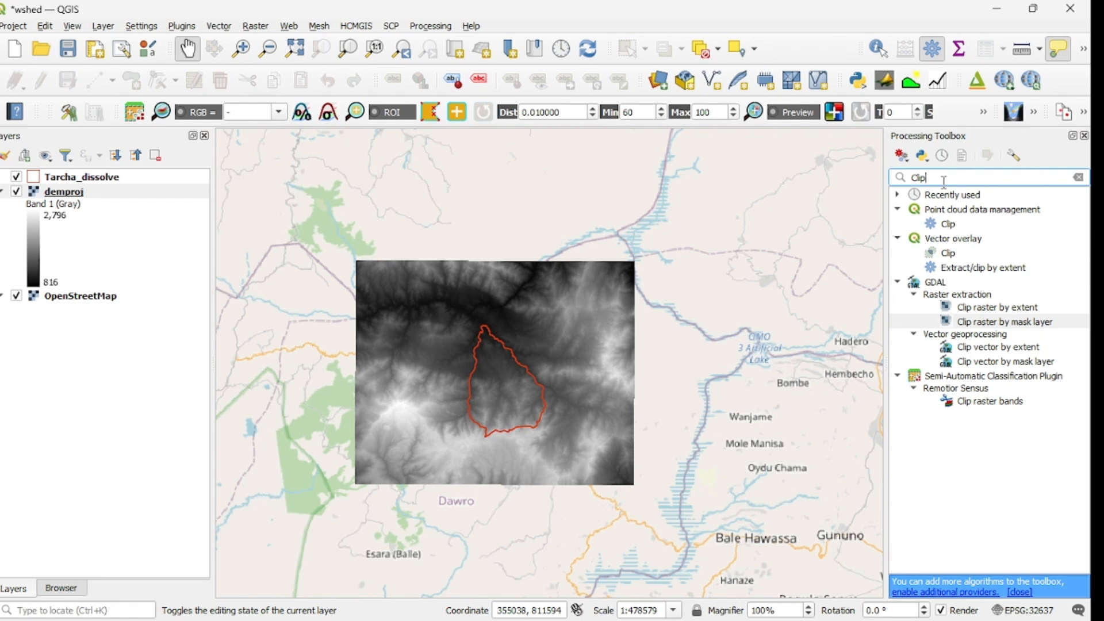
text(r)
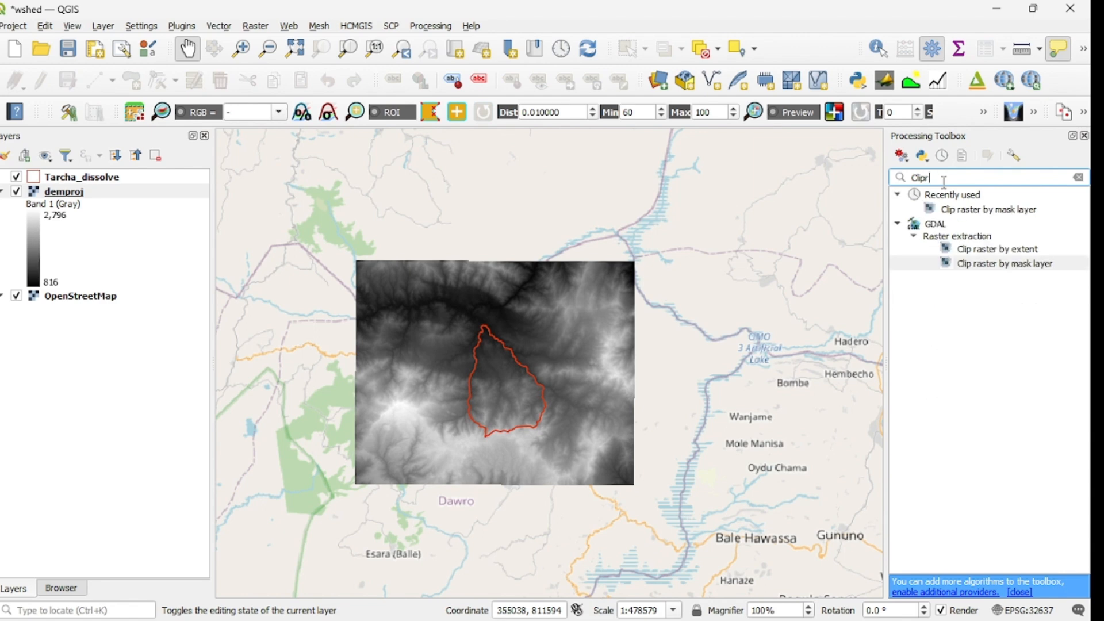
key(BackSpace)
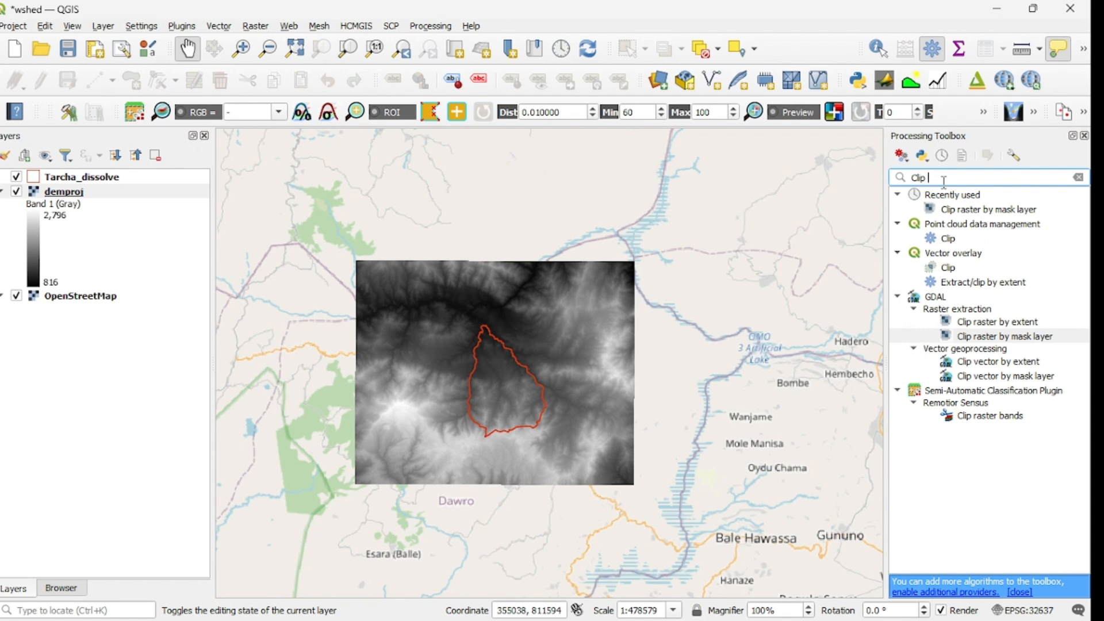
text(ras)
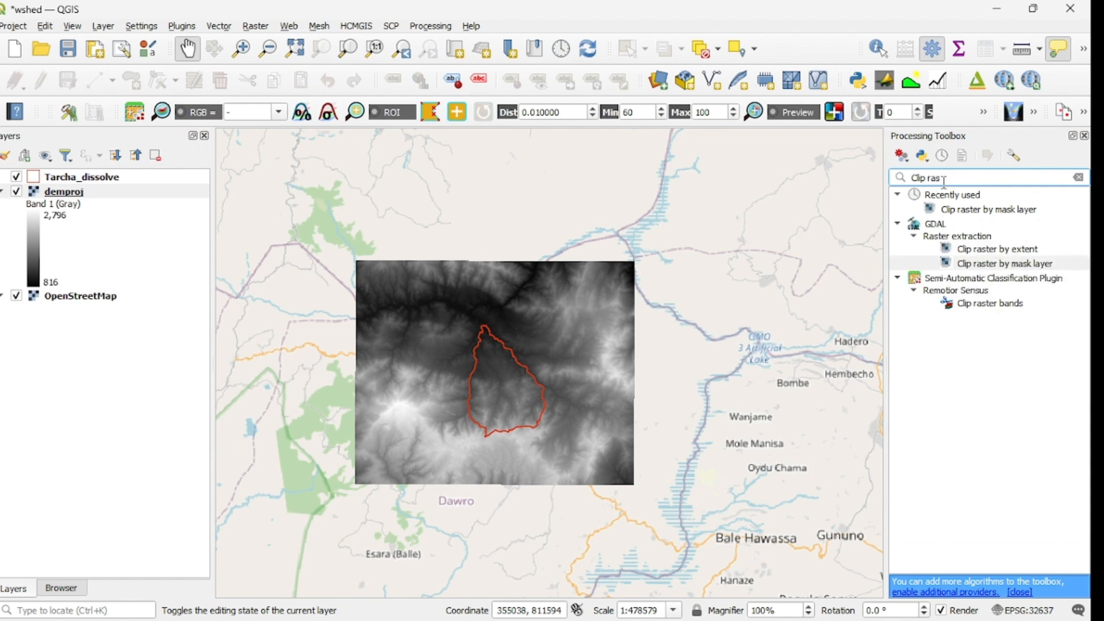
text(ter)
click(999, 265)
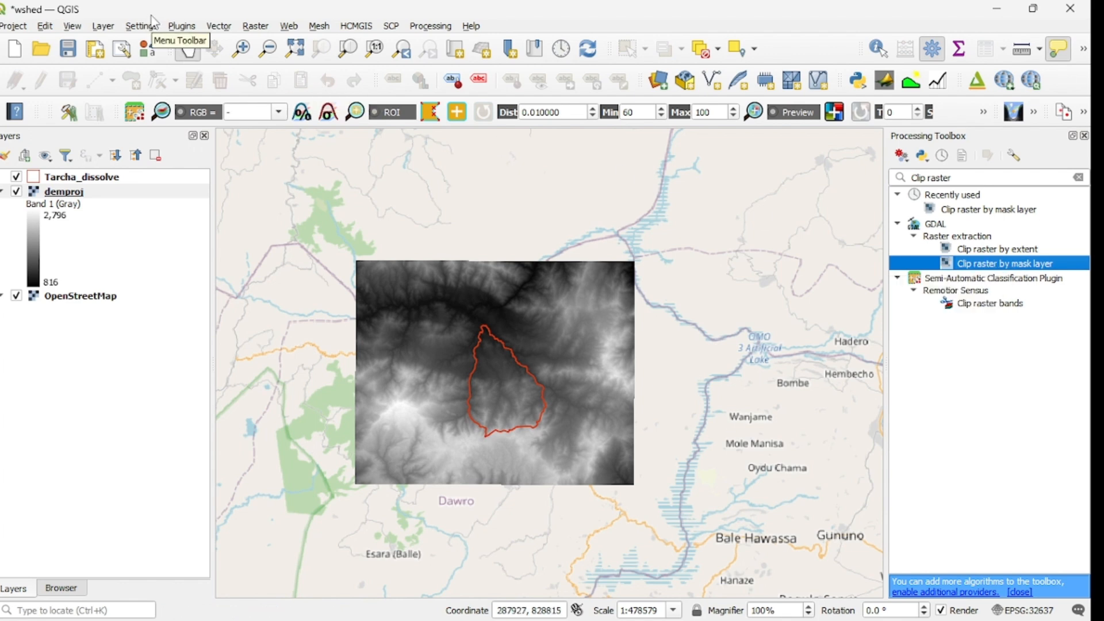
click(255, 27)
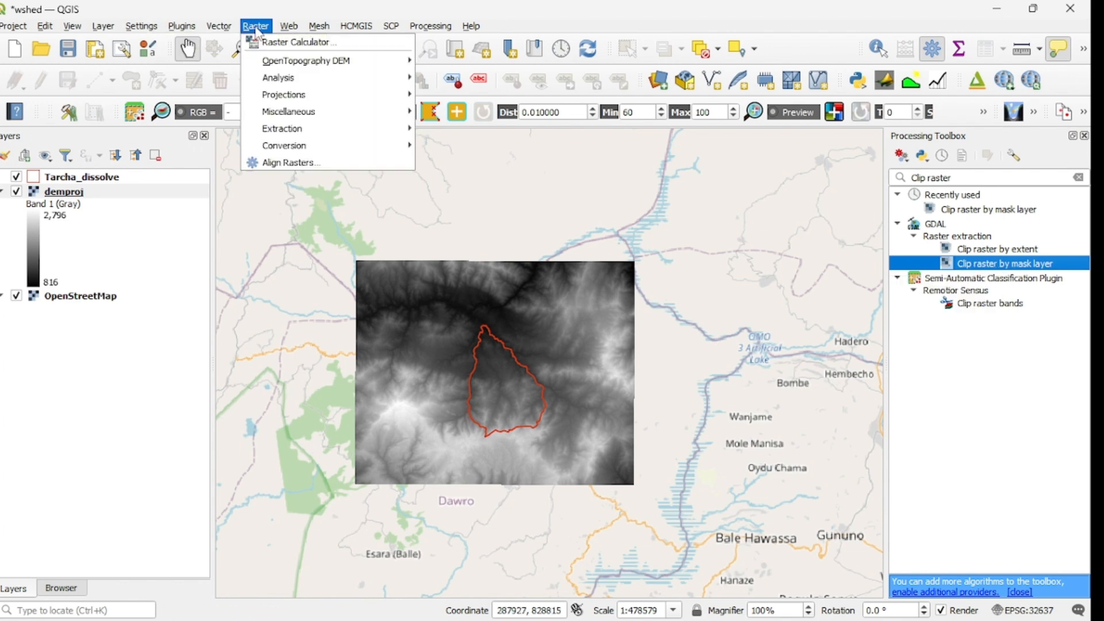
mouse_move(335, 134)
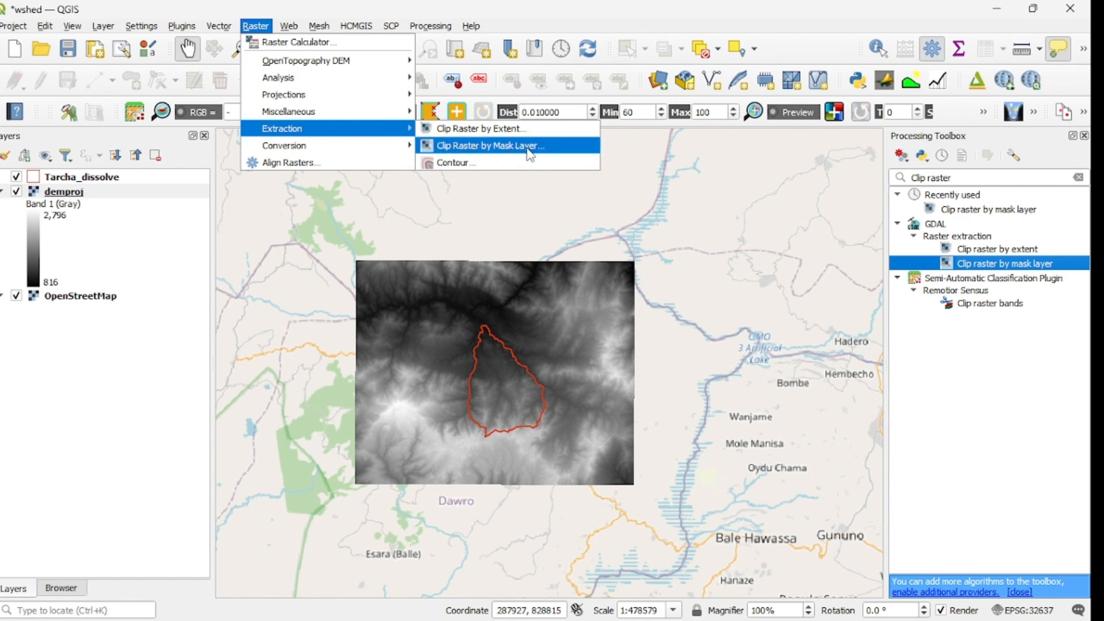
double_click(997, 268)
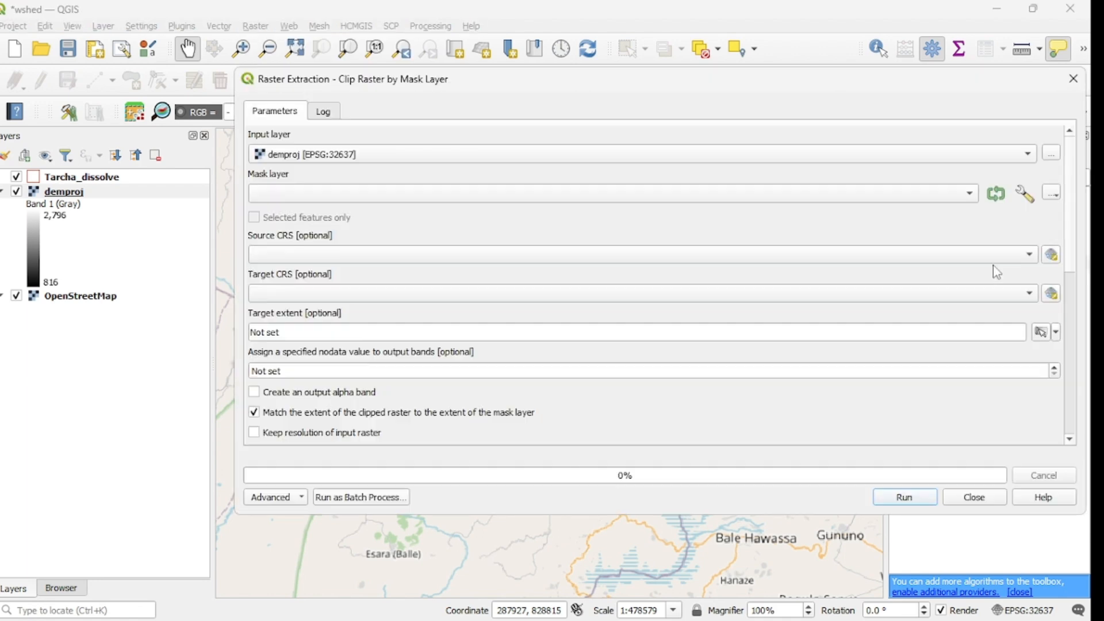
Step: Choose demproj as the raster to clip and Tarcha_dissolve as the mask layer
click(429, 157)
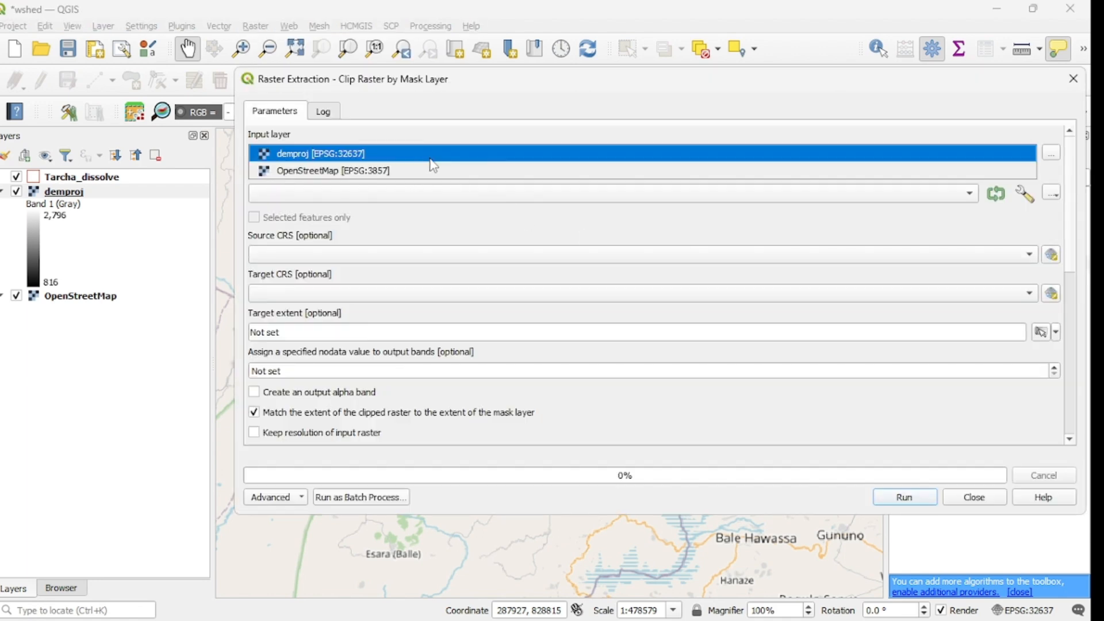
click(344, 154)
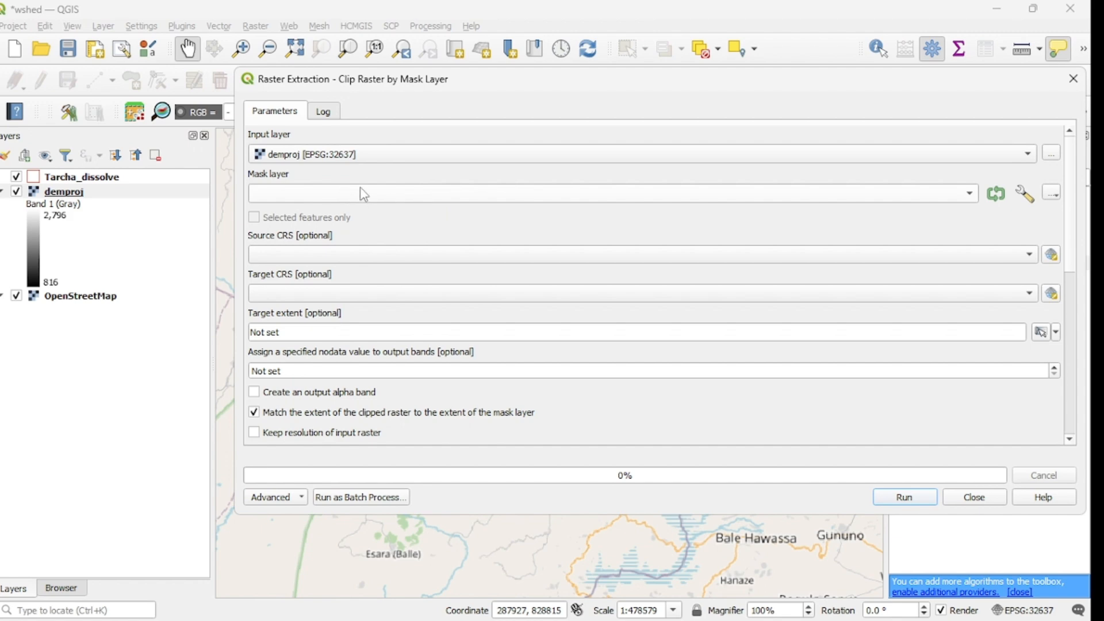
click(623, 197)
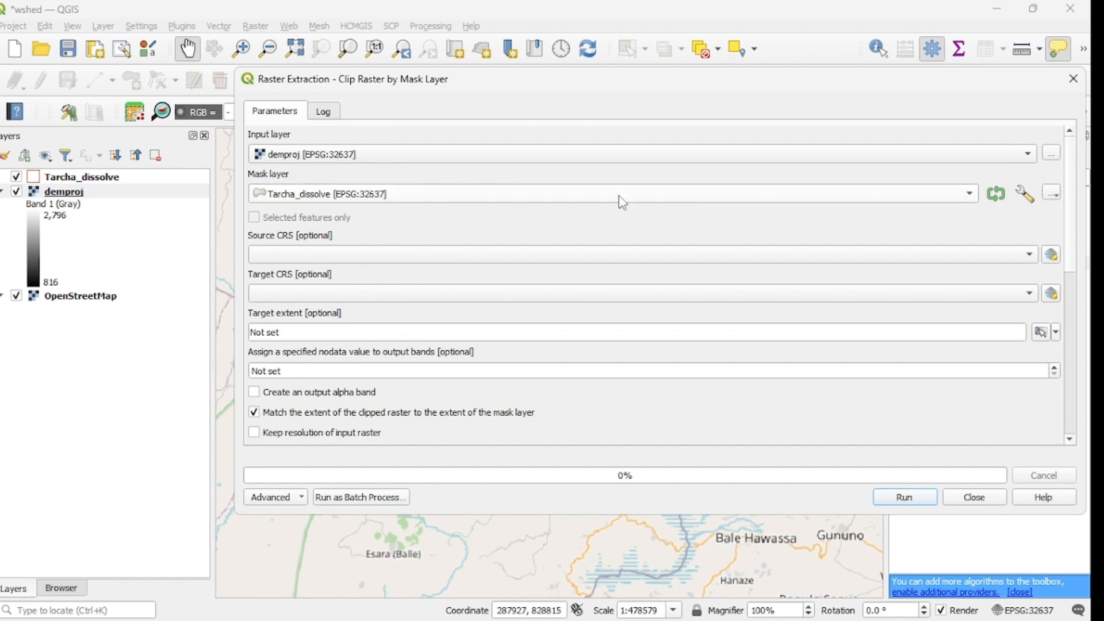
click(364, 200)
click(425, 201)
click(423, 203)
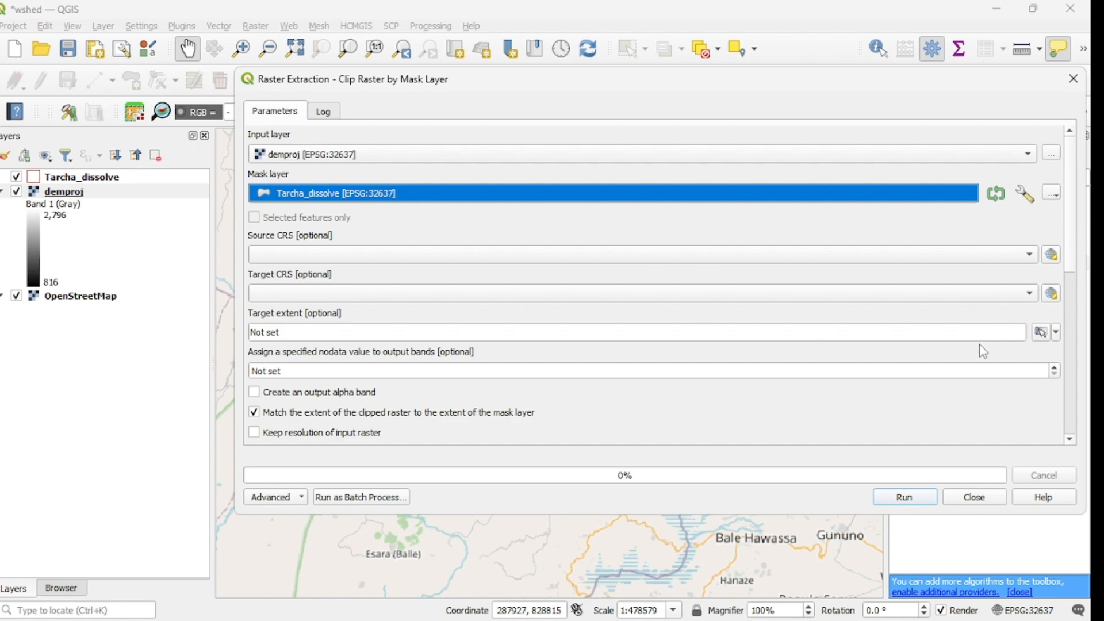
Step: Assign -999999999 as the nodata value for the clipped raster's output bands
click(1071, 442)
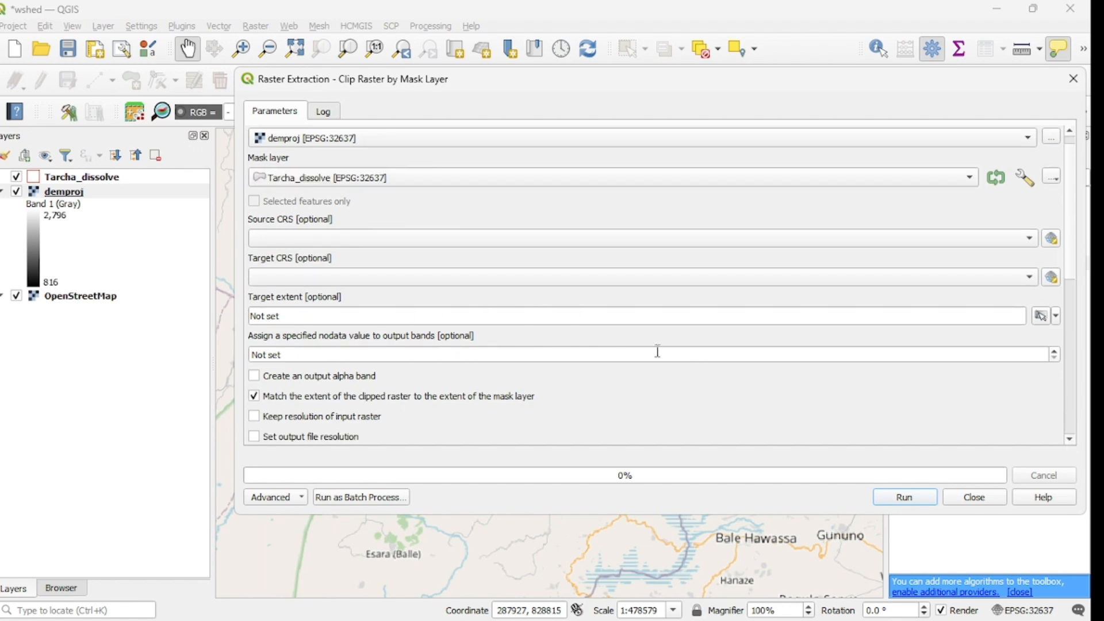
click(1056, 356)
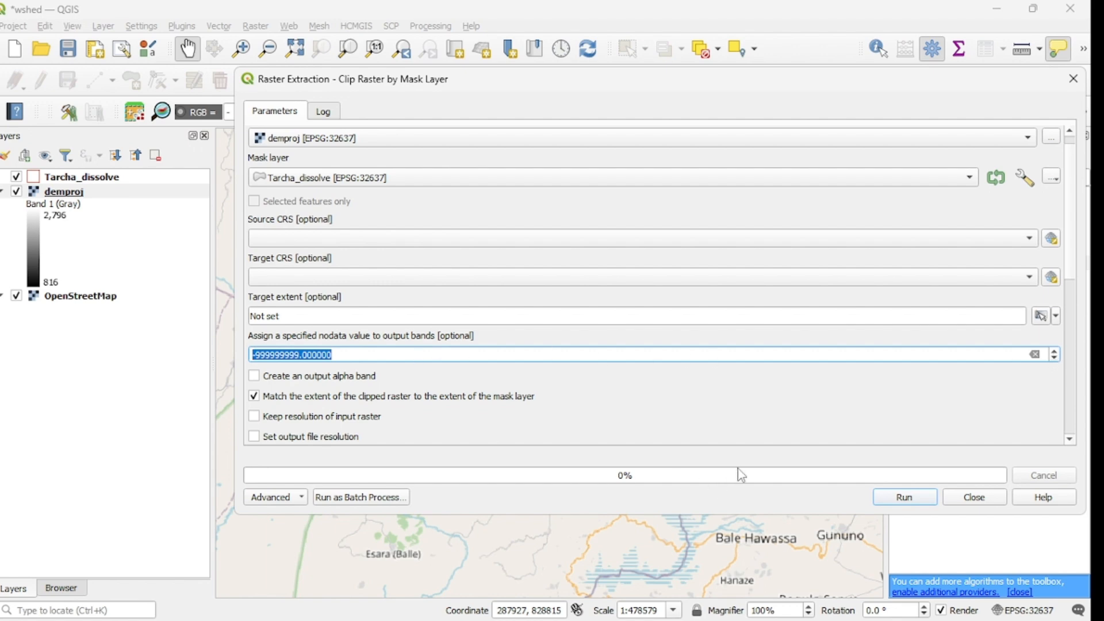
scroll(1073, 442, down, 5)
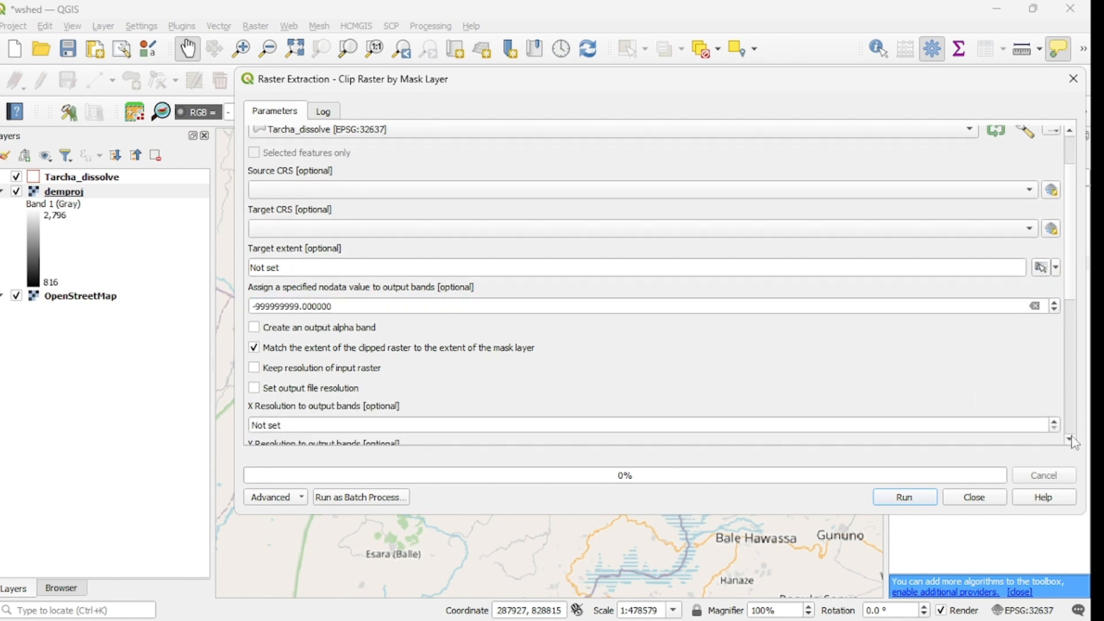
Step: Set the clipped raster to be saved to a file in the WatershedDelineation folder, named Clippeddem
scroll(1073, 442, down, 2)
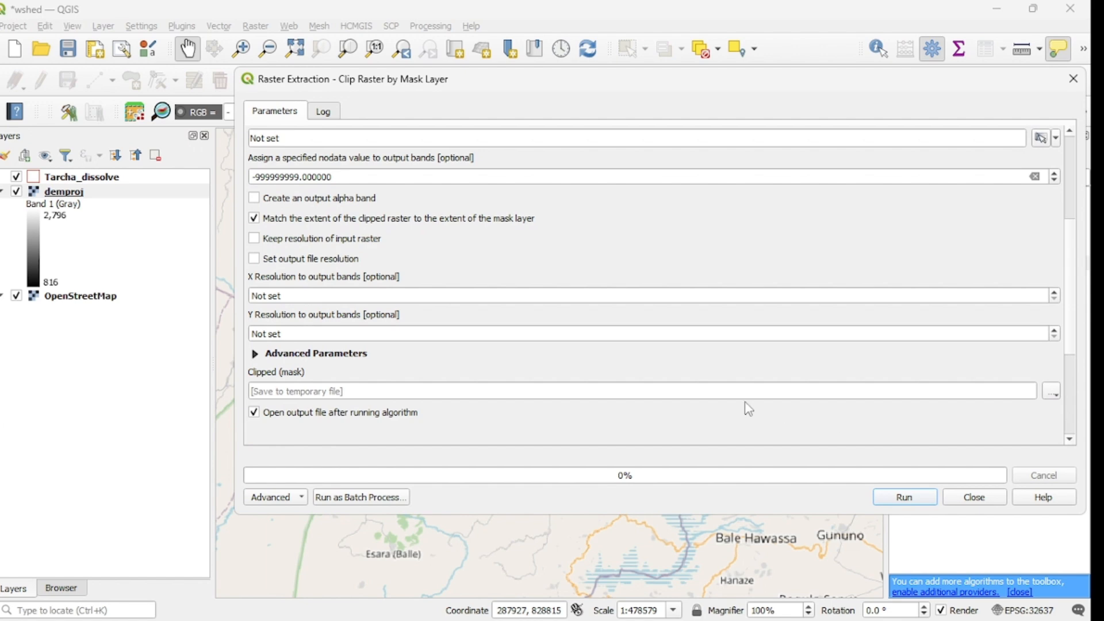
click(1052, 393)
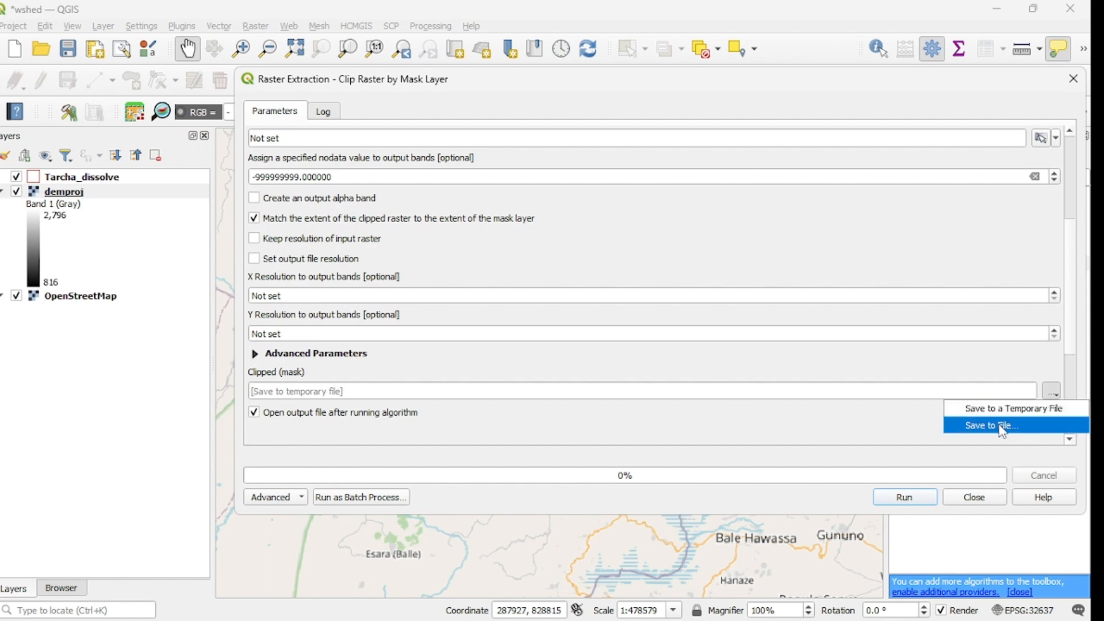
click(975, 426)
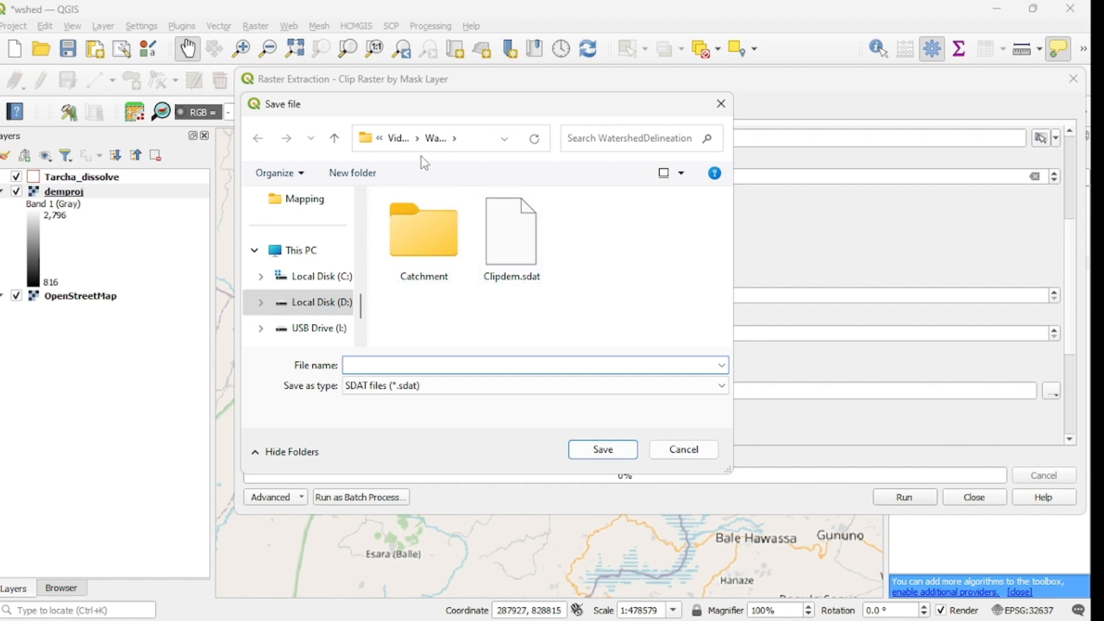
click(506, 285)
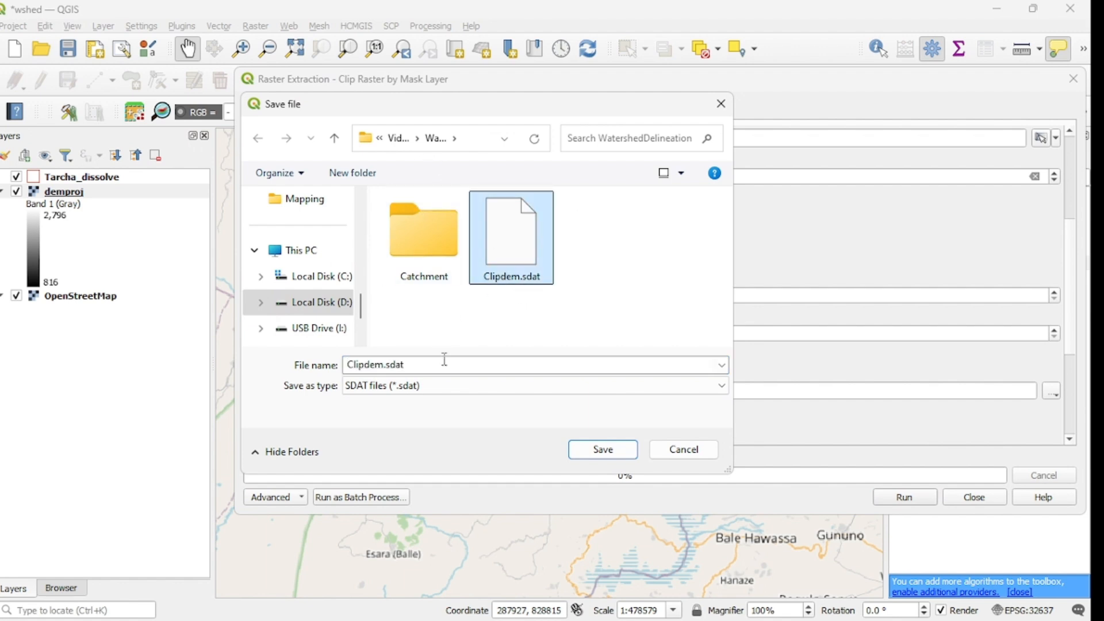
click(426, 363)
click(430, 363)
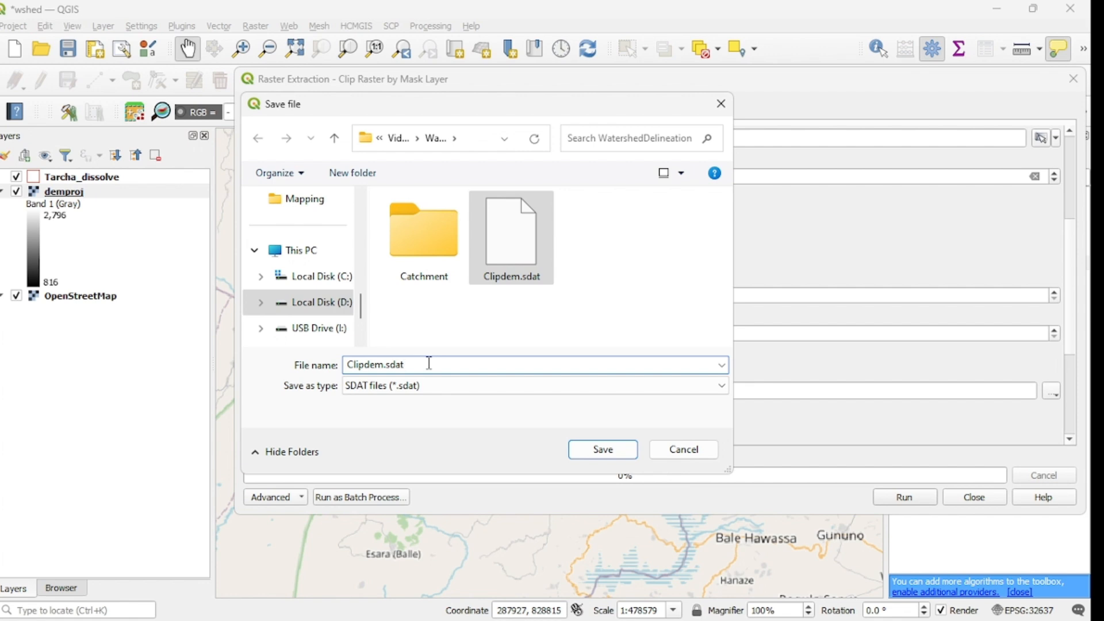
key(BackSpace)
key(BackSpace)
key(BackSpace)
key(BackSpace)
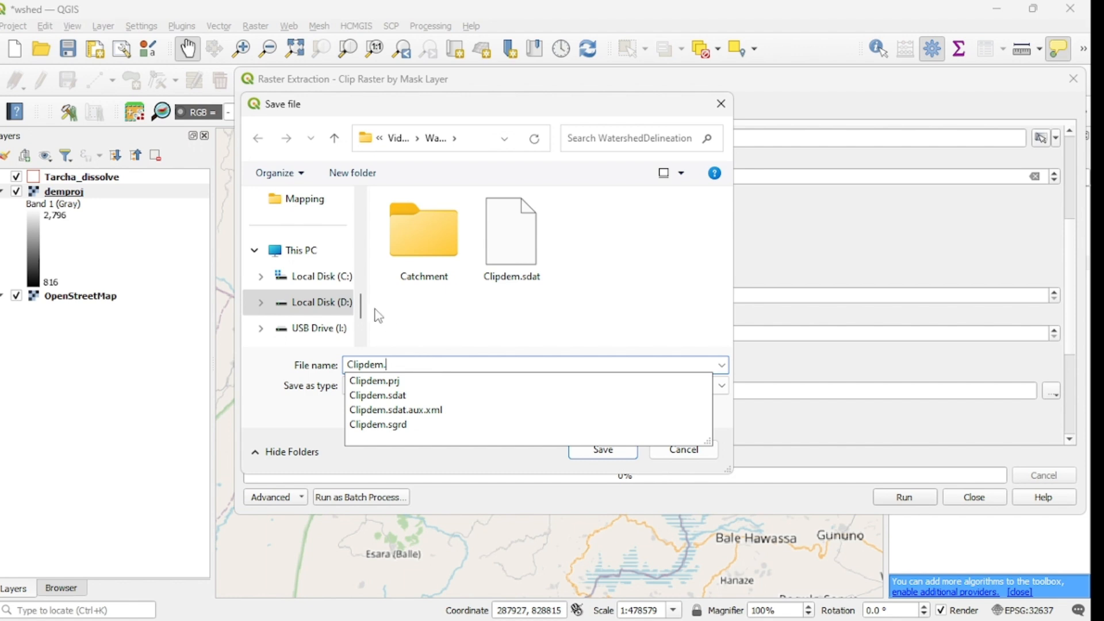
click(367, 366)
text(ped)
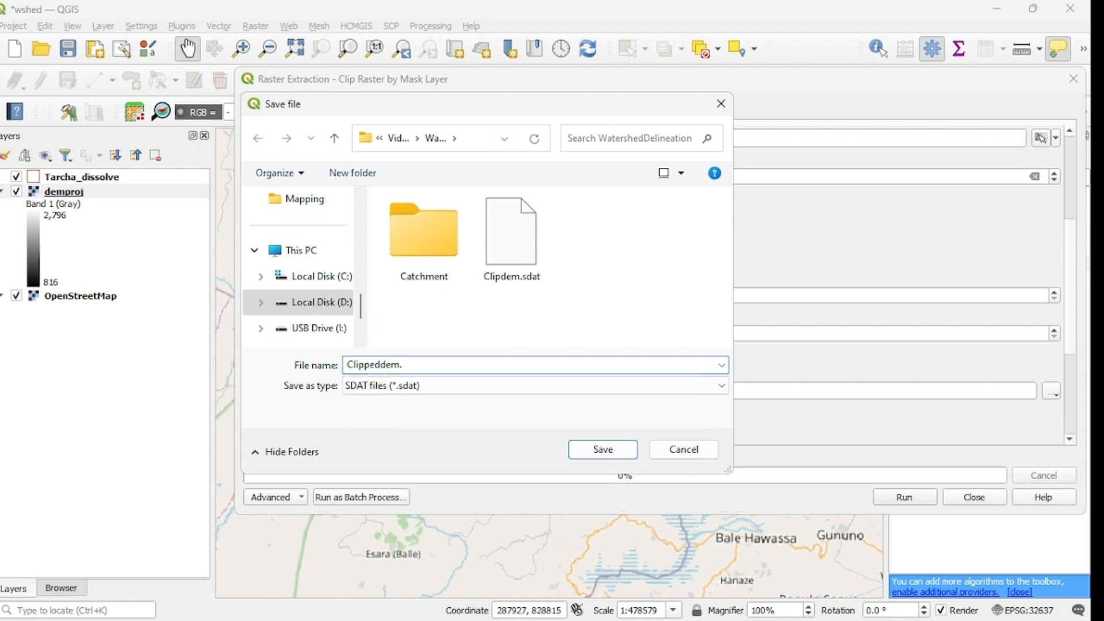
Step: Save the output in TIF format and run the clip of demproj by the mask layer
click(550, 389)
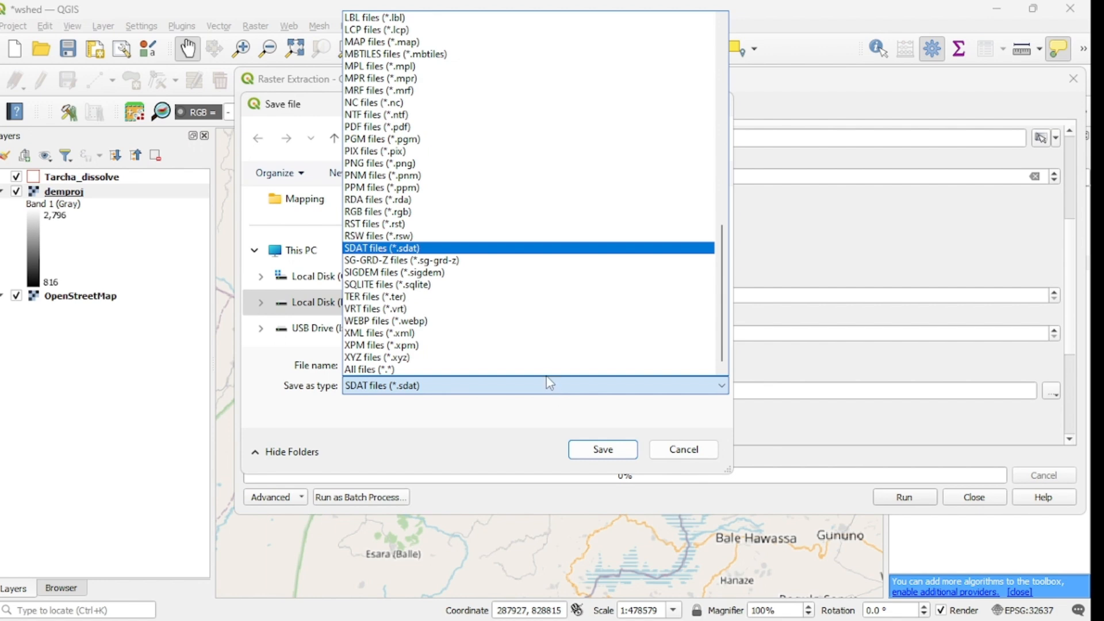
drag(726, 269, 755, 67)
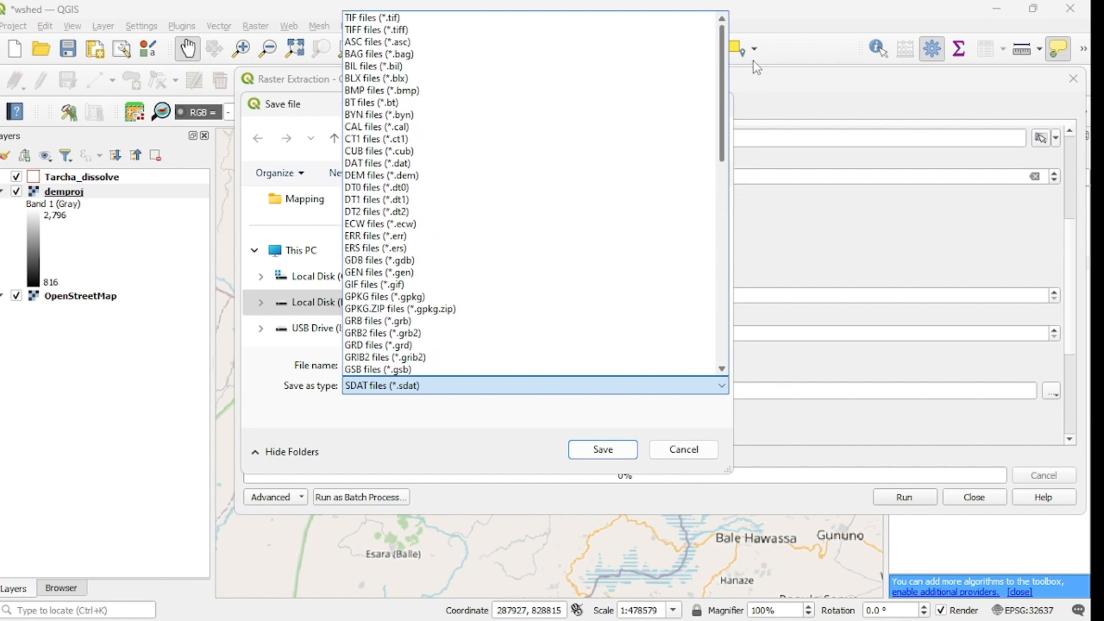
click(381, 17)
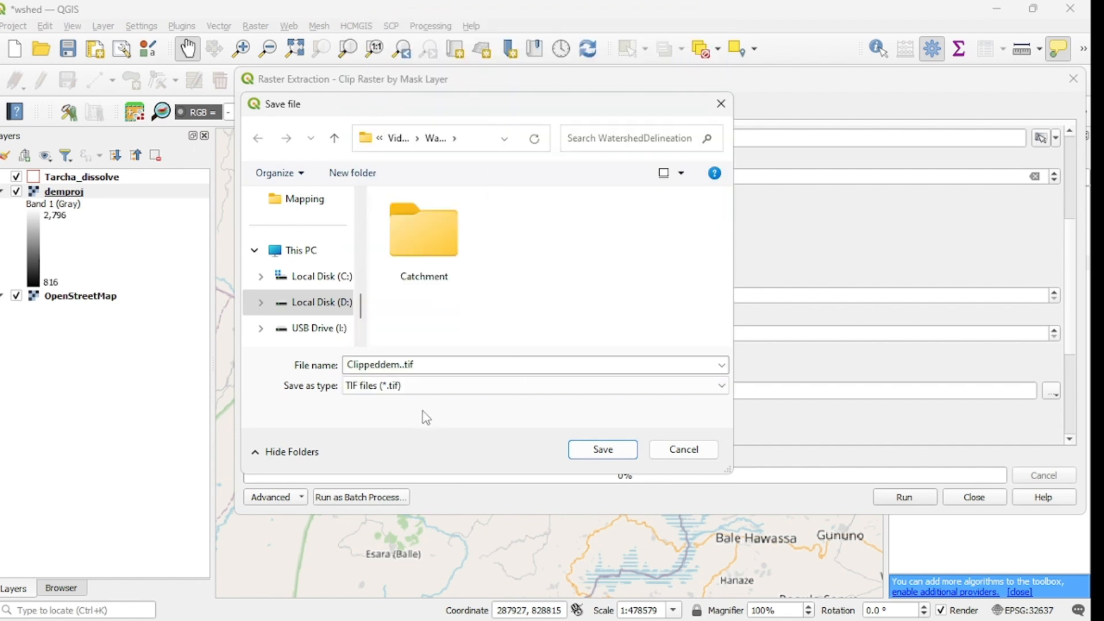
click(614, 458)
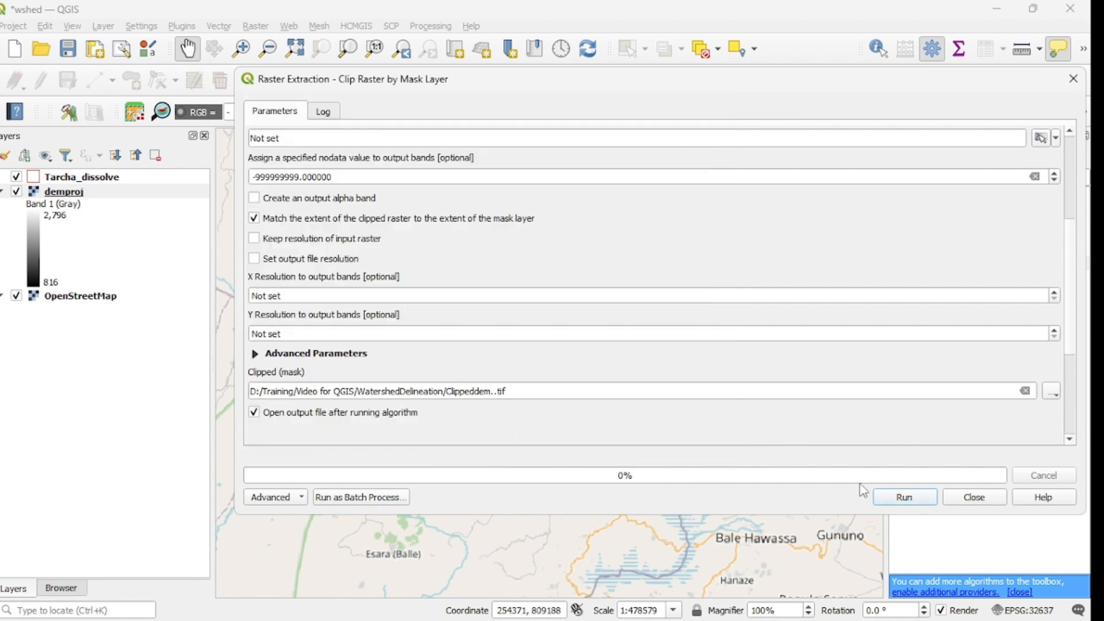
click(911, 501)
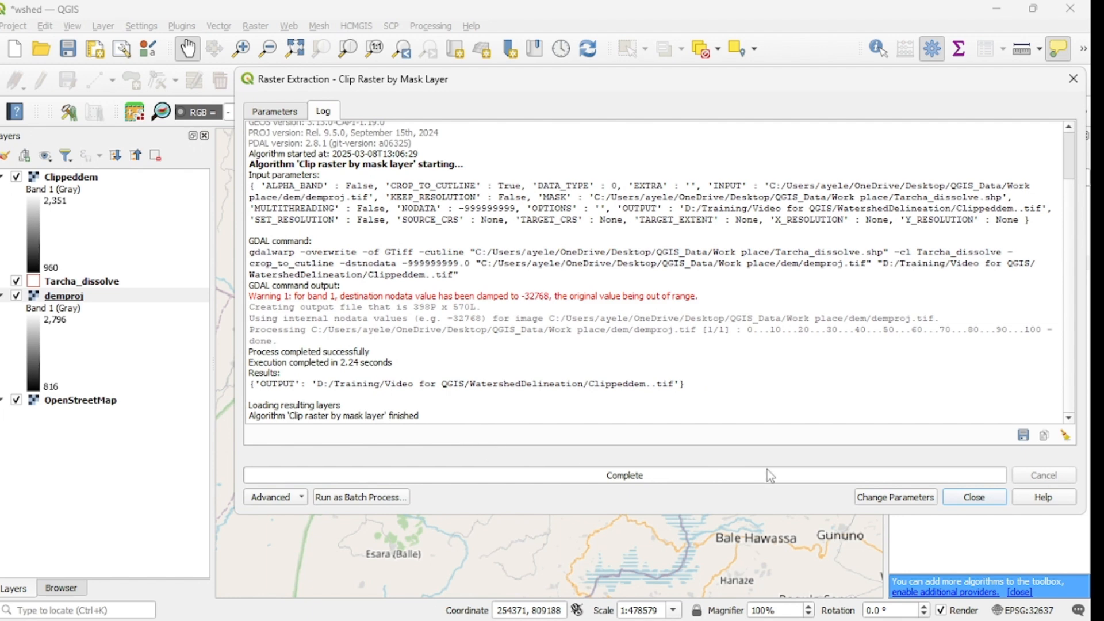
click(974, 498)
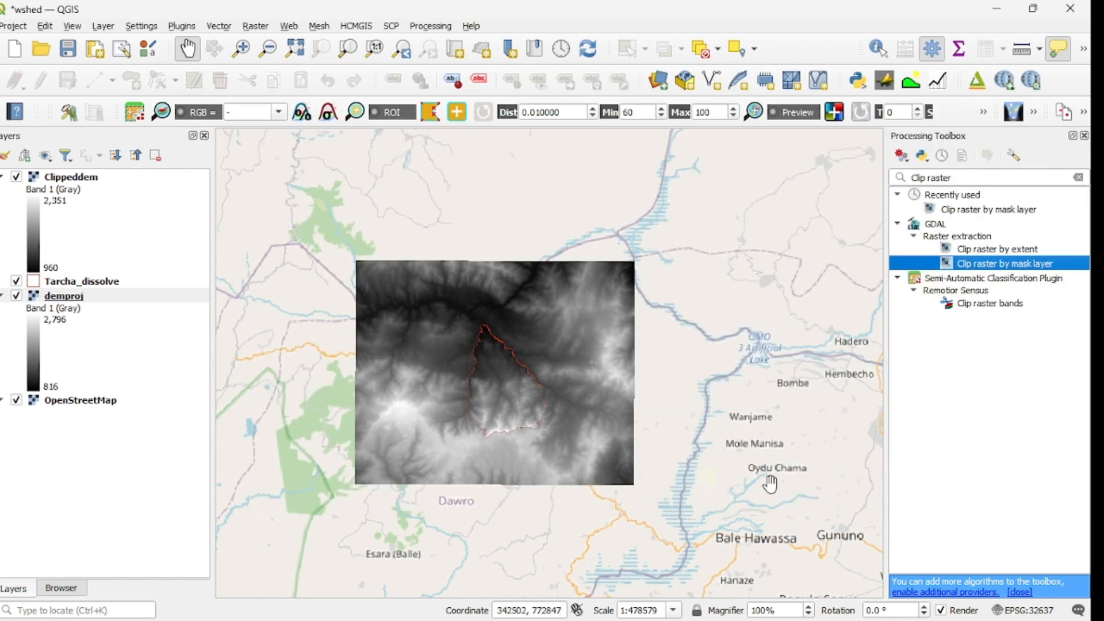
Step: Hide the demproj layer and place Tarcha_dissolve above Clippeddem to compare the clipped raster with the watershed boundary
click(16, 296)
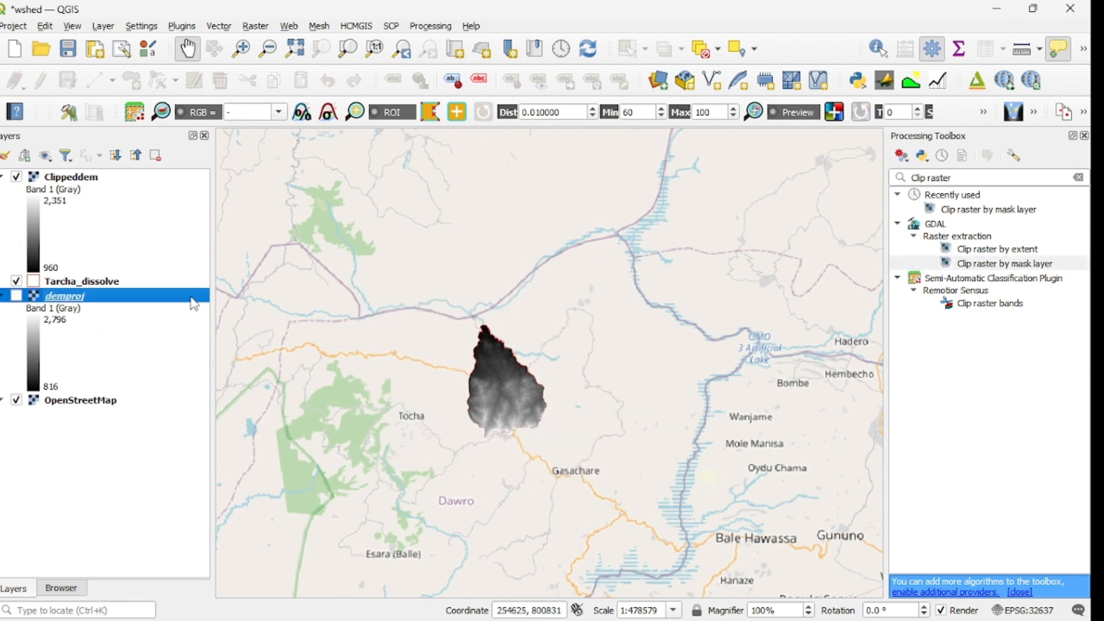
drag(76, 287, 86, 173)
scroll(494, 375, up, 3)
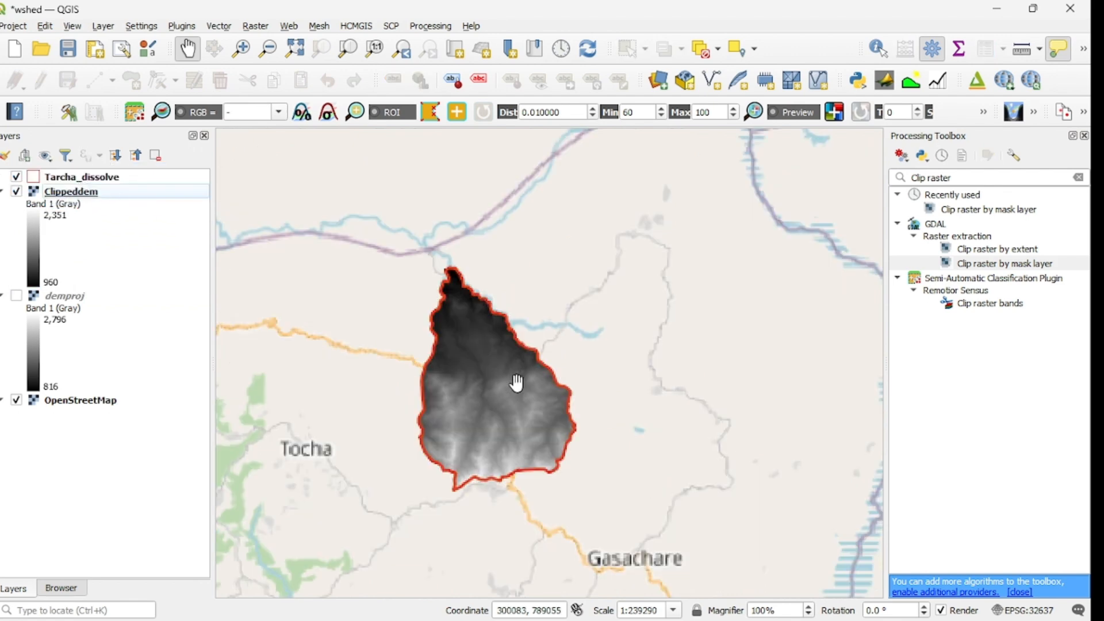
scroll(515, 382, down, 2)
drag(486, 413, 529, 374)
scroll(552, 294, up, 1)
drag(581, 409, 587, 390)
scroll(587, 388, down, 1)
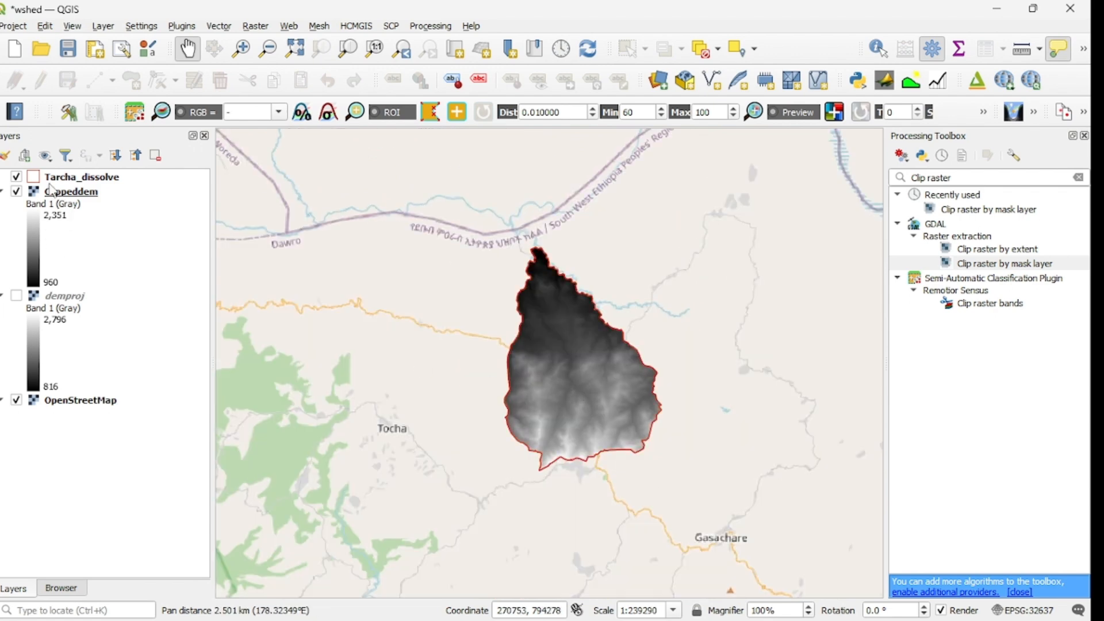
Step: Hide the Tarcha_dissolve layer and clear the search text in the processing toolbox
click(17, 177)
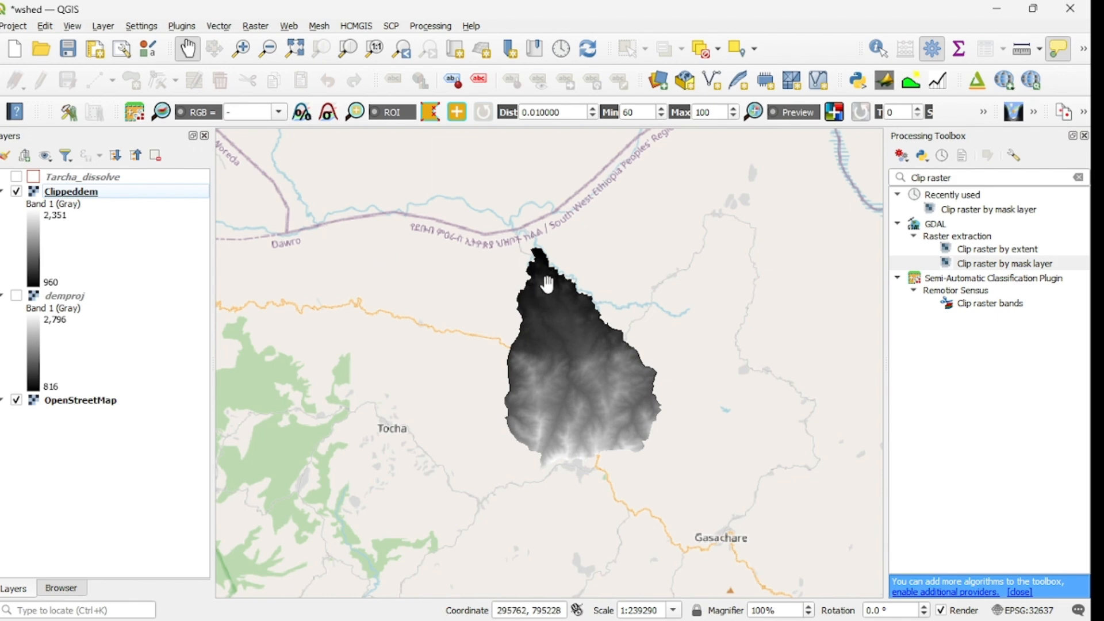
click(901, 173)
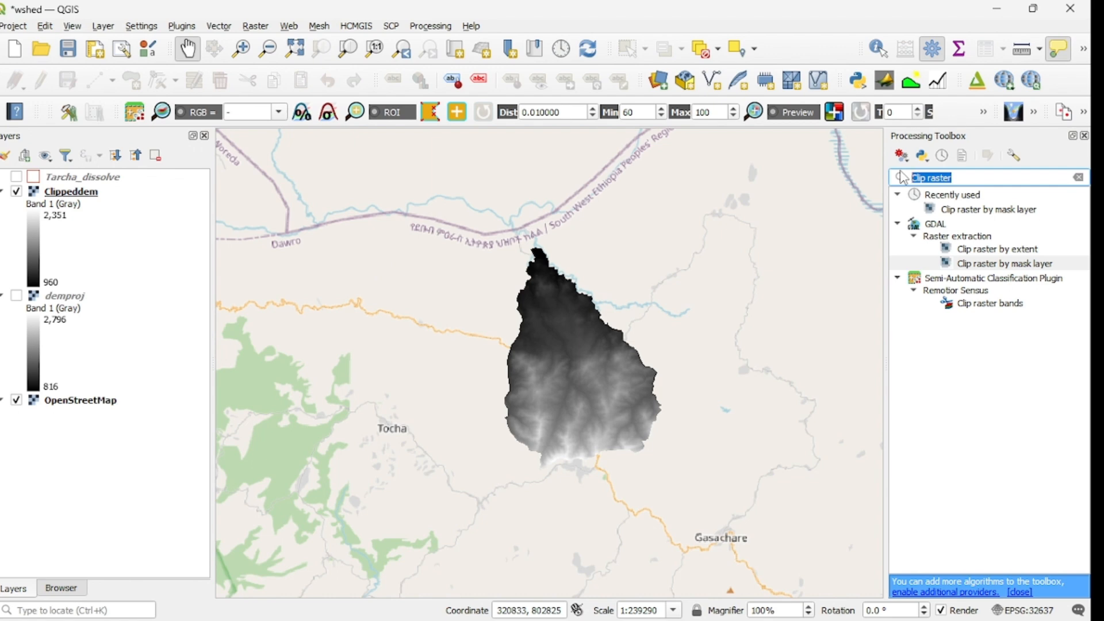
key(BackSpace)
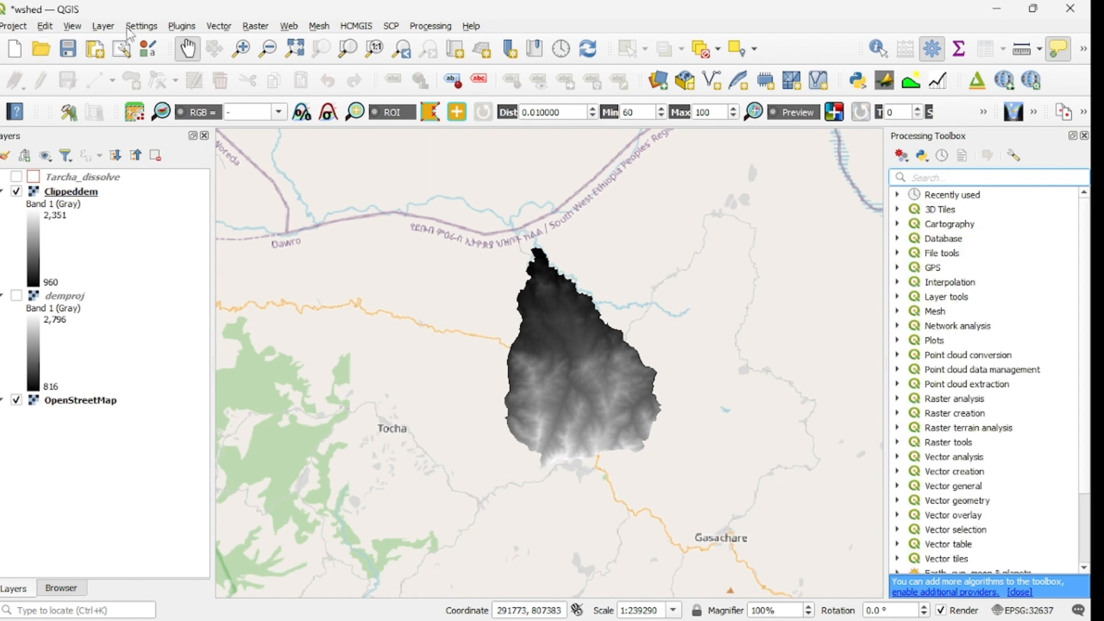
Step: Search the available plugins for SAGA and enable the Processing Saga NextGen Provider plugin
click(182, 26)
mouse_move(219, 25)
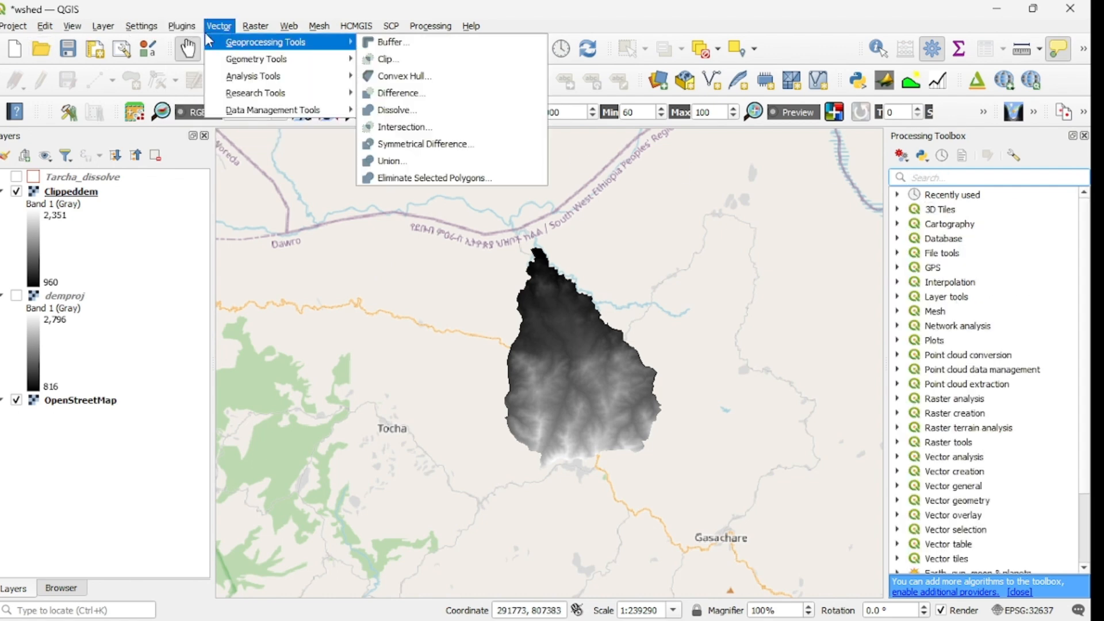
mouse_move(182, 26)
key(Escape)
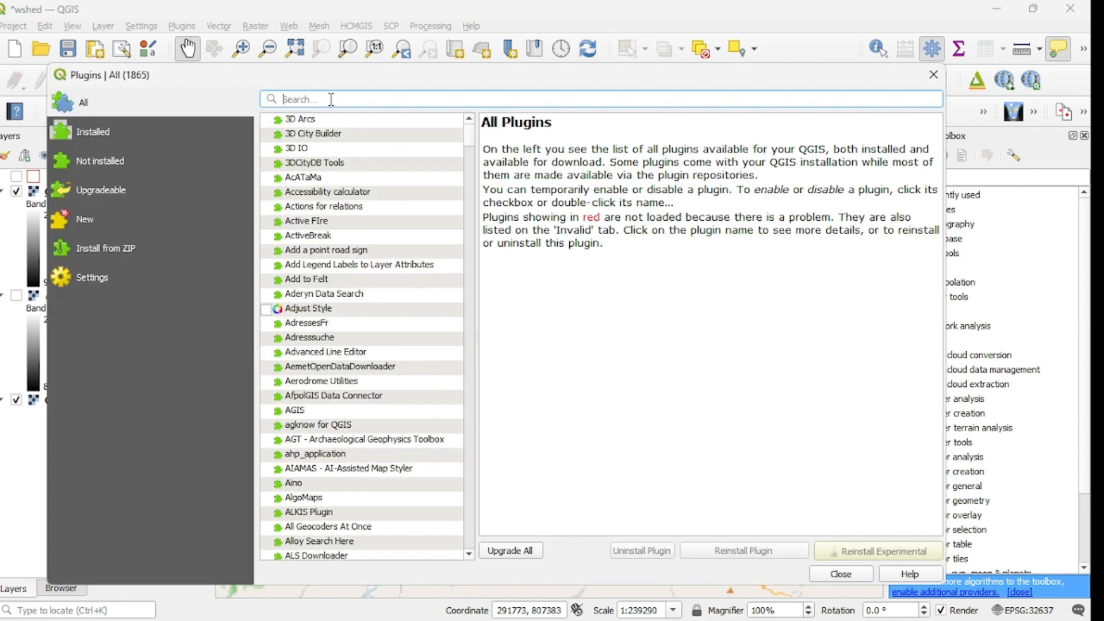
text(sAD)
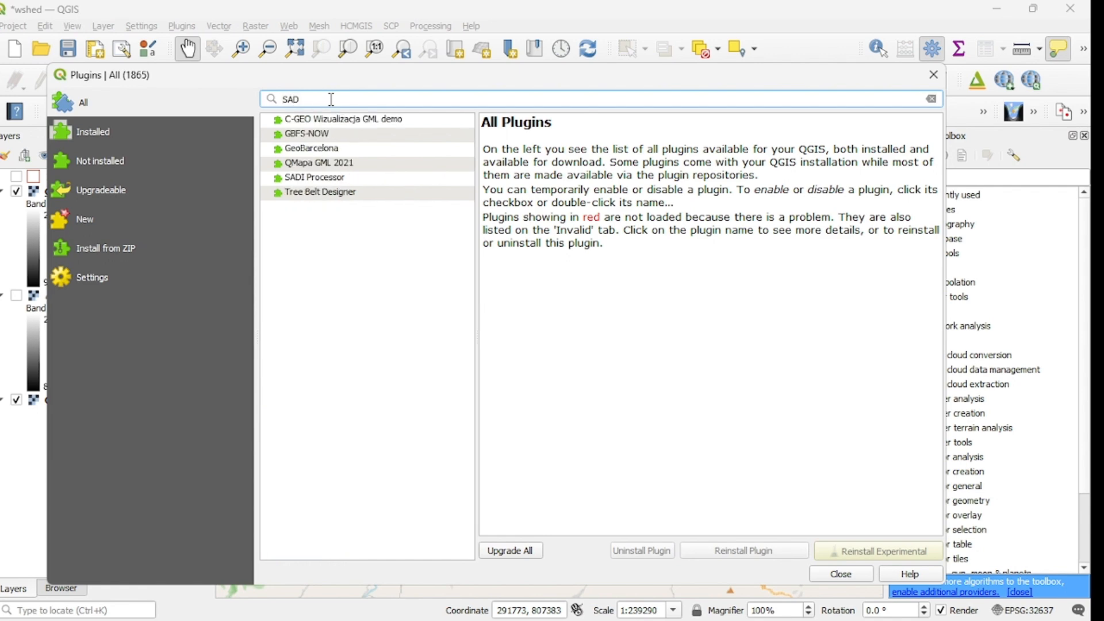
key(BackSpace)
text(GA)
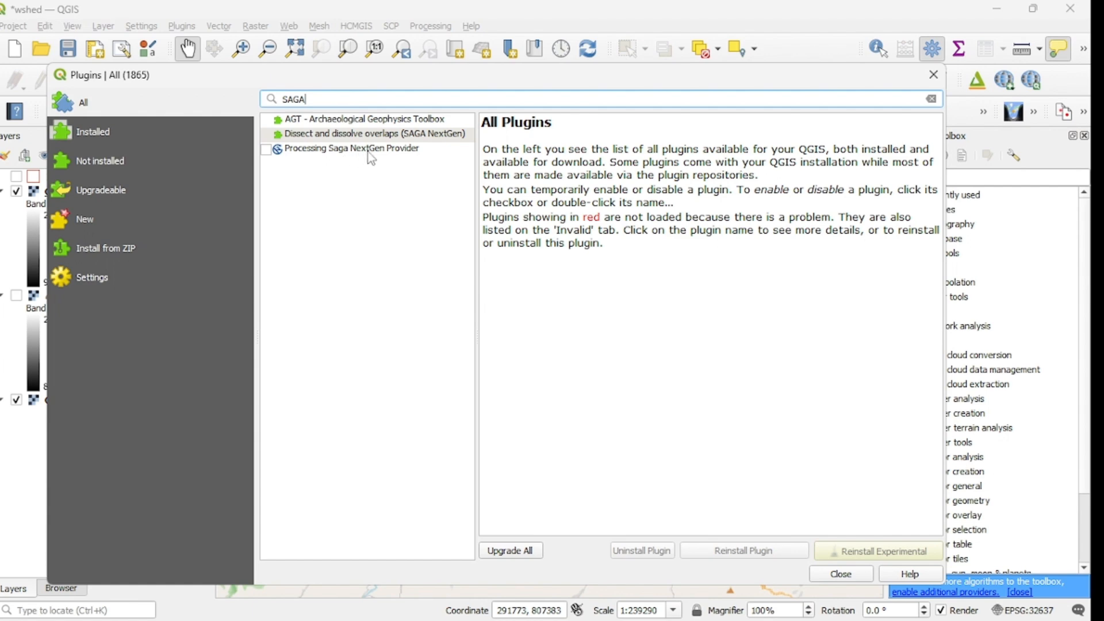
click(327, 151)
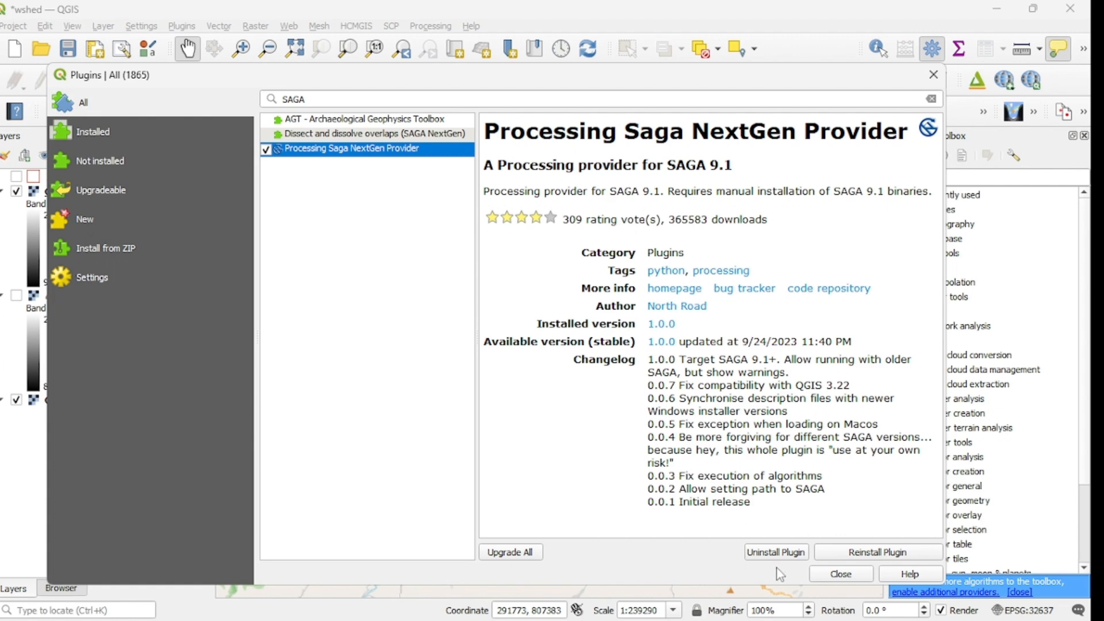
click(841, 574)
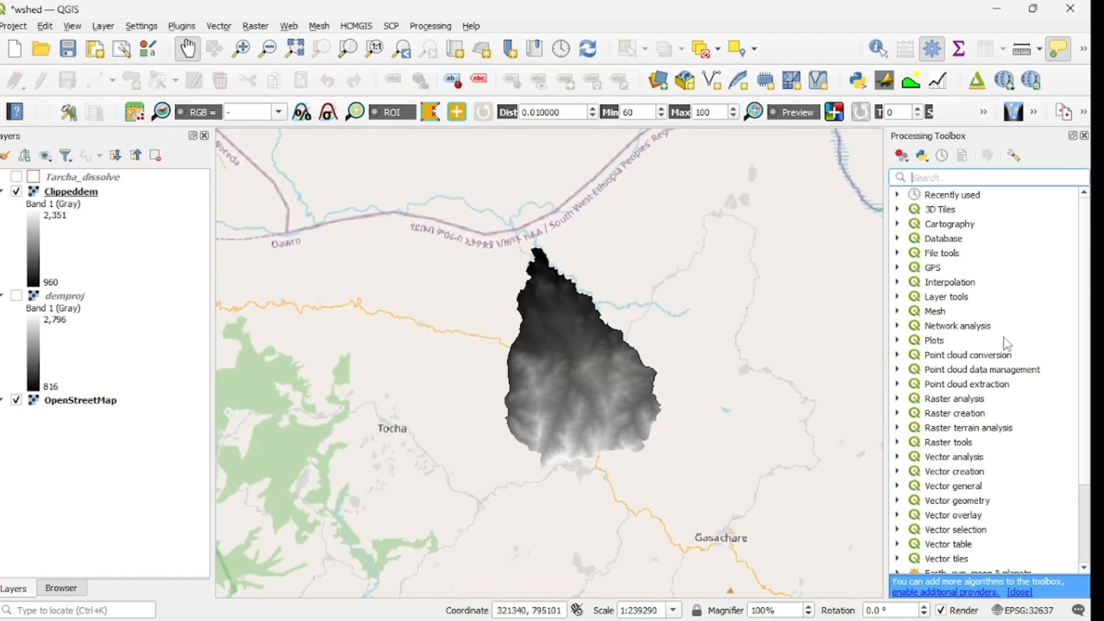
Step: Look through the tool groups of the SAGA Next Gen provider in the processing toolbox
scroll(1006, 343, down, 3)
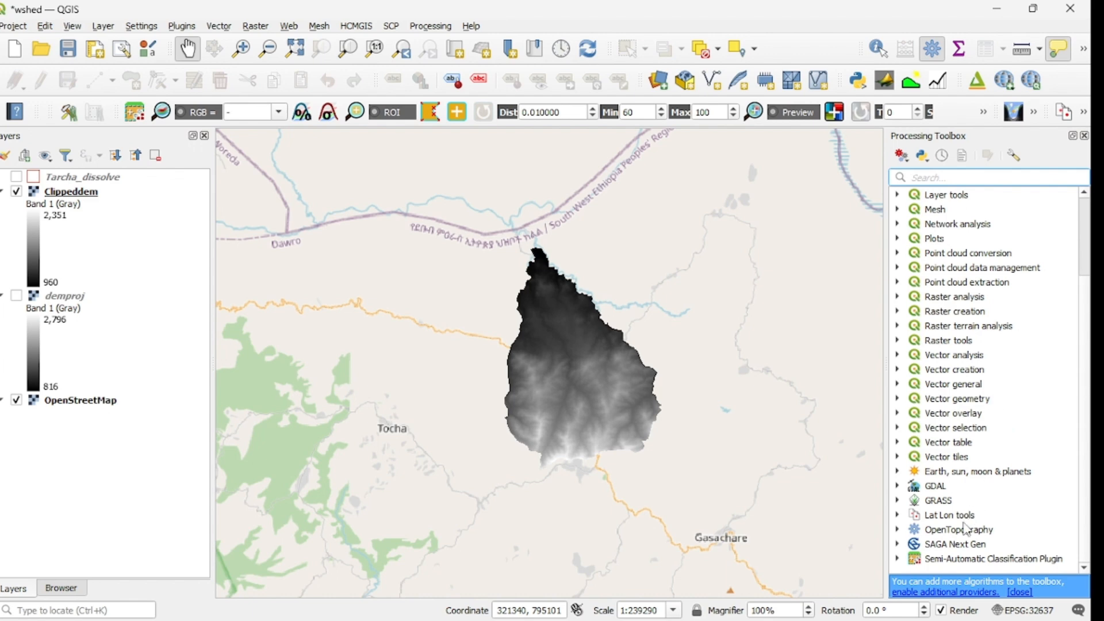
click(897, 545)
scroll(960, 520, down, 7)
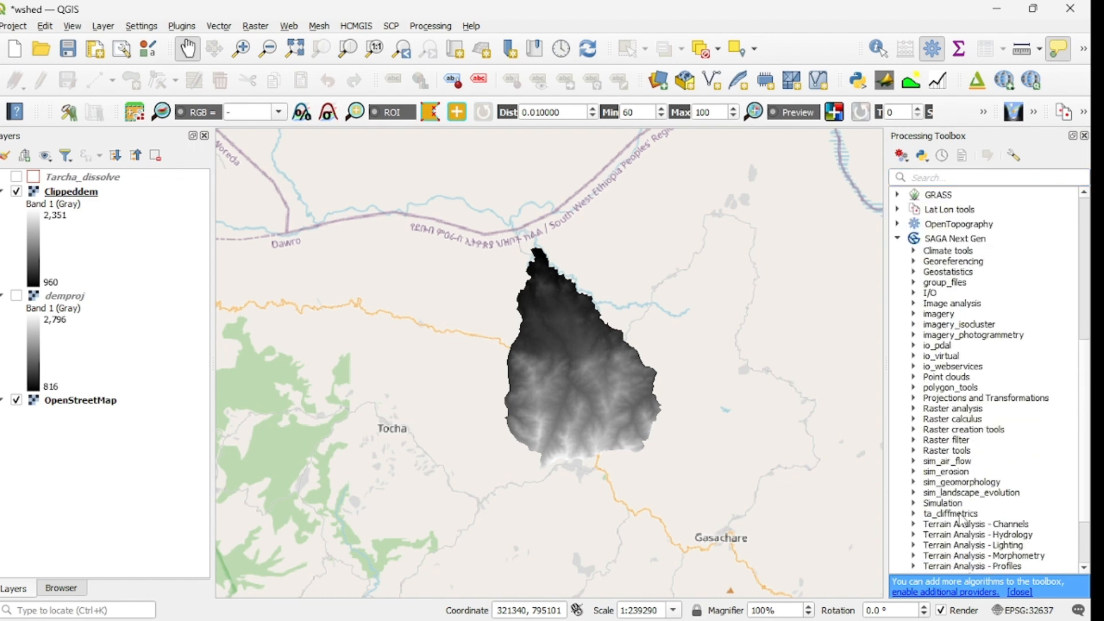
scroll(963, 519, down, 3)
scroll(961, 514, up, 10)
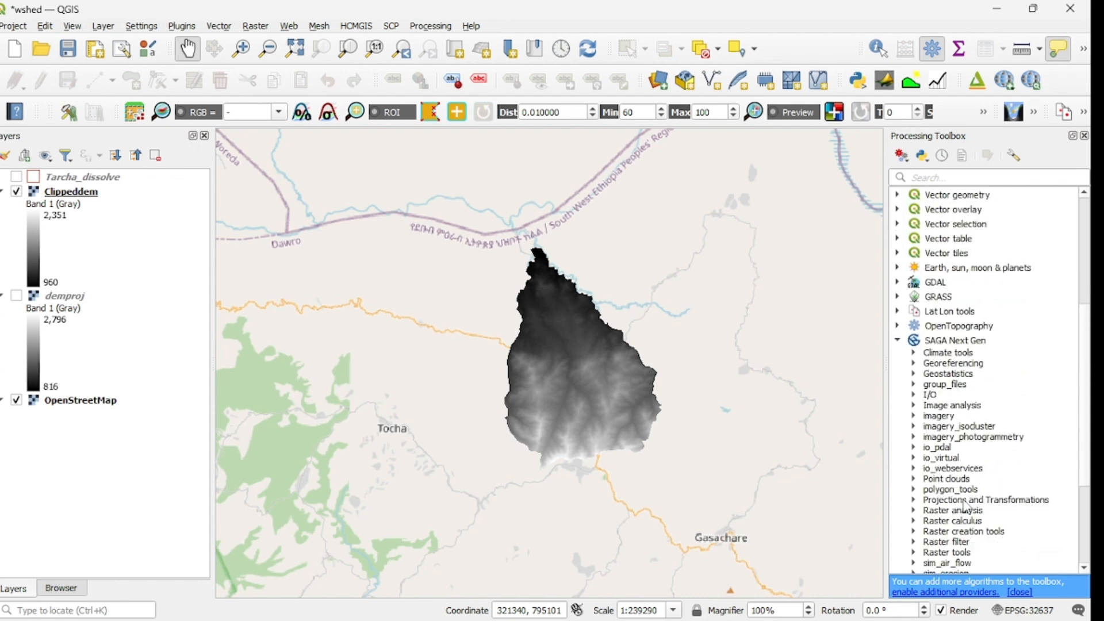
click(897, 477)
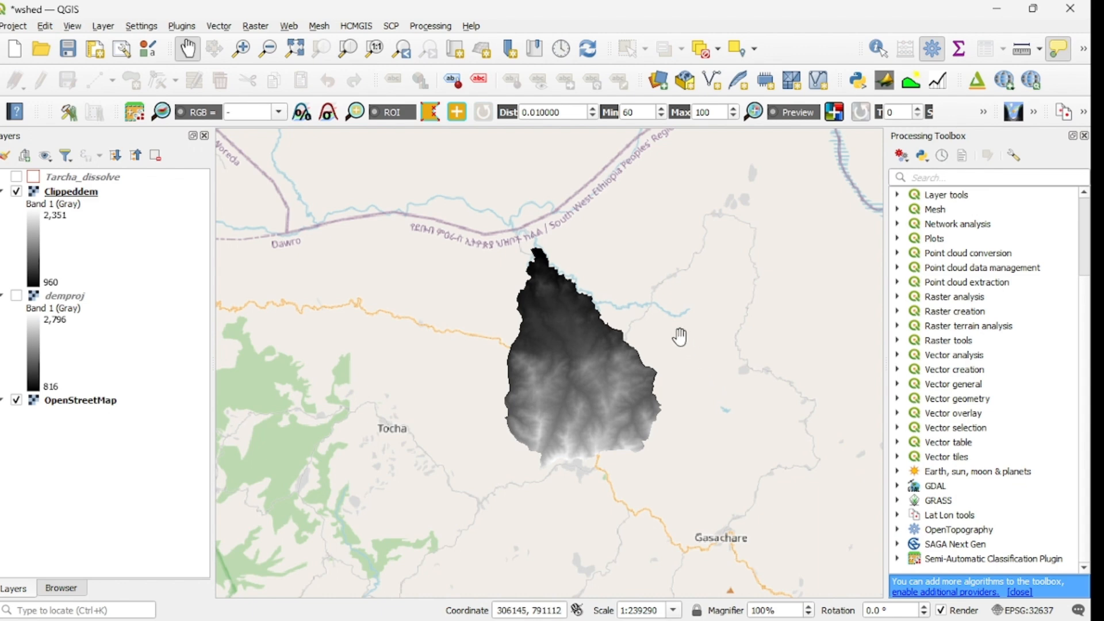
drag(591, 366, 548, 341)
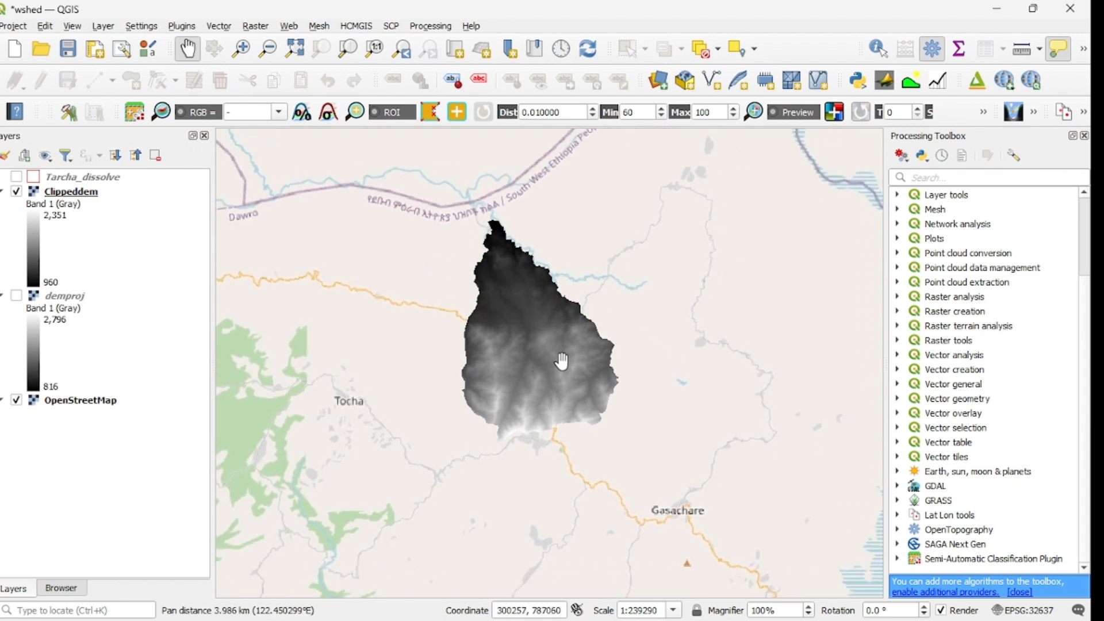
scroll(562, 362, up, 1)
scroll(562, 362, down, 1)
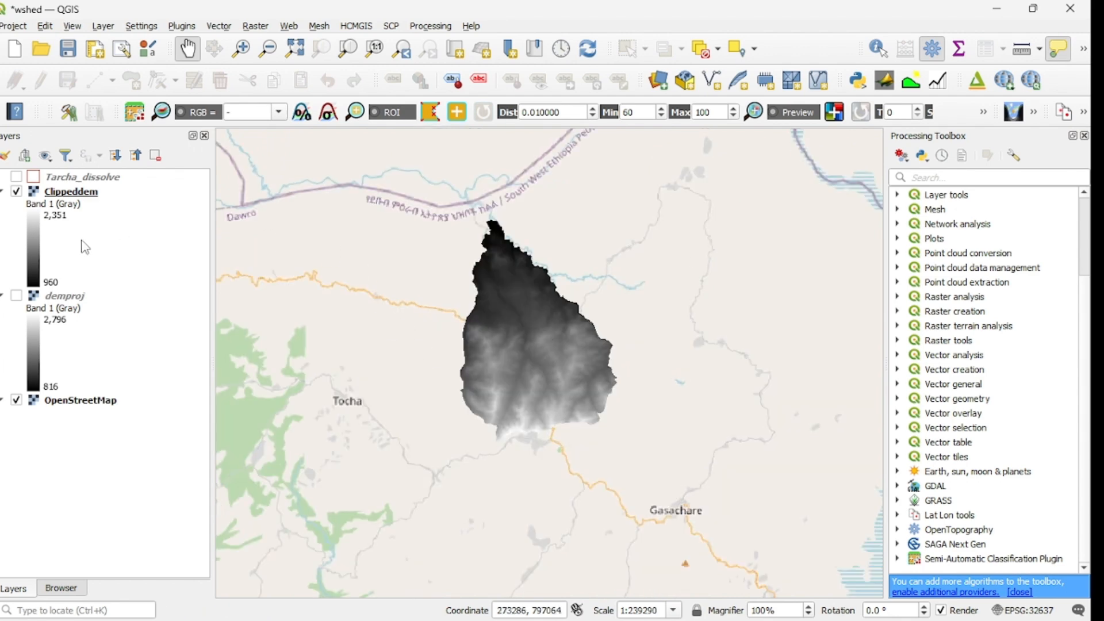
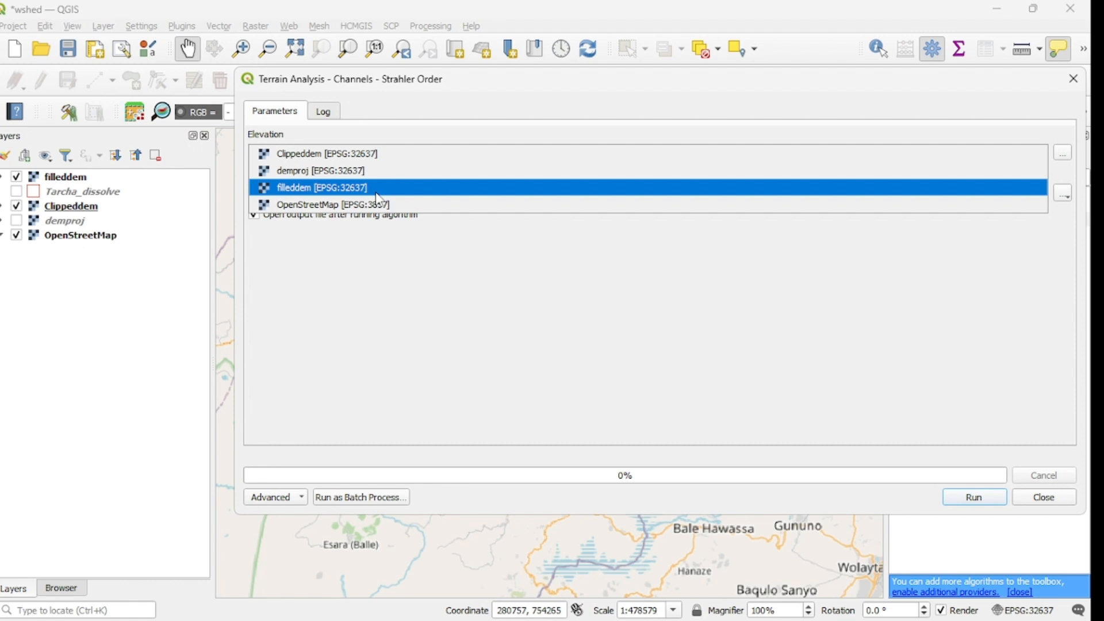
Step: Set filleddem as the Strahler Order elevation input and save the output as Strahleroder.sdat in the Catchment folder
click(381, 190)
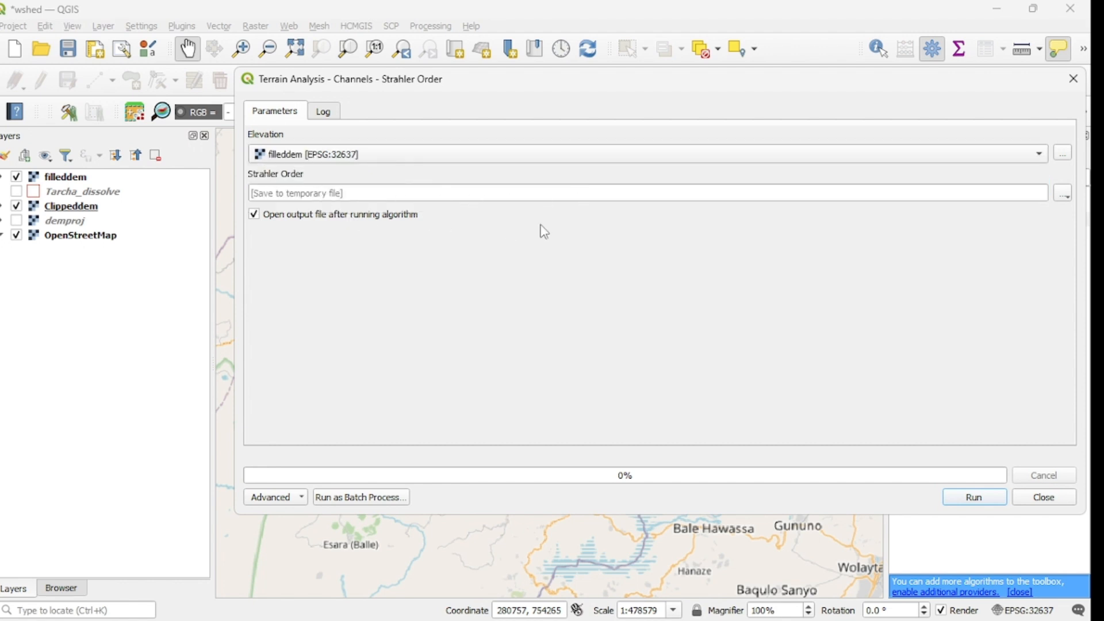
click(1062, 195)
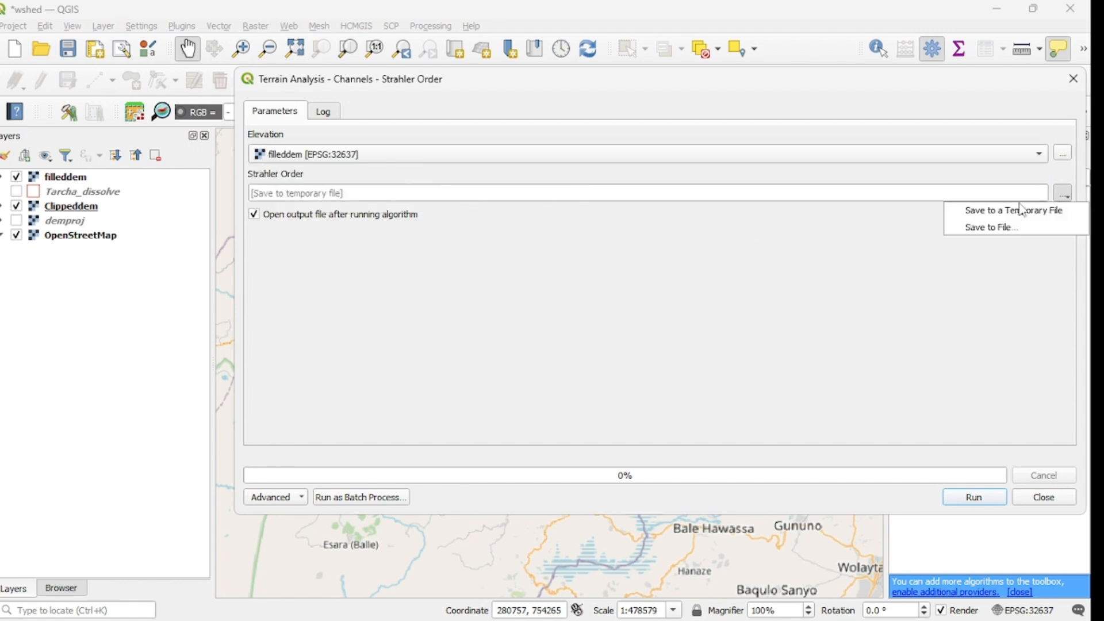
click(992, 228)
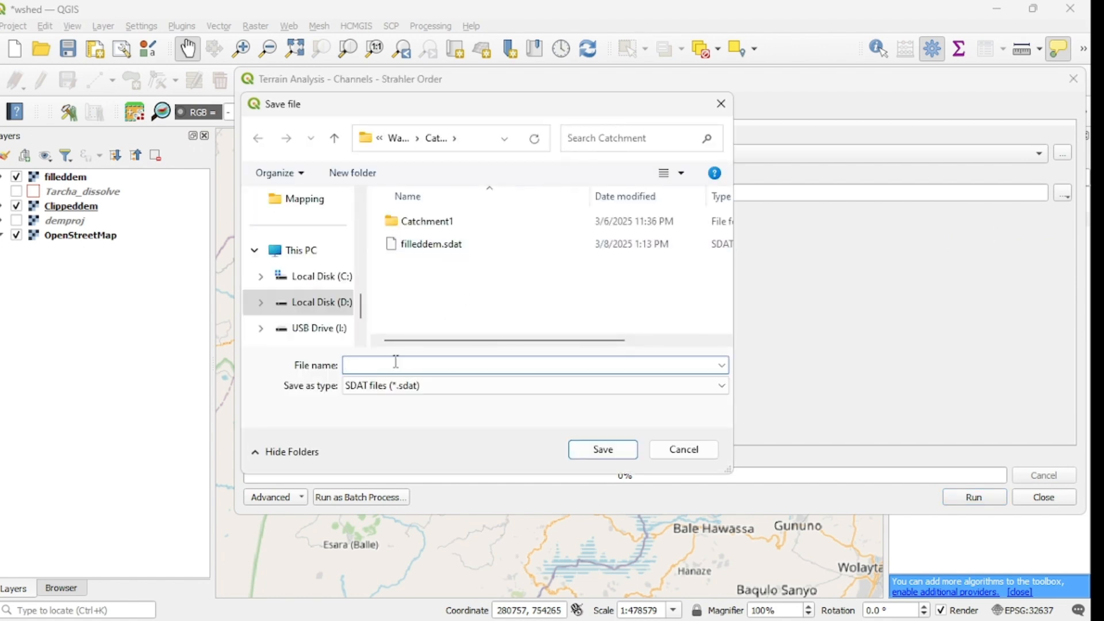
text(S)
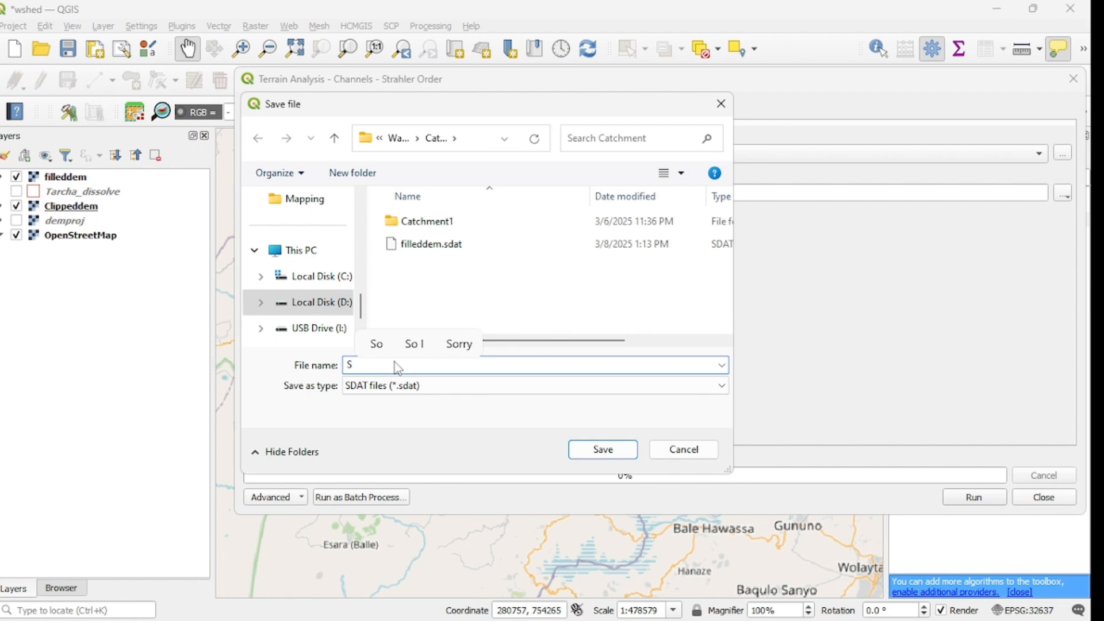
text(tr)
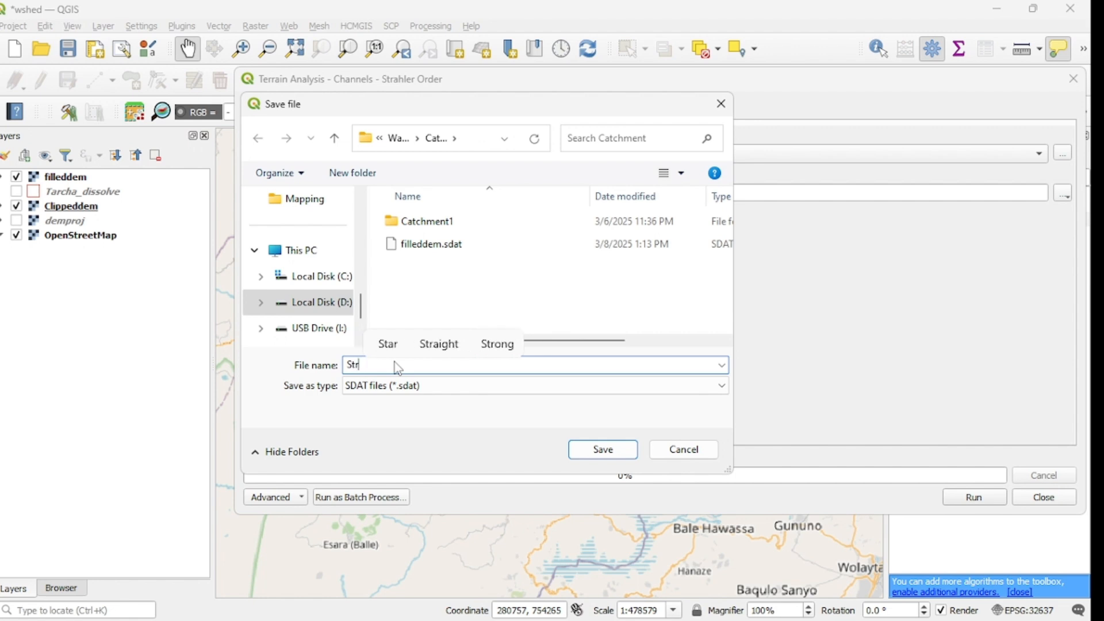
text(ahler)
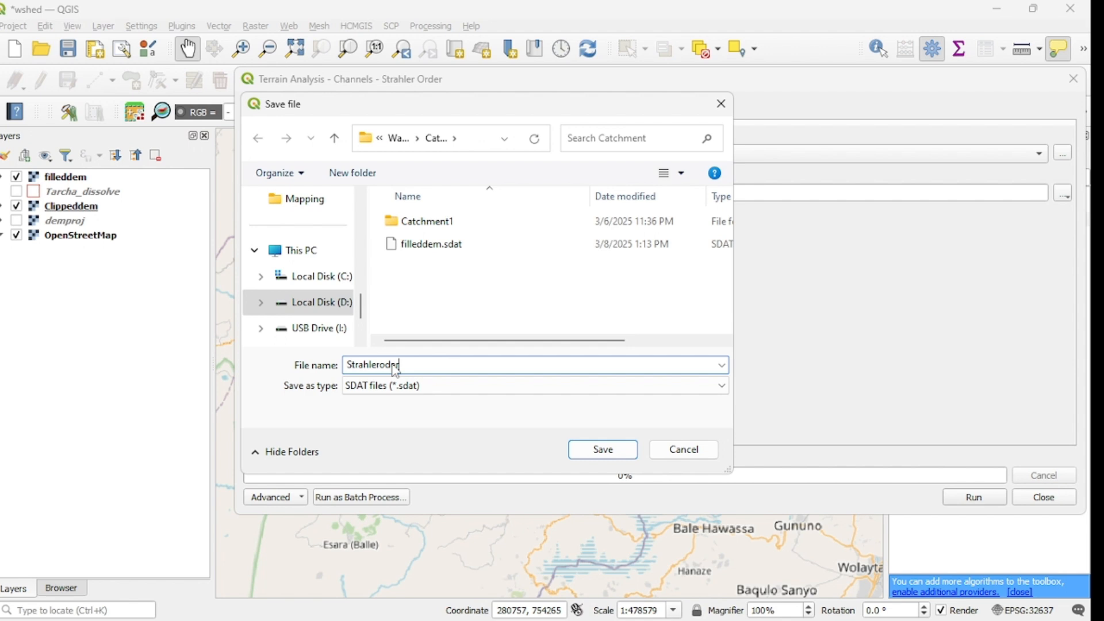
text(oder)
click(602, 450)
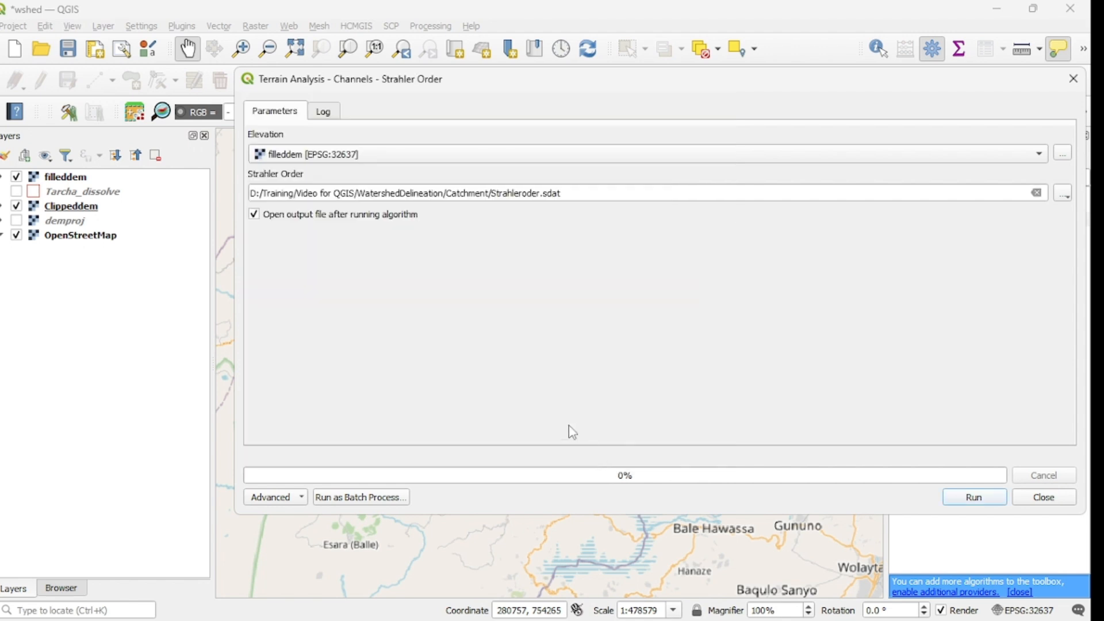
Step: Run the Strahler Order tool, close its dialog and view the output raster on the map
click(974, 497)
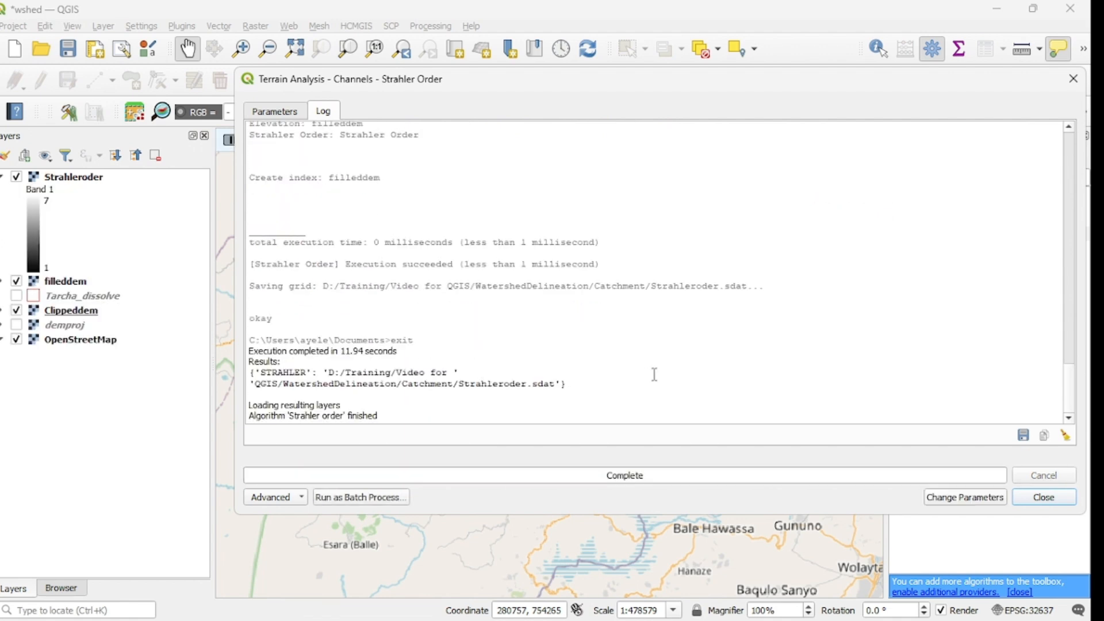
click(1047, 502)
scroll(506, 399, up, 3)
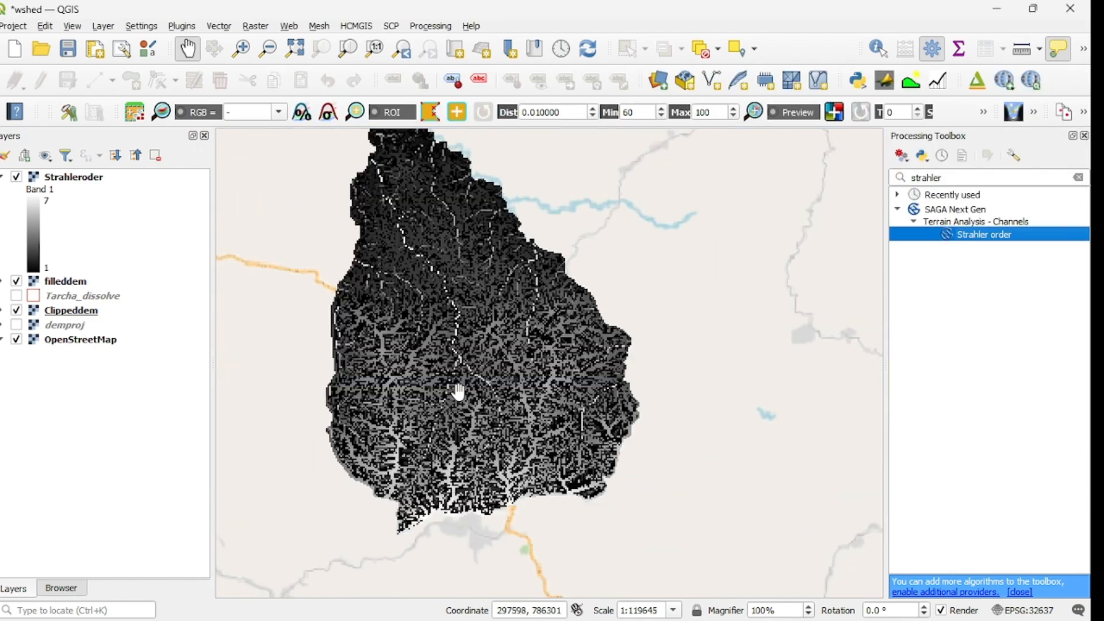
scroll(516, 397, down, 1)
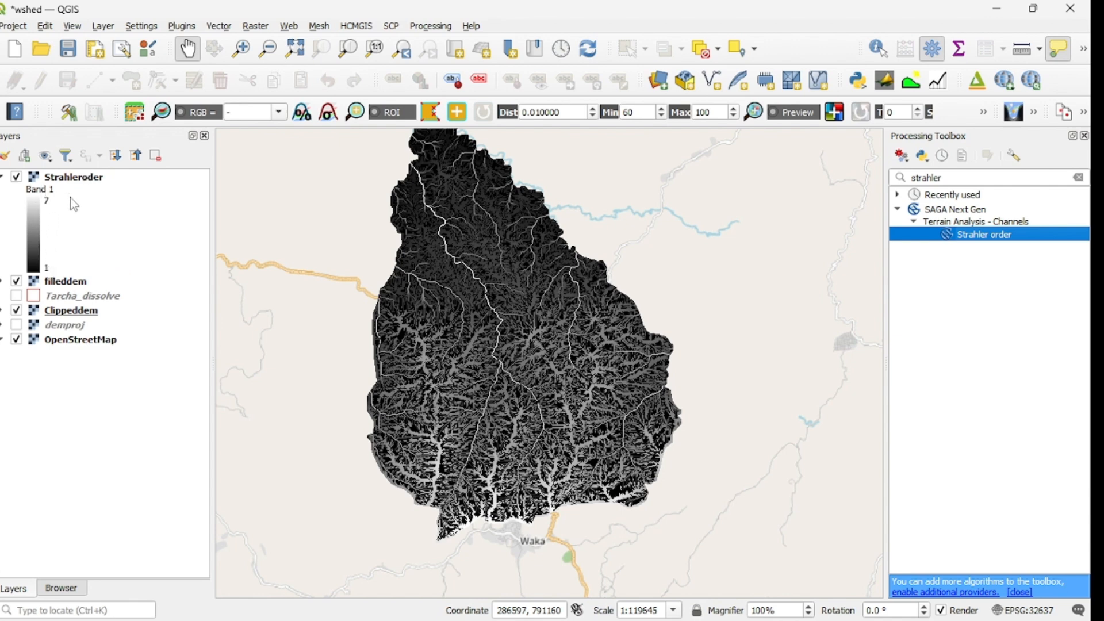
Step: Change the render type of the Strahleroder layer to Singleband pseudocolor in its symbology properties
click(75, 177)
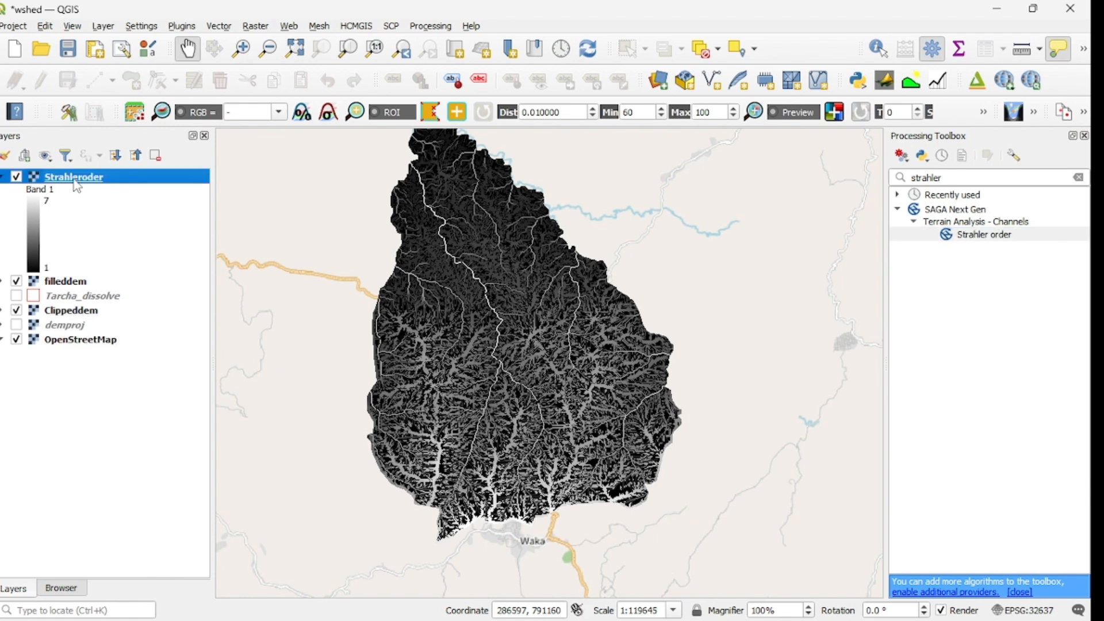
right_click(75, 180)
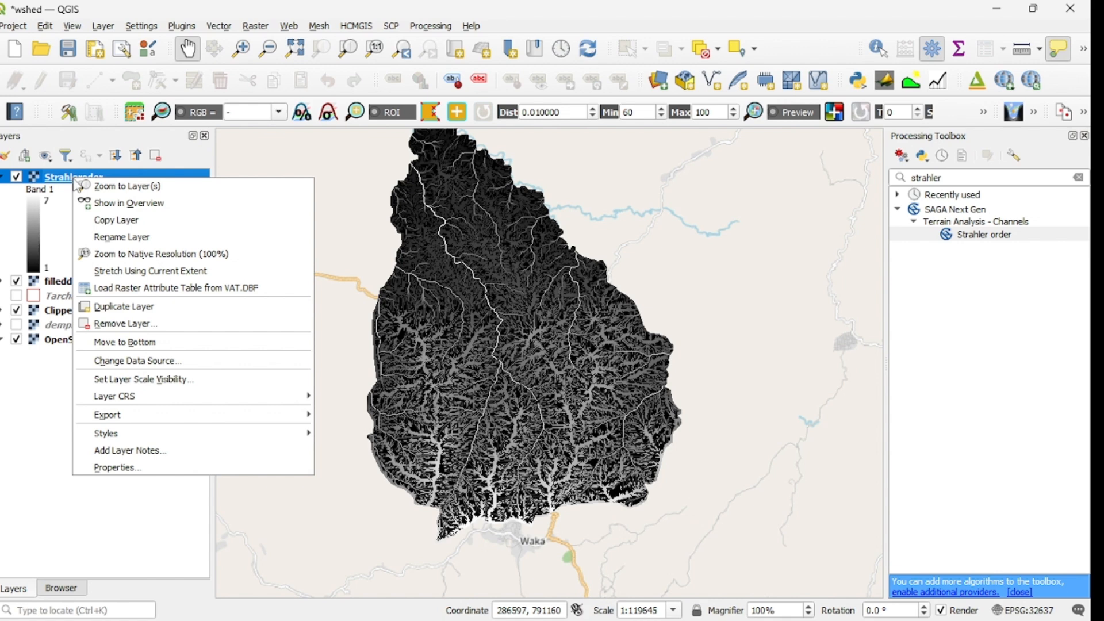
click(115, 468)
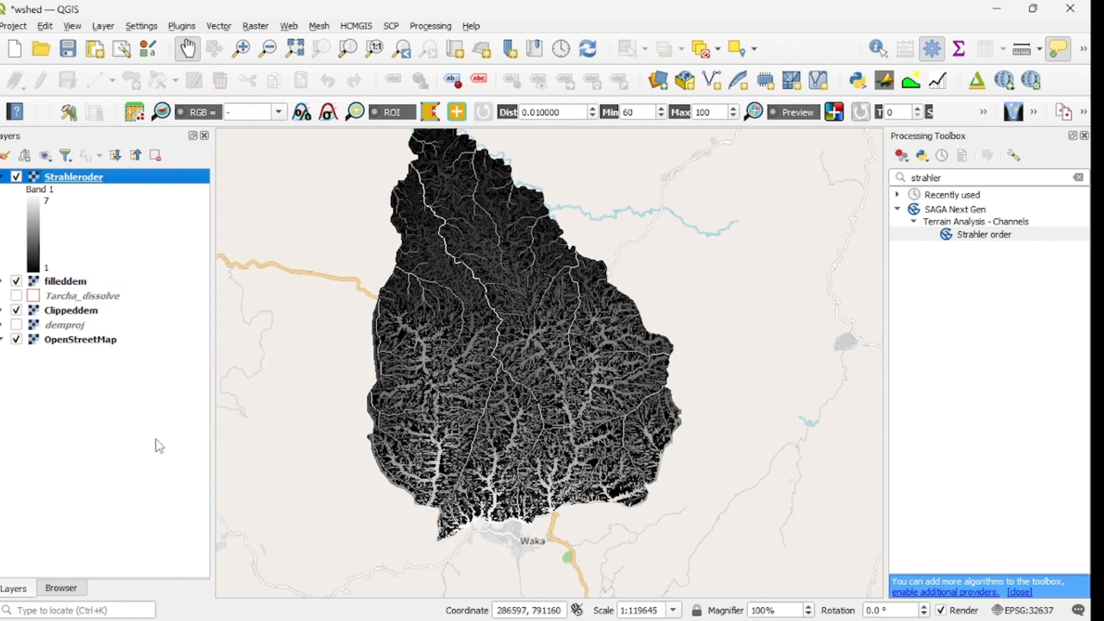
click(248, 123)
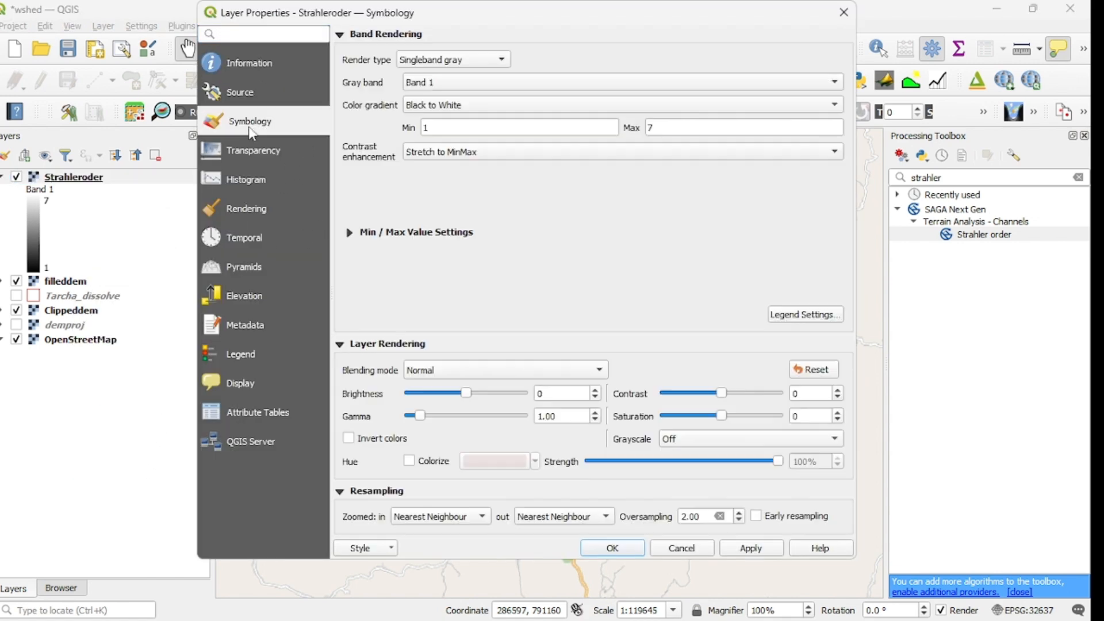
click(504, 64)
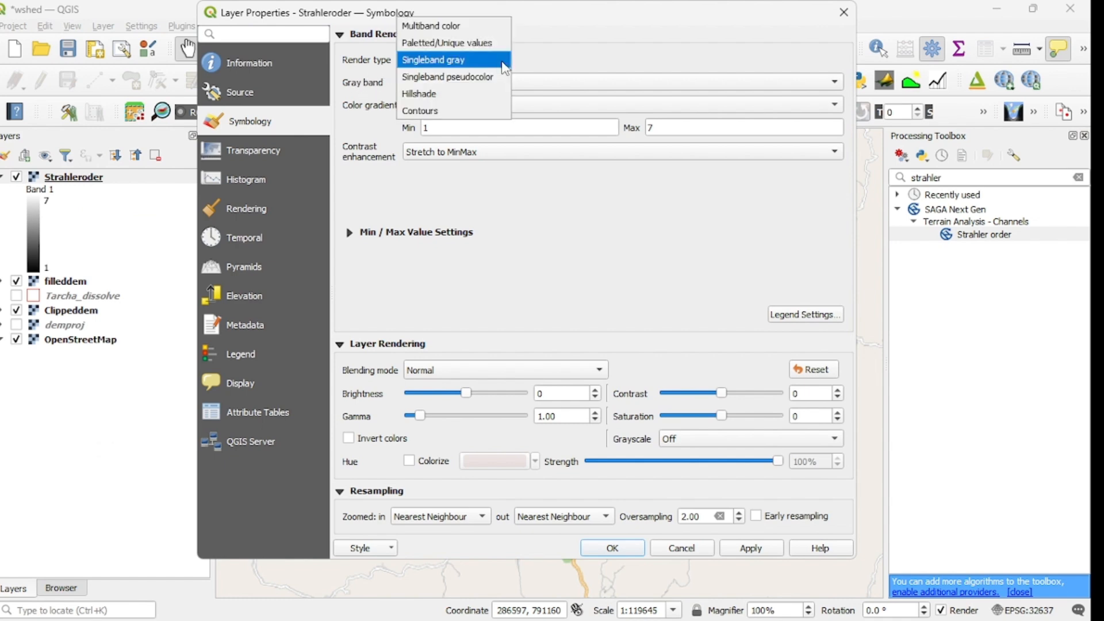
click(471, 77)
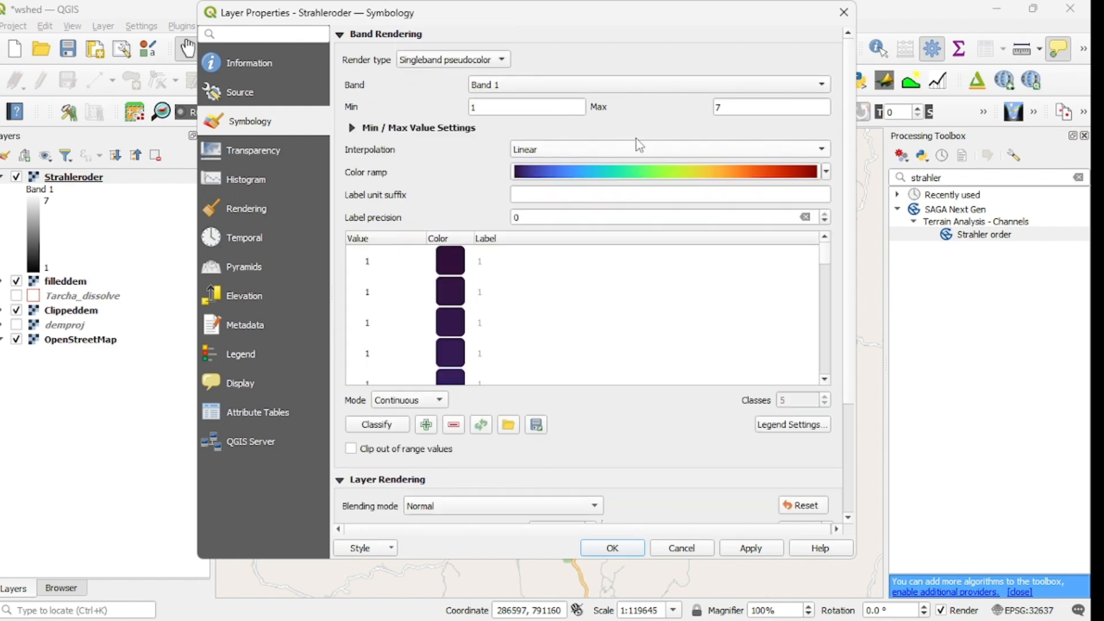
Step: Set the Strahleroder colour interpolation to Discrete and the classification mode to Equal Interval
click(824, 152)
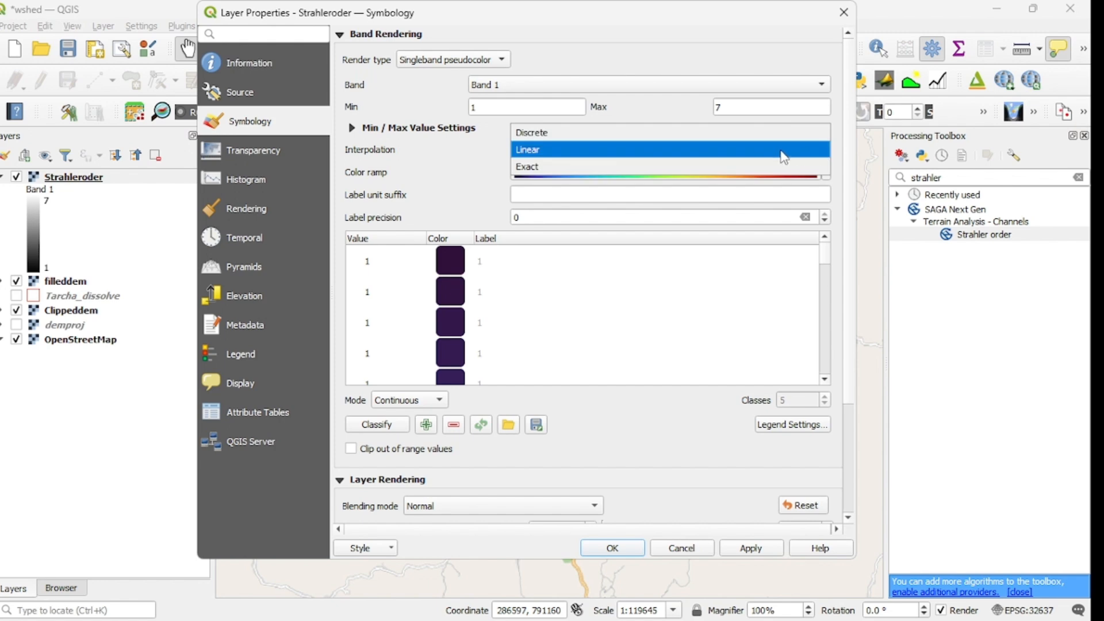
click(559, 135)
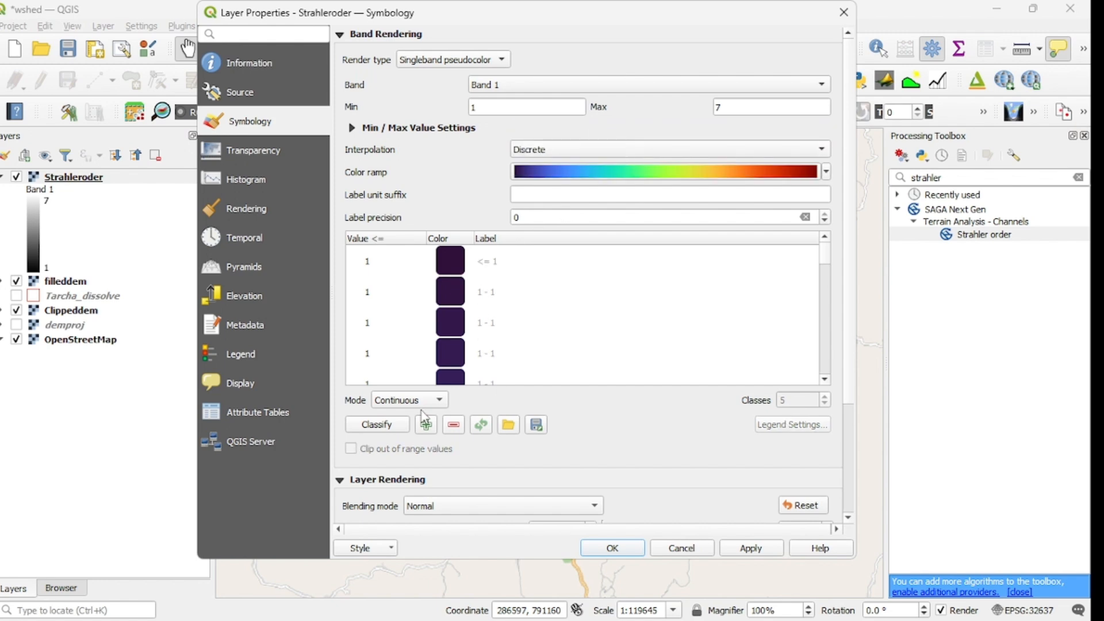
click(442, 402)
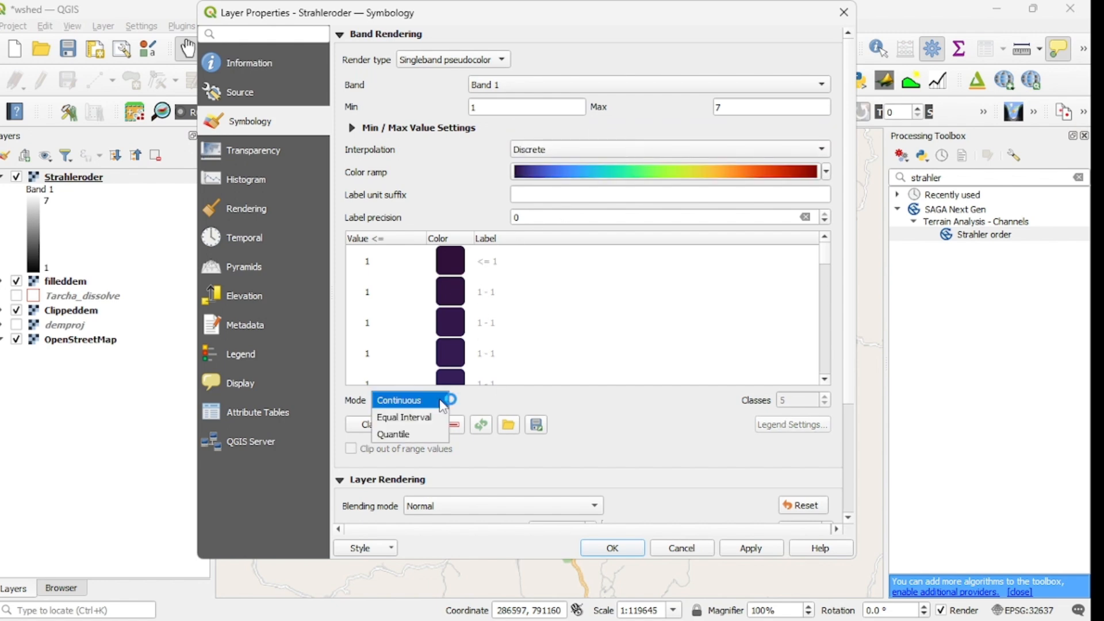
click(404, 417)
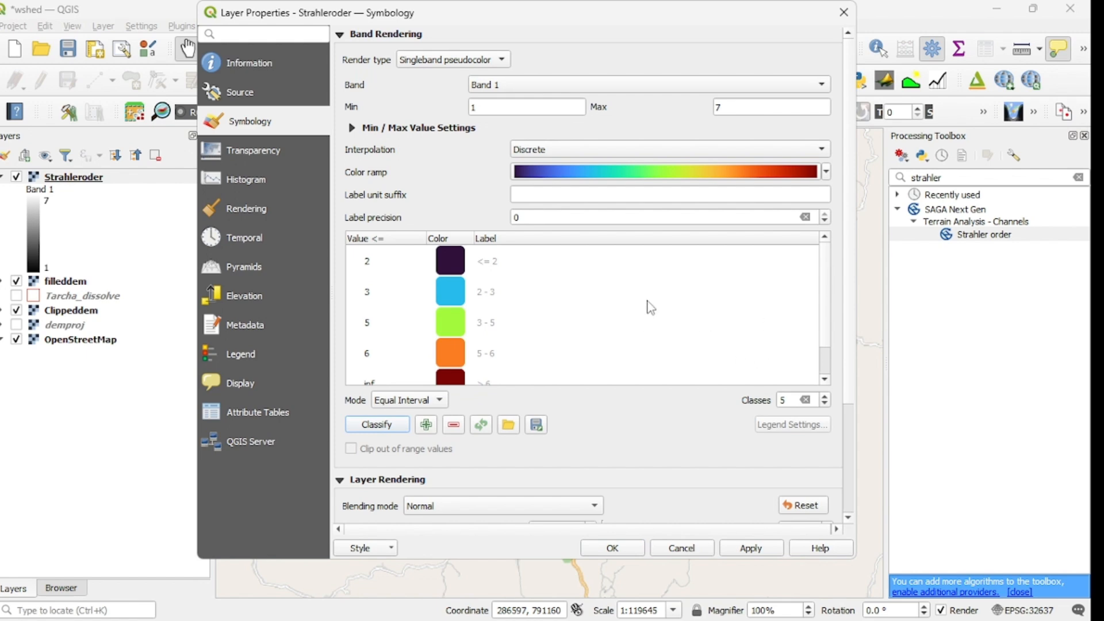
Step: Increase the number of classes to 7 and apply the symbology to the Strahleroder layer
click(825, 379)
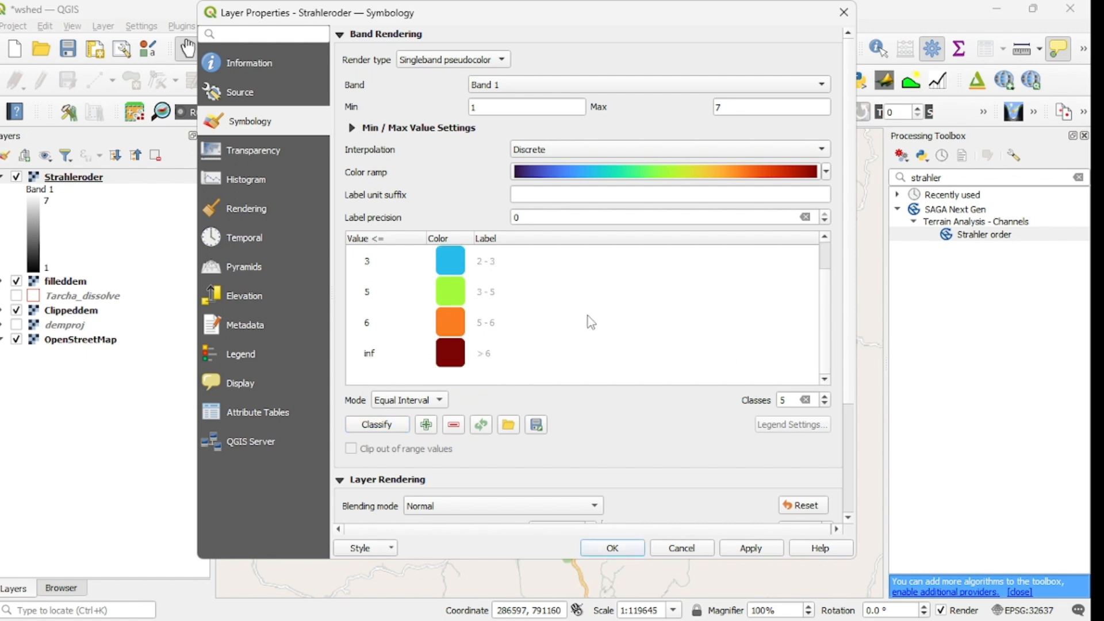
click(826, 397)
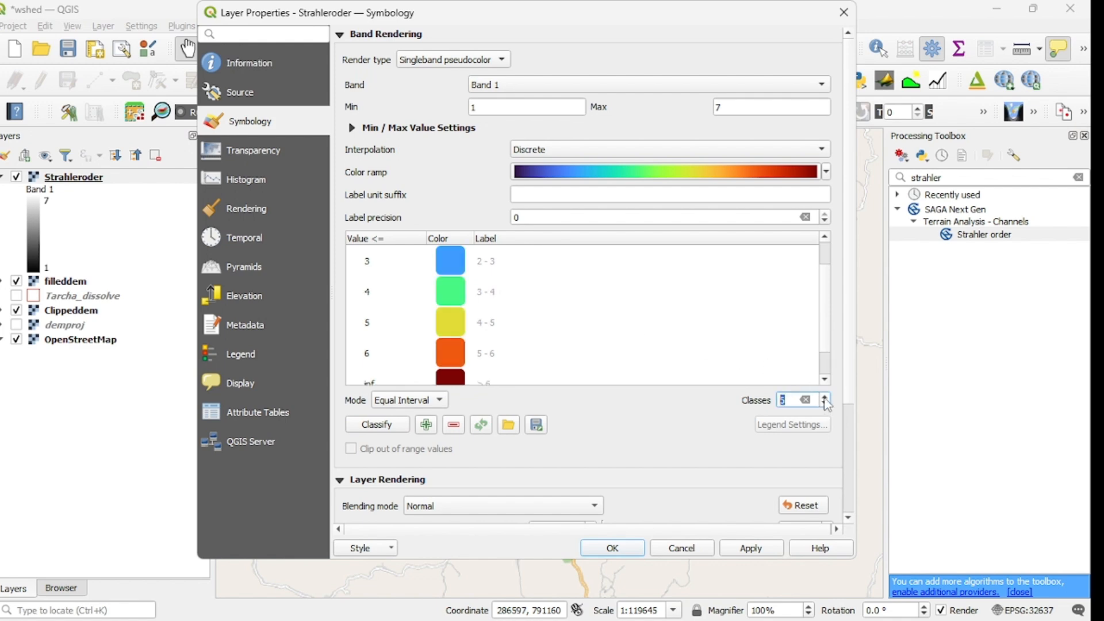
click(825, 399)
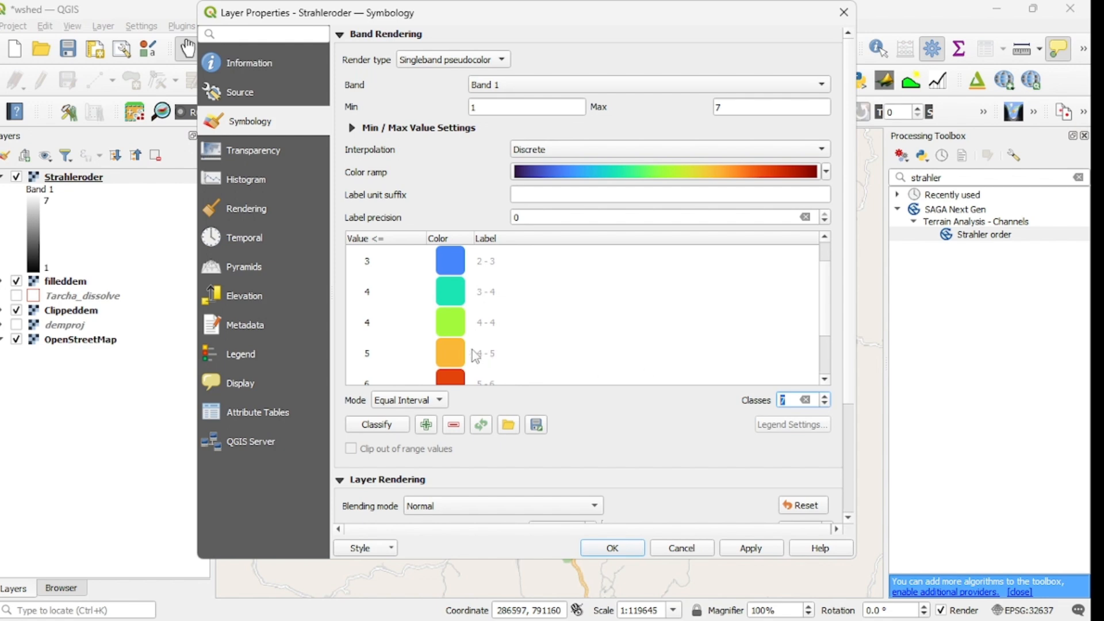
click(748, 551)
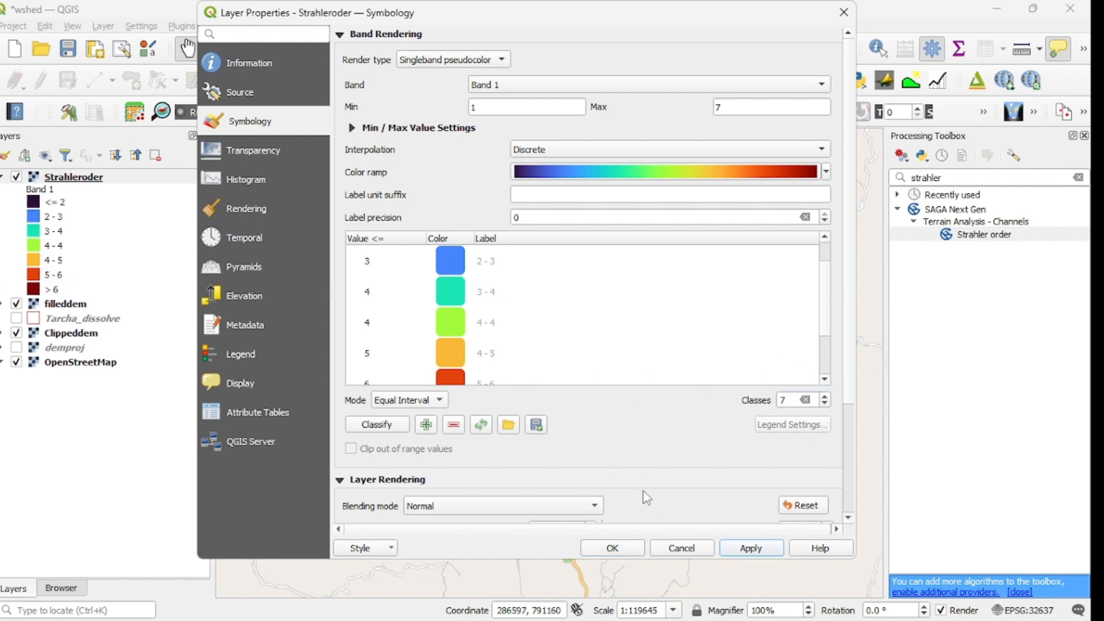
click(616, 549)
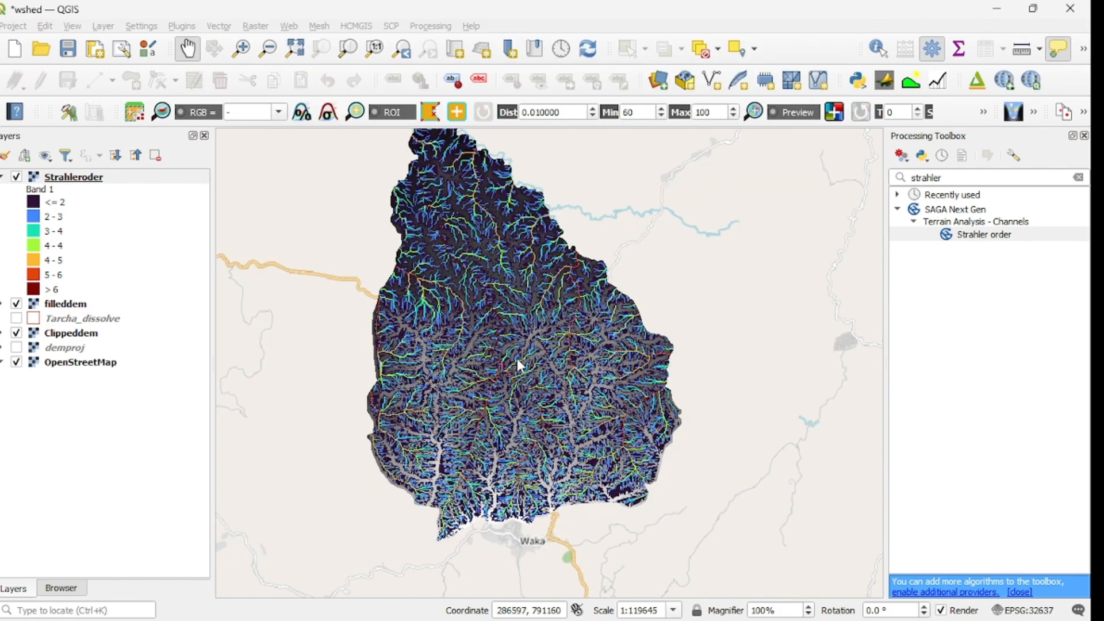
Step: Examine the coloured Strahler order streams up close along the main channels and across the whole watershed
scroll(513, 347, up, 2)
drag(524, 275, 569, 455)
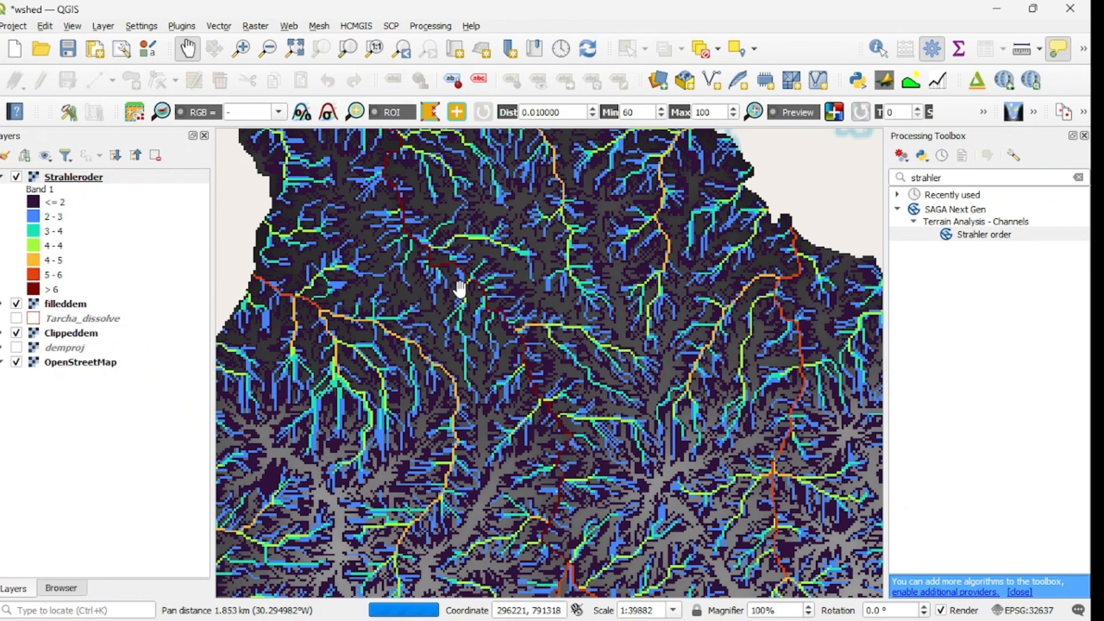
drag(457, 286, 542, 407)
drag(508, 295, 435, 231)
drag(467, 388, 453, 296)
drag(558, 416, 524, 270)
drag(534, 392, 540, 310)
drag(564, 382, 572, 301)
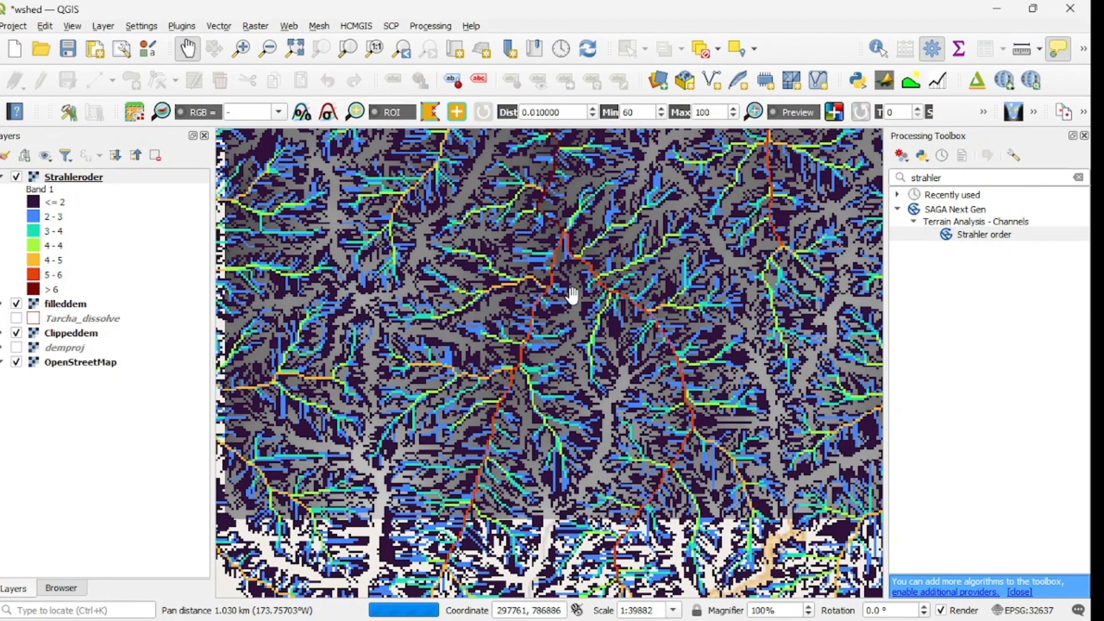
scroll(573, 295, up, 2)
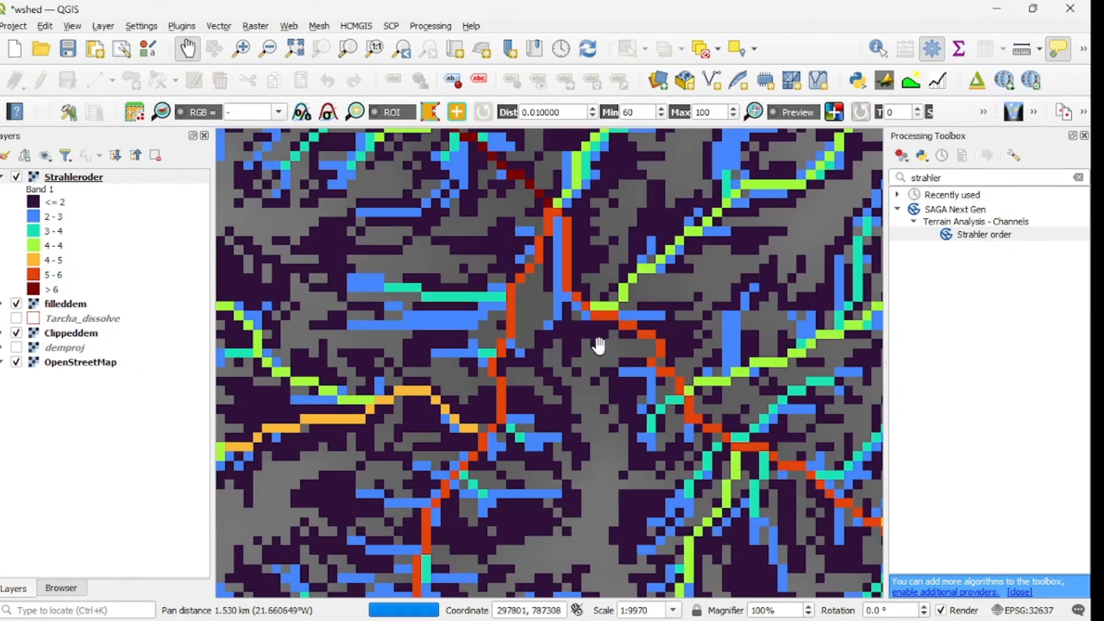
drag(557, 231, 577, 422)
drag(542, 345, 595, 423)
drag(567, 366, 544, 477)
drag(617, 285, 573, 450)
drag(586, 307, 594, 371)
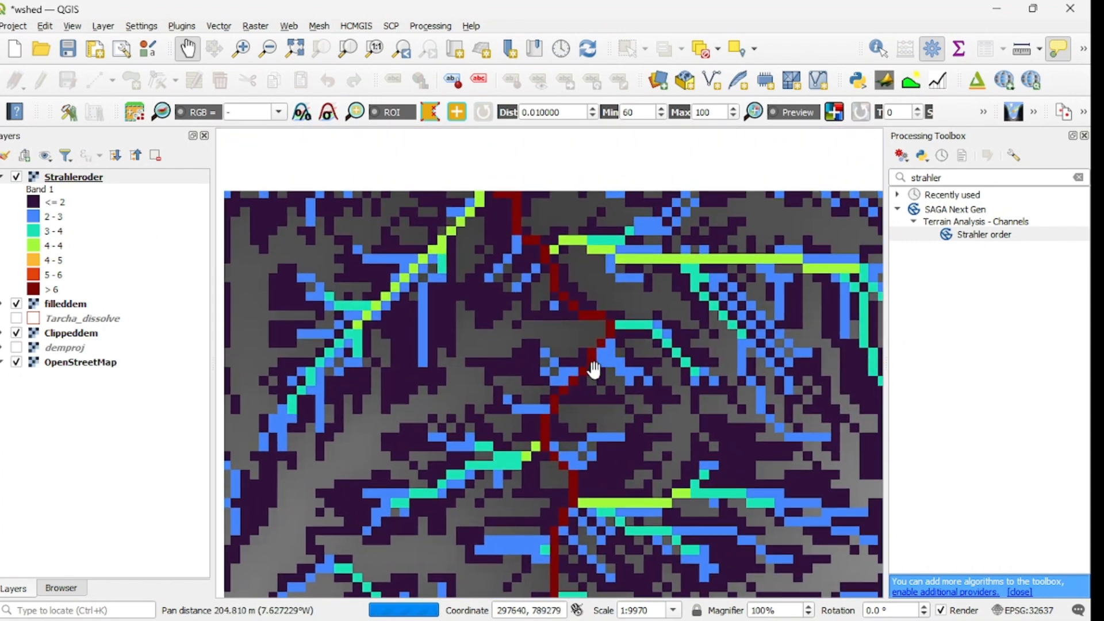
scroll(594, 368, down, 1)
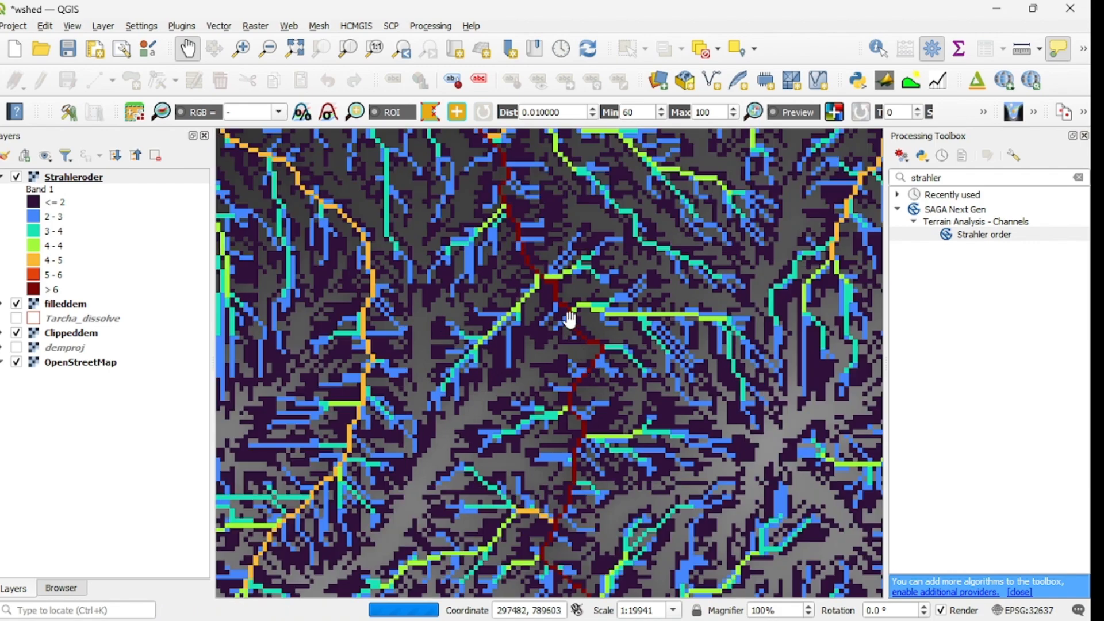
drag(570, 313, 587, 439)
drag(536, 384, 597, 412)
scroll(596, 411, down, 2)
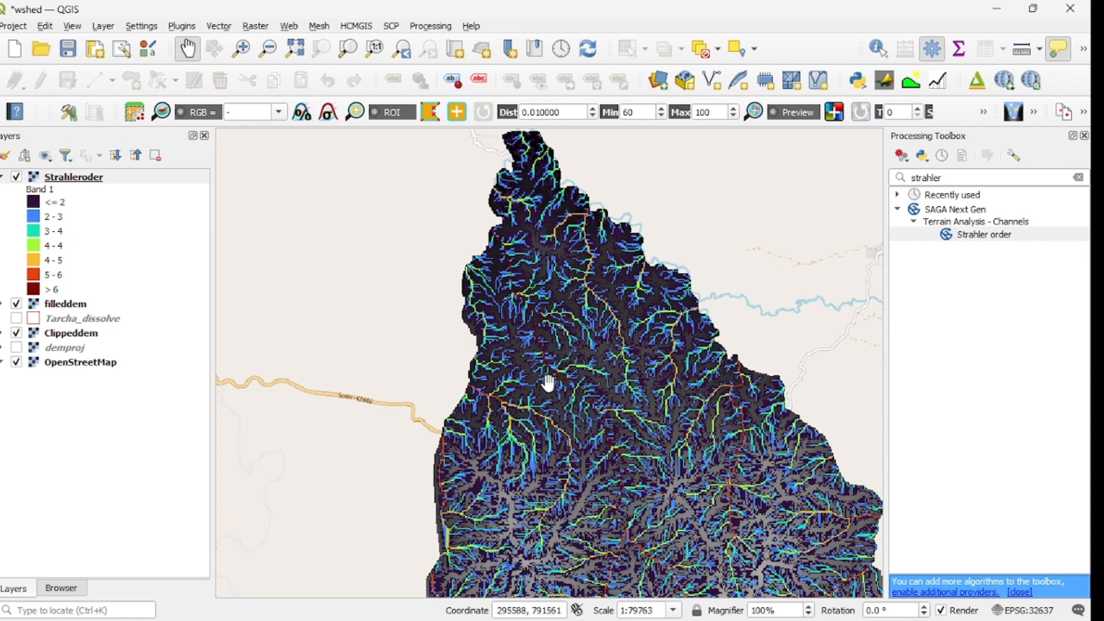
scroll(598, 337, down, 1)
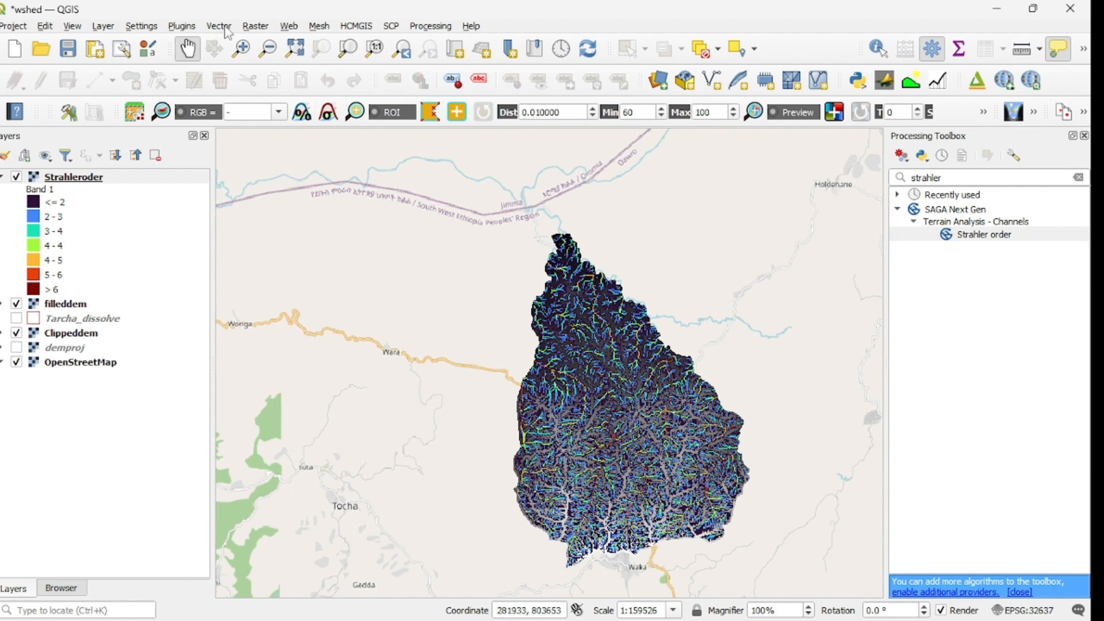
Step: Build the Raster Calculator expression "Strahleroder@1" >= 4 from the Strahleroder band
click(256, 27)
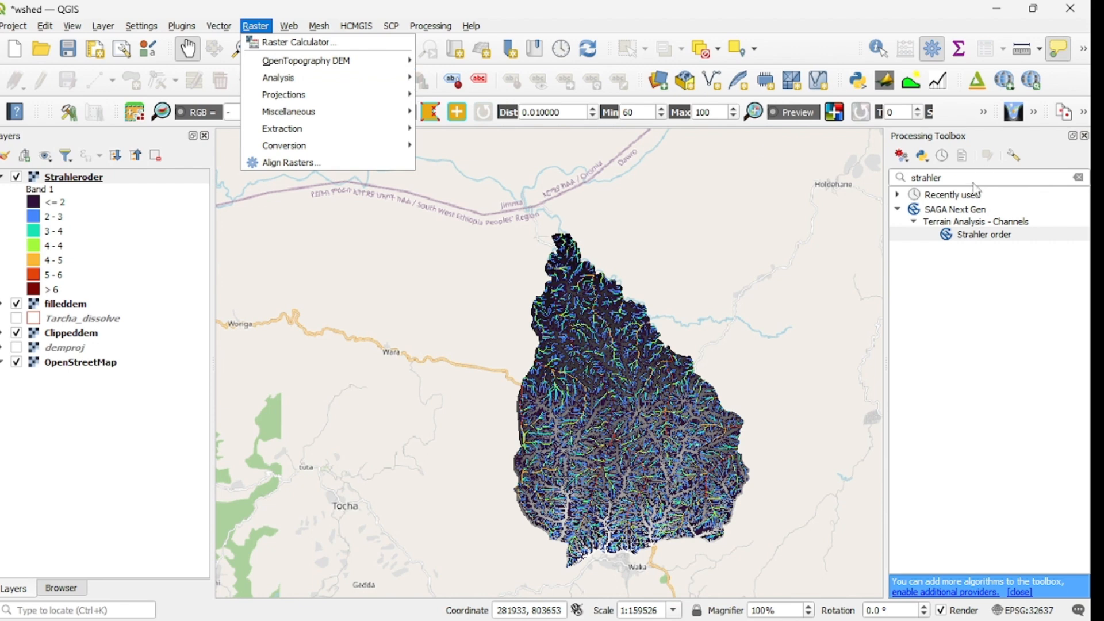
click(949, 177)
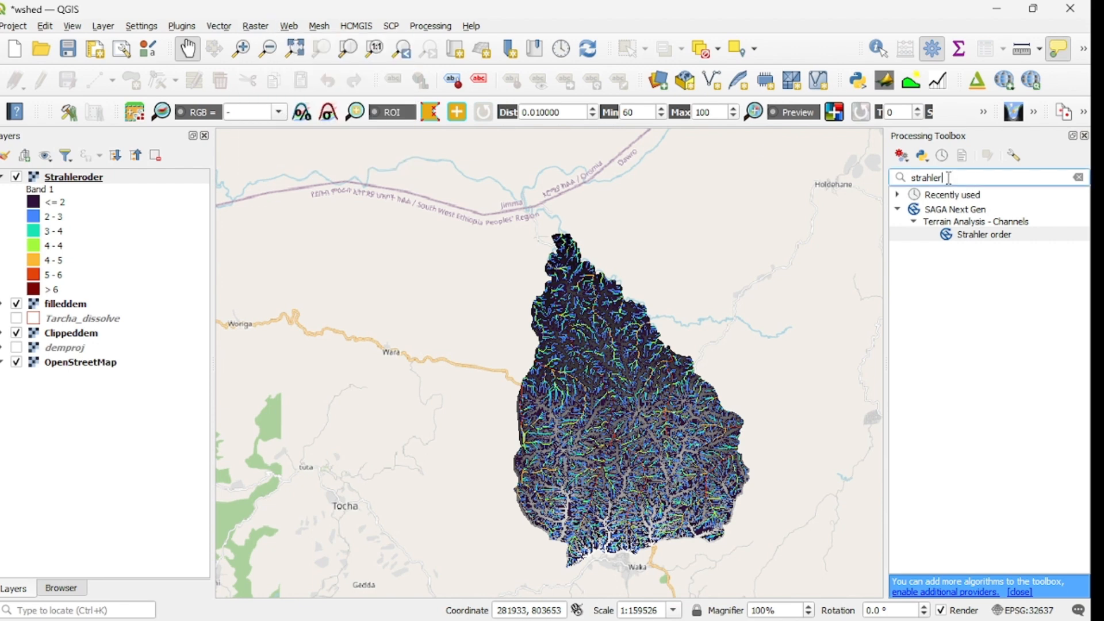
click(254, 26)
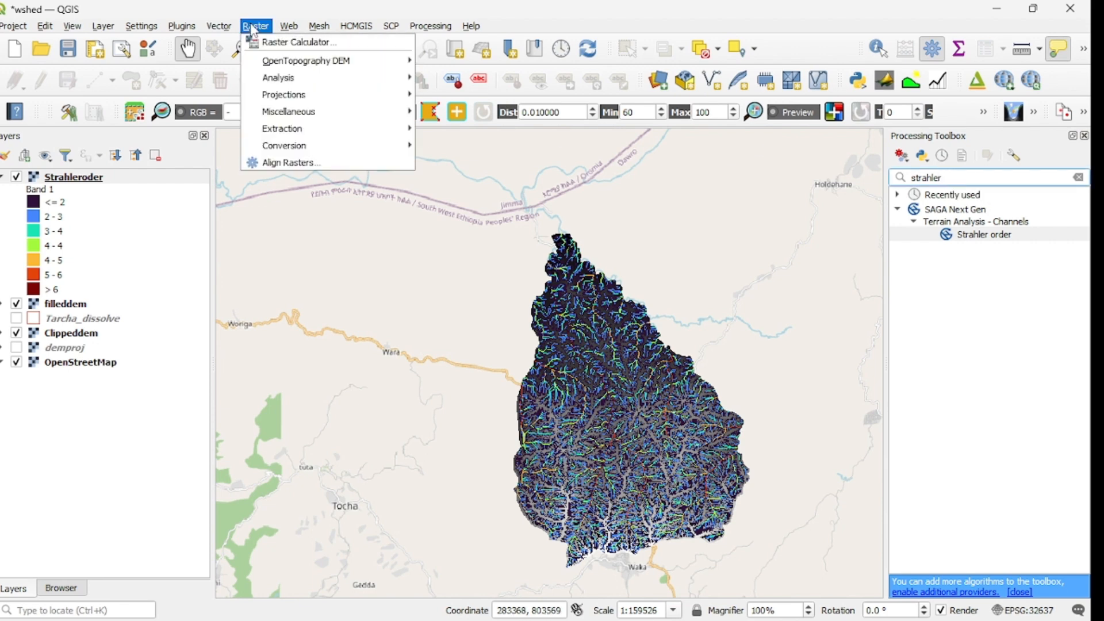
click(301, 46)
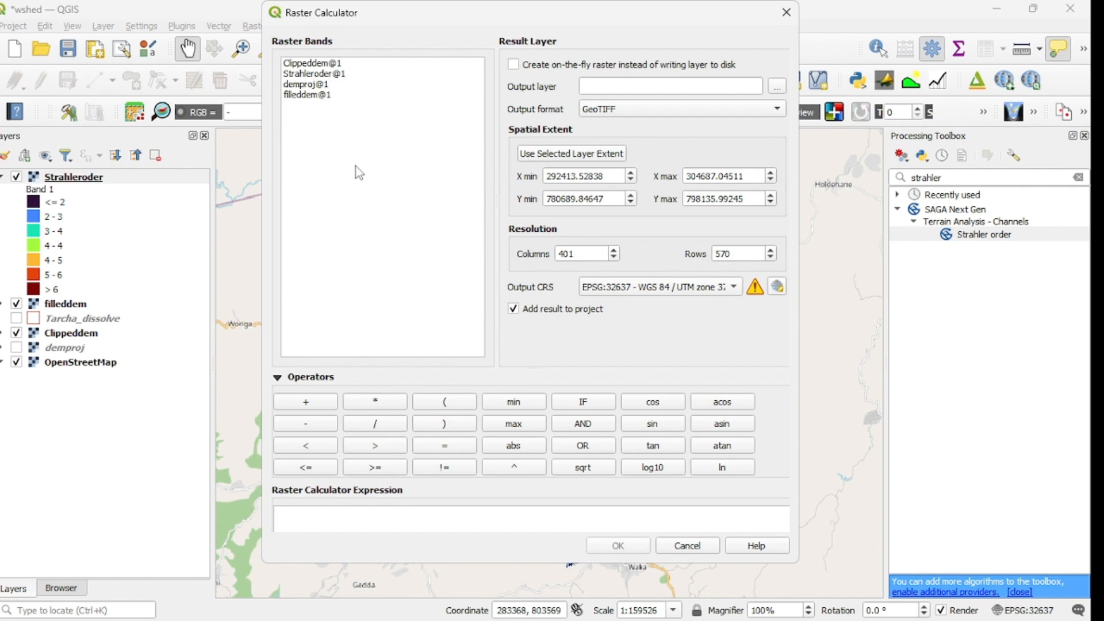
click(330, 77)
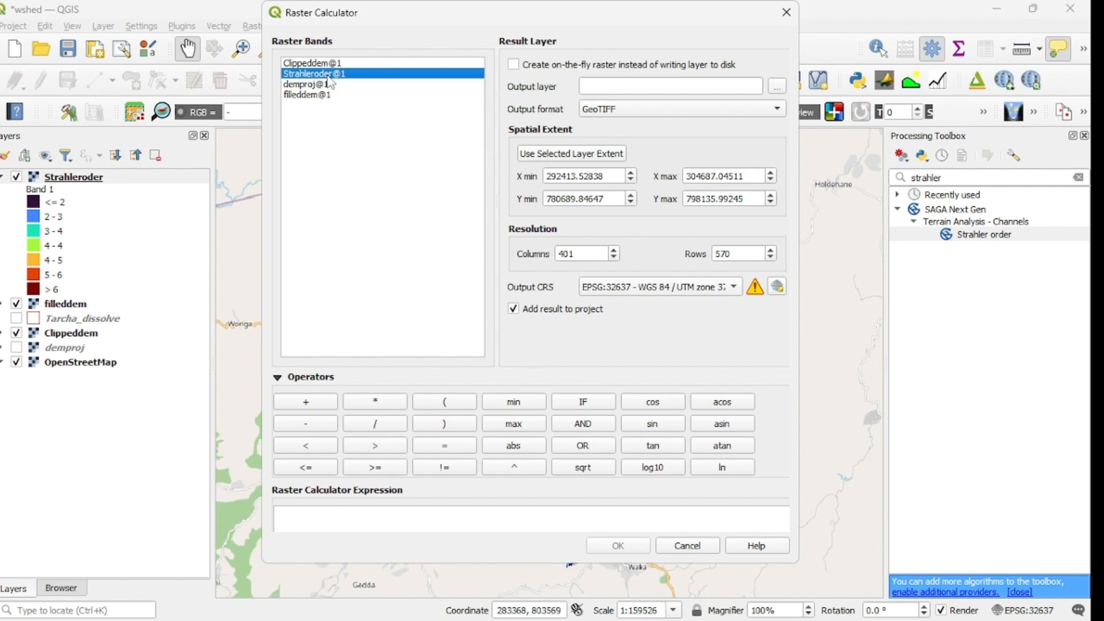
double_click(330, 81)
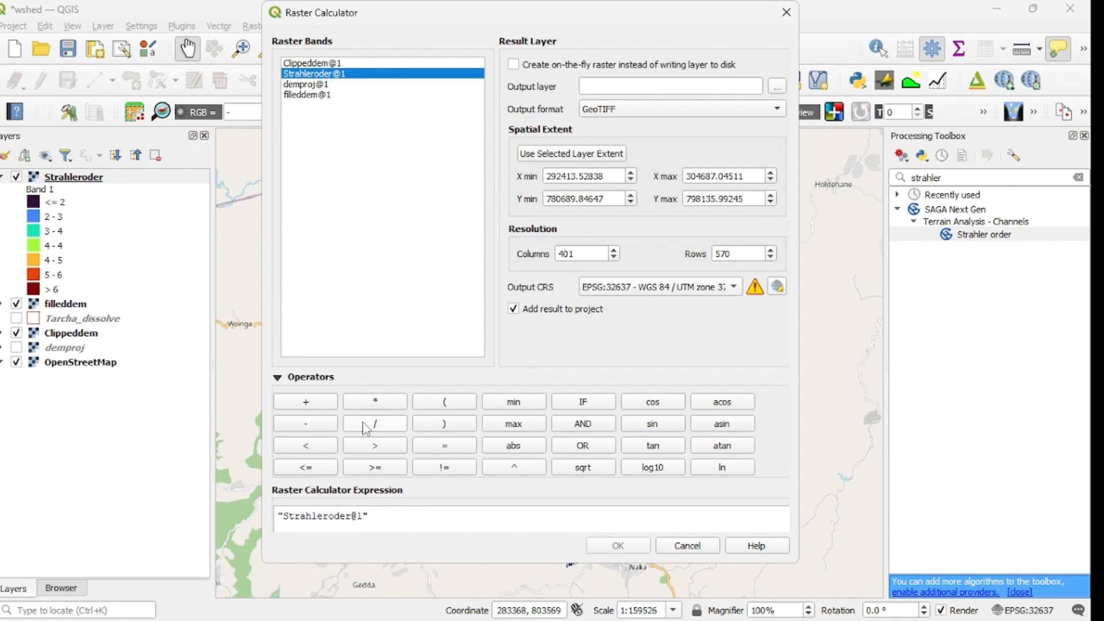
click(393, 466)
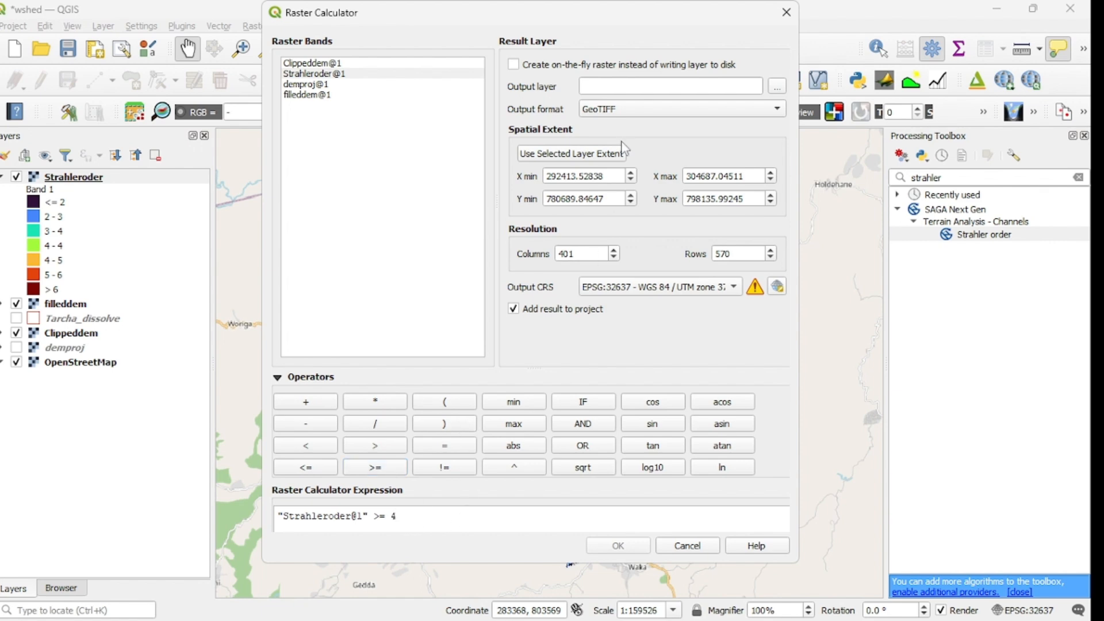
Step: Set the output layer to a file named StramOgr4 in the WatershedDelineation folder and run the raster calculation
click(777, 88)
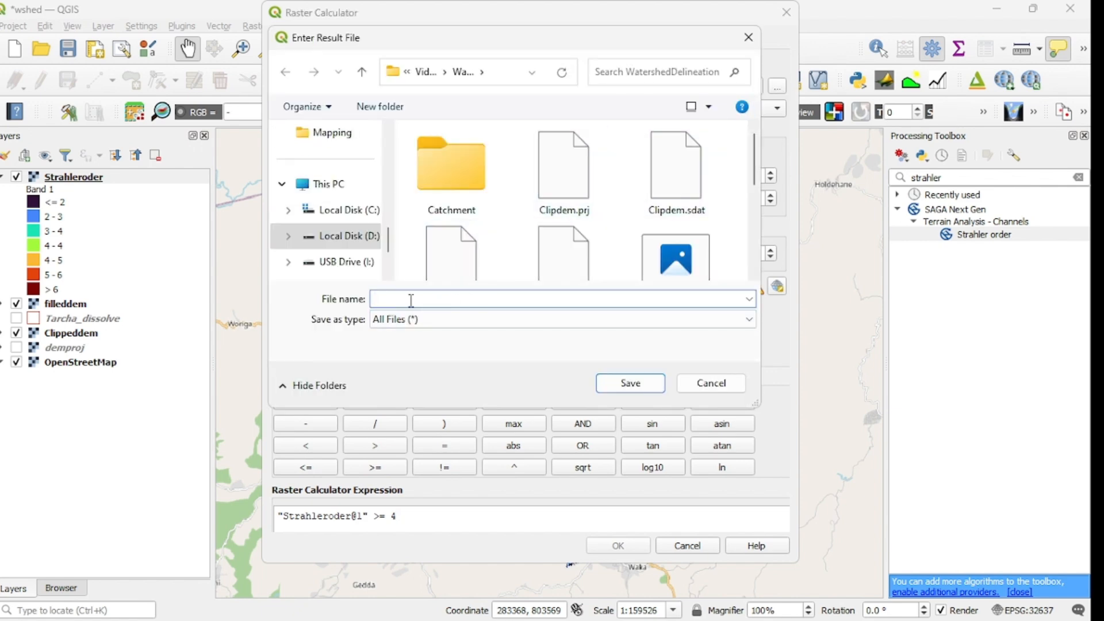
text(S)
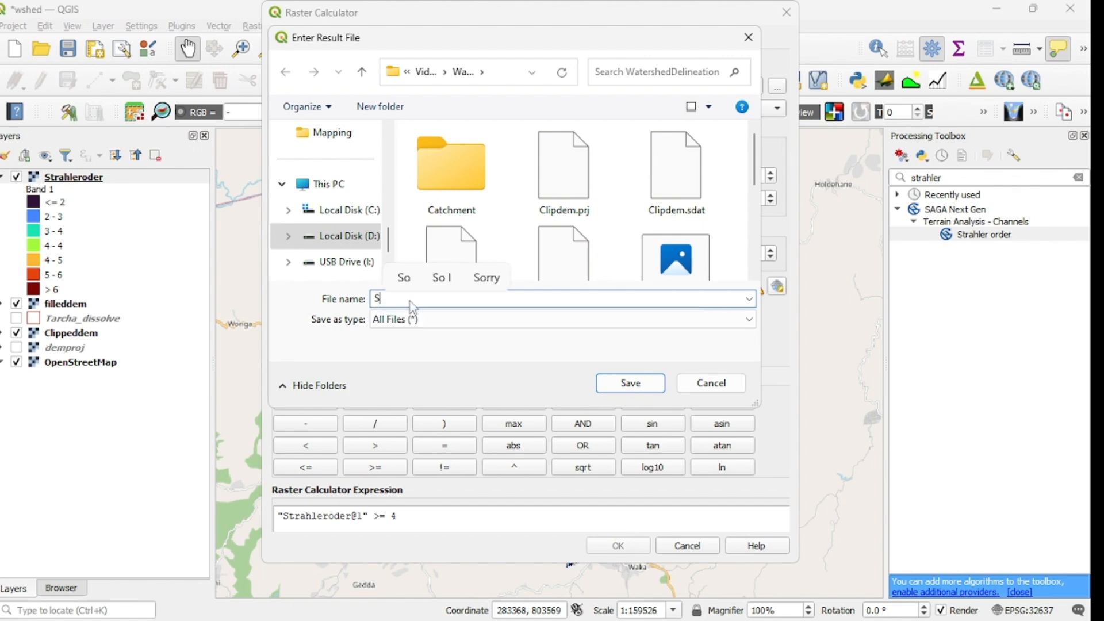
text(tr)
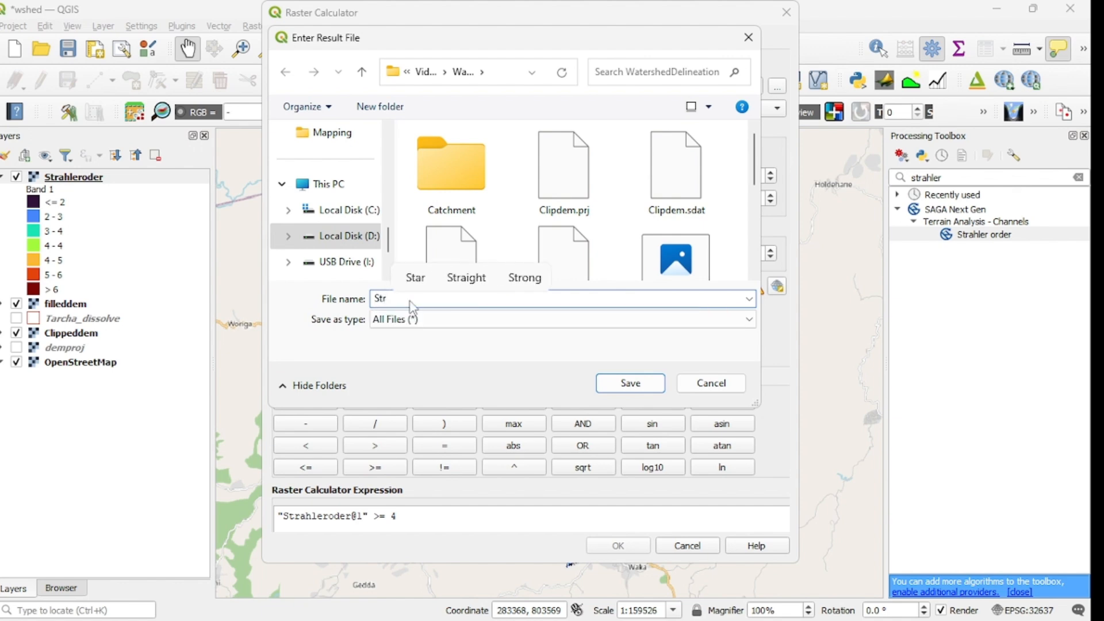
text(am)
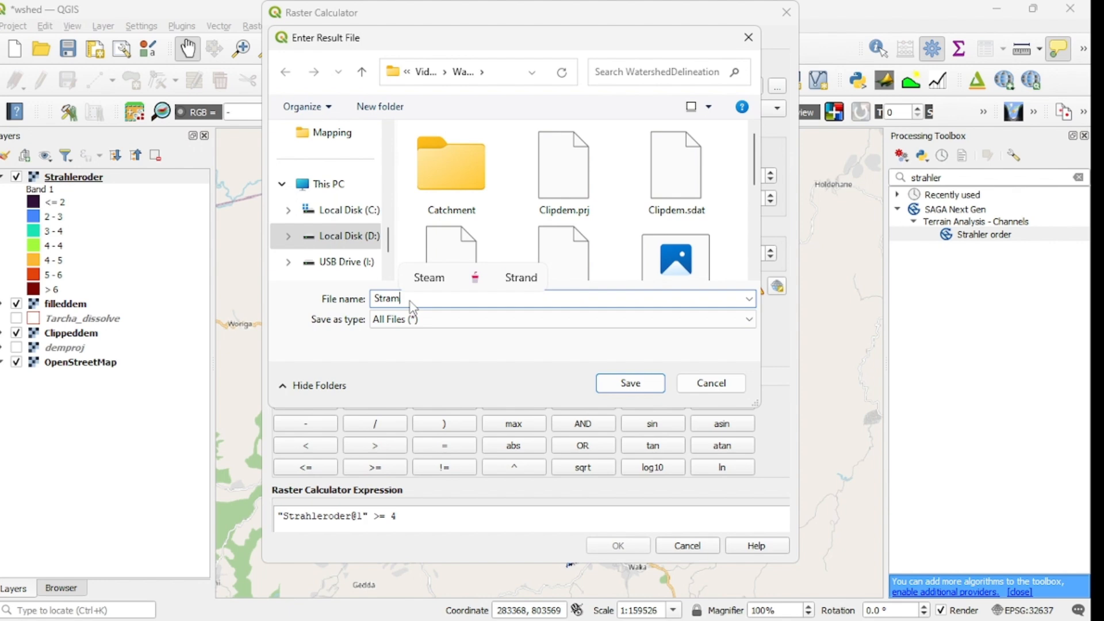
text(O)
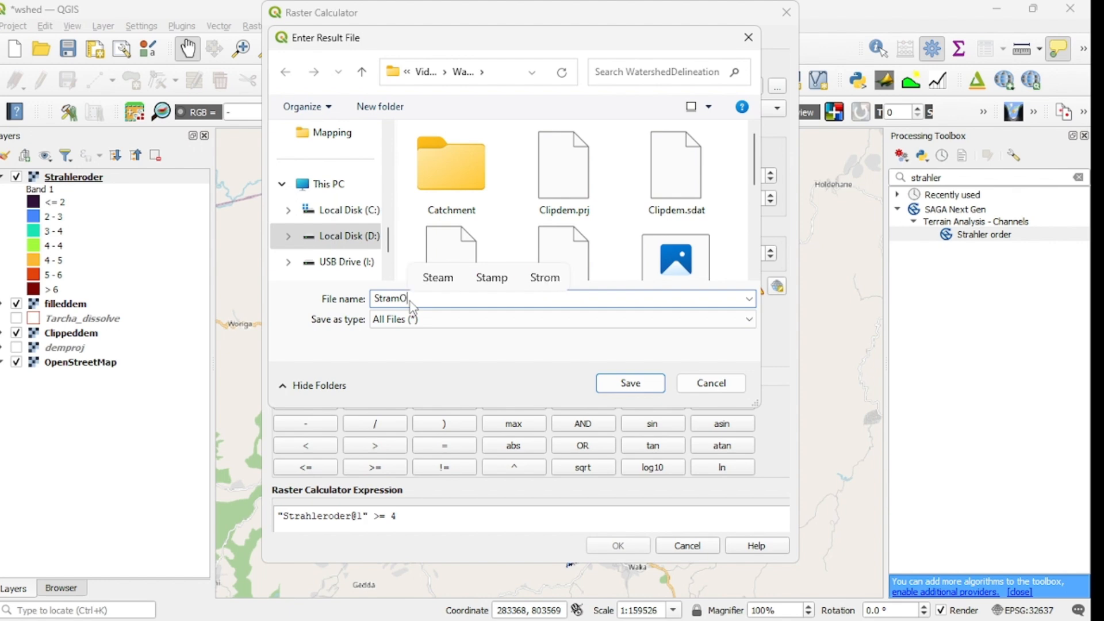
text(gr)
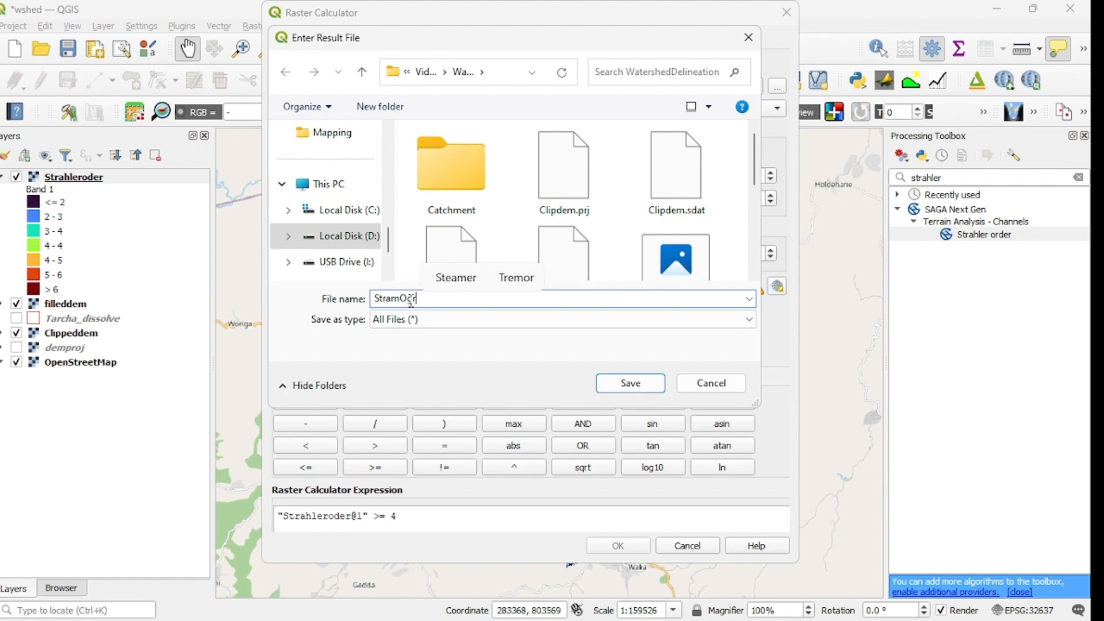
text(4)
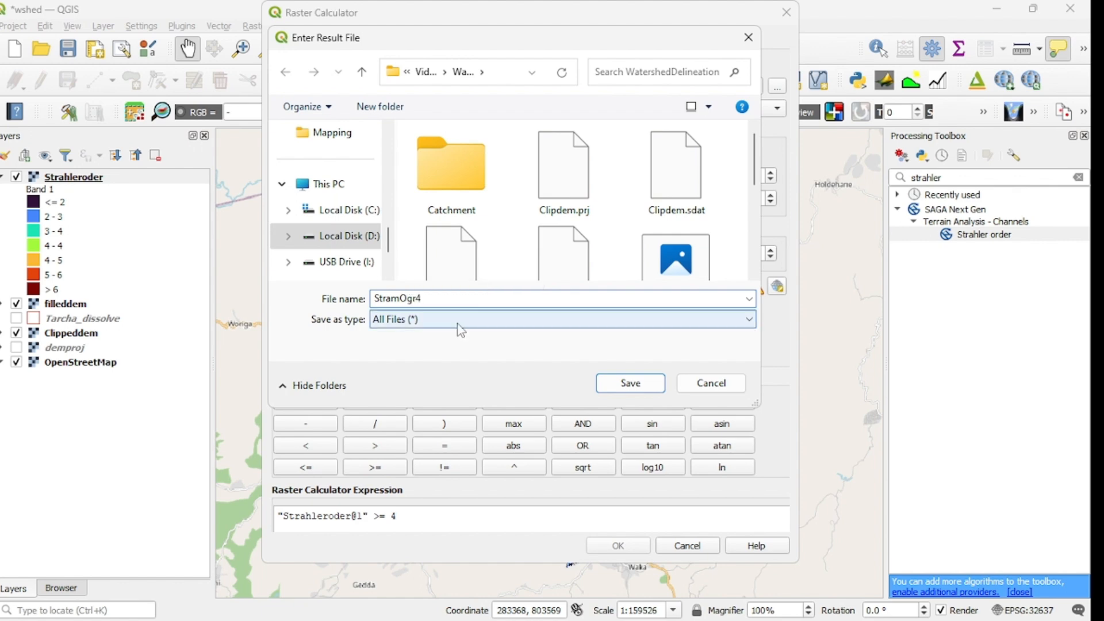
click(625, 390)
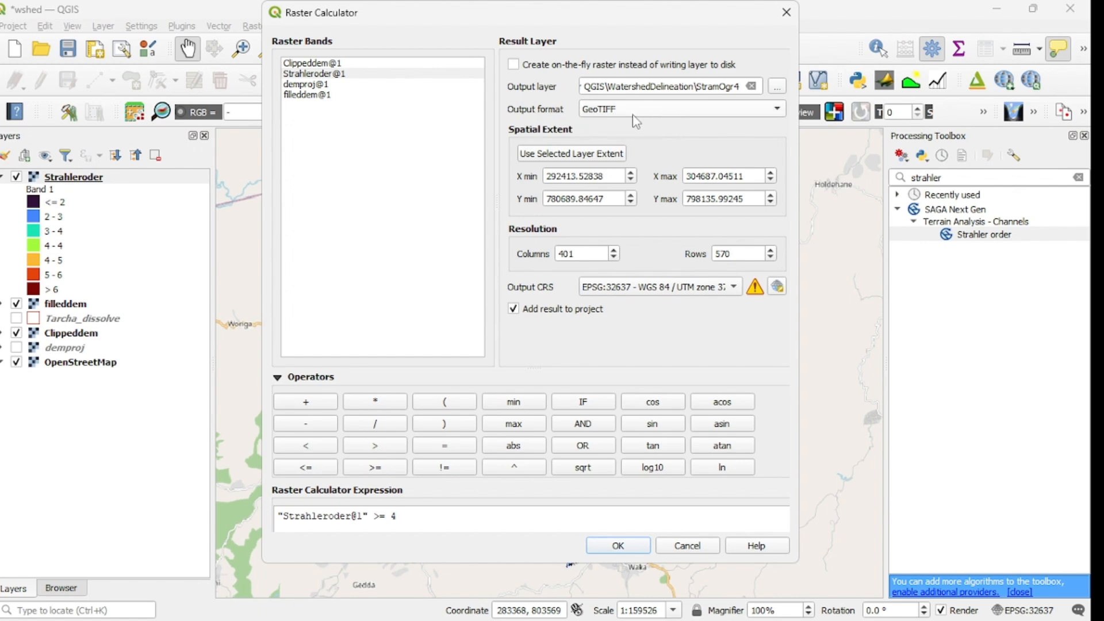
click(618, 547)
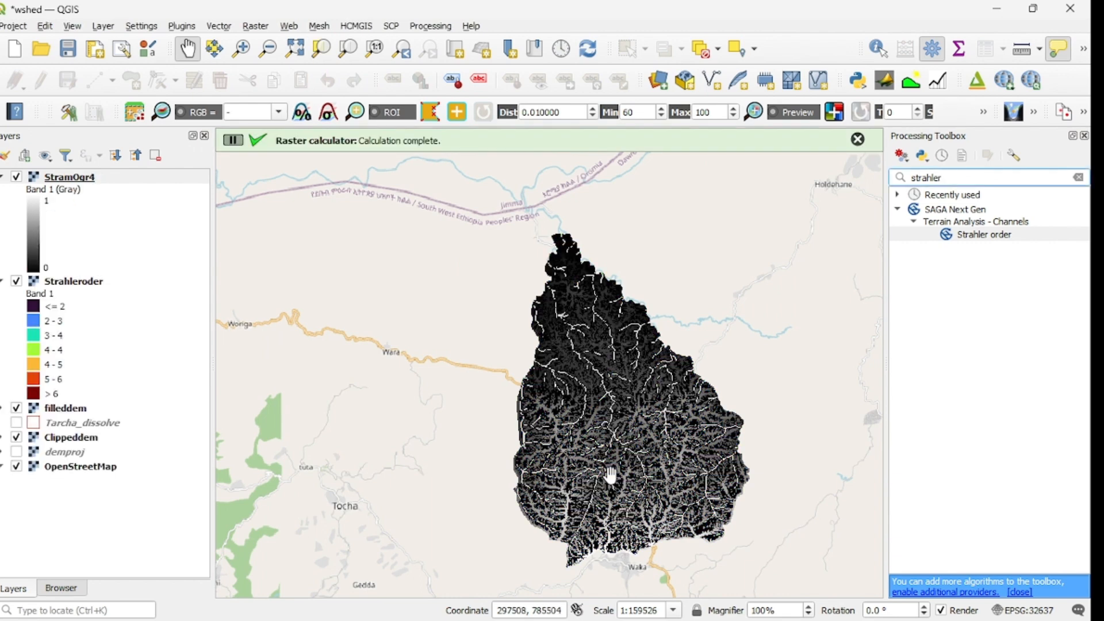
Step: Change the StramOgr4 layer's render type to Paletted/Unique values and classify its values
click(59, 180)
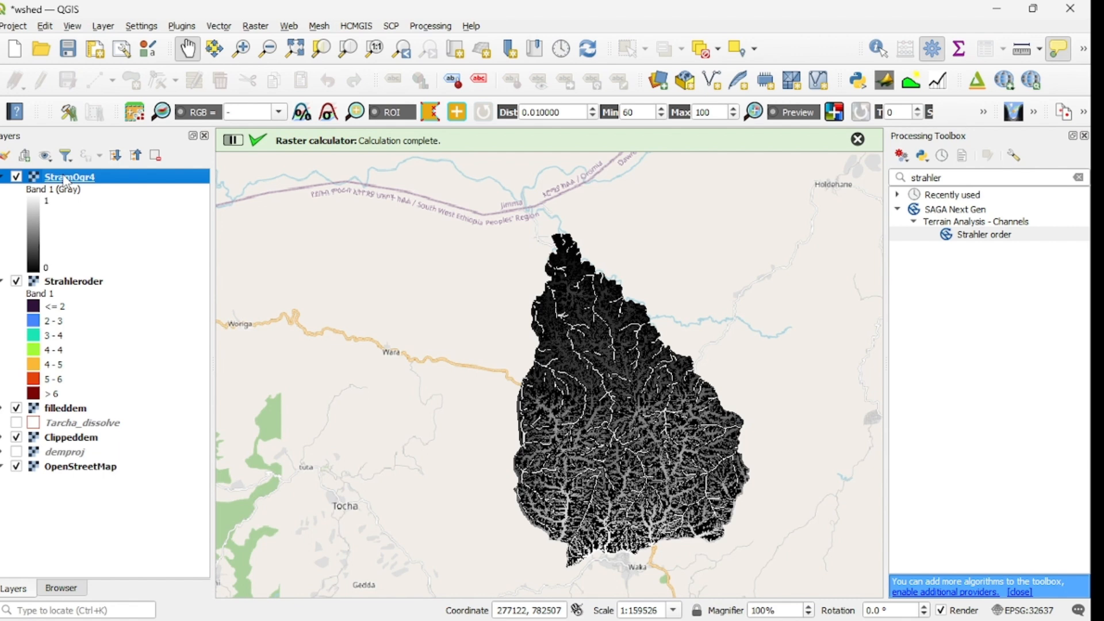
right_click(64, 181)
click(120, 466)
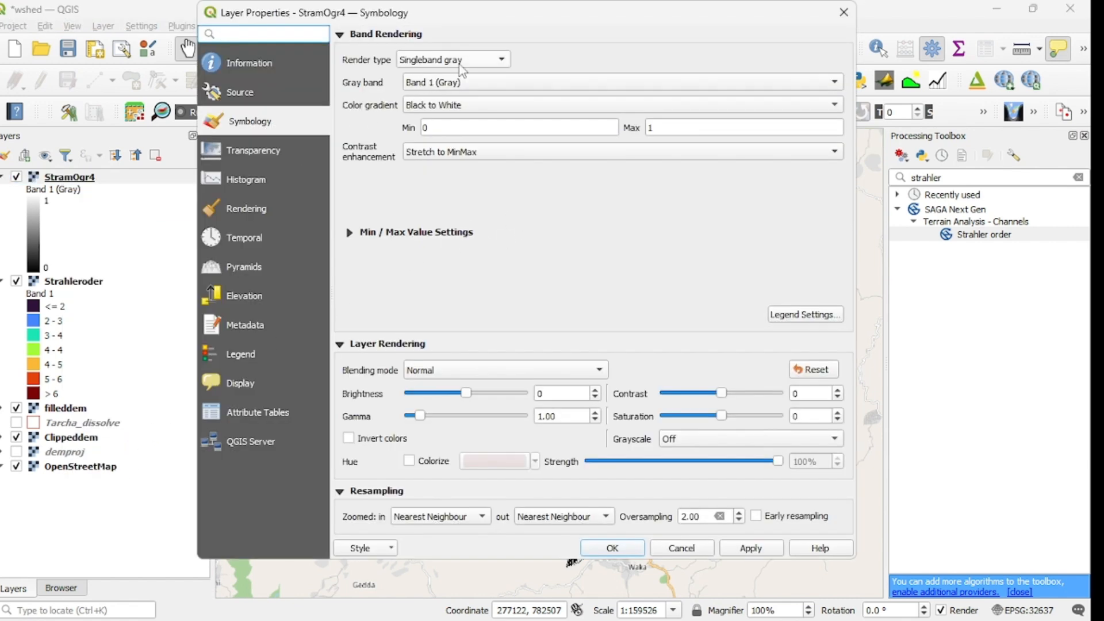
click(498, 68)
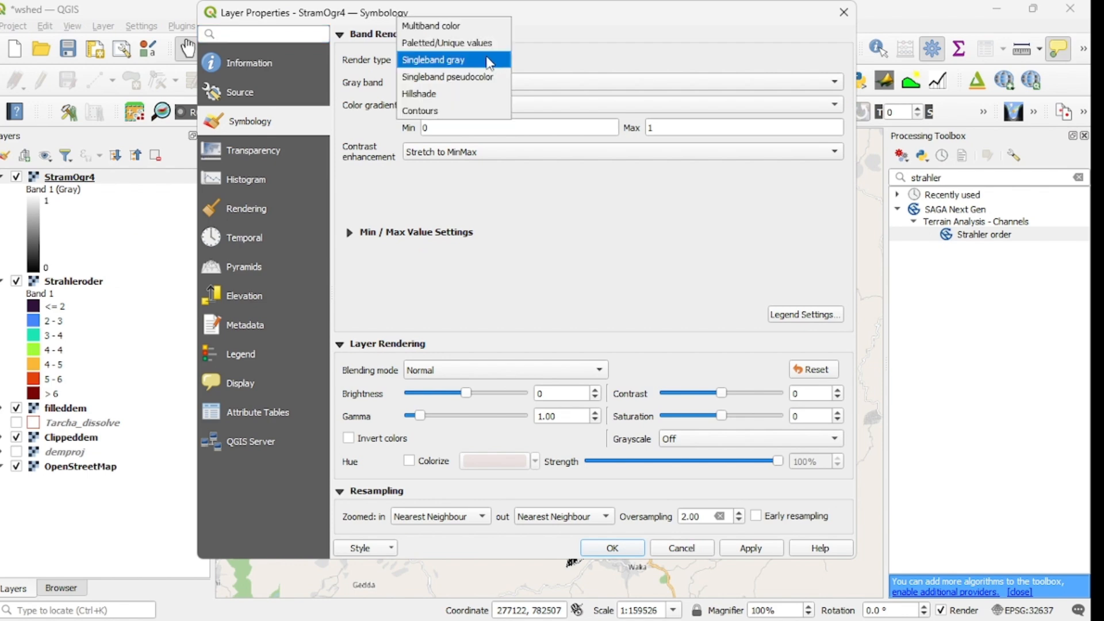
click(465, 47)
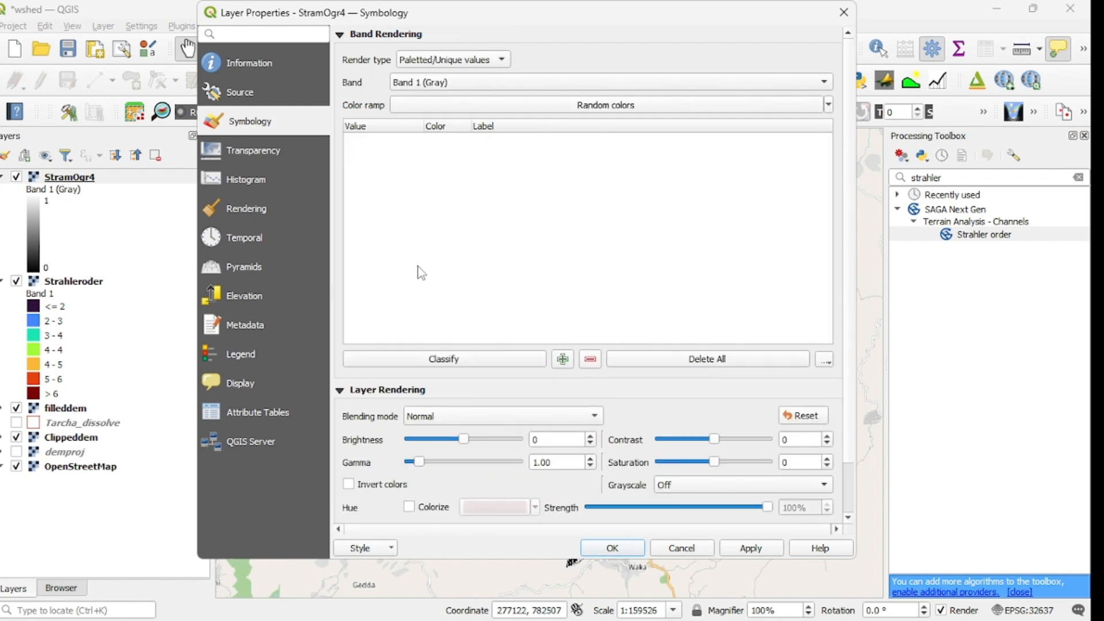
click(454, 362)
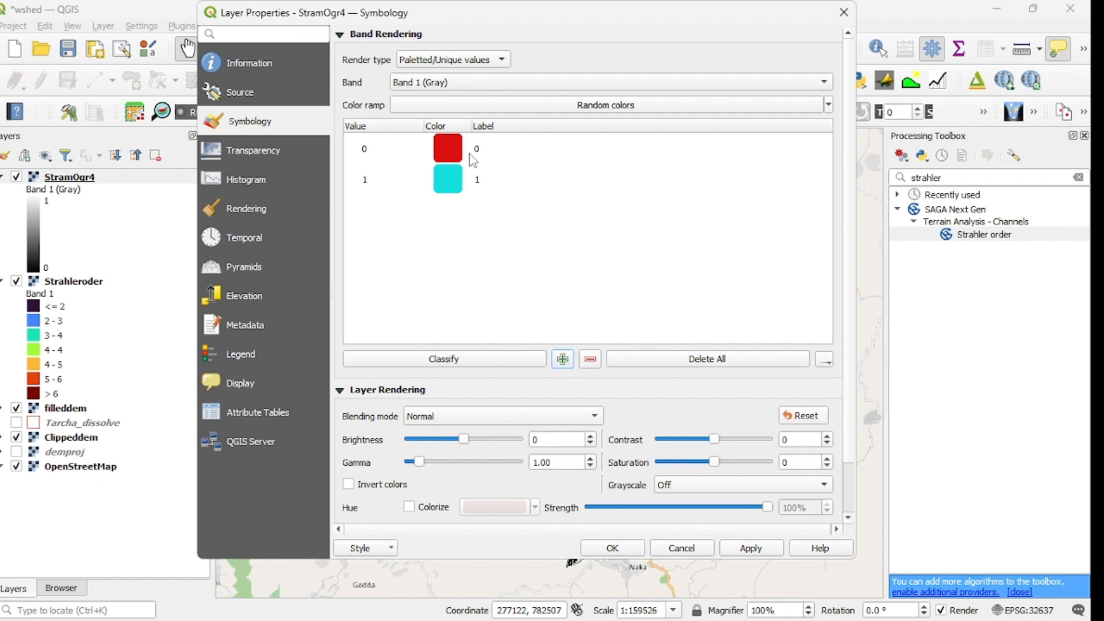
Step: Set the colour of class value 0 to near-white #fdfbf7
double_click(451, 151)
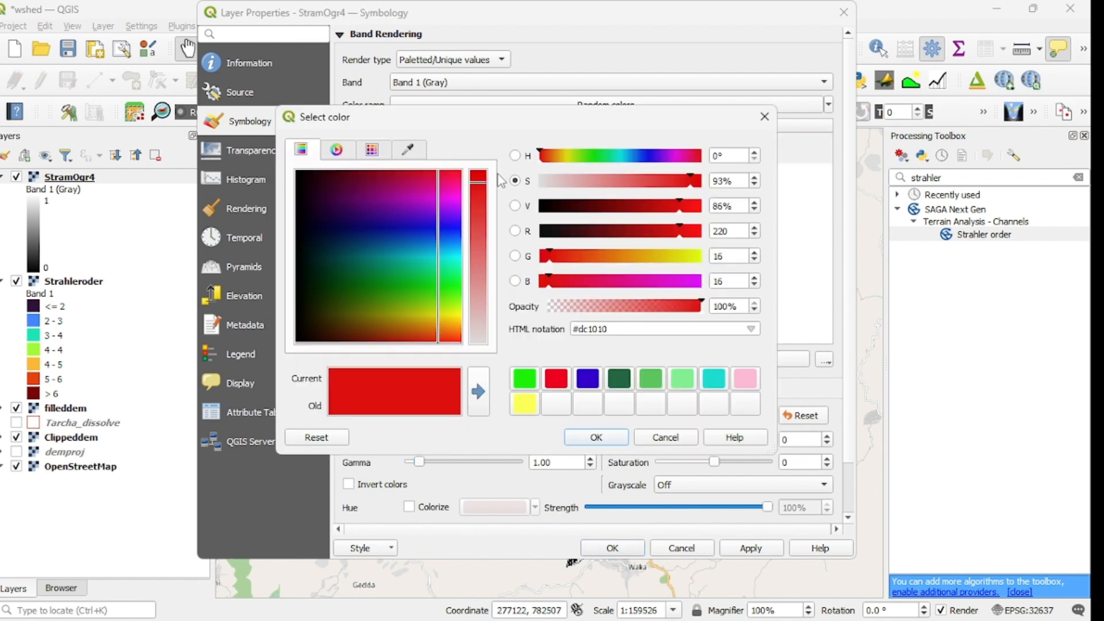
click(543, 182)
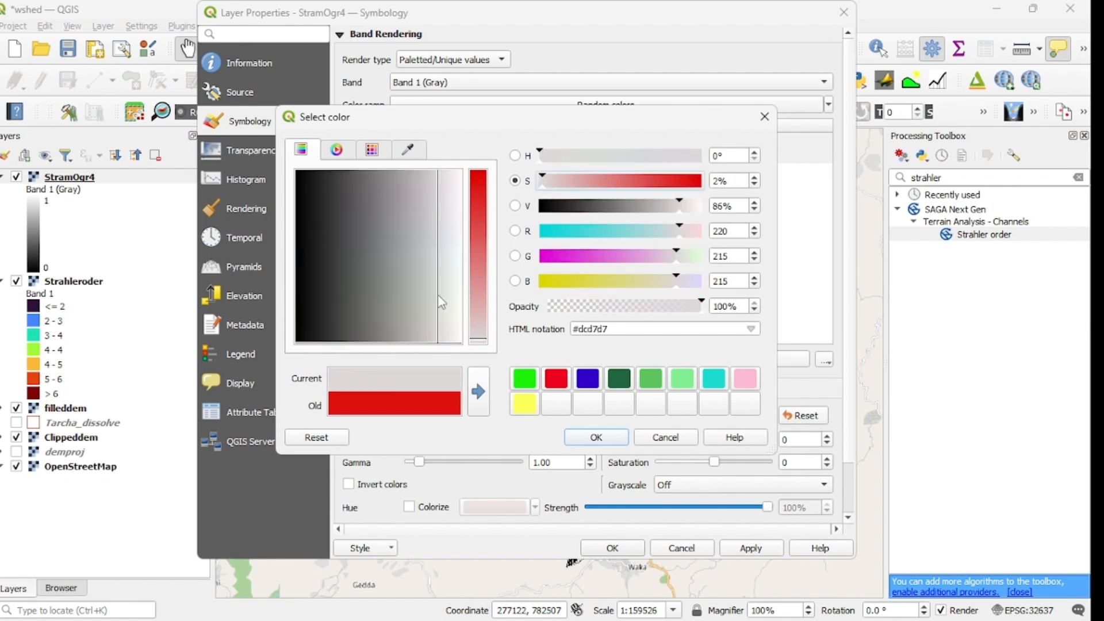
click(455, 309)
drag(457, 310, 460, 324)
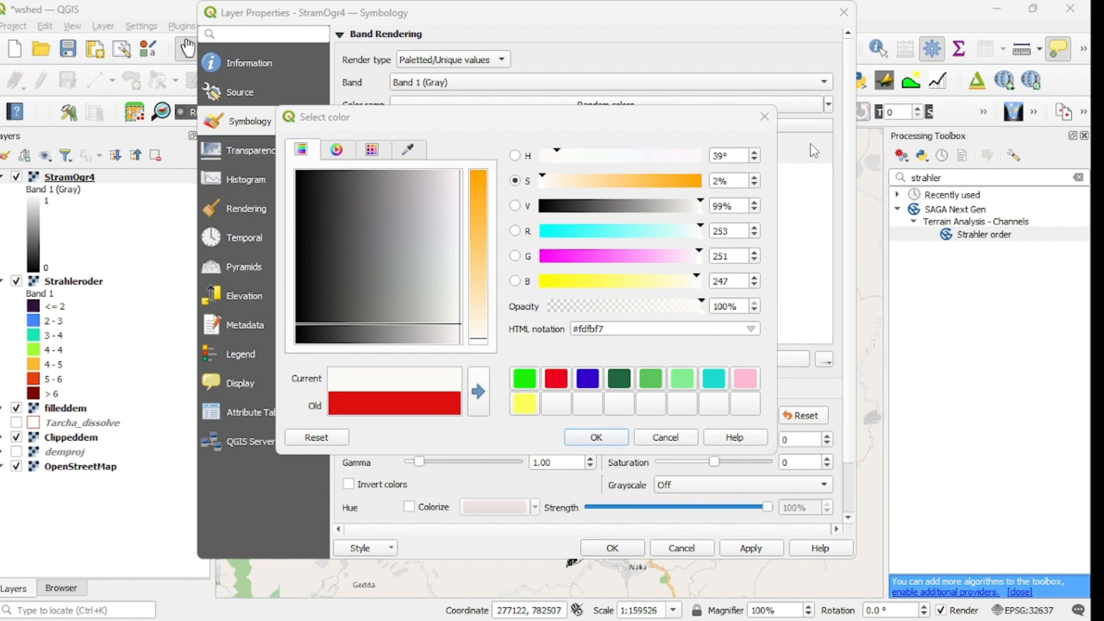
click(596, 437)
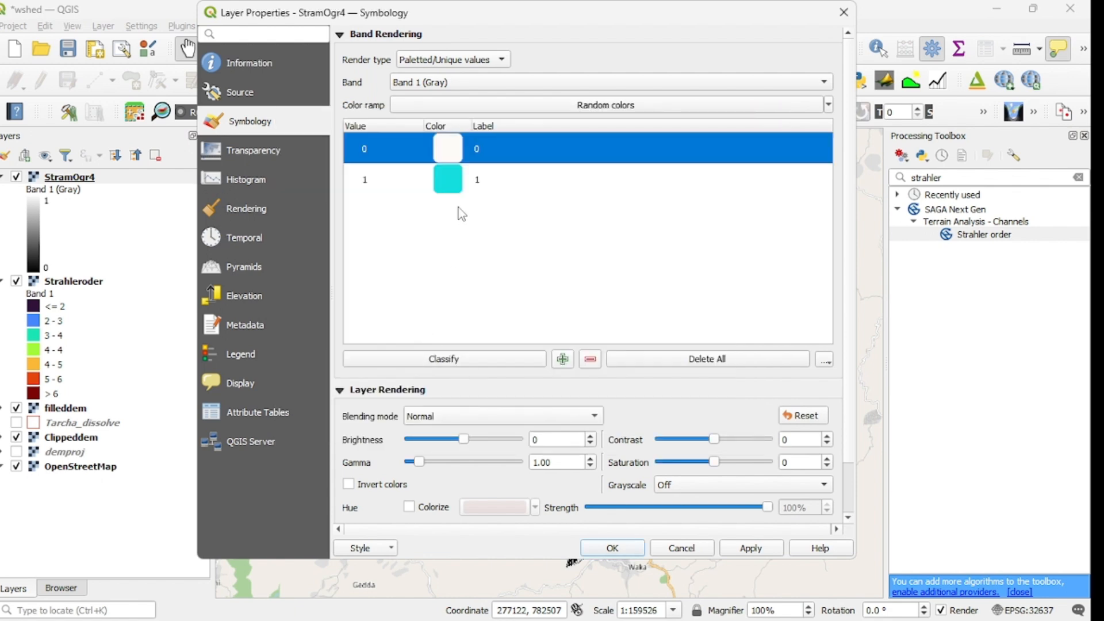
Step: Set the colour of class value 1 to blue #132dd8
double_click(452, 182)
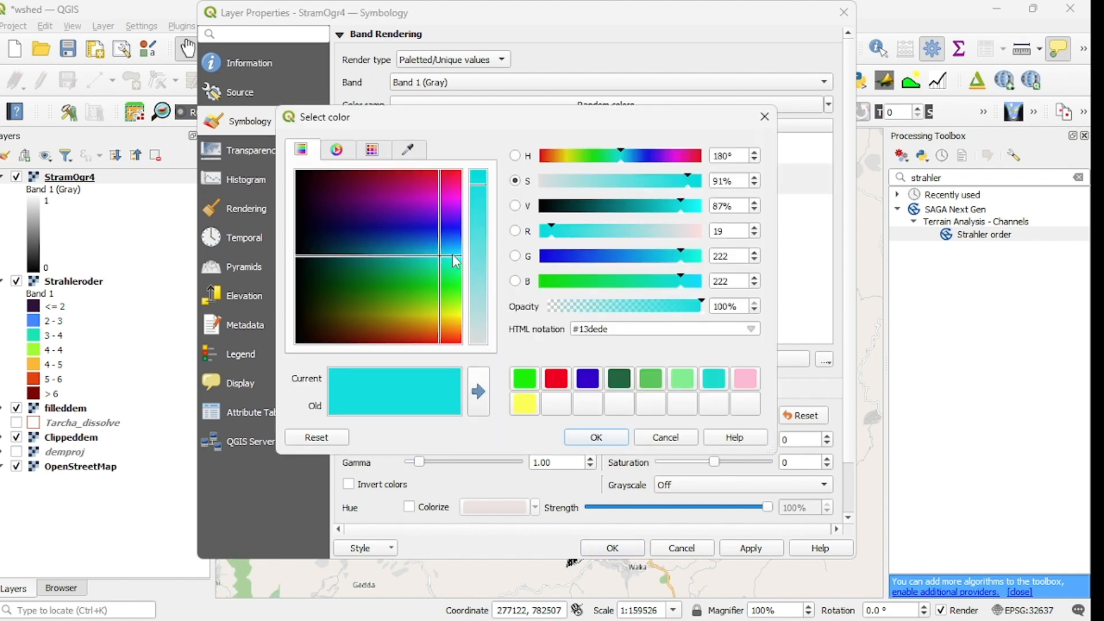
drag(444, 258, 437, 232)
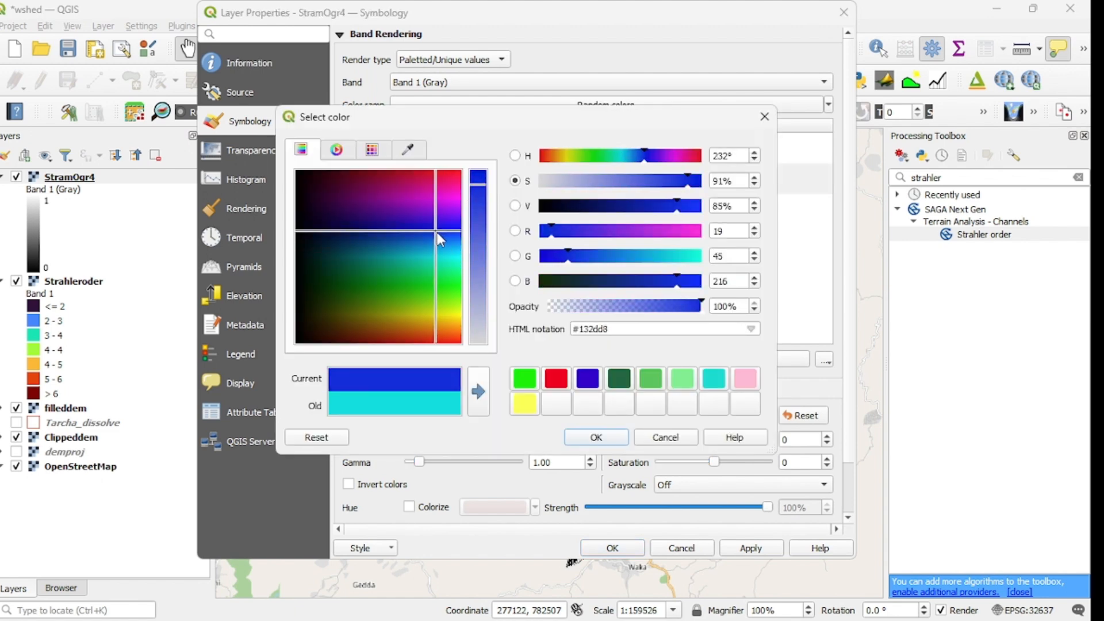
click(596, 438)
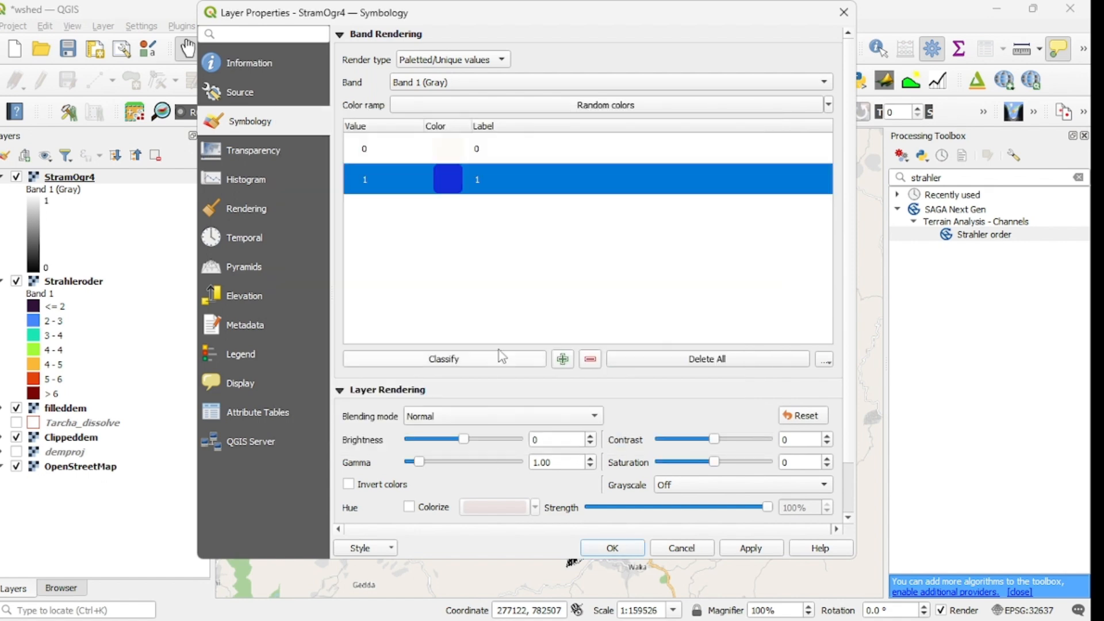
Step: Set the StramOgr4 layer's additional no data value to 0 and apply its layer properties
click(255, 150)
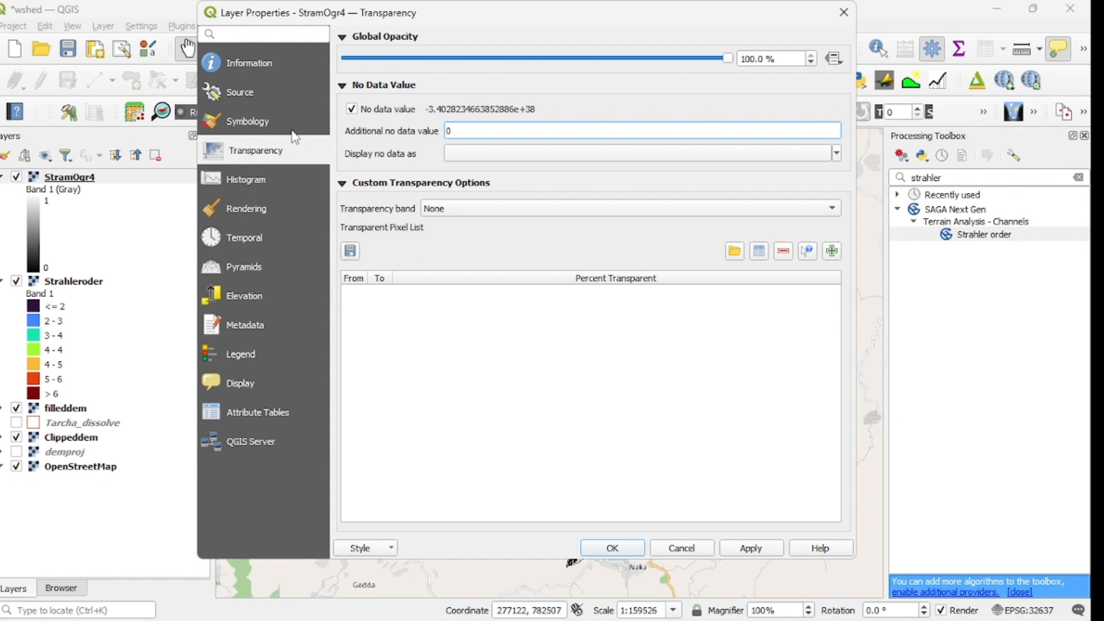
click(271, 121)
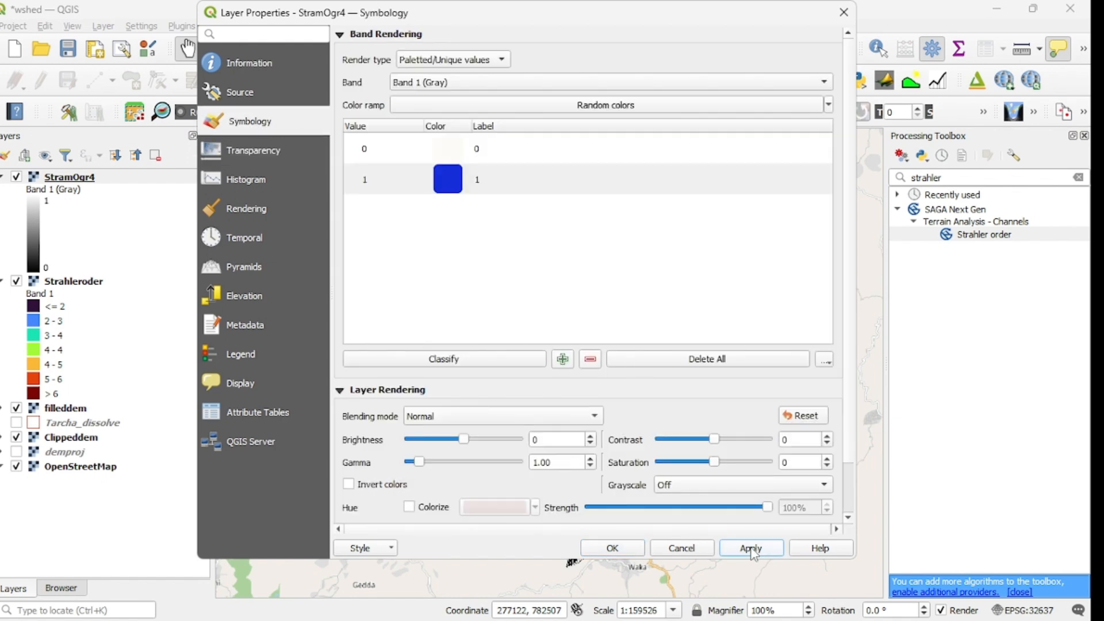
click(753, 551)
click(618, 553)
Step: Hide the Strahleroder layer and examine the StramOgr4 streams over the filled DEM up close
scroll(627, 426, up, 1)
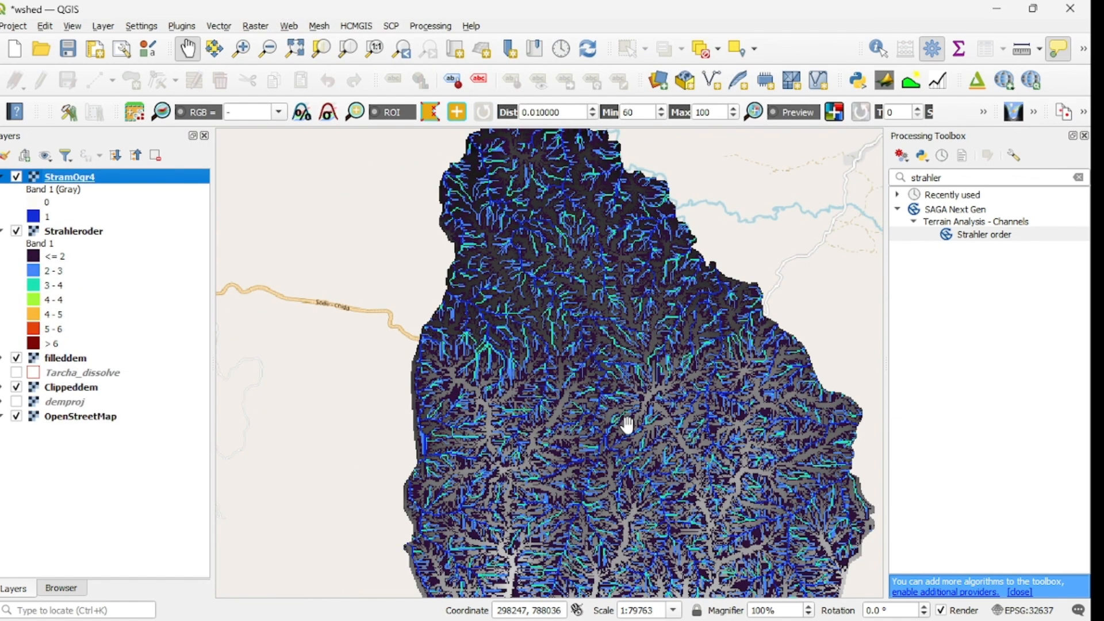
scroll(627, 426, down, 1)
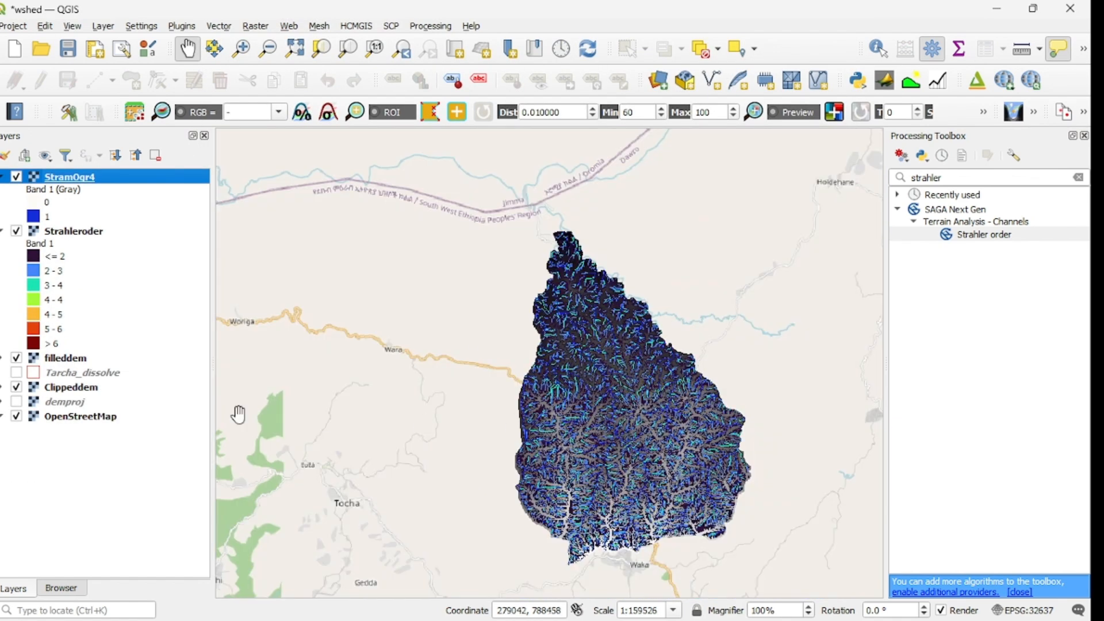
click(16, 231)
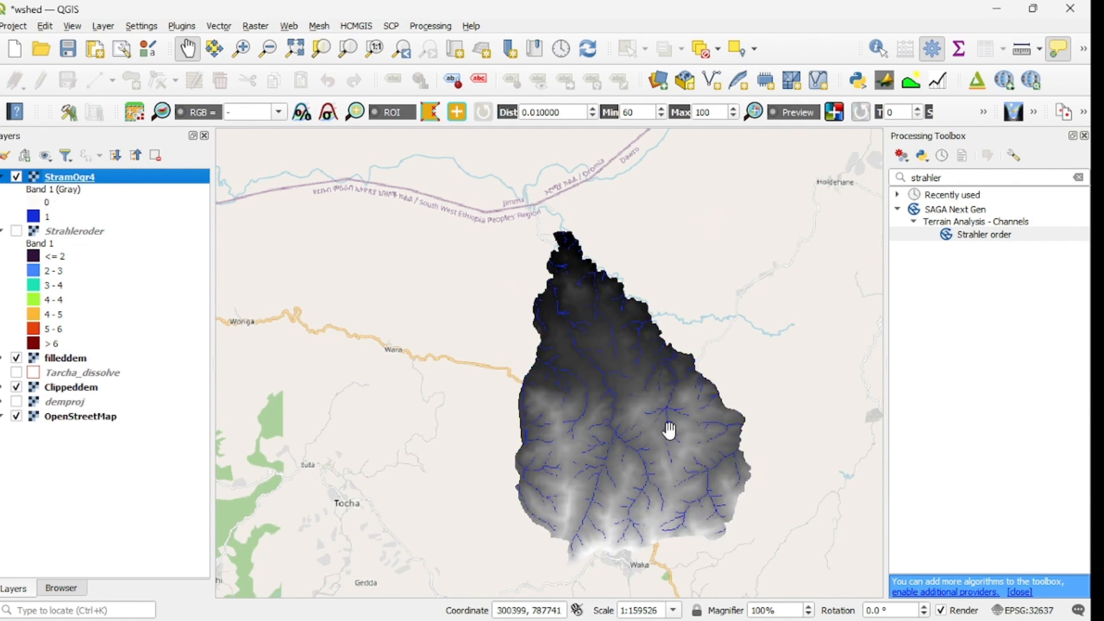
scroll(669, 430, up, 1)
mouse_move(604, 399)
mouse_down()
mouse_move(609, 378)
mouse_move(631, 446)
mouse_move(609, 365)
mouse_up()
mouse_move(658, 458)
mouse_down()
mouse_move(636, 427)
mouse_move(631, 348)
mouse_move(604, 374)
mouse_move(623, 446)
mouse_move(603, 474)
mouse_up()
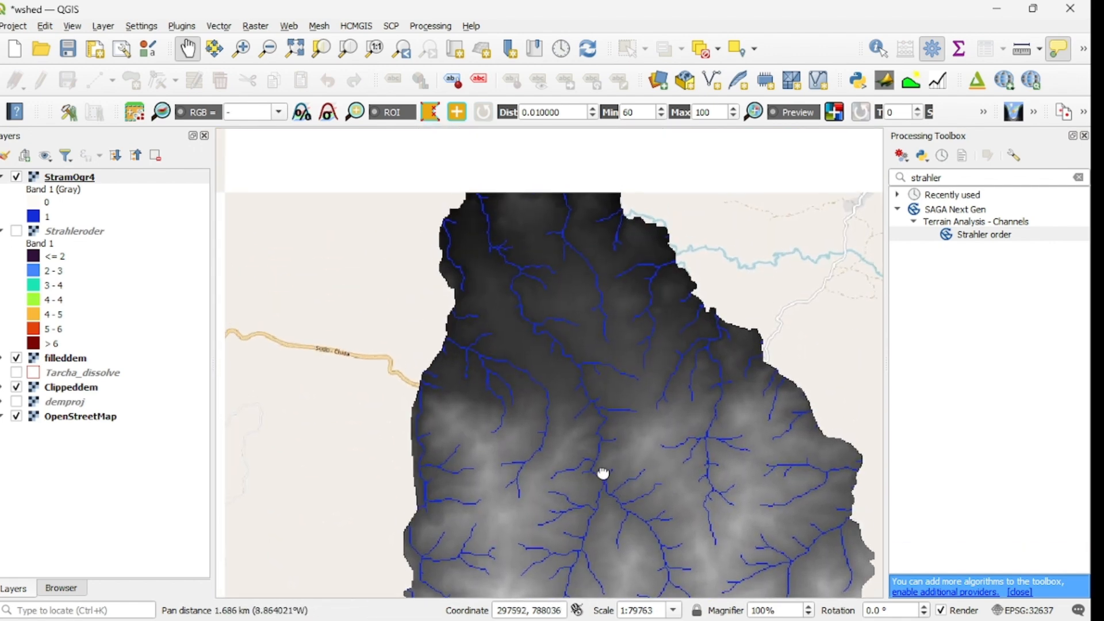
mouse_move(603, 411)
mouse_down()
mouse_move(611, 458)
mouse_move(599, 458)
mouse_move(587, 403)
mouse_move(592, 363)
mouse_move(560, 429)
mouse_move(569, 382)
mouse_move(586, 438)
mouse_move(575, 443)
mouse_move(552, 388)
mouse_move(557, 439)
mouse_move(582, 419)
mouse_move(589, 387)
mouse_move(591, 448)
mouse_move(525, 413)
mouse_move(542, 434)
mouse_move(542, 370)
mouse_move(556, 433)
mouse_move(564, 382)
mouse_move(594, 444)
mouse_move(592, 399)
mouse_move(631, 446)
mouse_move(569, 426)
mouse_move(581, 454)
mouse_move(596, 459)
mouse_move(614, 414)
mouse_move(643, 424)
mouse_move(626, 395)
mouse_move(624, 437)
mouse_move(623, 414)
mouse_up()
scroll(635, 458, up, 1)
scroll(605, 423, down, 1)
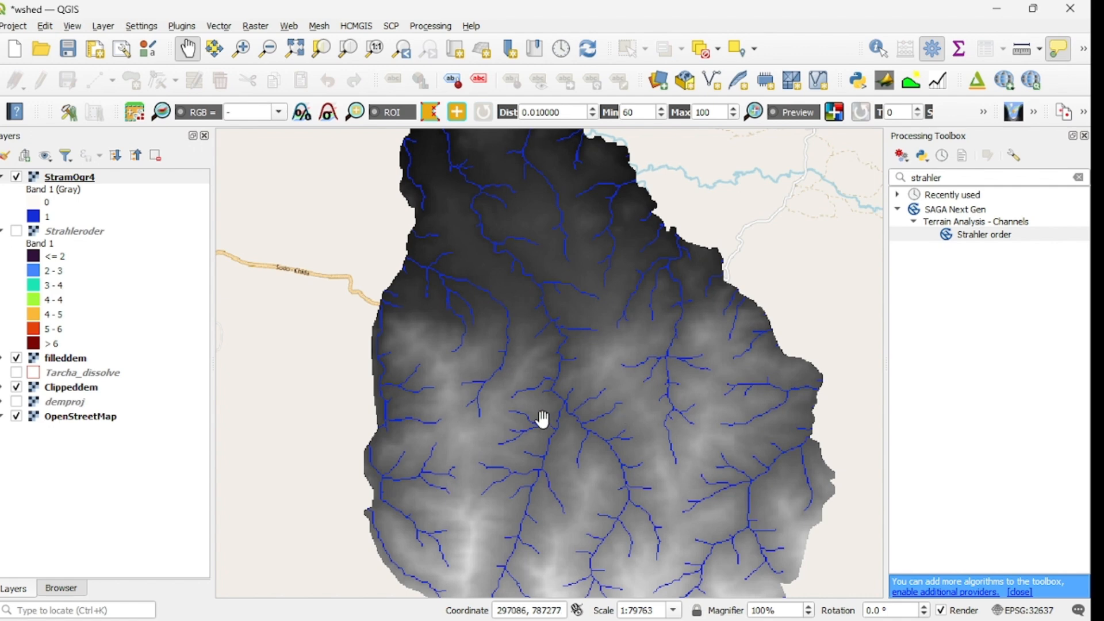
Step: Search the processing algorithms for channels and open the SAGA Channel network and drainage basins tool
drag(953, 179, 909, 178)
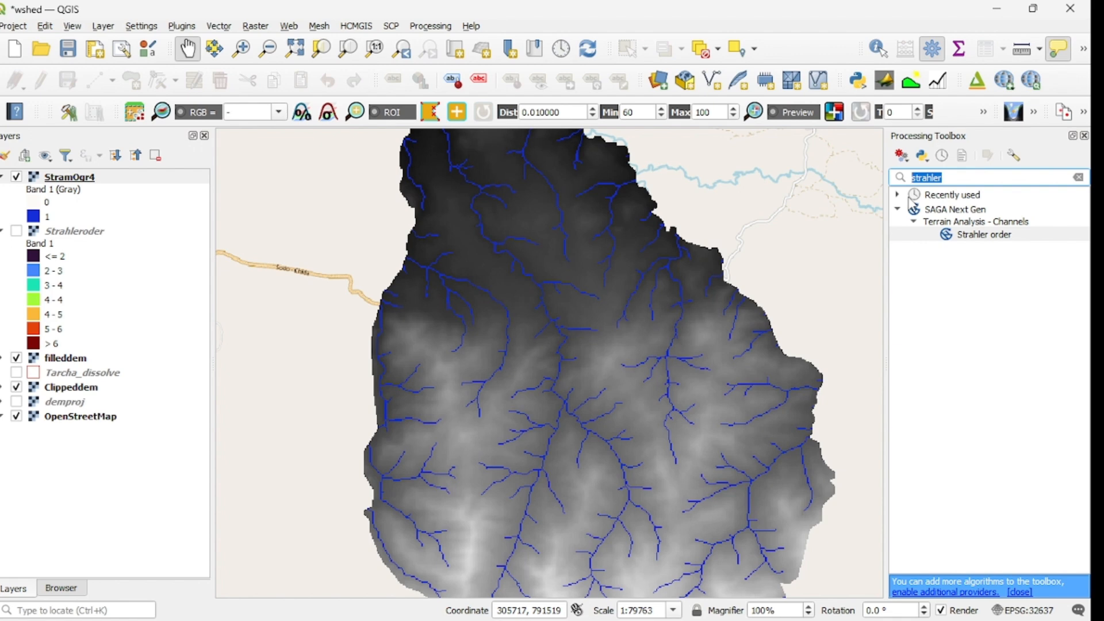
text(cha)
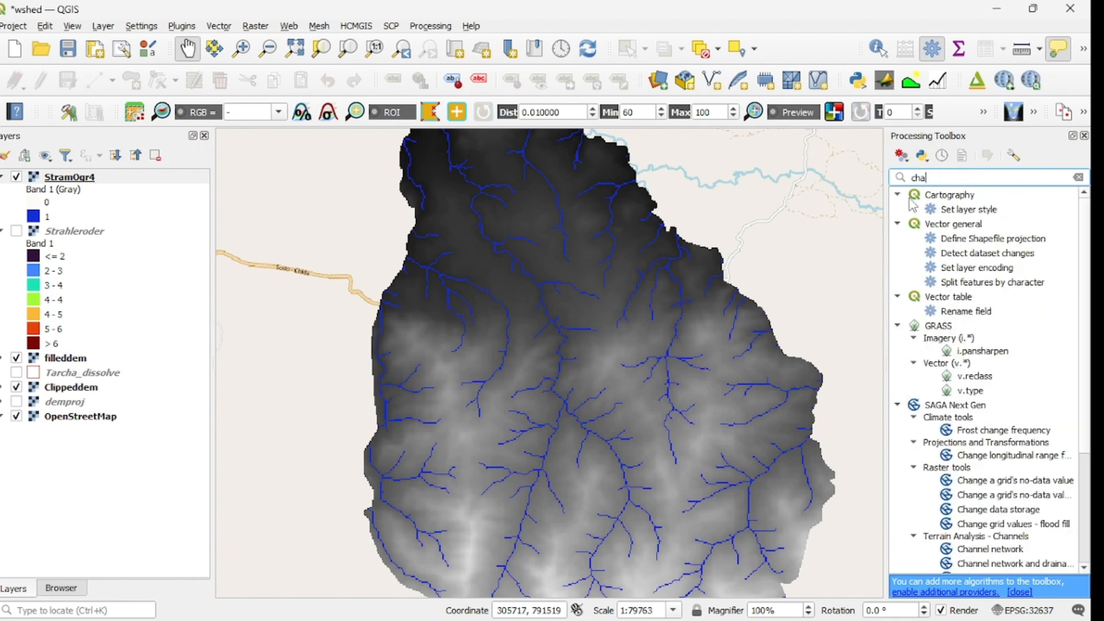
text(nnels)
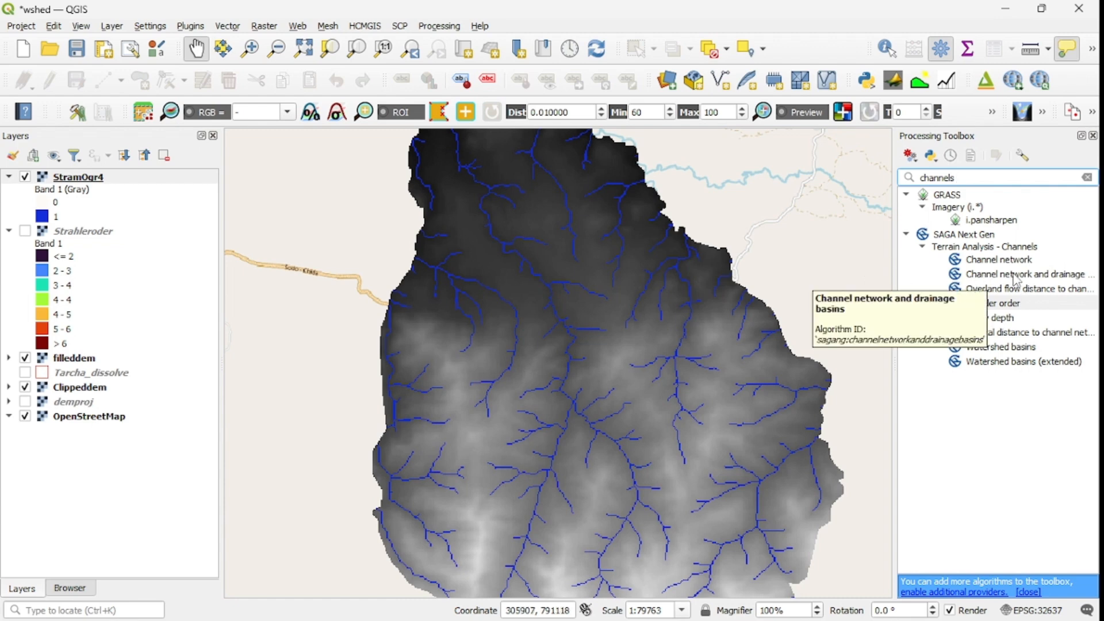
click(1015, 276)
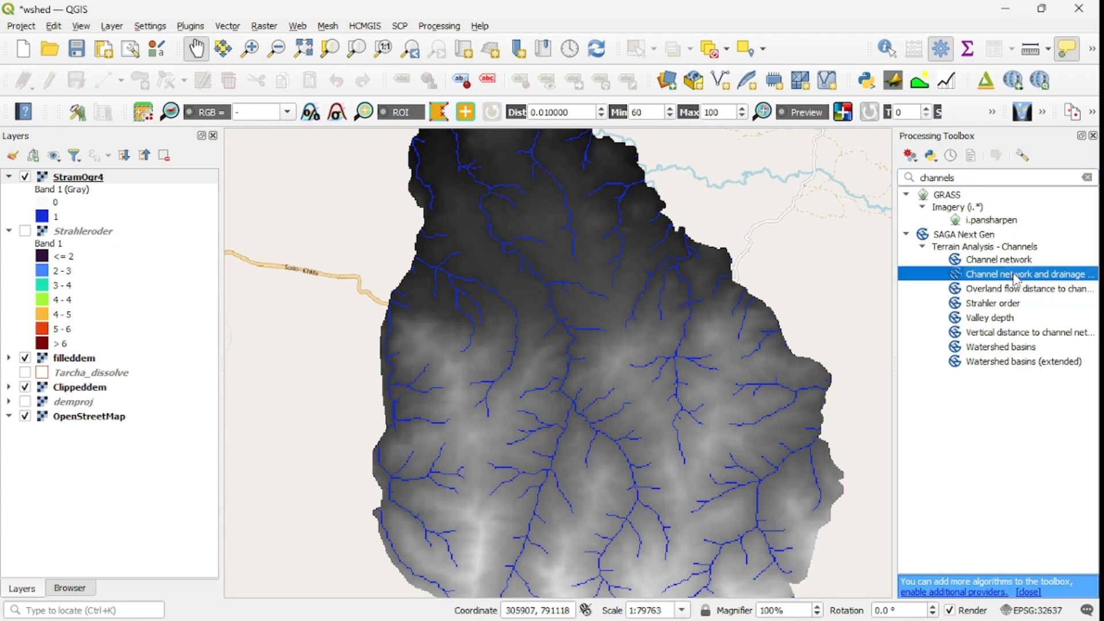
double_click(1015, 277)
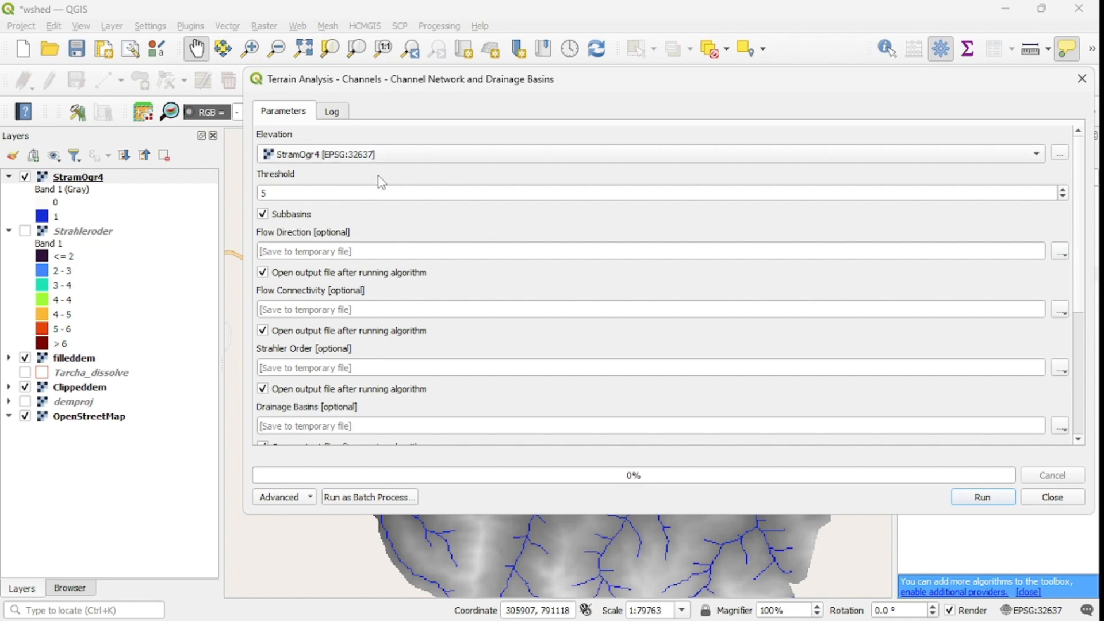
Step: Set the channel network threshold to 4 and choose filleddem as the elevation input
click(270, 195)
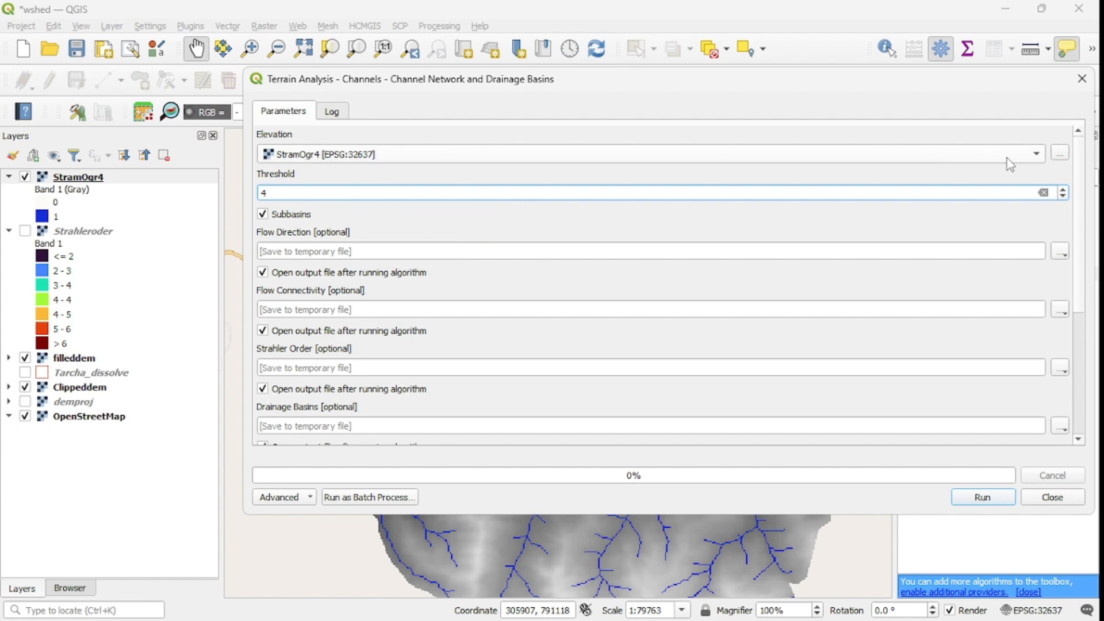
click(1036, 159)
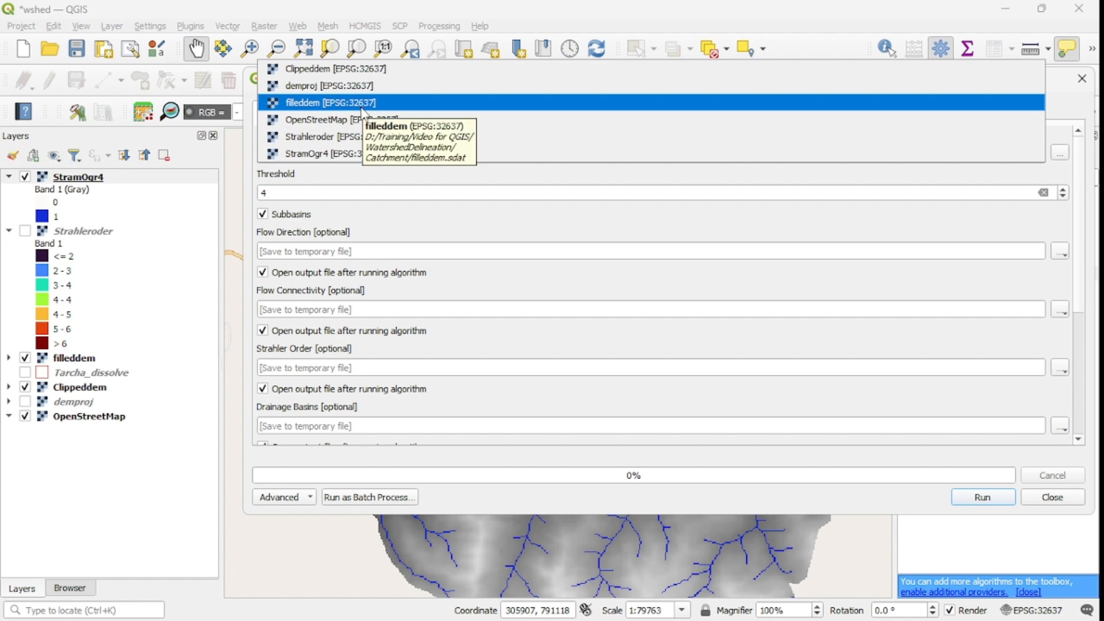
click(345, 102)
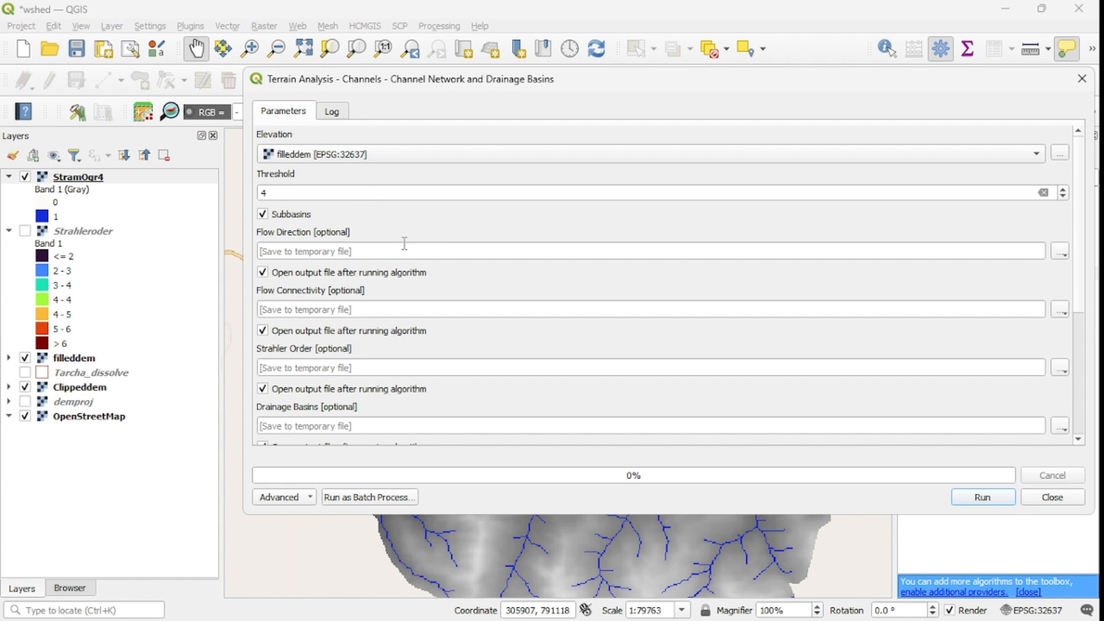
Step: Disable Subbasins and stop the flow direction, flow connectivity, Strahler order, optional drainage basins and junctions outputs from opening after the run
click(263, 216)
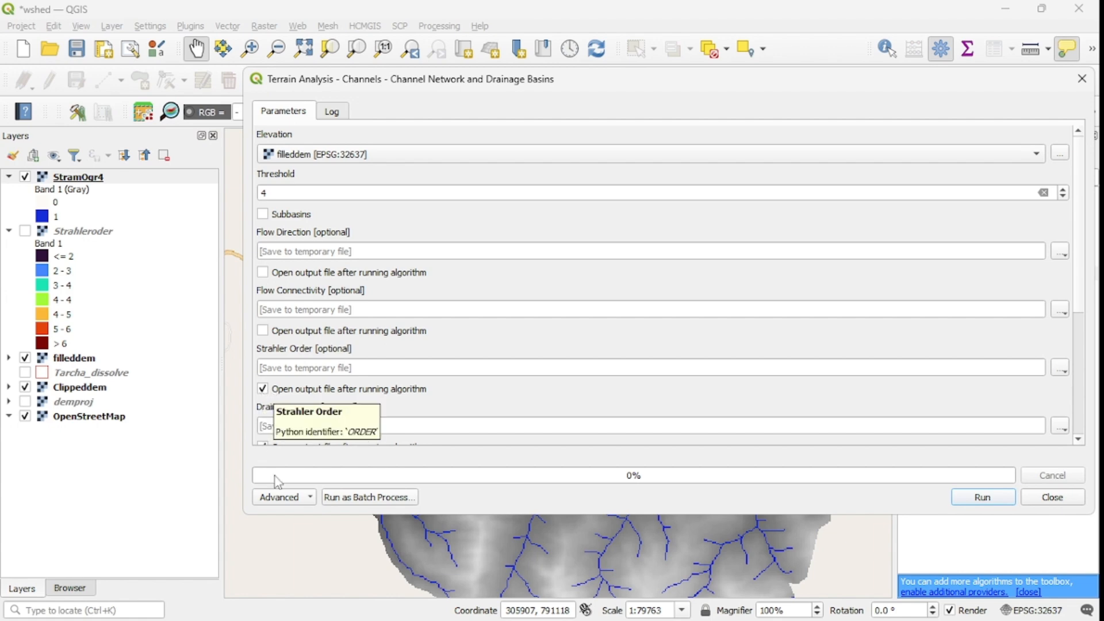
click(263, 390)
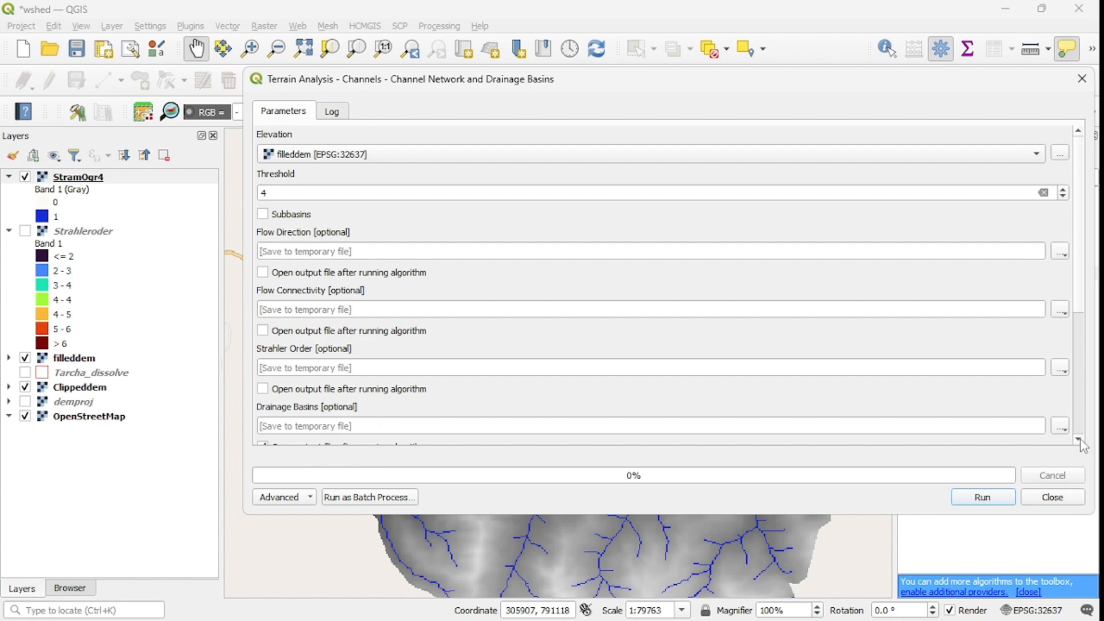
scroll(1081, 444, down, 5)
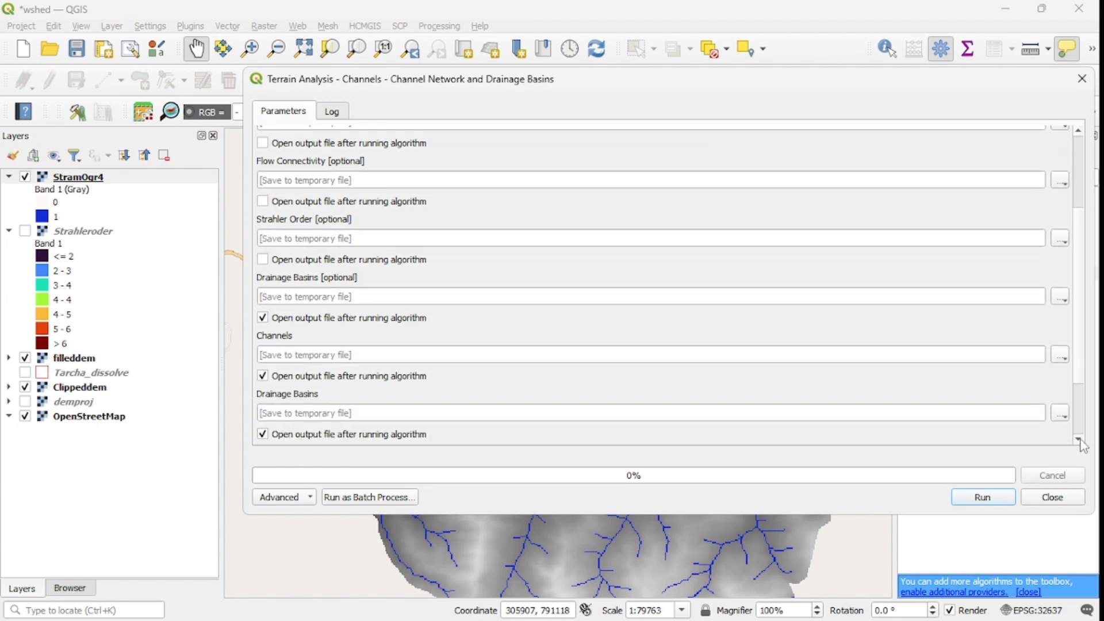
scroll(1082, 444, down, 1)
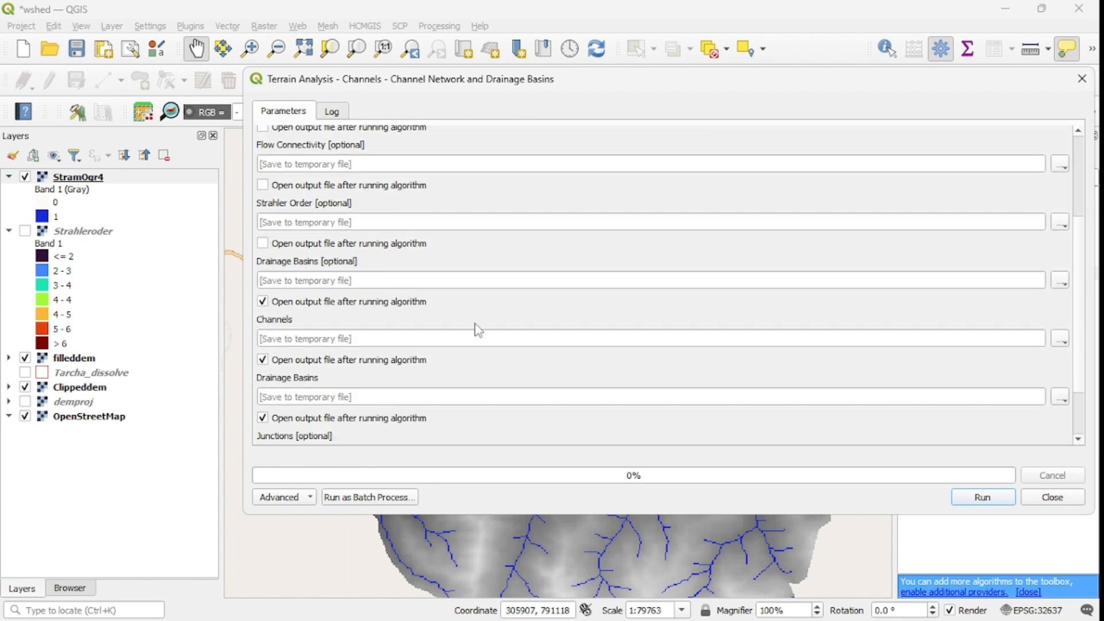
click(263, 302)
scroll(1080, 441, down, 3)
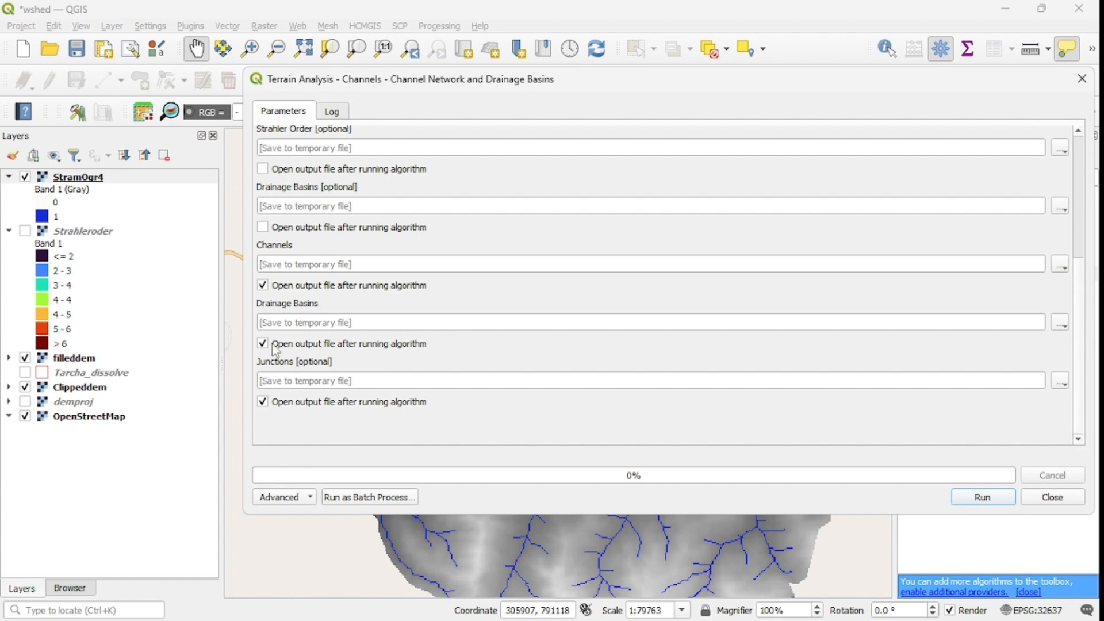
click(262, 401)
Step: Save the Channels output as the shapefile SreamNetwork in the Catchment folder, run the algorithm and close its dialog
click(1060, 265)
click(1004, 299)
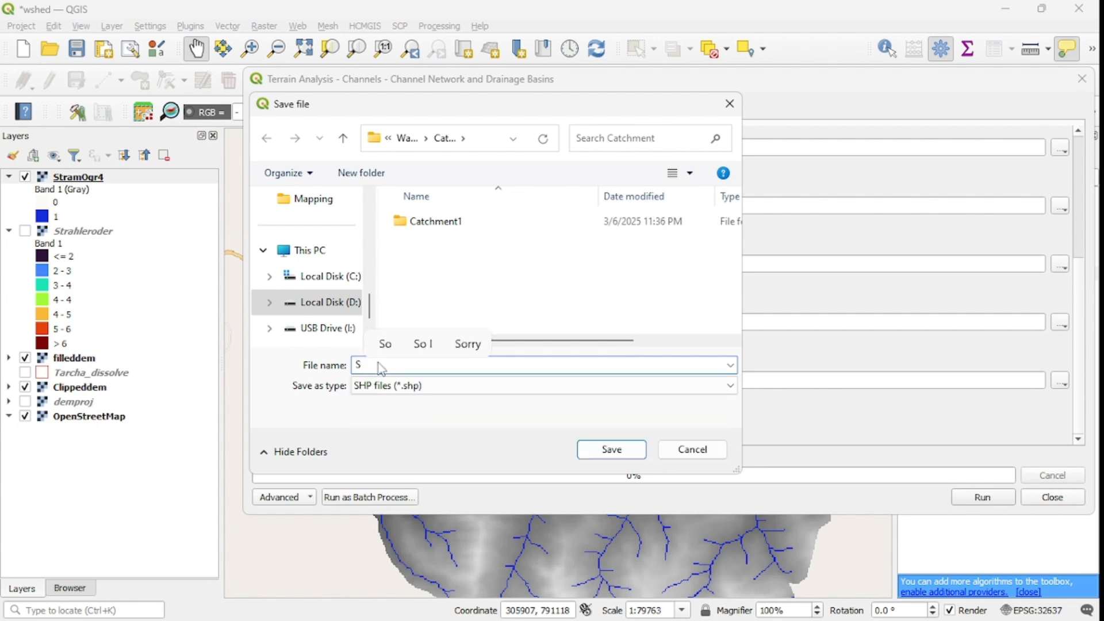
text(re)
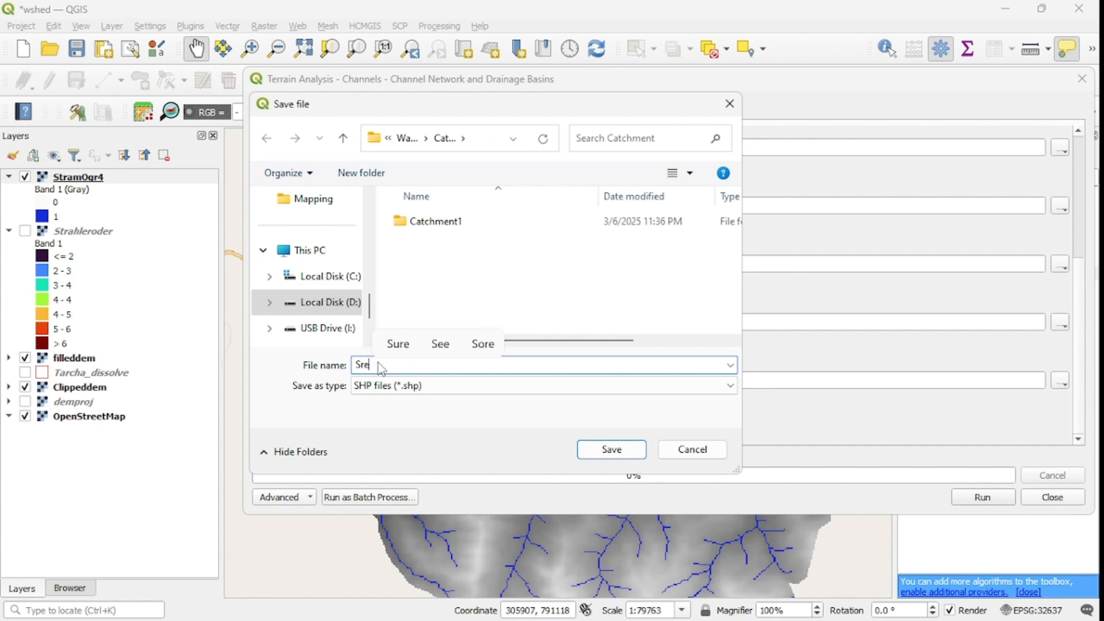
text(amN)
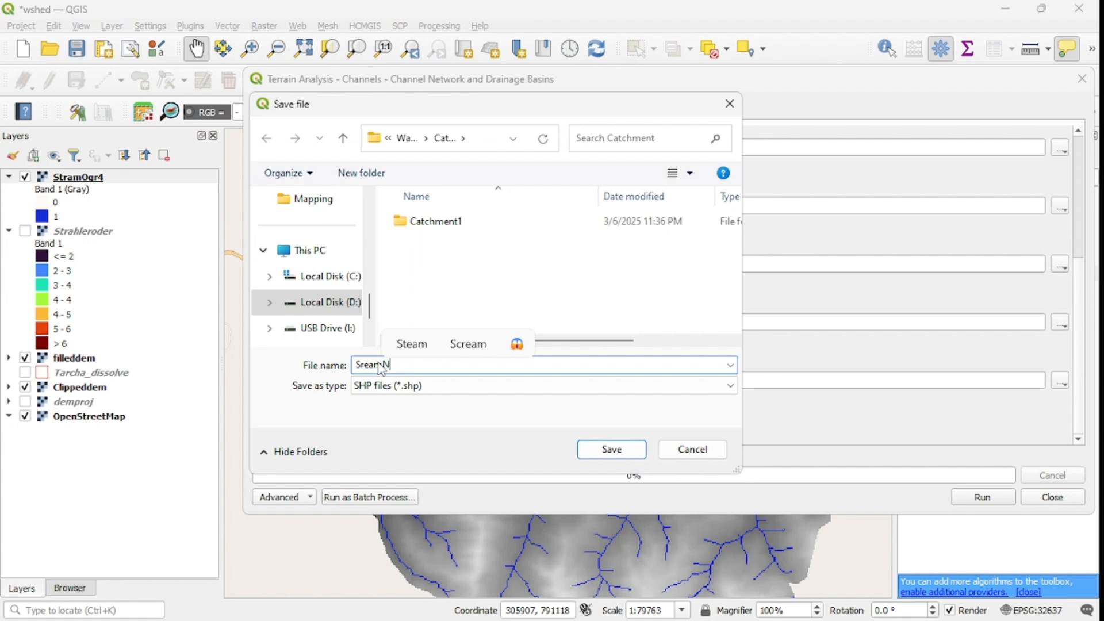
text(et)
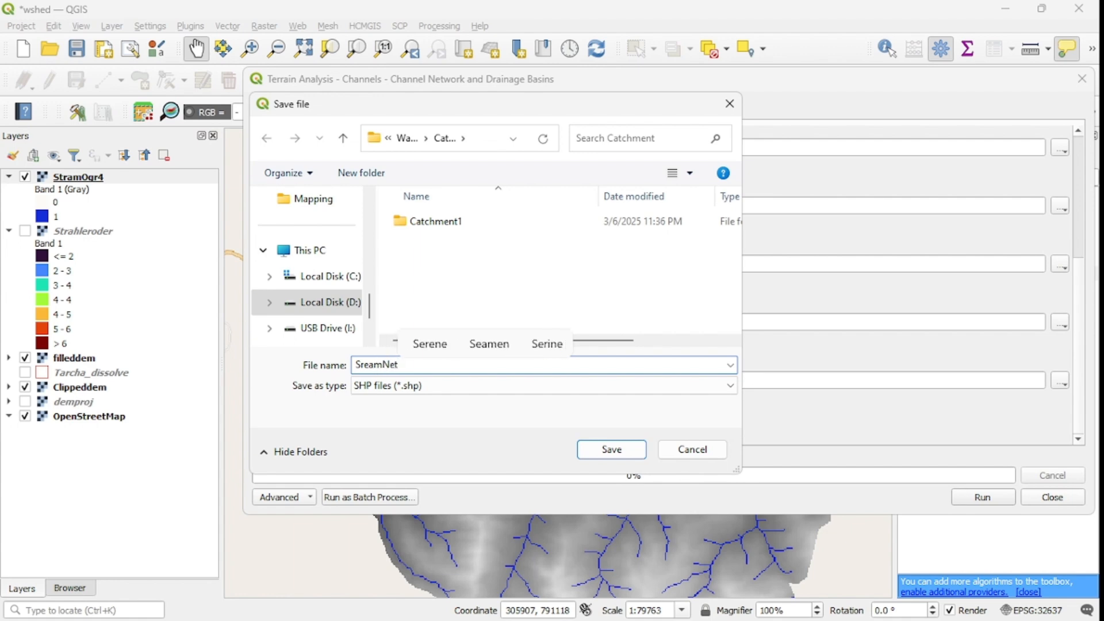
text(work)
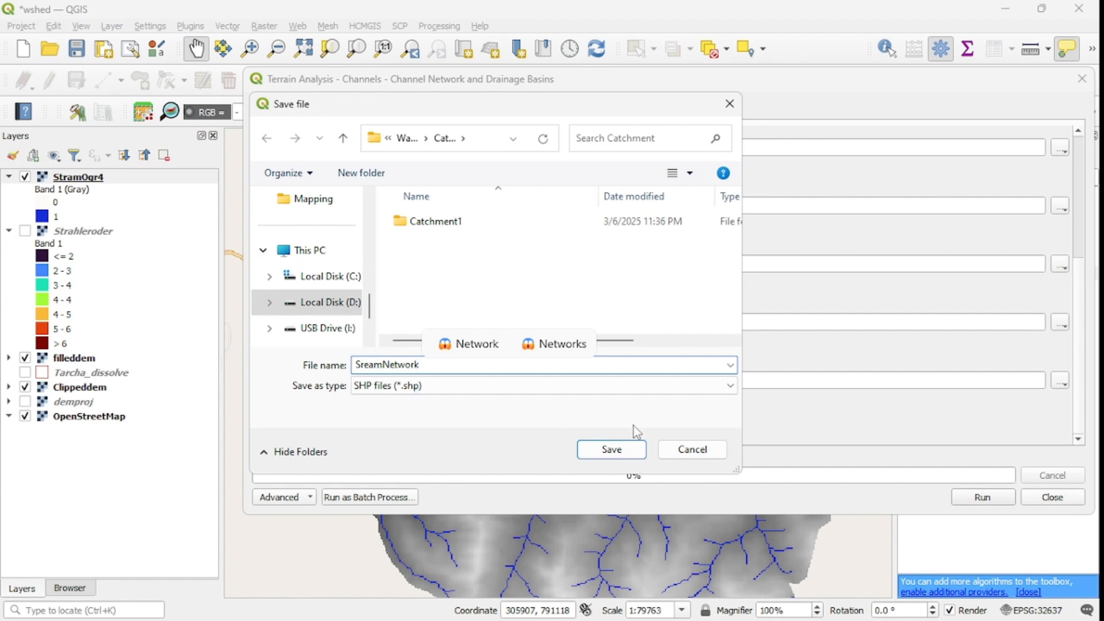
click(611, 450)
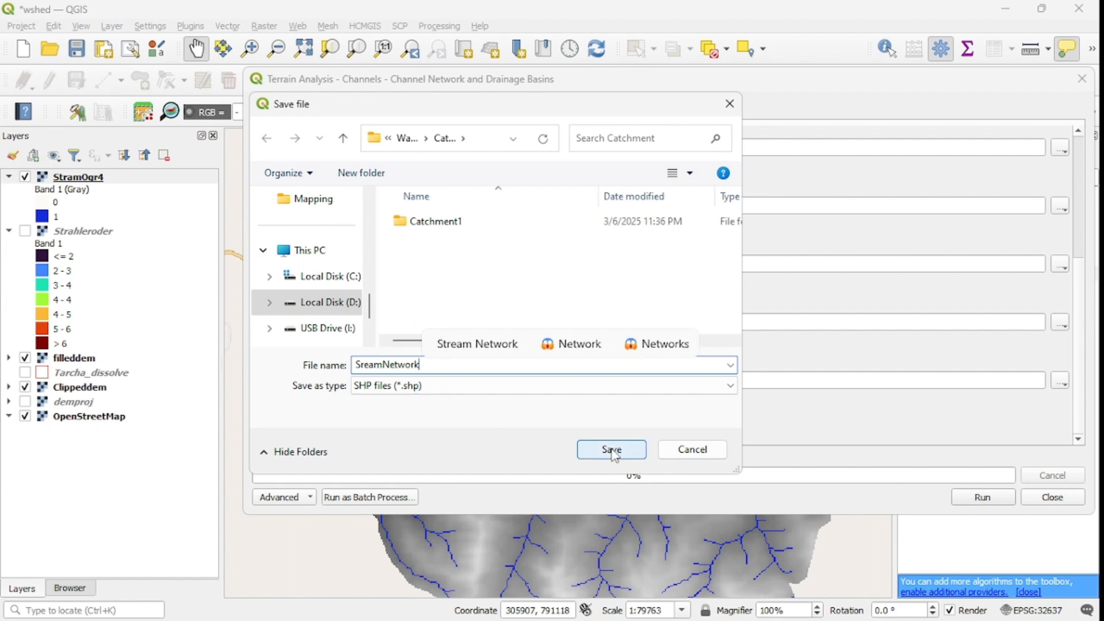
click(595, 449)
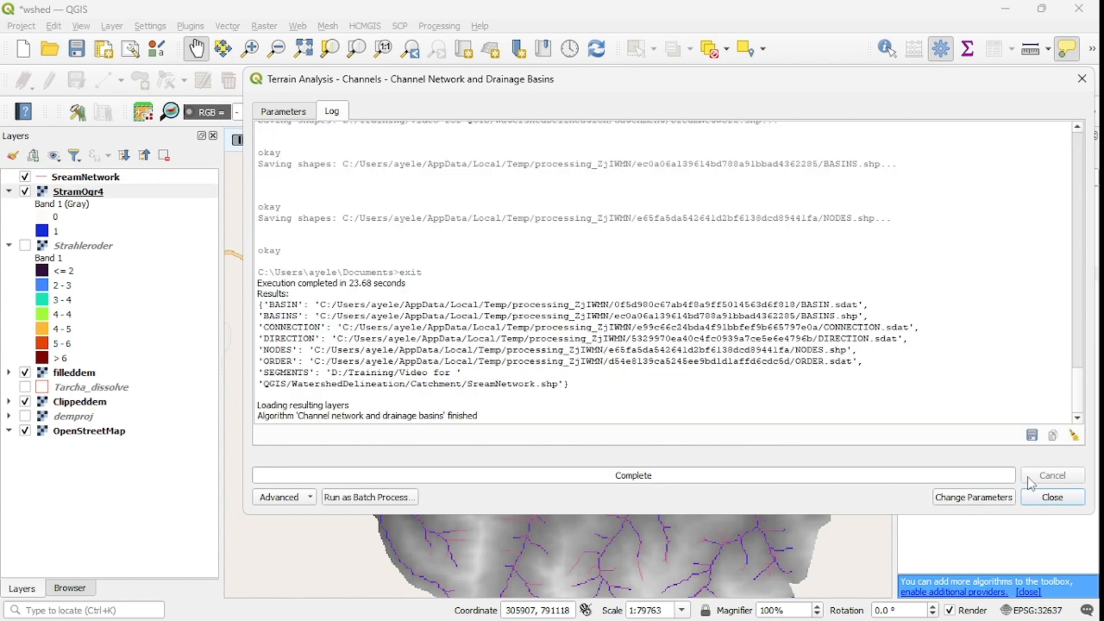
click(1053, 498)
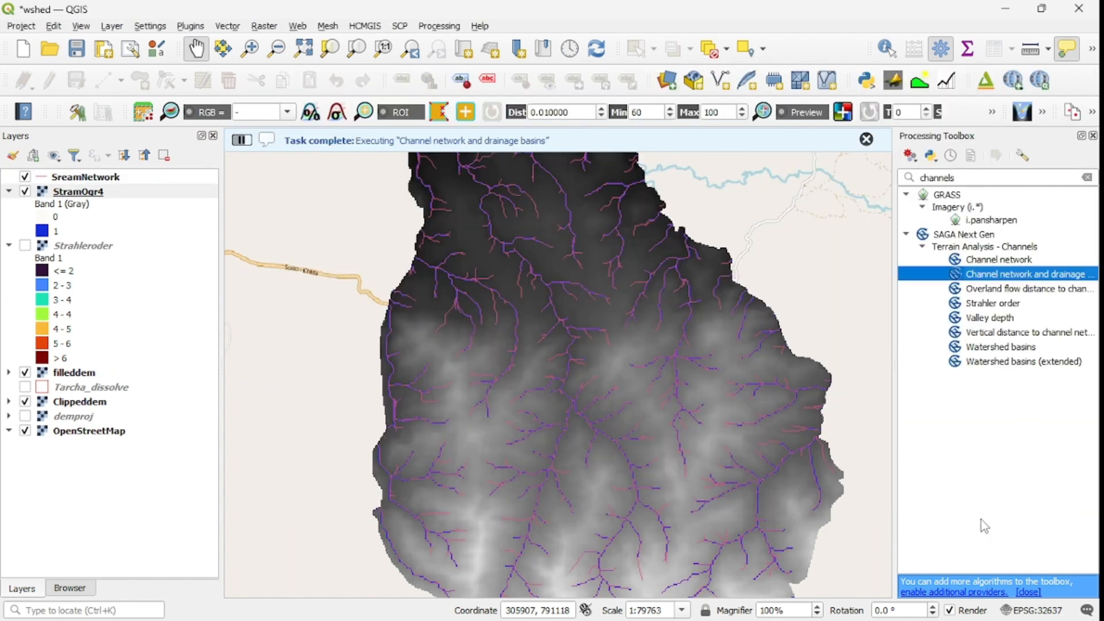
Step: Hide the StramOgr4 layer and change the SreamNetwork layer's simple line colour to a strong blue
click(75, 181)
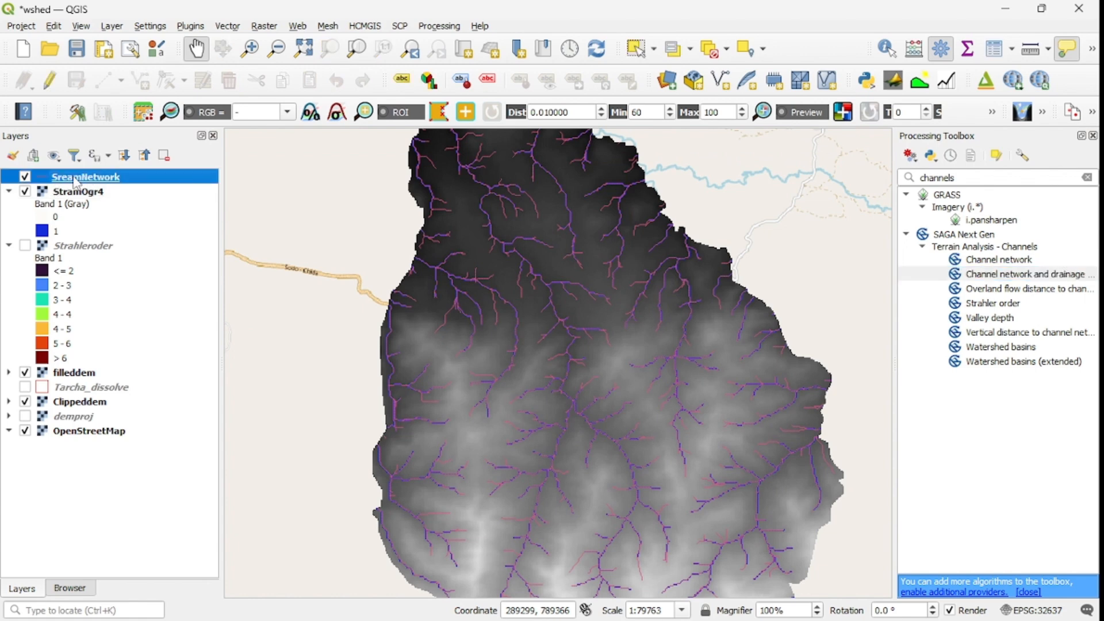
click(25, 192)
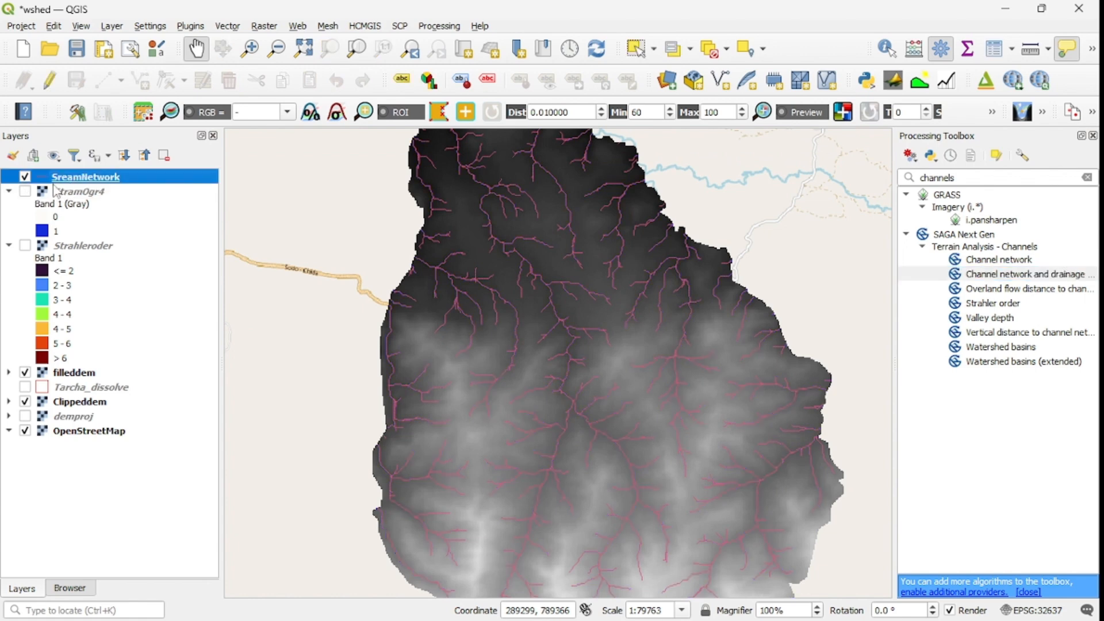
double_click(97, 183)
click(194, 154)
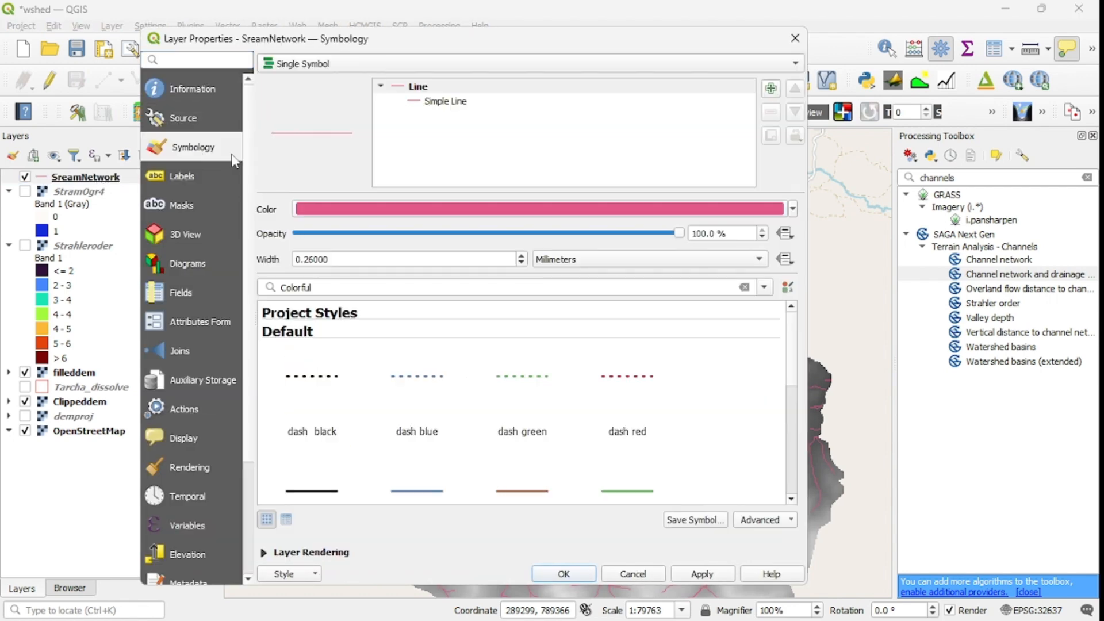
click(421, 103)
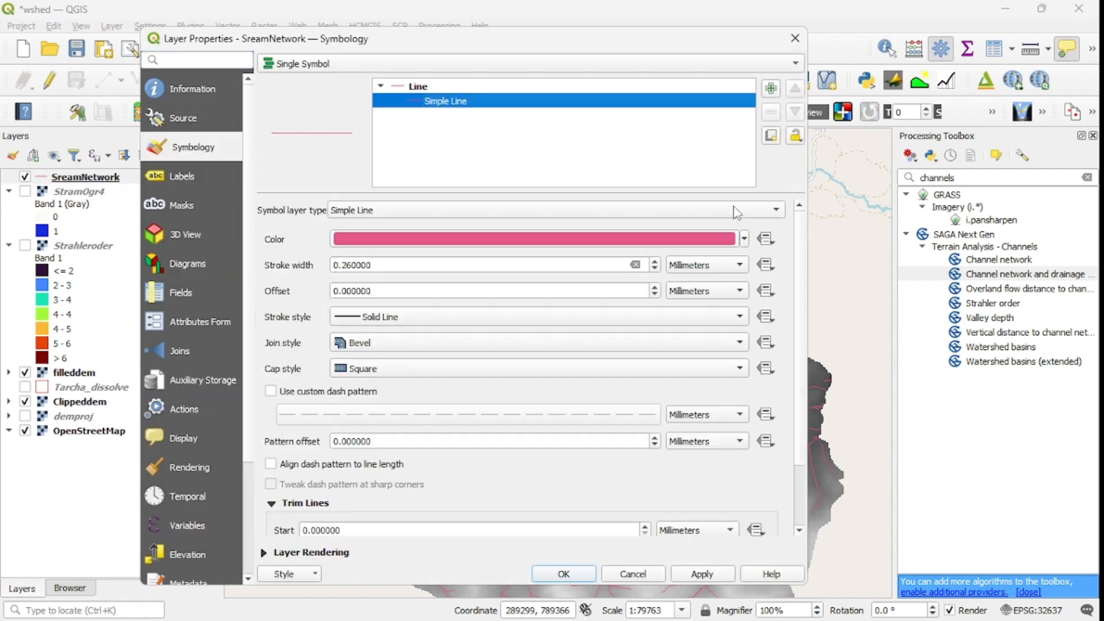
click(745, 239)
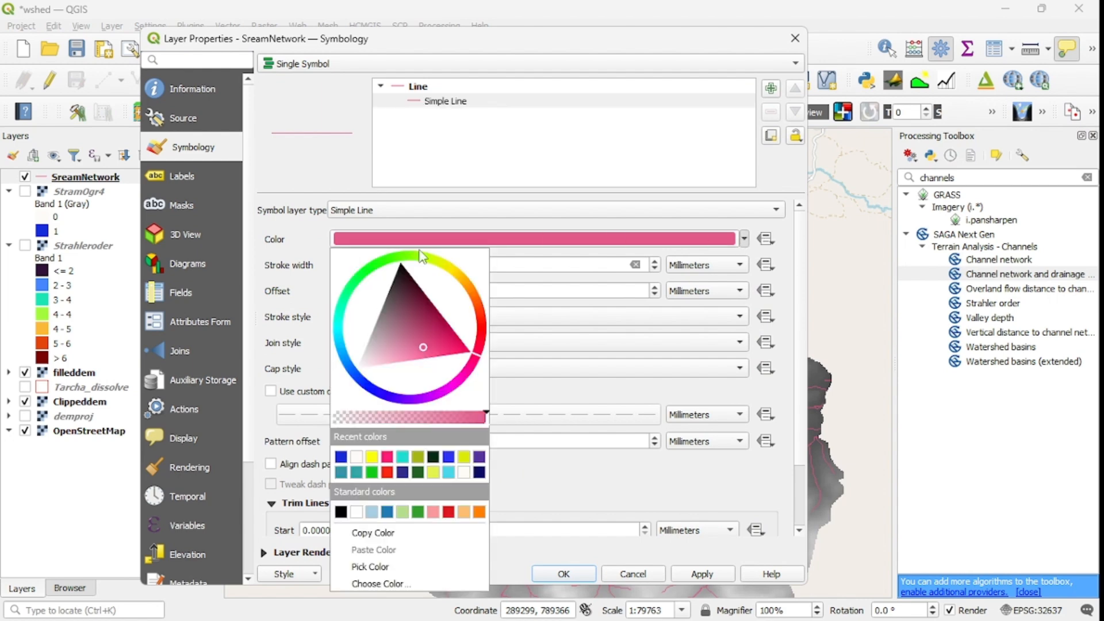
click(366, 385)
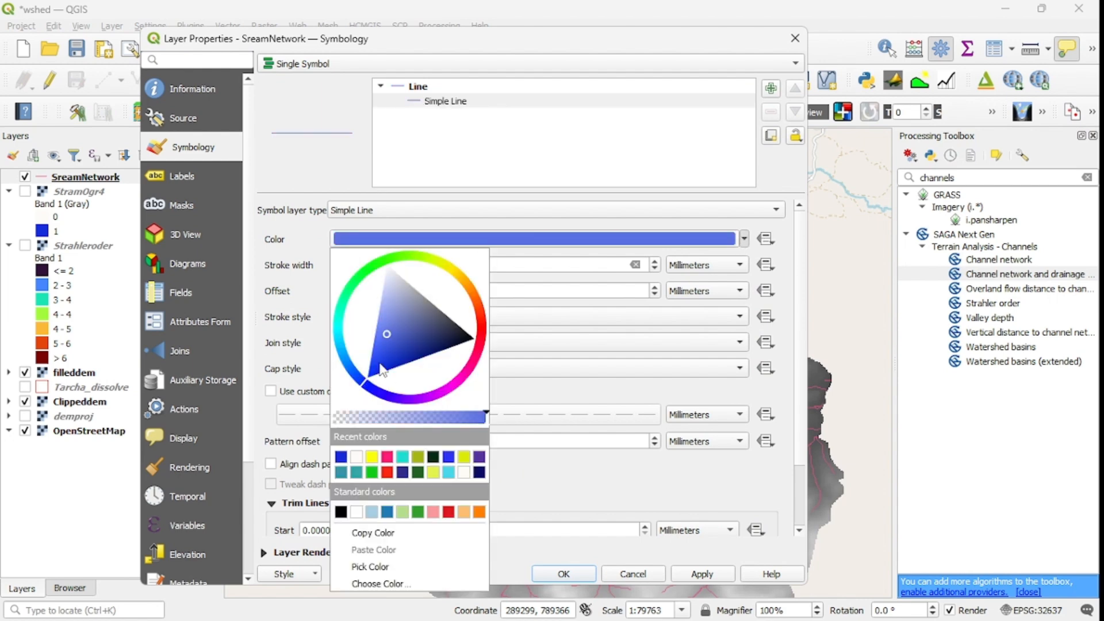
click(380, 371)
click(596, 151)
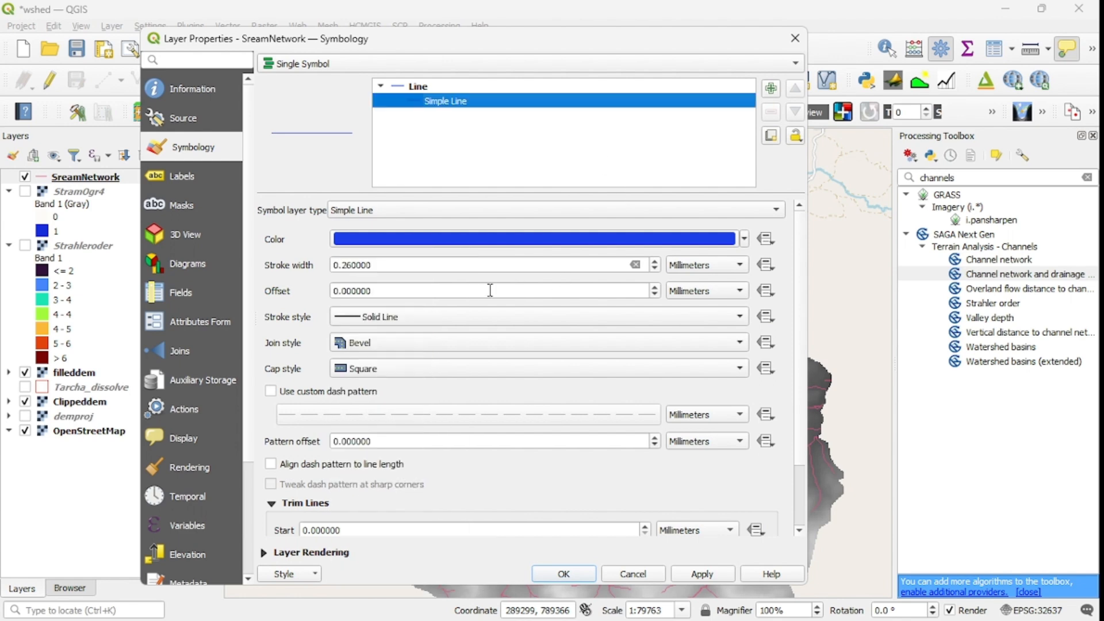
Step: Set the SreamNetwork line's stroke width to 0.46 mm and apply the layer properties
click(655, 262)
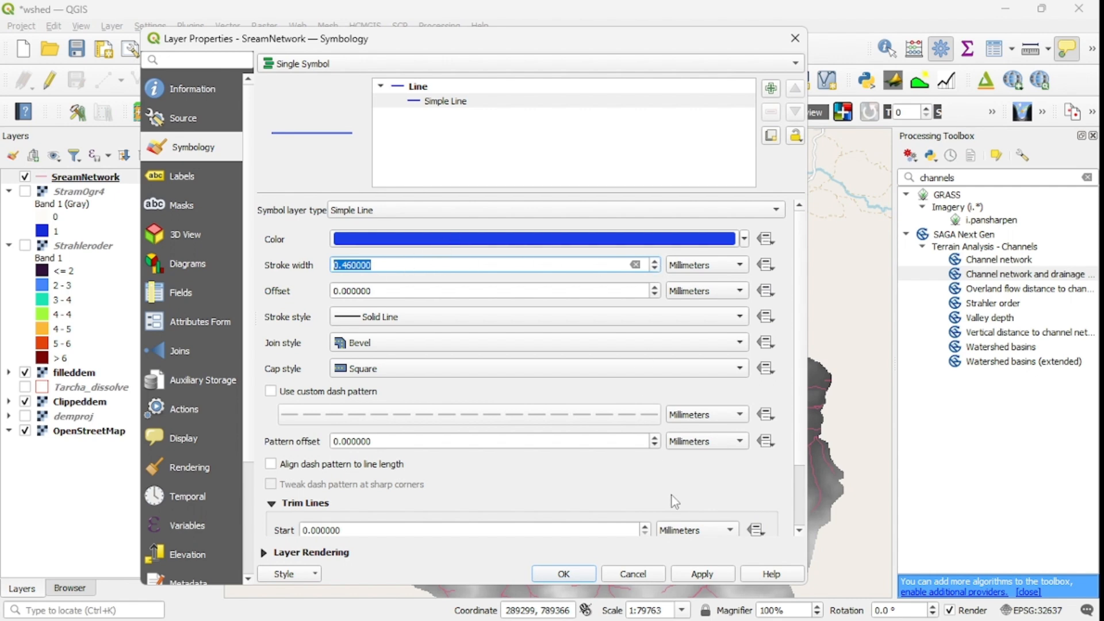
click(702, 573)
click(563, 574)
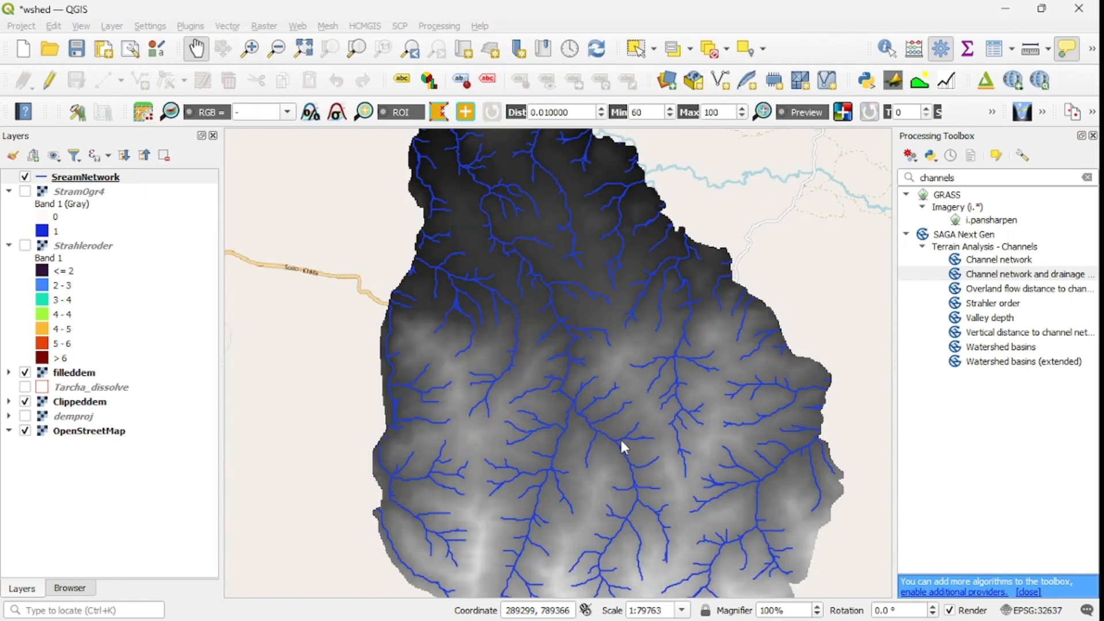
Step: Show the StramOgr4 layer again and compare it with SreamNetwork across the whole watershed by switching SreamNetwork off and on
scroll(648, 394, down, 1)
scroll(665, 424, up, 1)
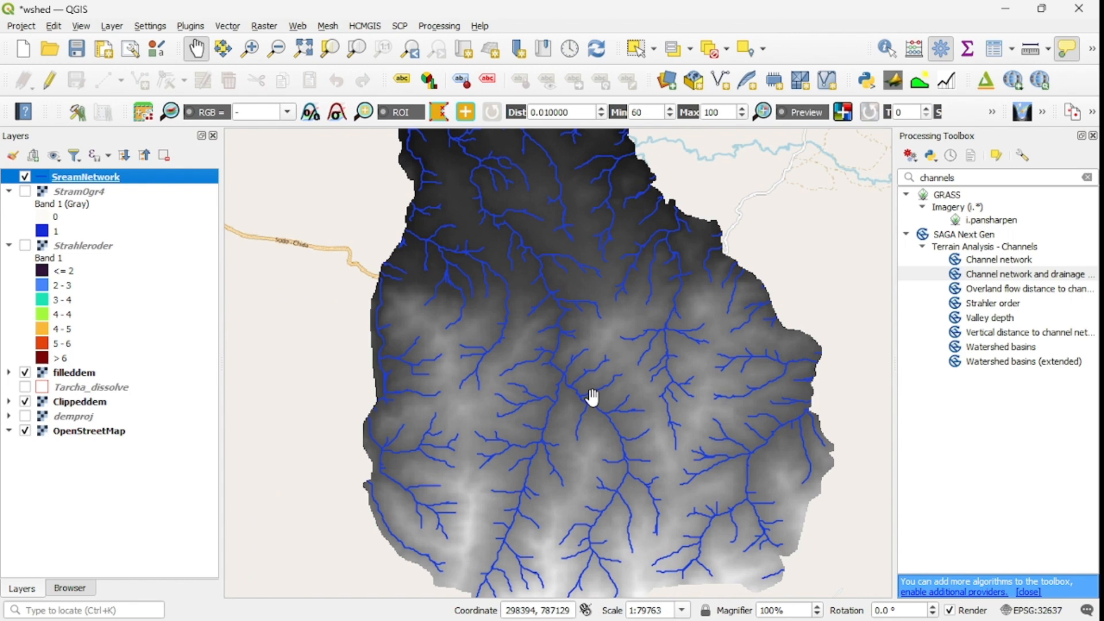
scroll(596, 401, down, 1)
click(24, 192)
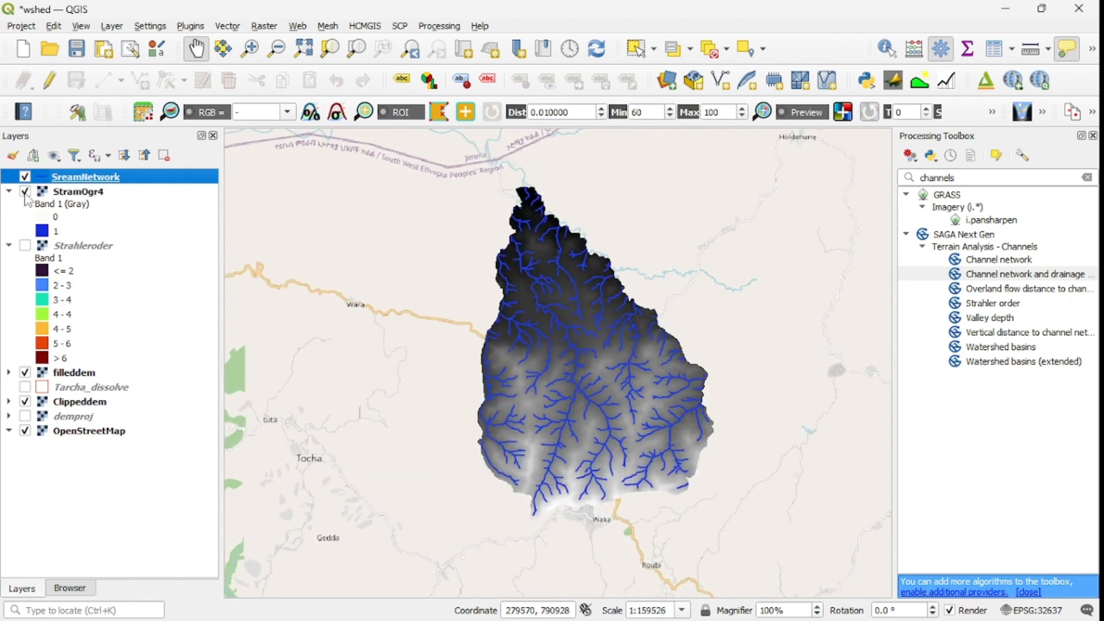
click(24, 177)
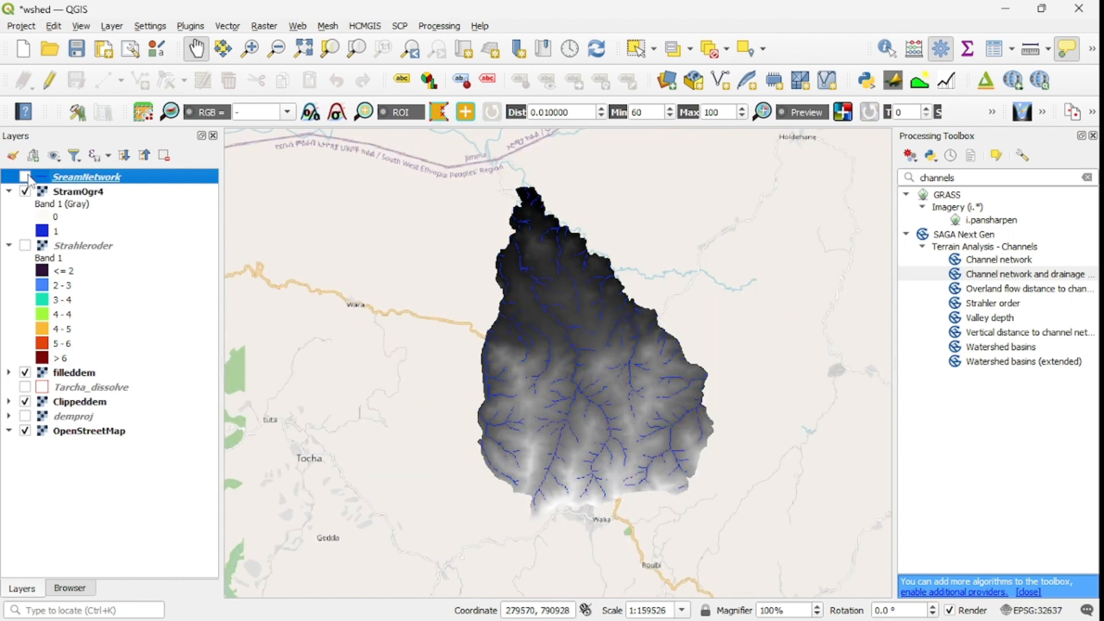
click(25, 177)
click(25, 177)
click(25, 176)
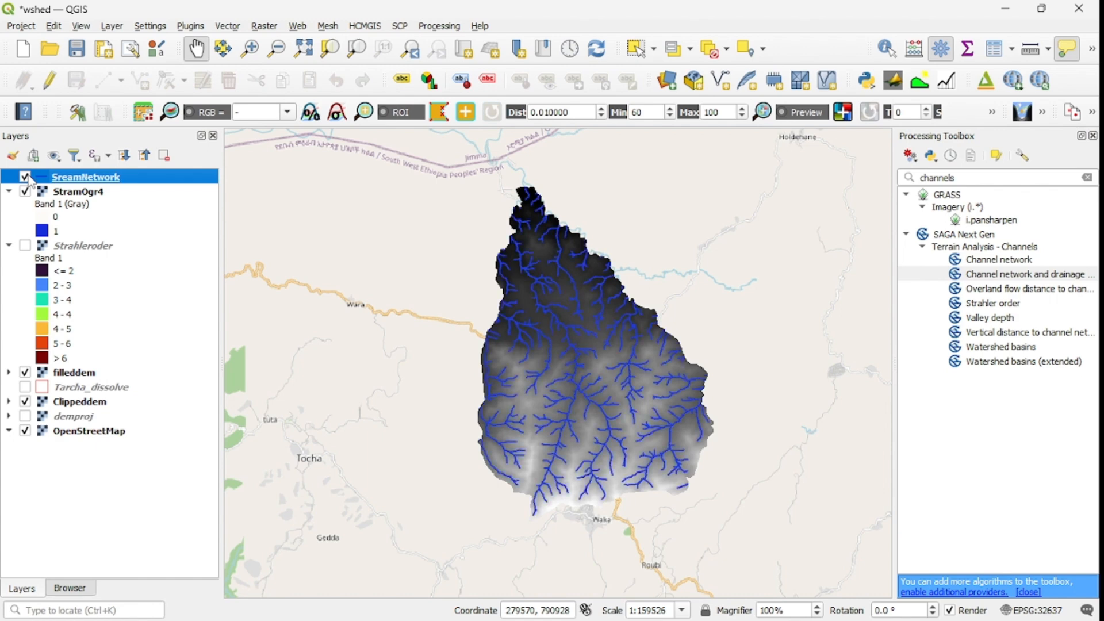
Step: Search the processing algorithms for upslope and select the SAGA Upslope area tool
mouse_move(497, 295)
click(965, 178)
drag(965, 178, 911, 187)
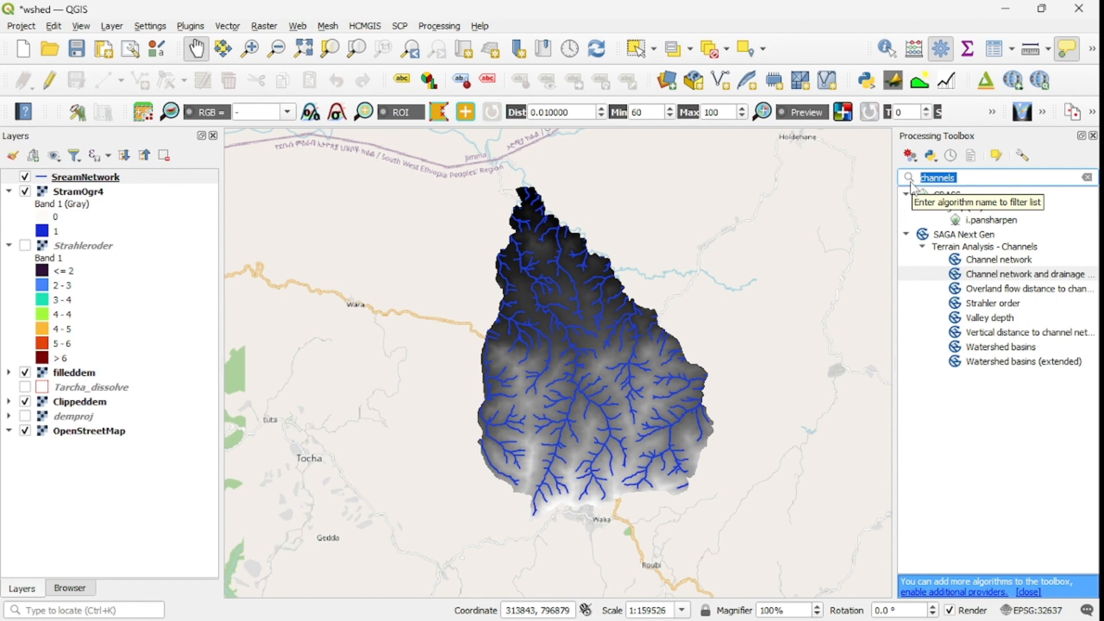
text(upsl)
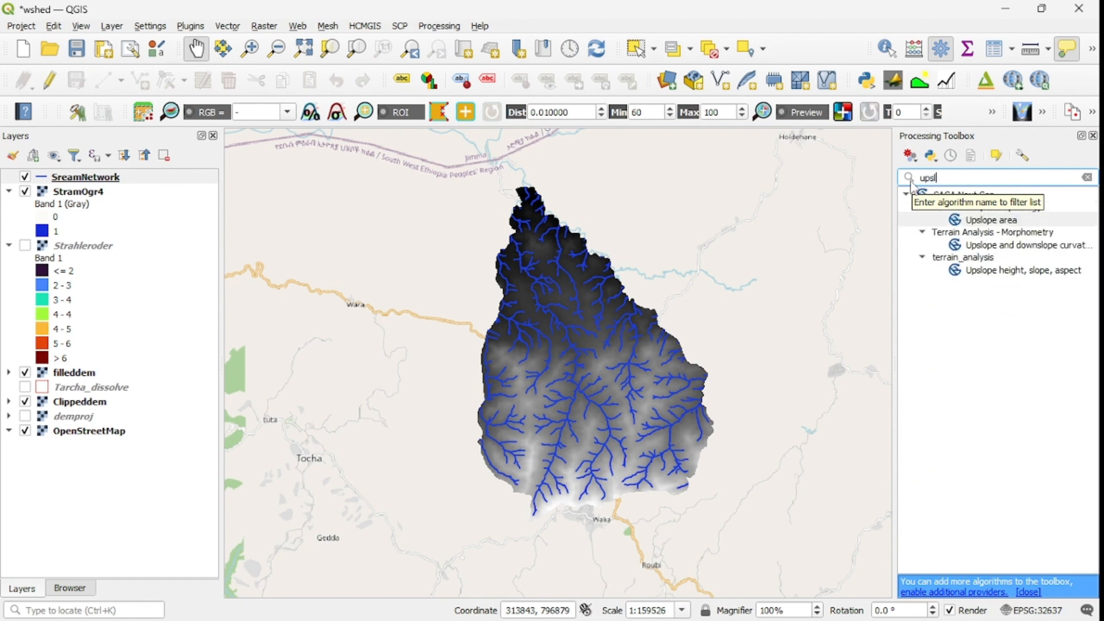
text(ope)
click(997, 224)
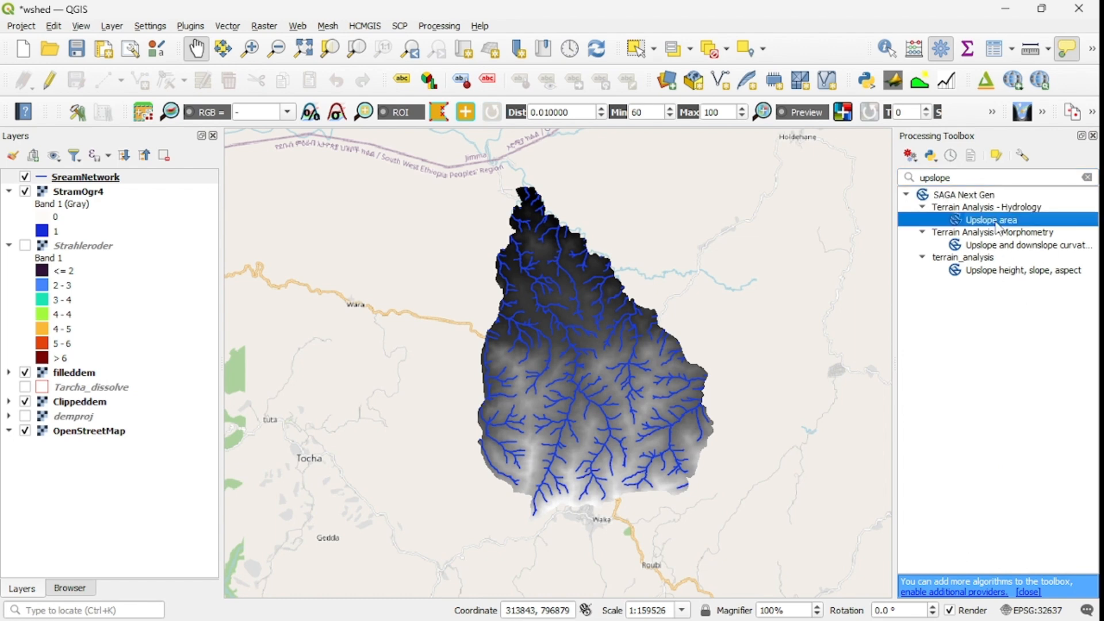
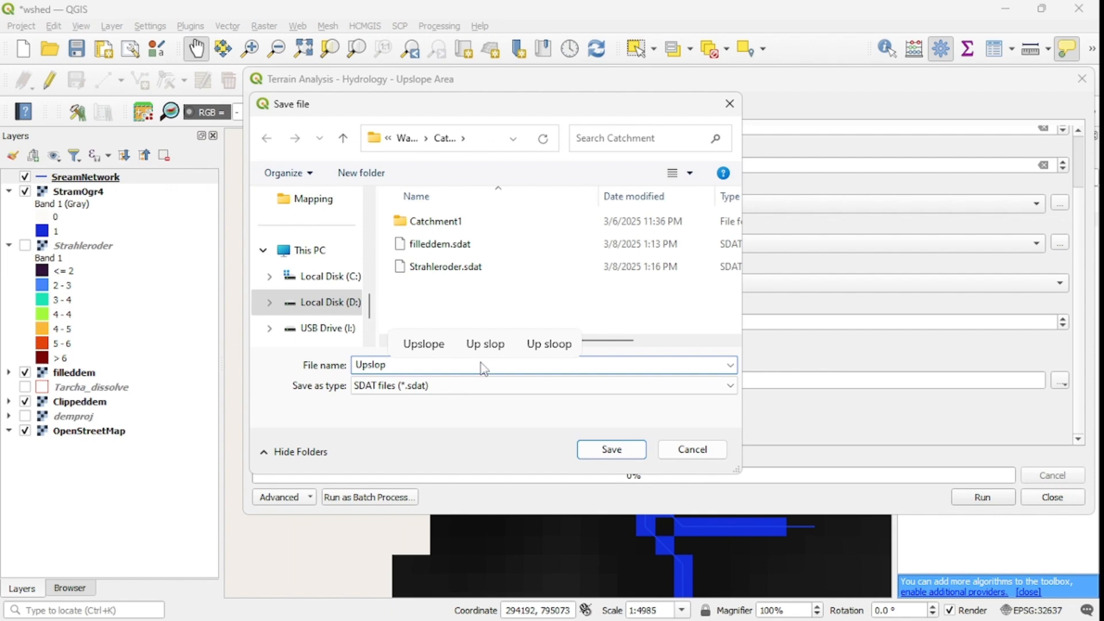
Step: Save the Upslope Area output as Upslopearea.sdat in the Catchment folder, run the algorithm and close its dialog
text(ea)
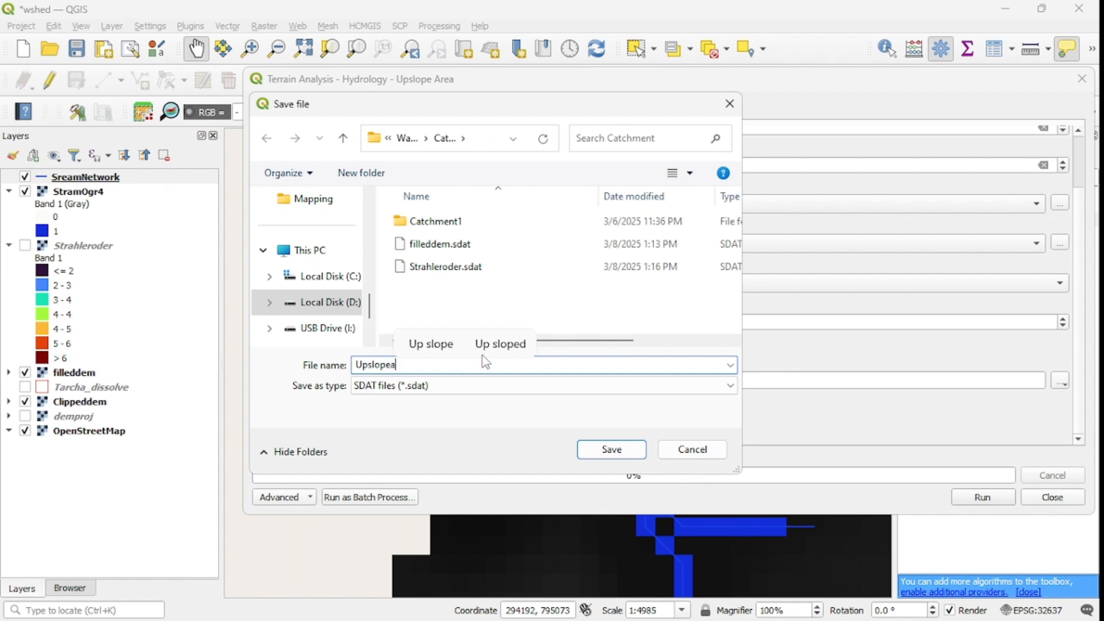
text(rea)
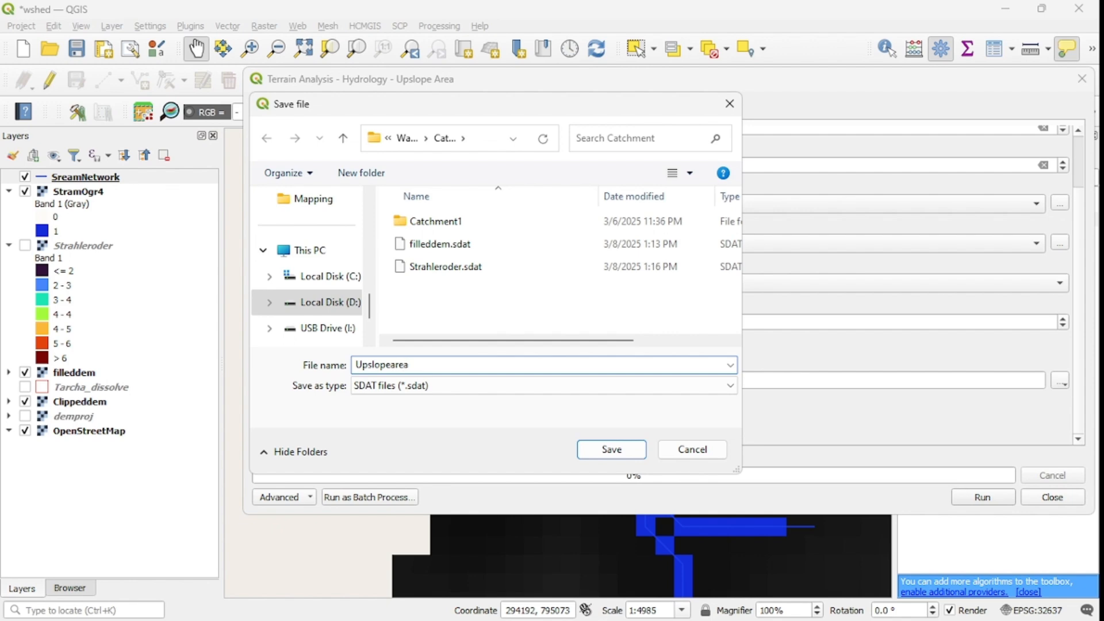
click(598, 456)
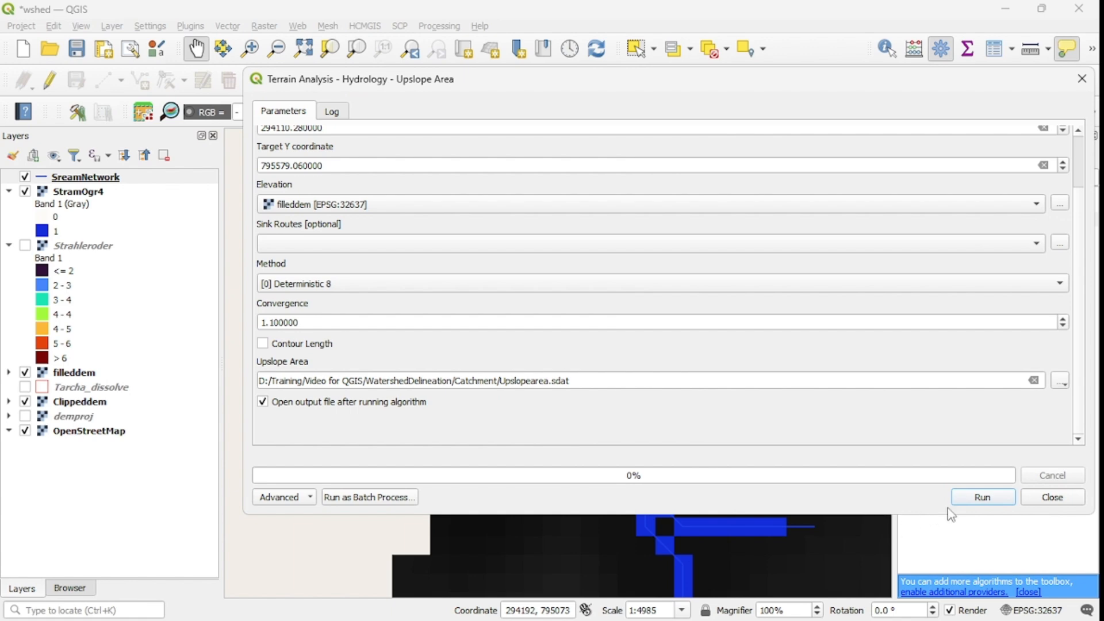
click(971, 496)
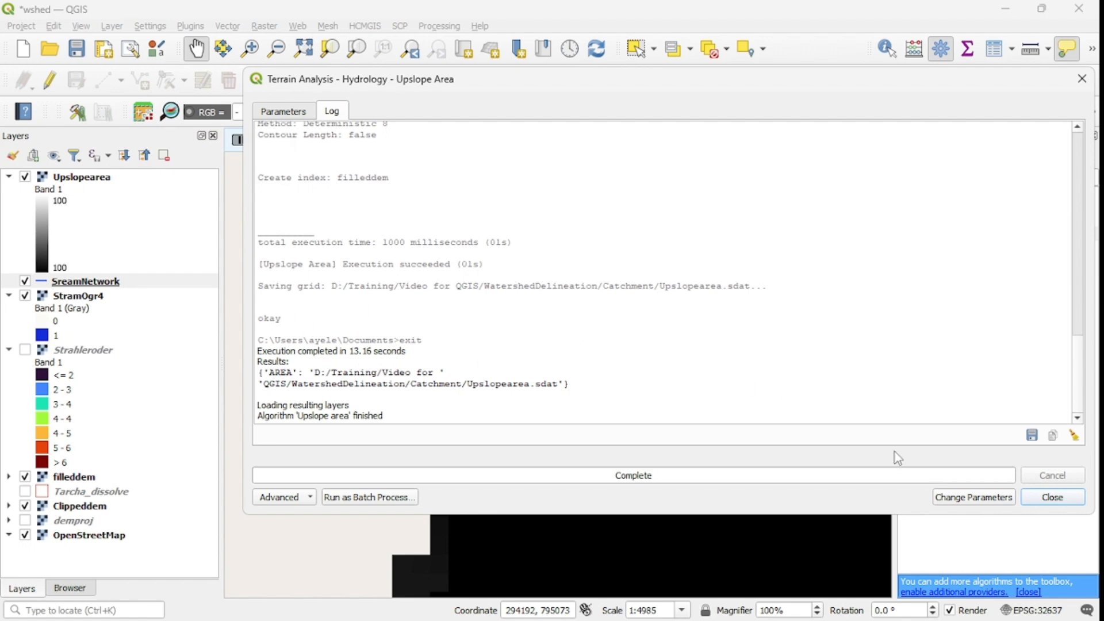
click(1052, 498)
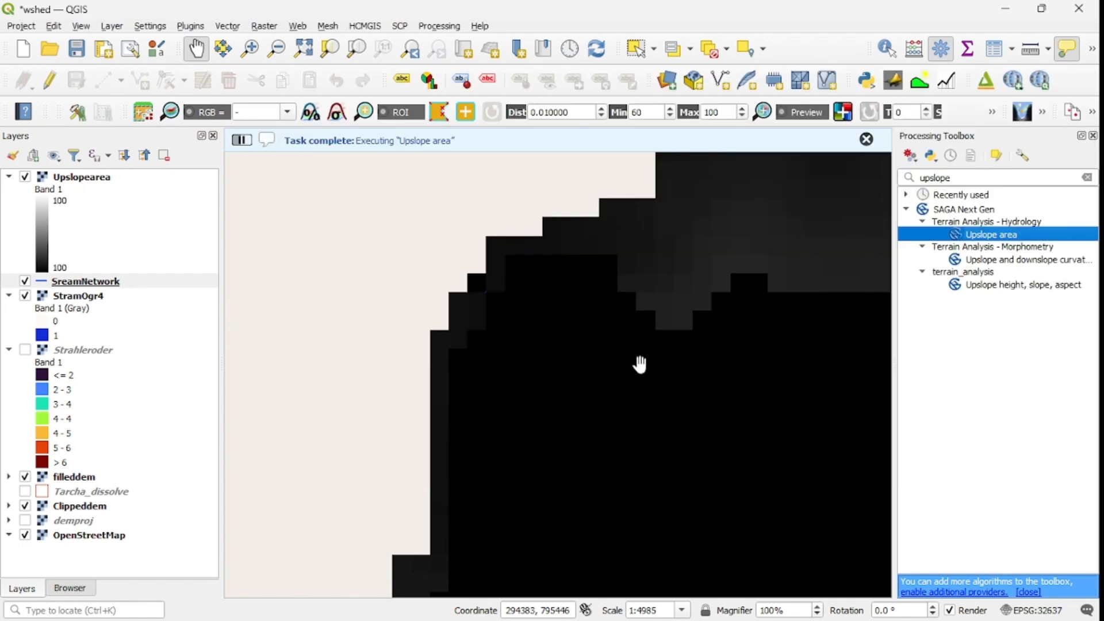
Step: Examine the extent of the Upslopearea raster against the surrounding streams and elevation across the watershed
scroll(639, 366, down, 4)
scroll(629, 382, down, 1)
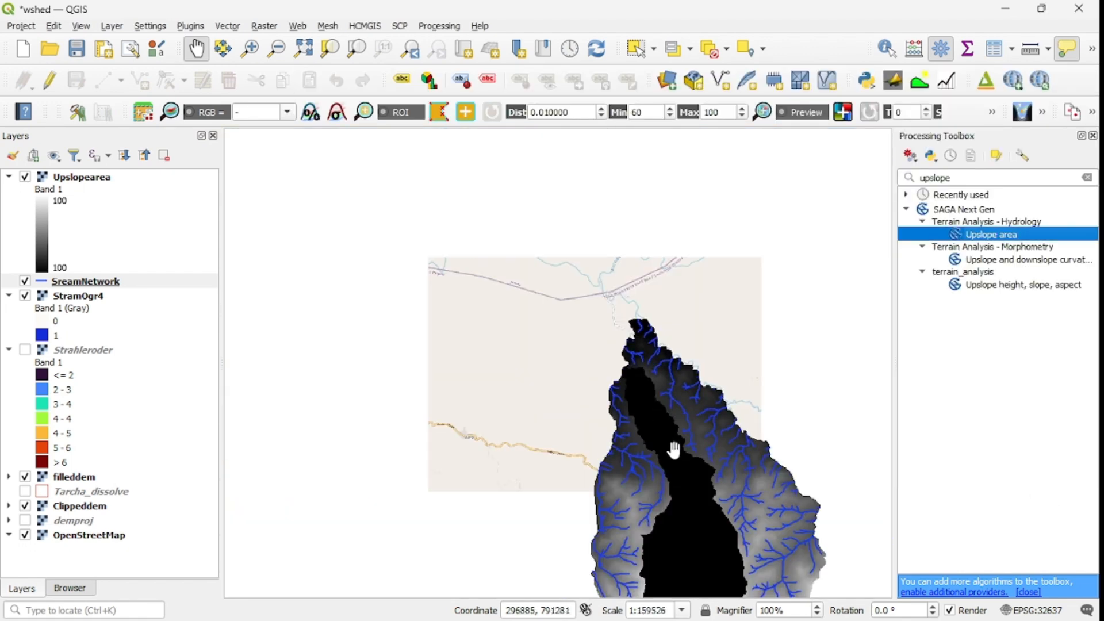
drag(666, 457, 634, 411)
scroll(633, 411, up, 1)
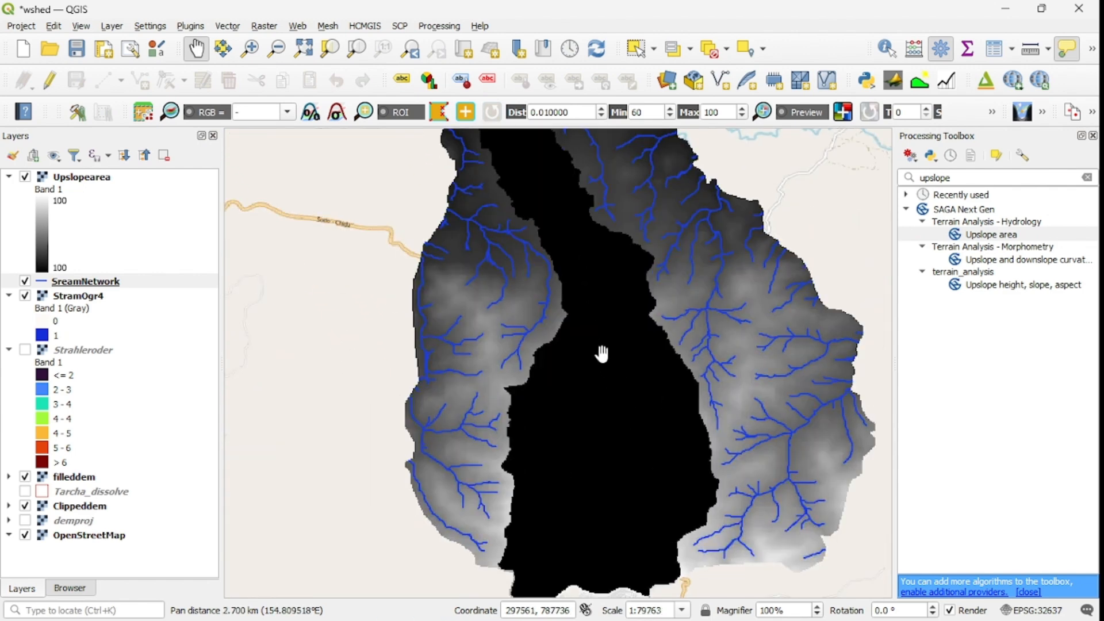
drag(599, 352, 612, 380)
drag(588, 311, 604, 389)
scroll(556, 243, up, 2)
scroll(556, 245, down, 1)
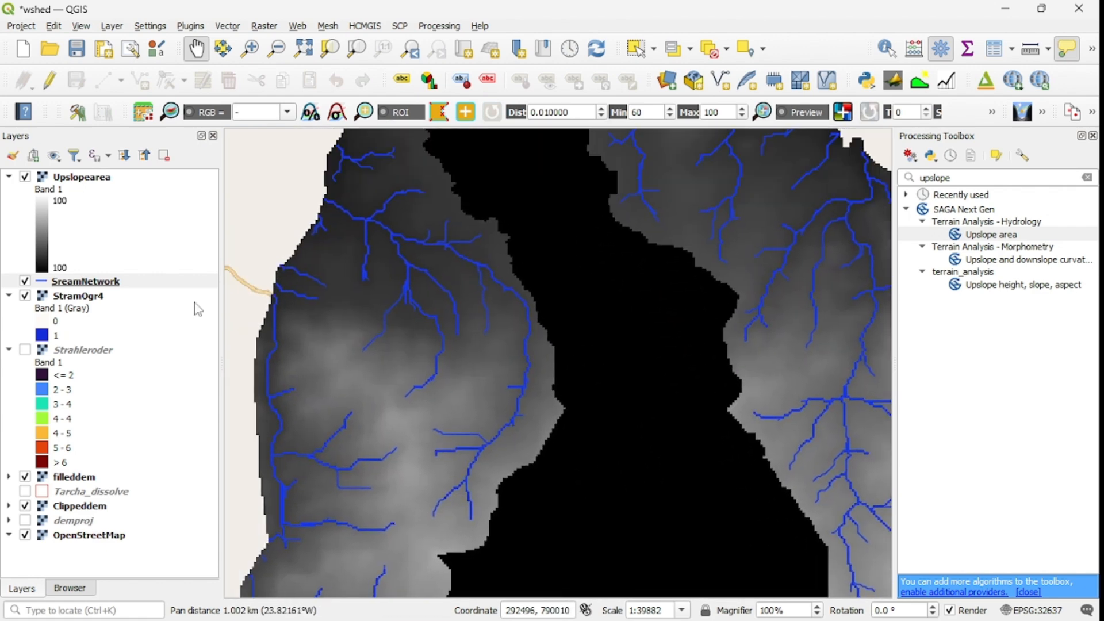
Step: Move the Upslopearea layer below SreamNetwork, collapse its legend, and inspect the streams over the upslope area
drag(85, 184, 78, 293)
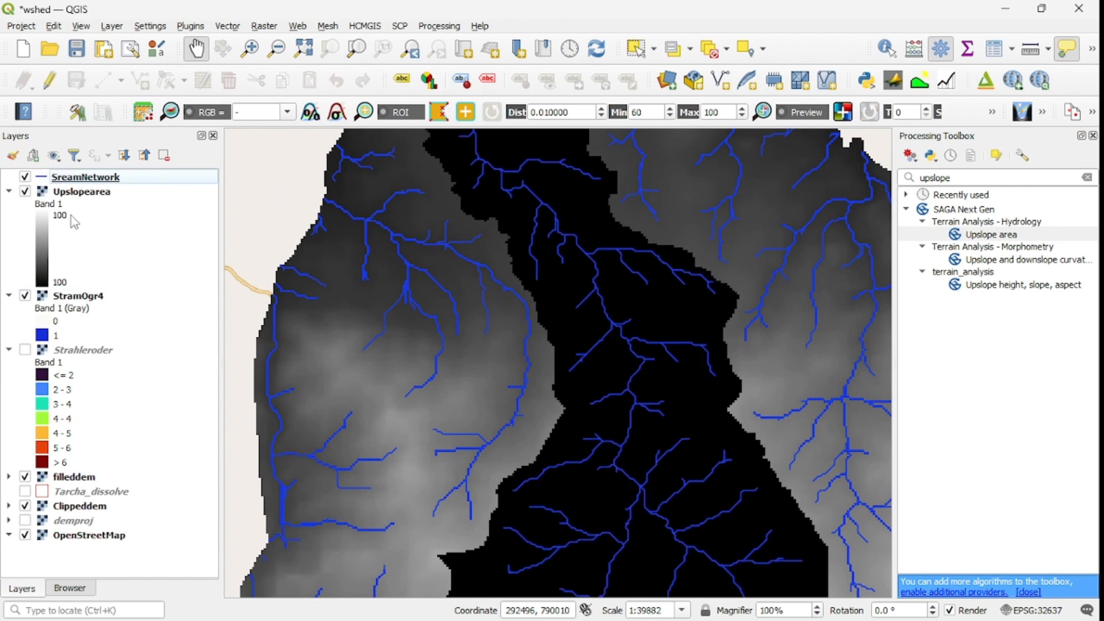
click(8, 191)
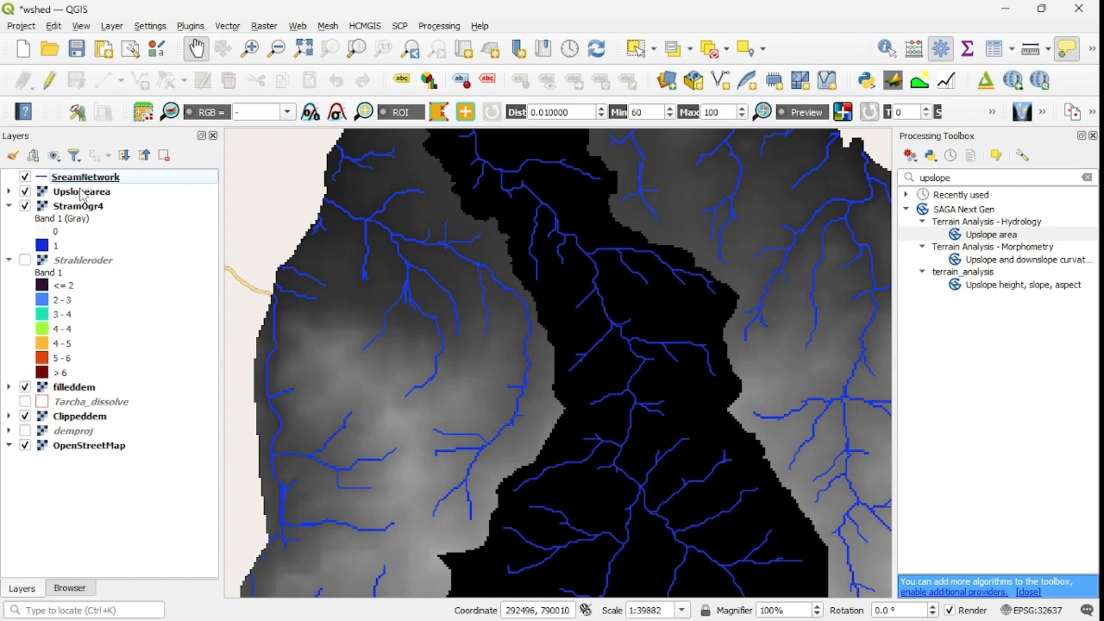
scroll(646, 388, down, 1)
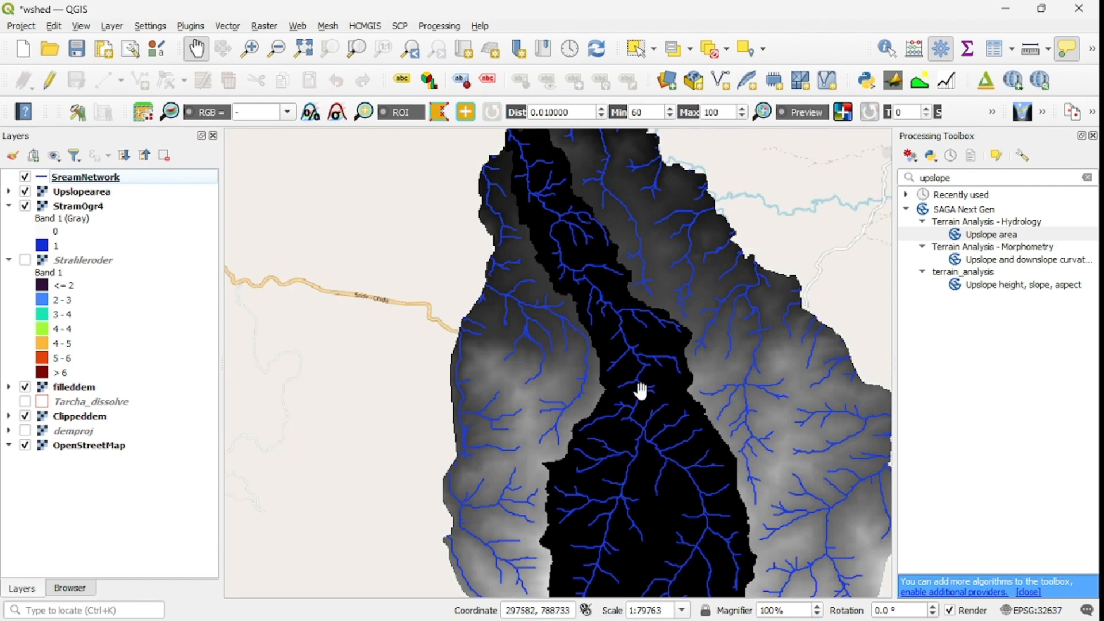
mouse_move(641, 390)
scroll(657, 430, up, 1)
scroll(658, 429, down, 1)
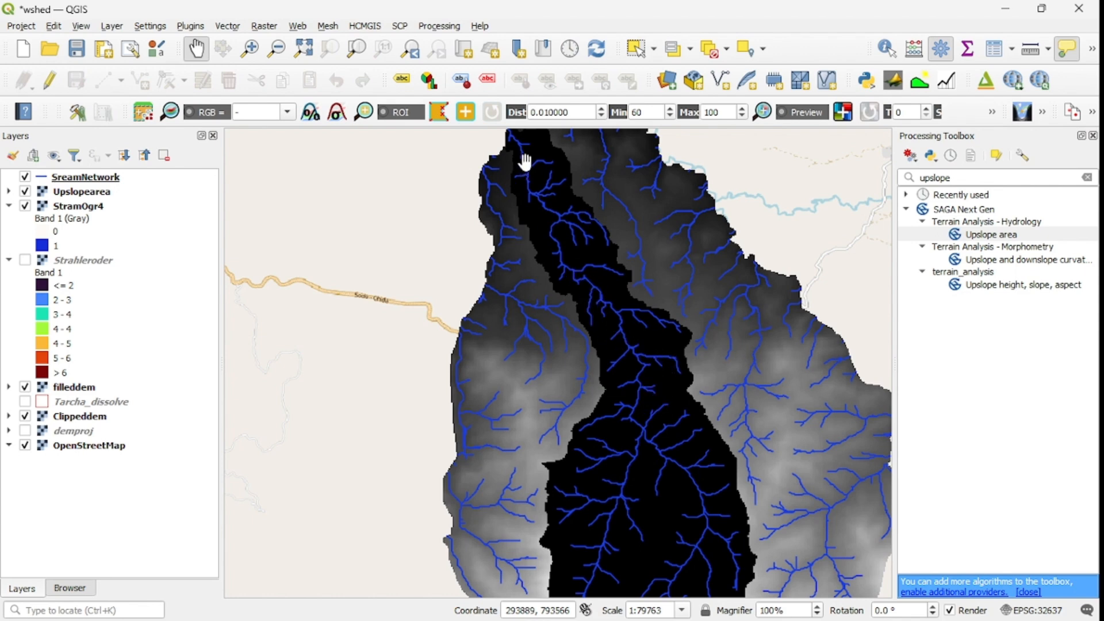
scroll(634, 335, up, 2)
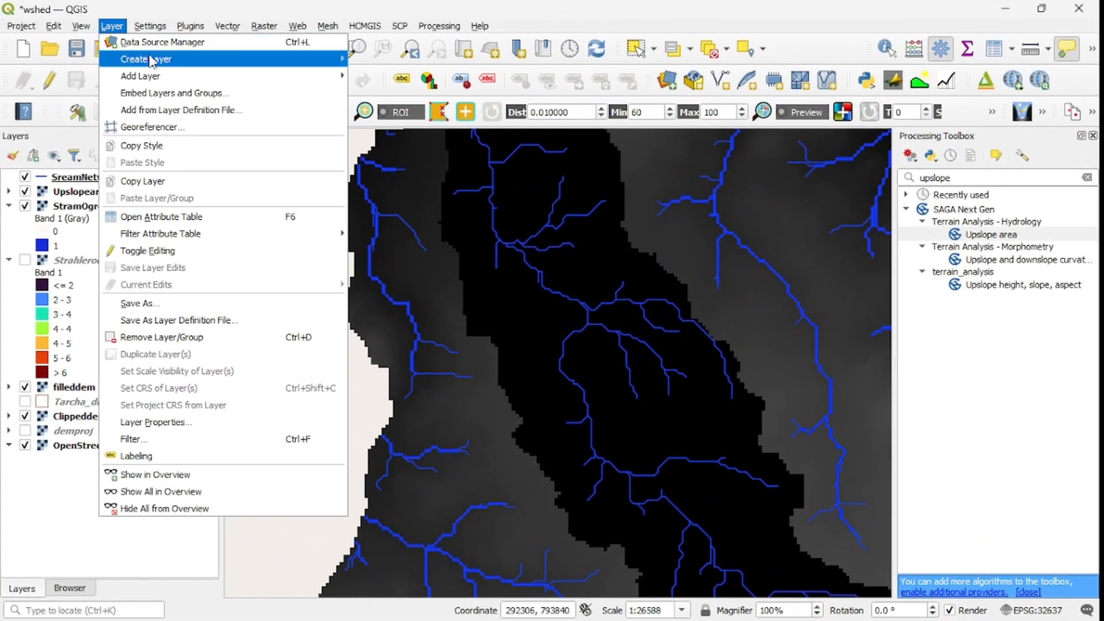
Step: Start a new shapefile layer and set its file name to pourpoint in the Catchment folder
mouse_move(151, 60)
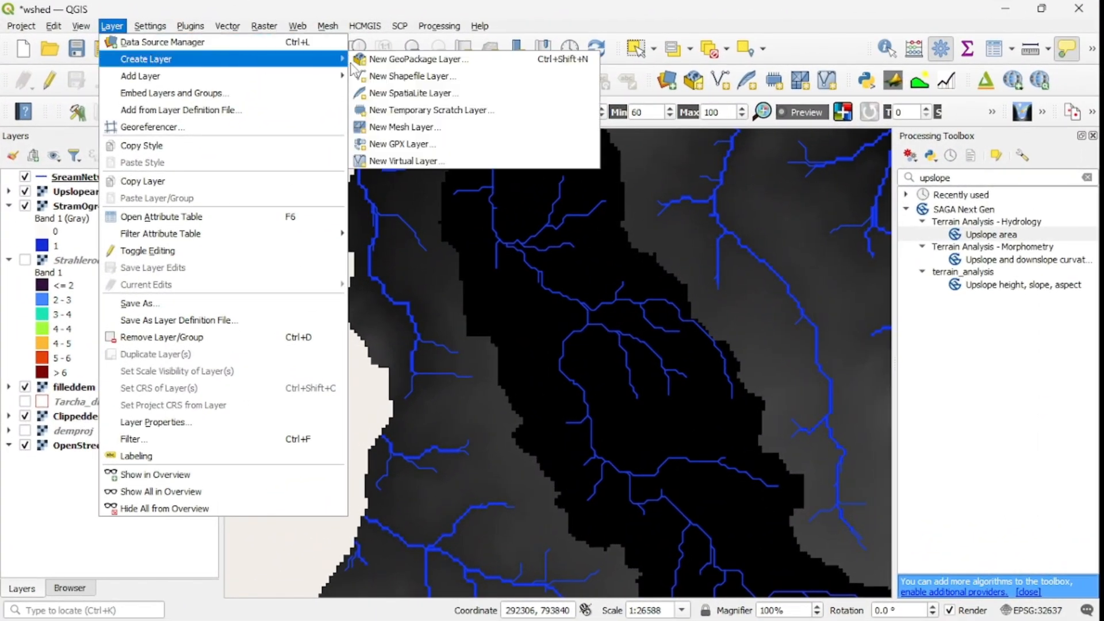
click(435, 84)
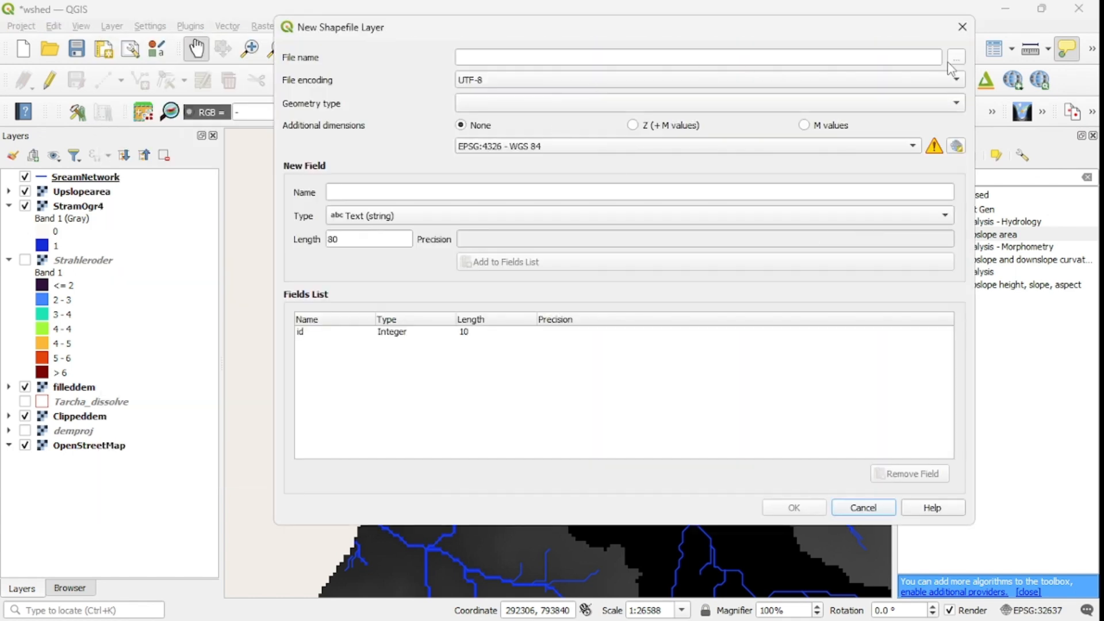
click(956, 58)
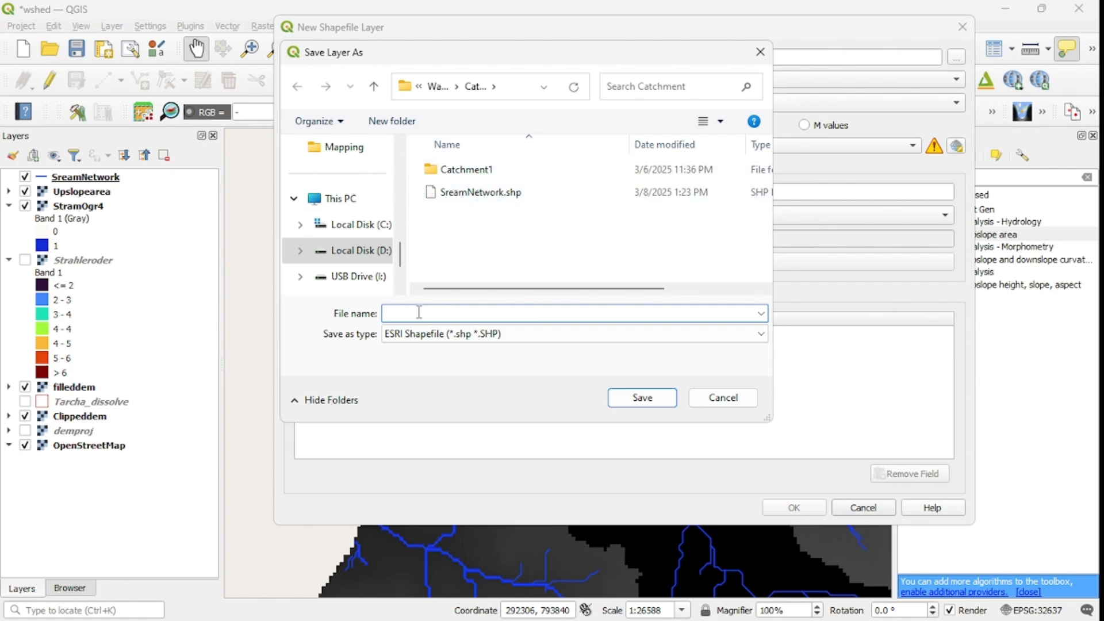
text(pour)
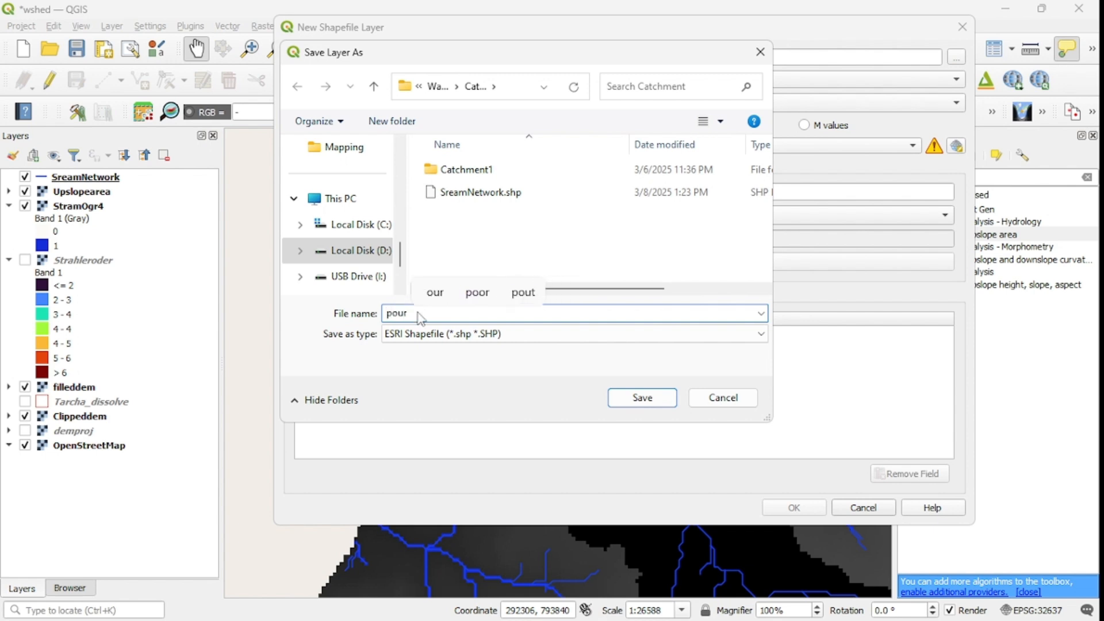
text(poin t)
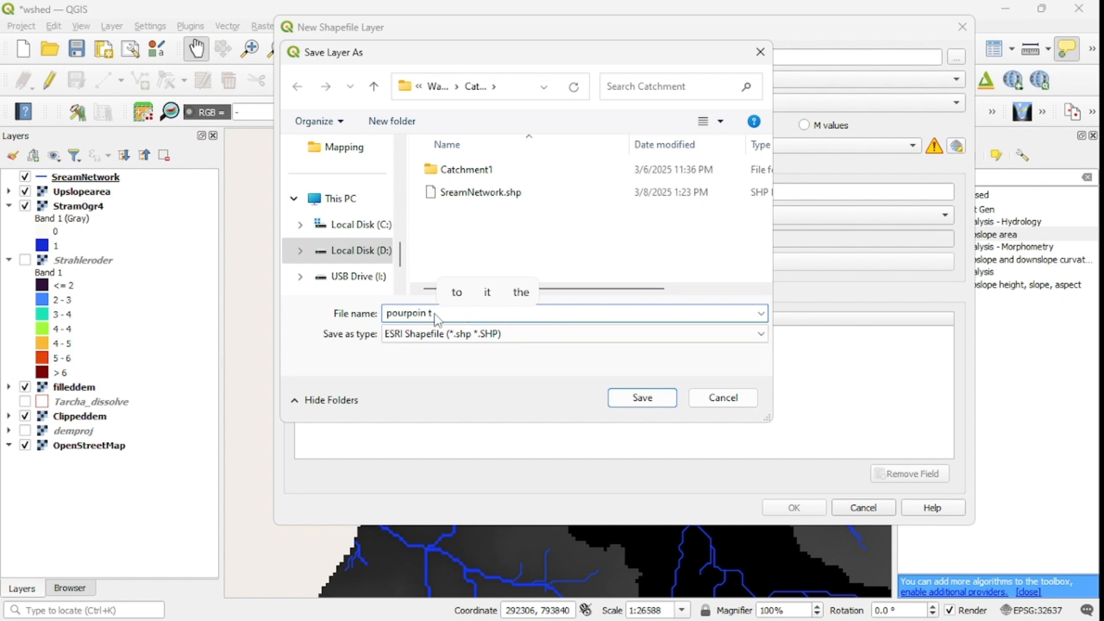
key(BackSpace)
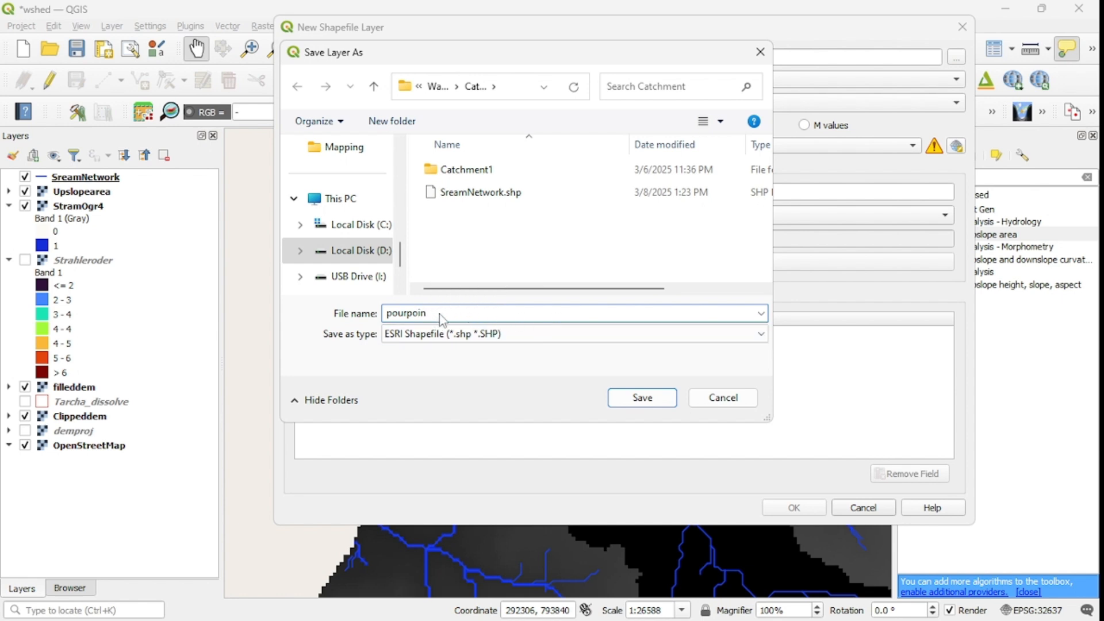
click(638, 401)
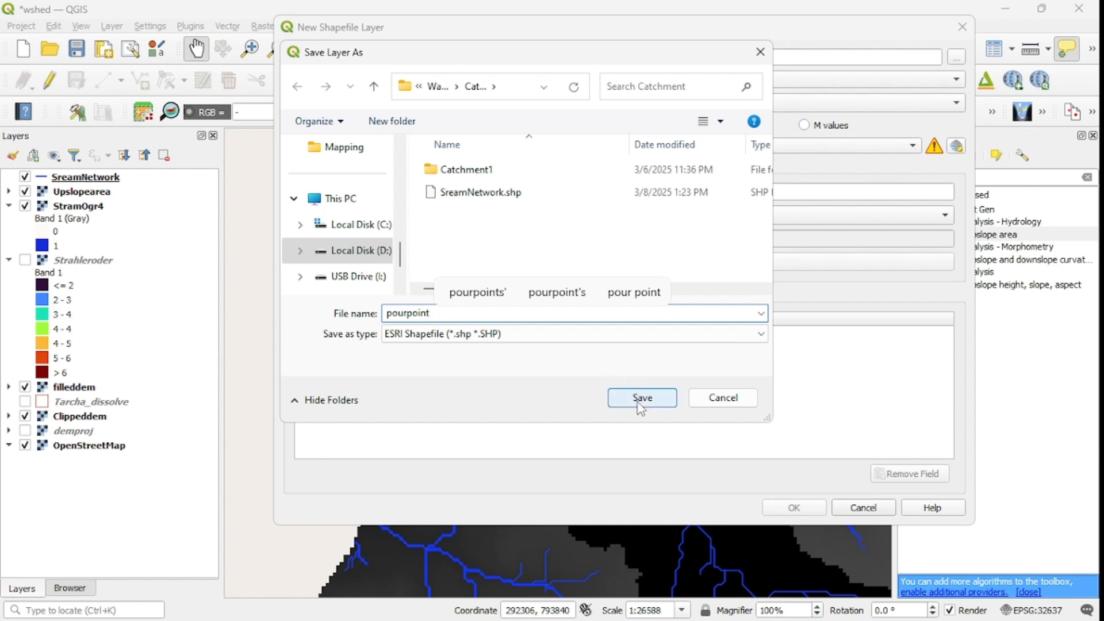
Step: Set the new shapefile's geometry type to Point and its CRS to EPSG:32637 - WGS 84 / UTM zone 37N, and create the layer
click(957, 103)
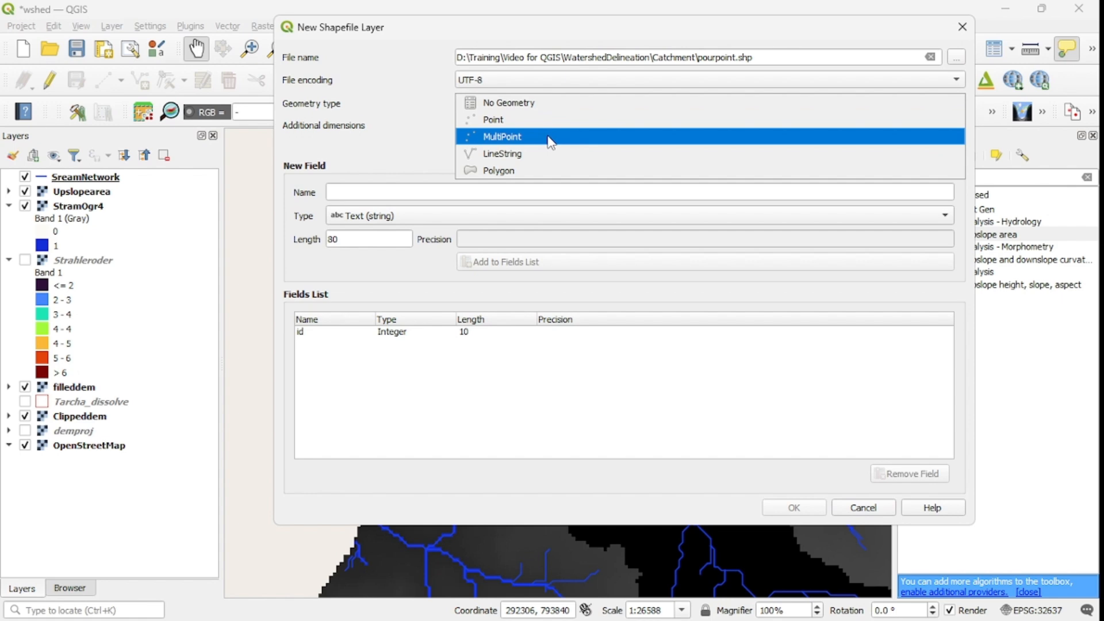
click(551, 138)
click(952, 103)
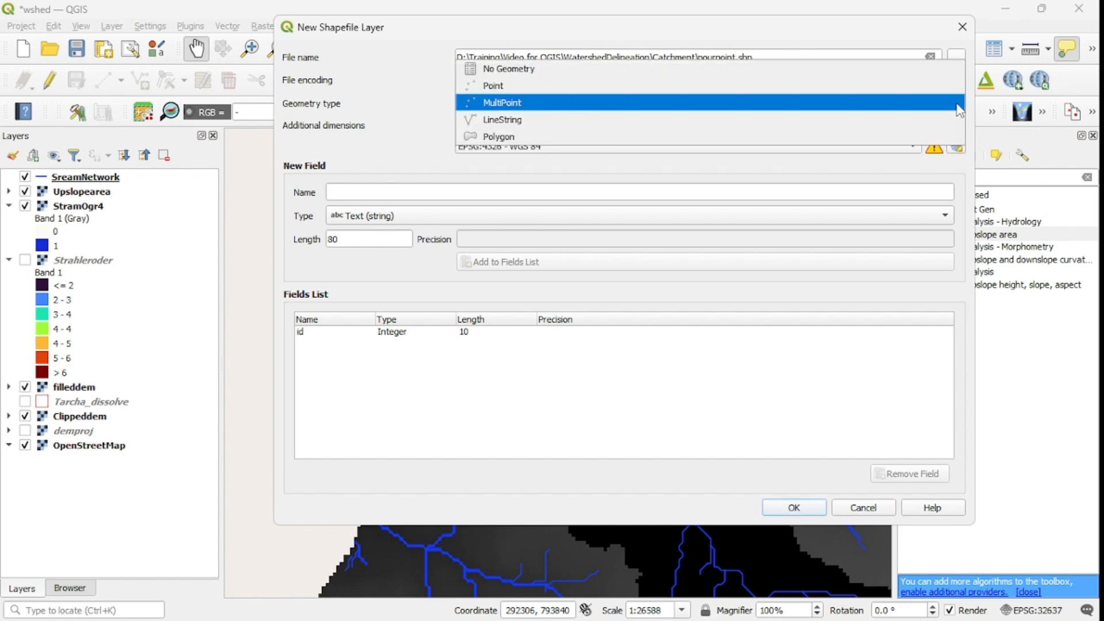
click(494, 87)
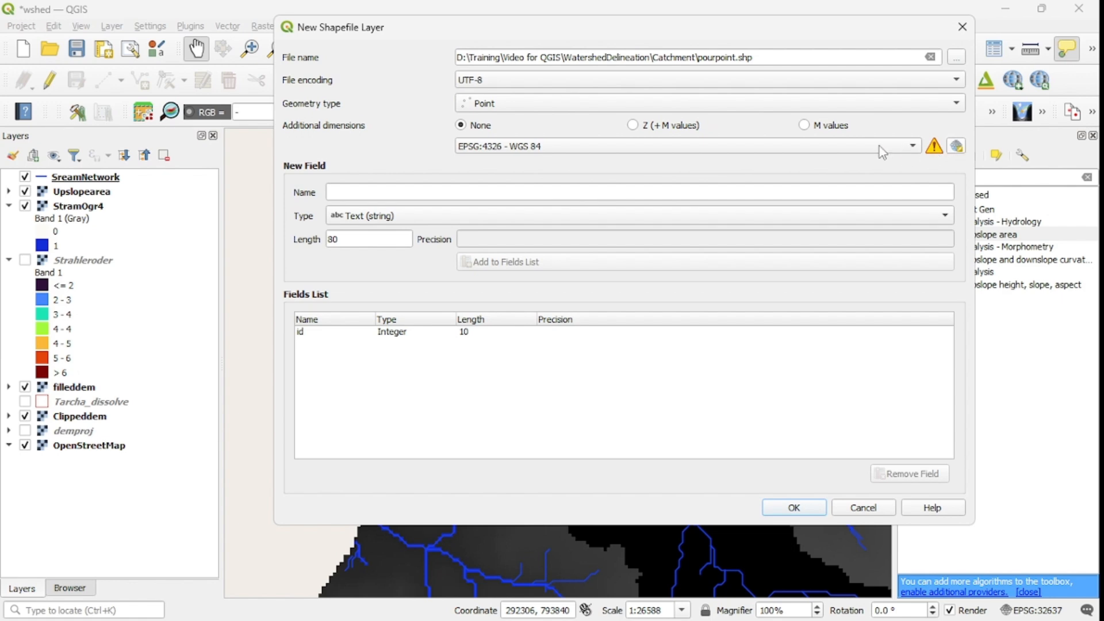
click(957, 145)
click(460, 189)
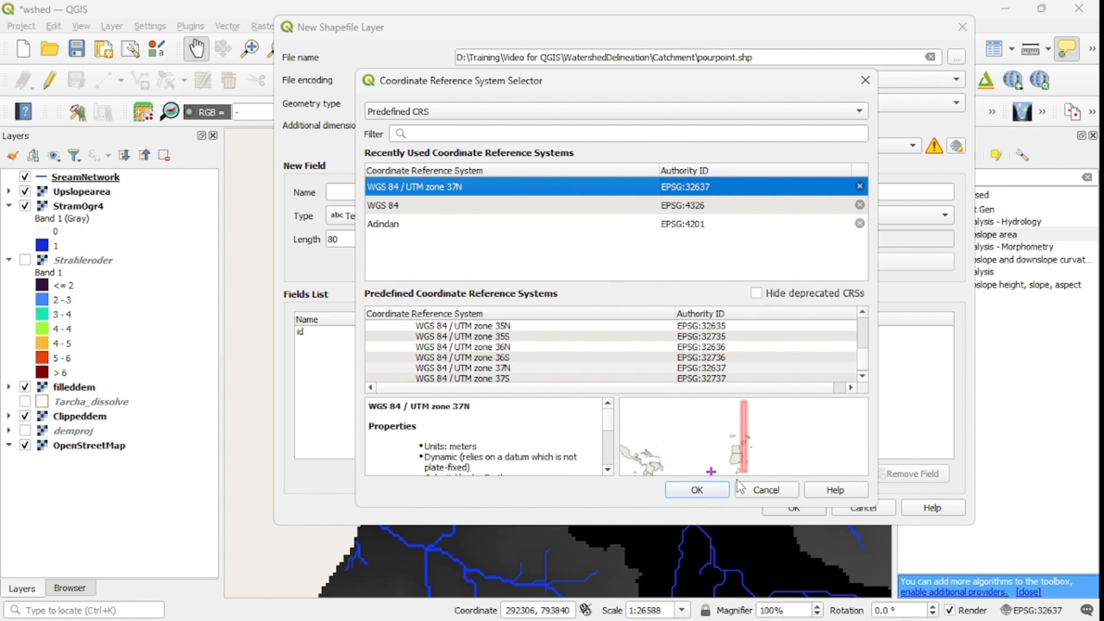
click(699, 490)
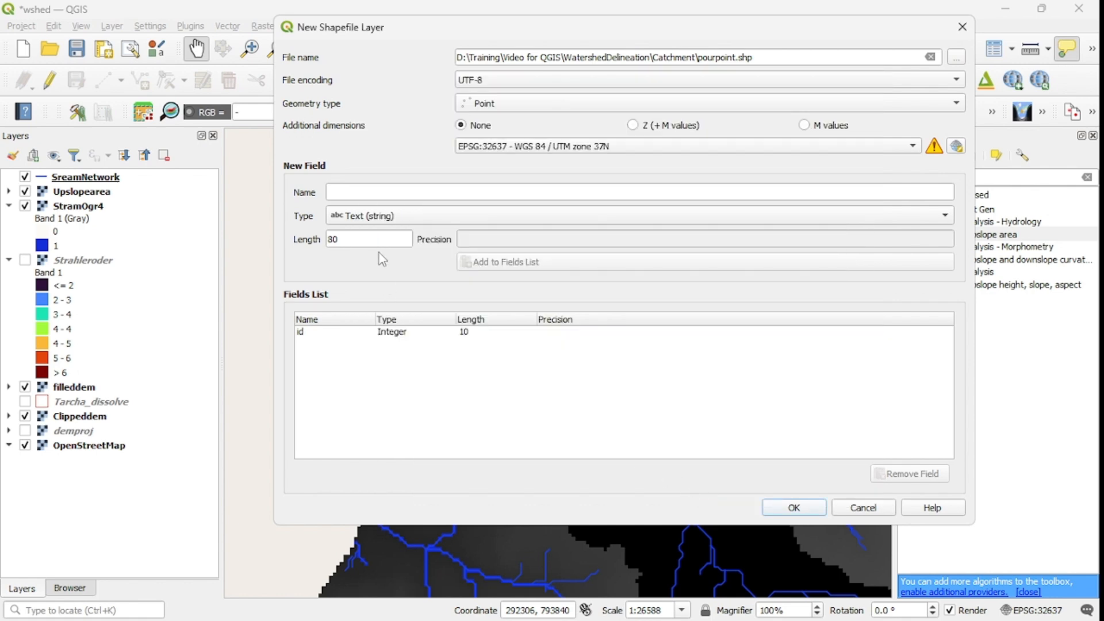
click(793, 507)
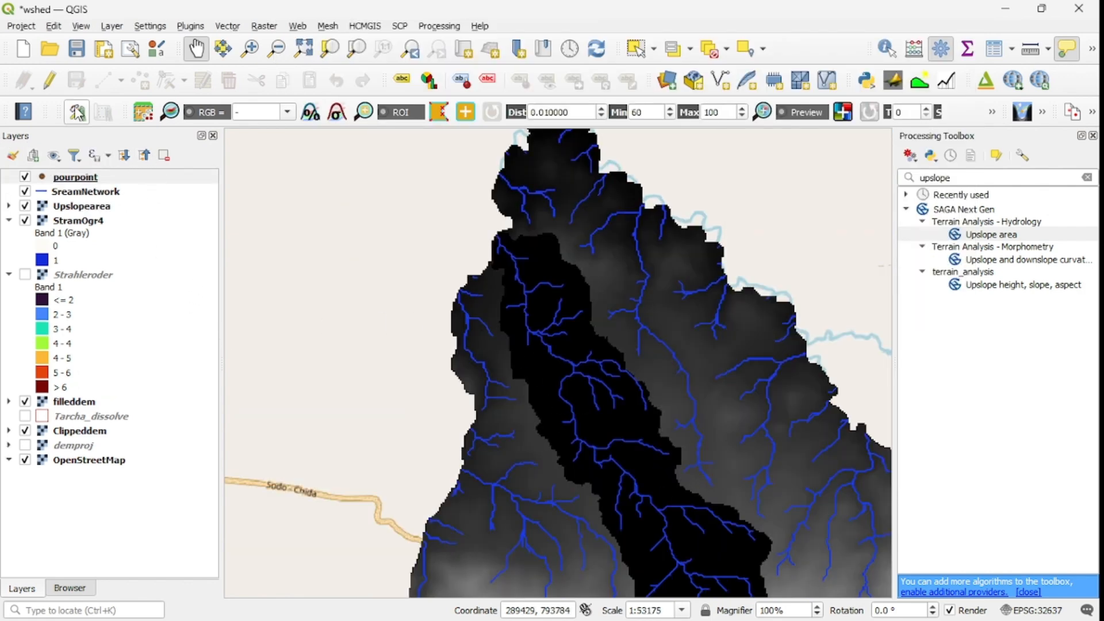
Step: Turn on editing for the pourpoint layer and activate adding point features to it
click(51, 84)
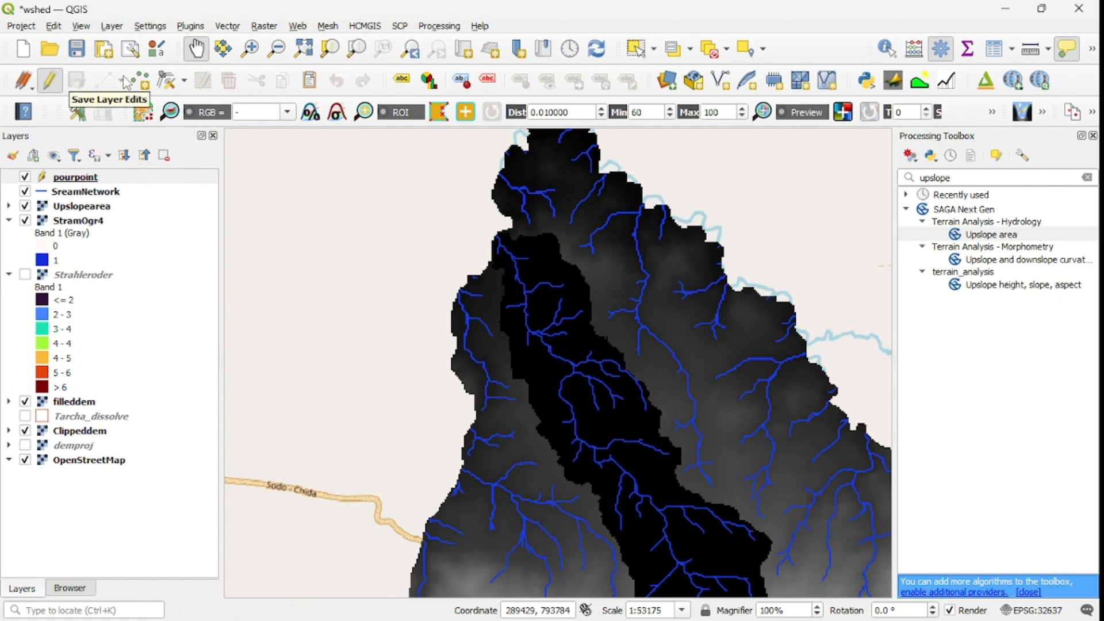
click(140, 79)
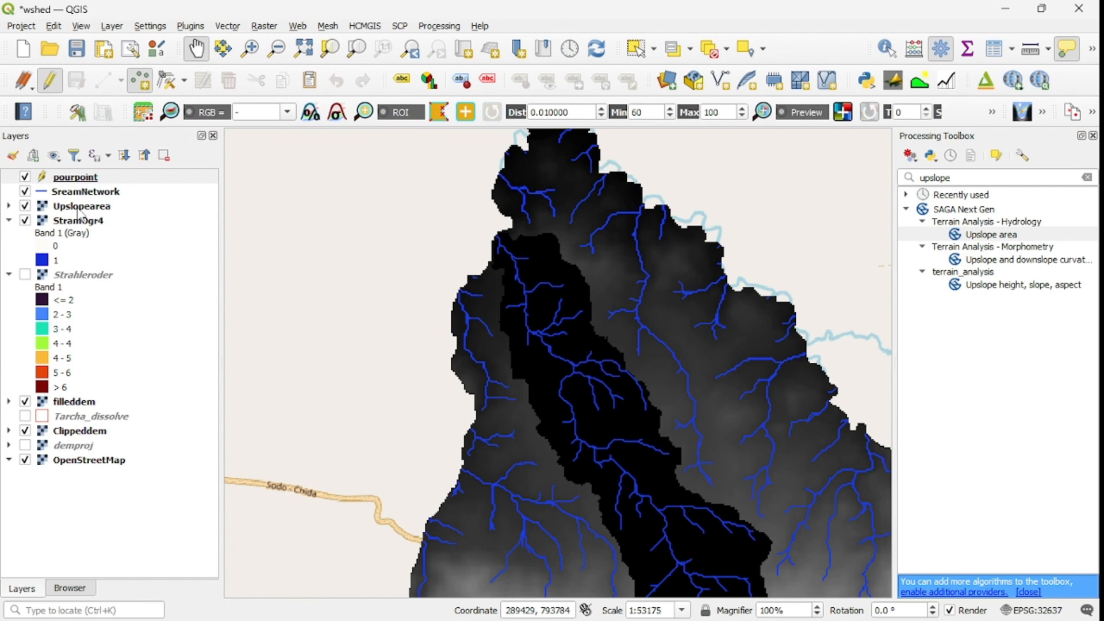
click(78, 179)
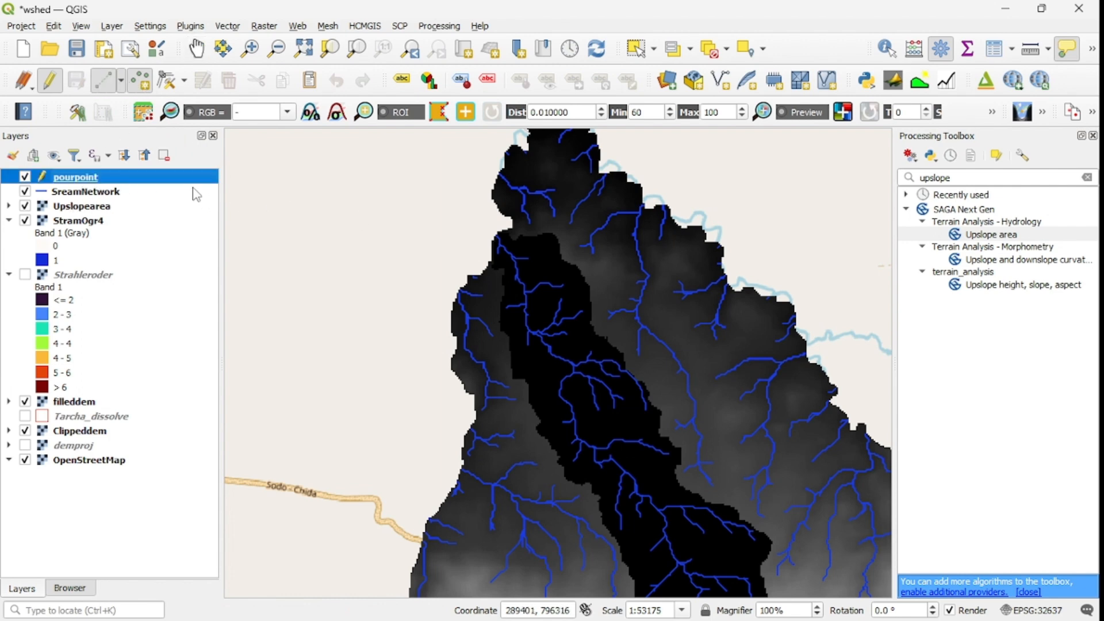
Step: Move the Upslopearea layer below StramOgr4 so the raster stream cells show at the upslope area's outlet
scroll(509, 242, up, 1)
scroll(508, 242, up, 2)
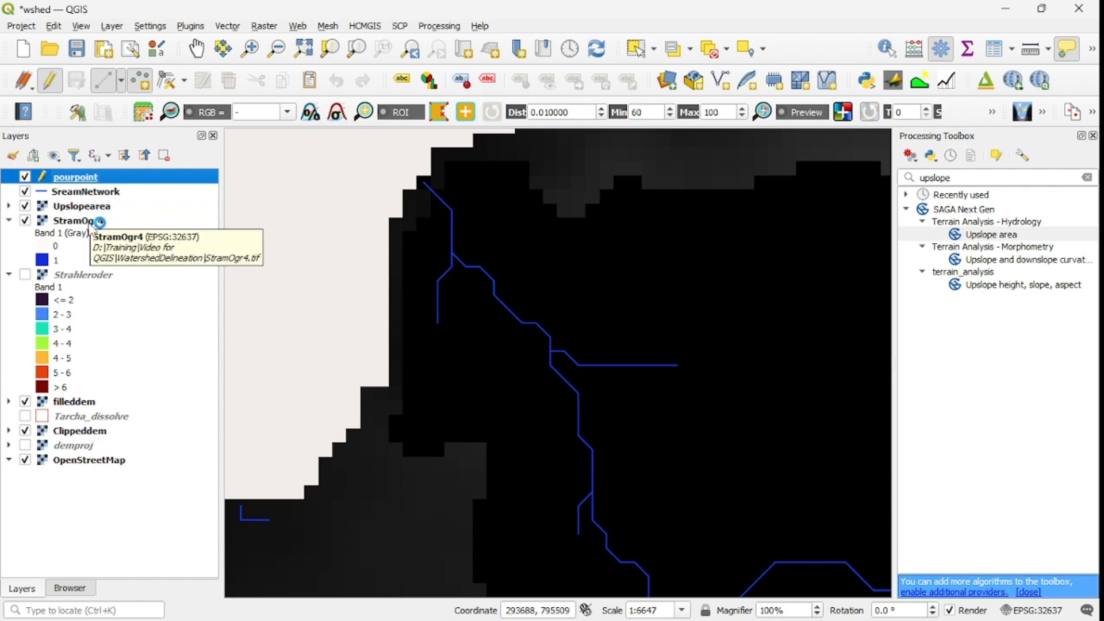
drag(79, 211, 113, 229)
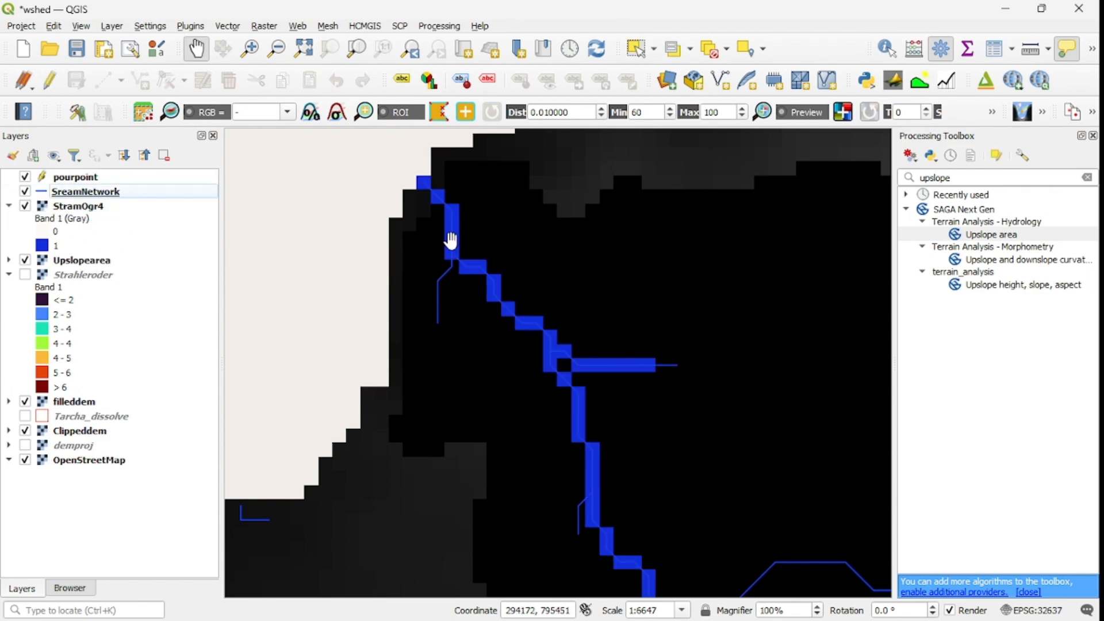
scroll(420, 182, up, 2)
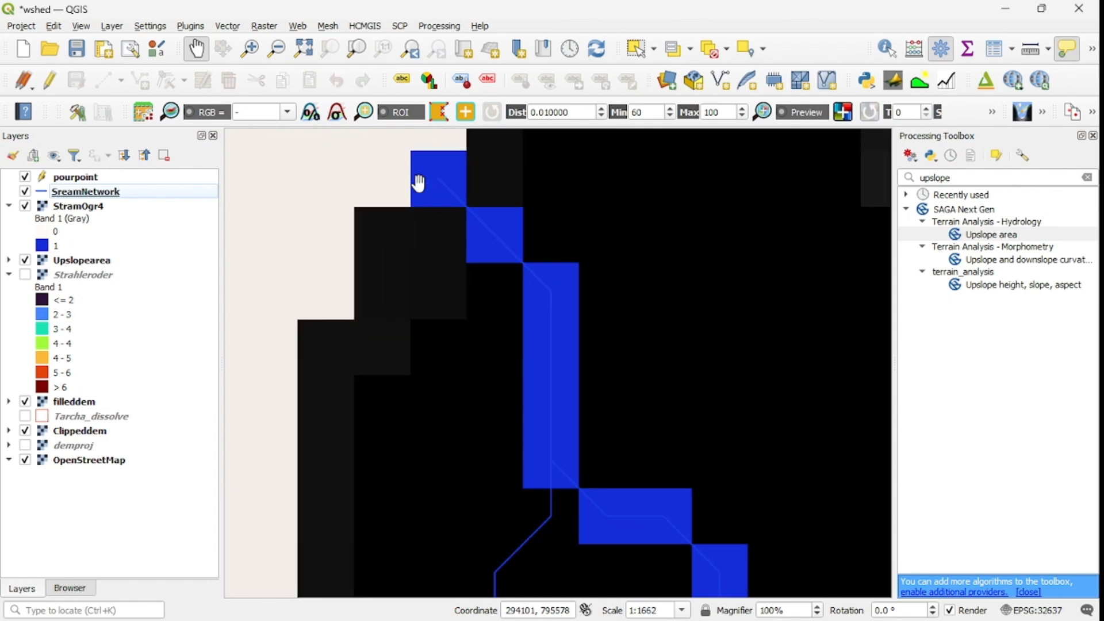
Step: Add a pourpoint feature with id 1 on the northernmost StramOgr4 stream cell at the outlet, and save and end the layer edits
click(87, 178)
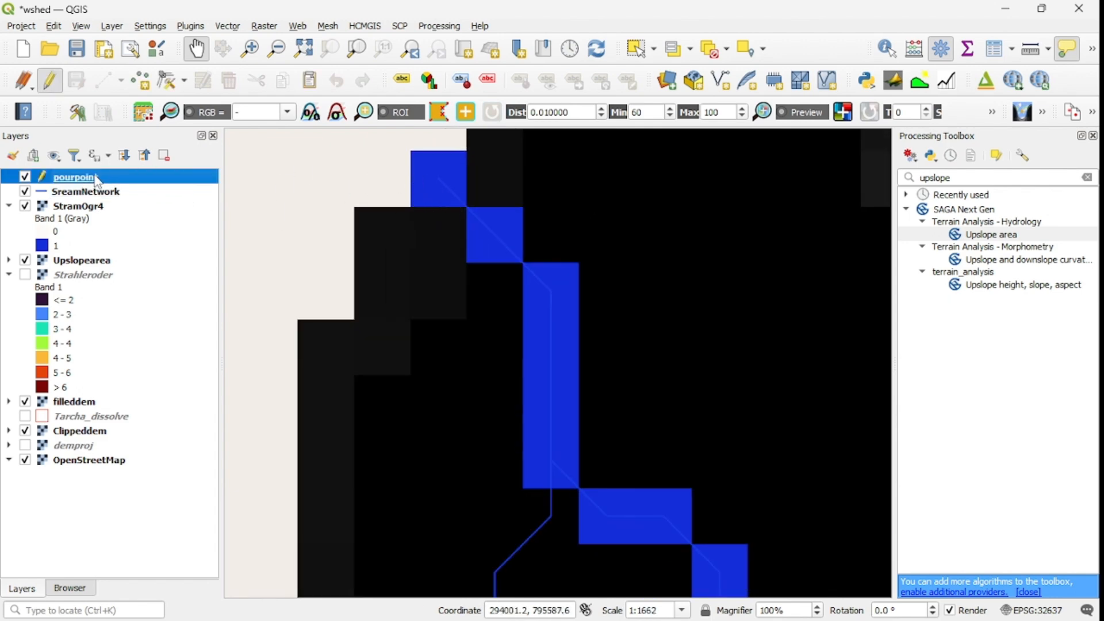
click(131, 84)
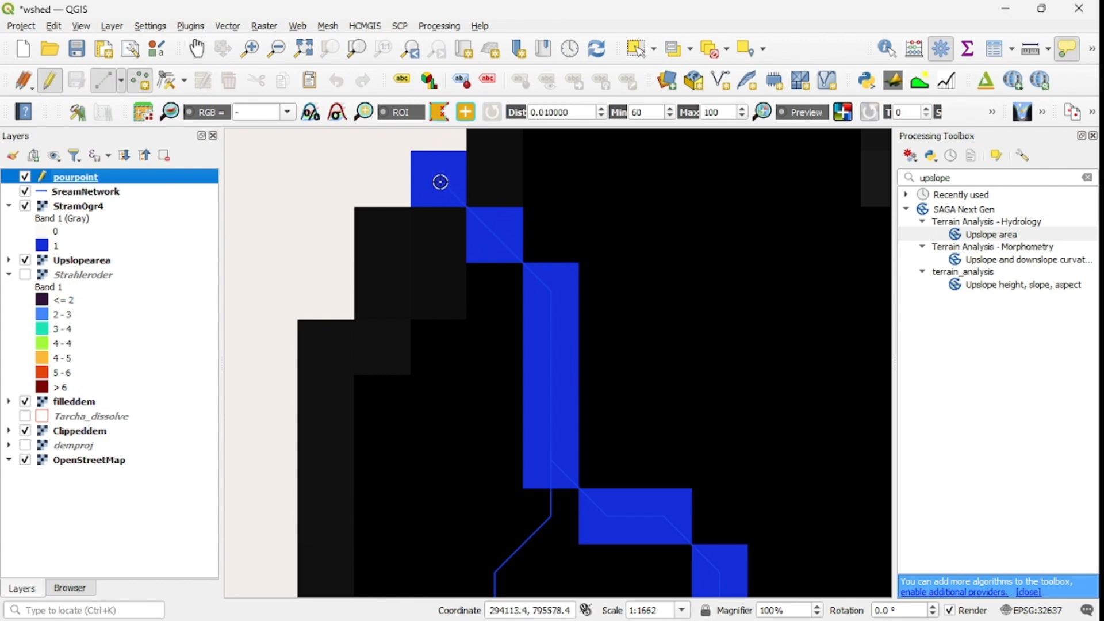
click(458, 202)
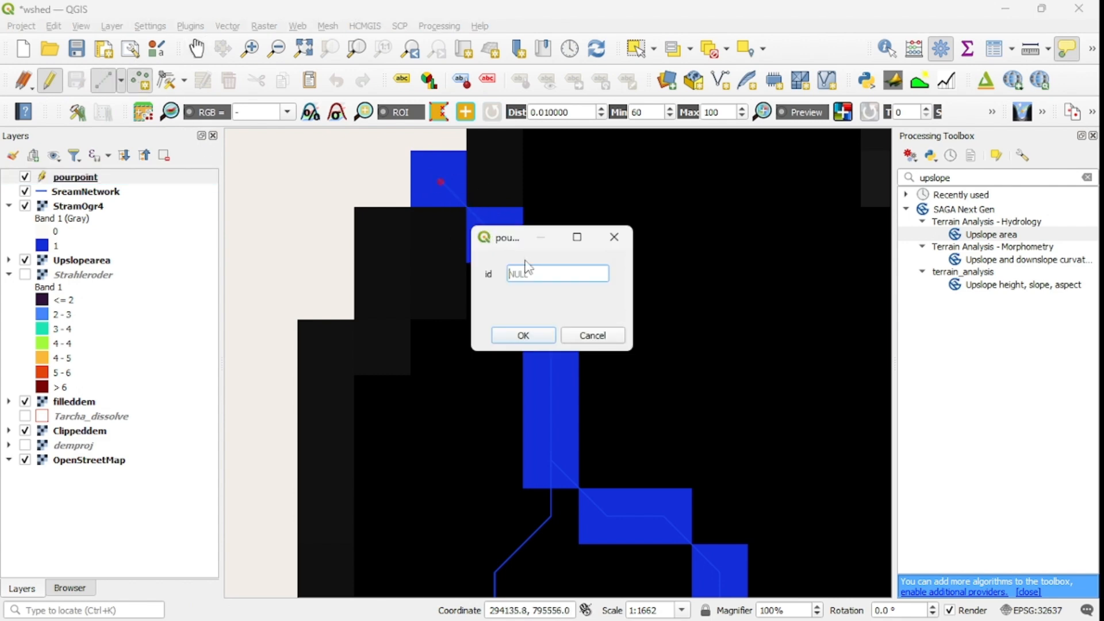
text(1)
click(524, 336)
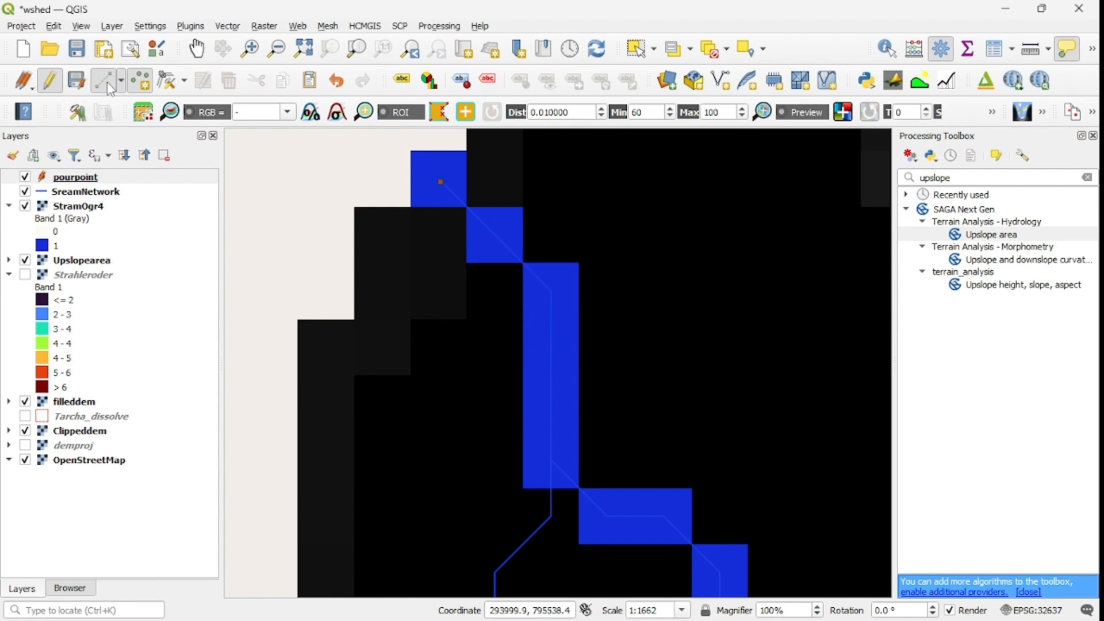
click(77, 80)
click(47, 87)
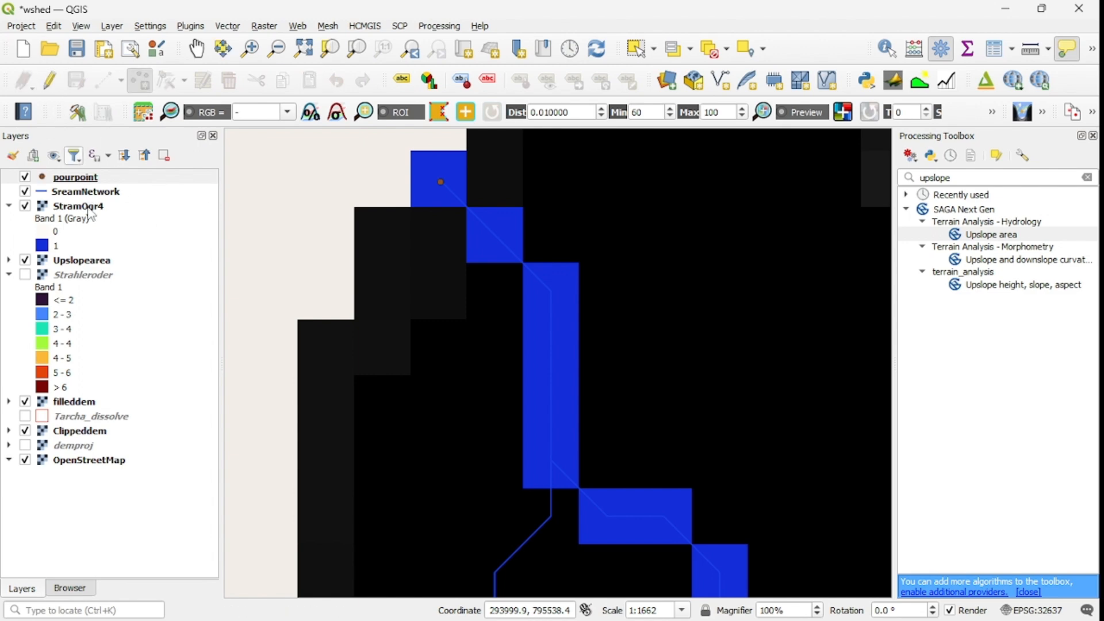
Step: Open the pourpoint layer's attribute table and bring up its field calculator
right_click(75, 178)
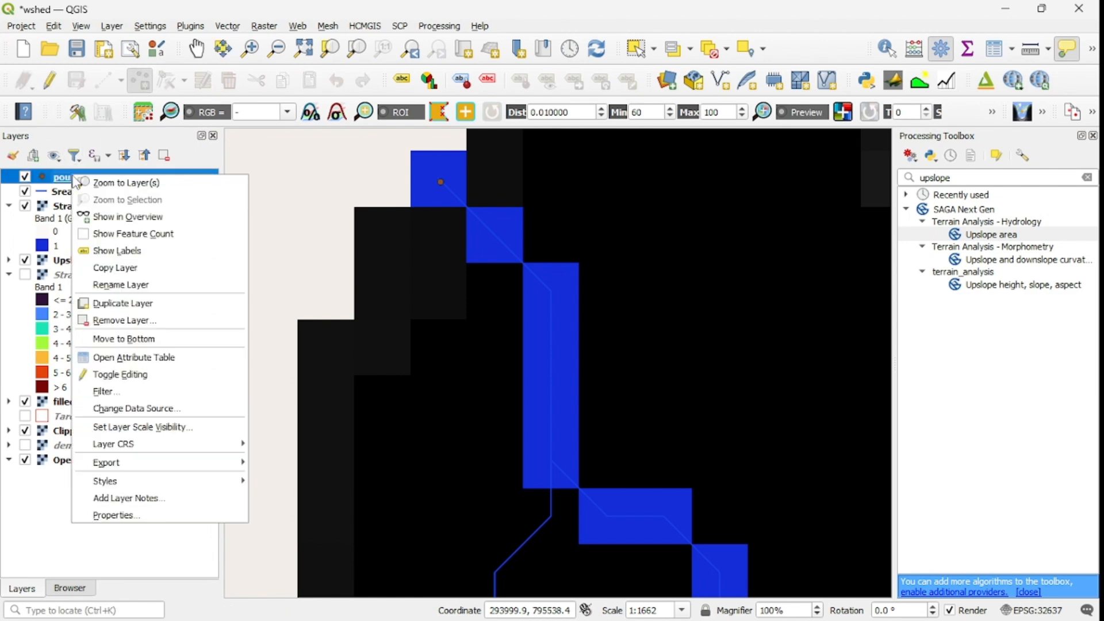
click(158, 361)
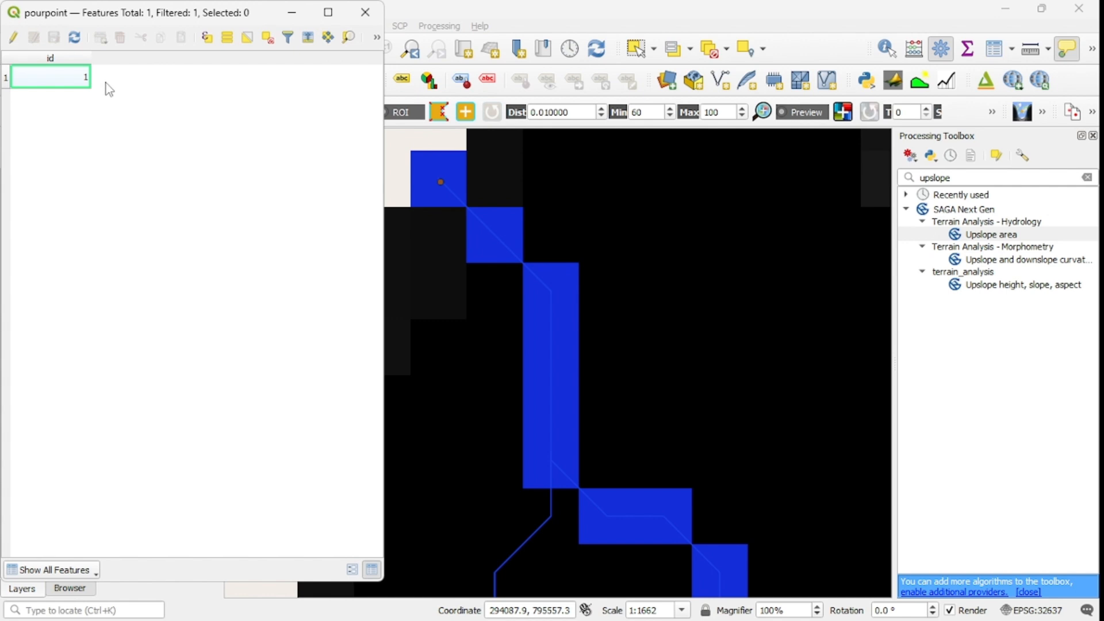
click(377, 38)
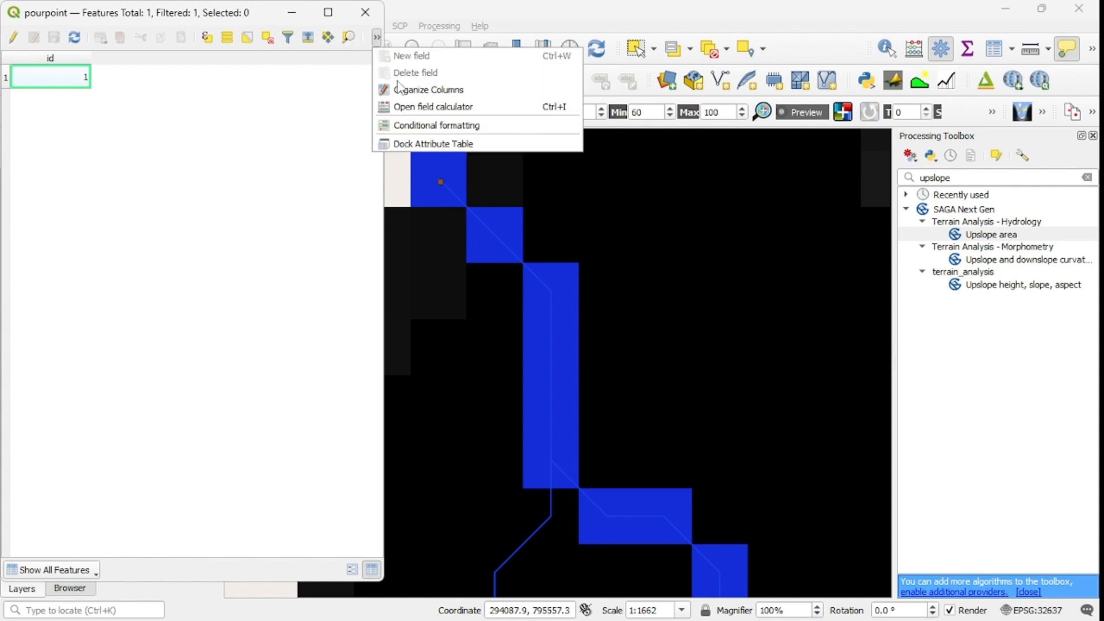
click(440, 109)
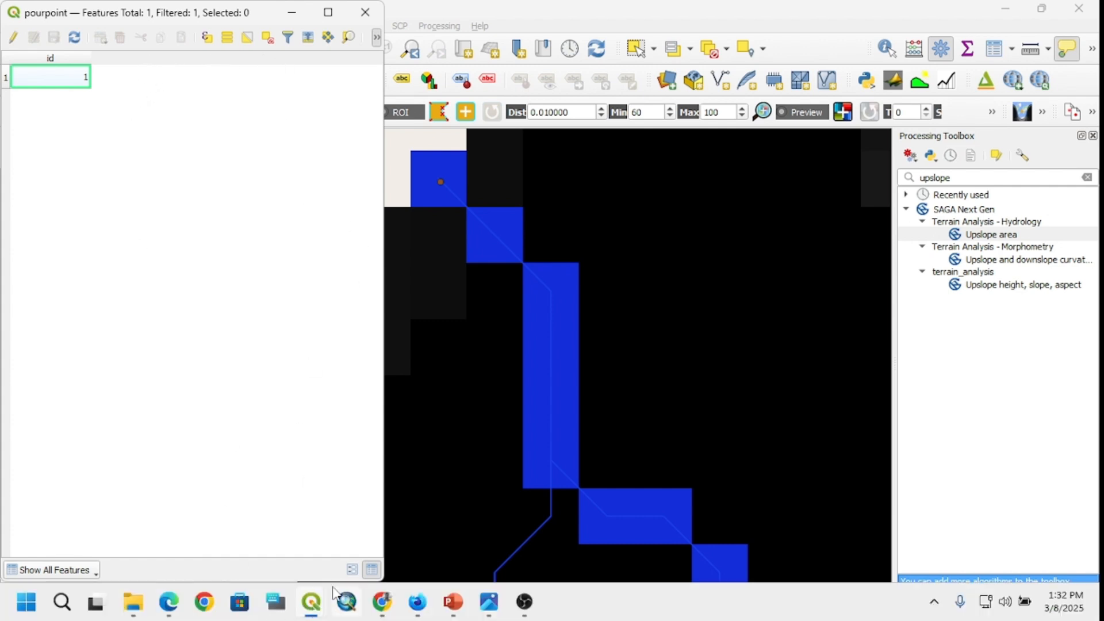
mouse_move(319, 604)
click(390, 535)
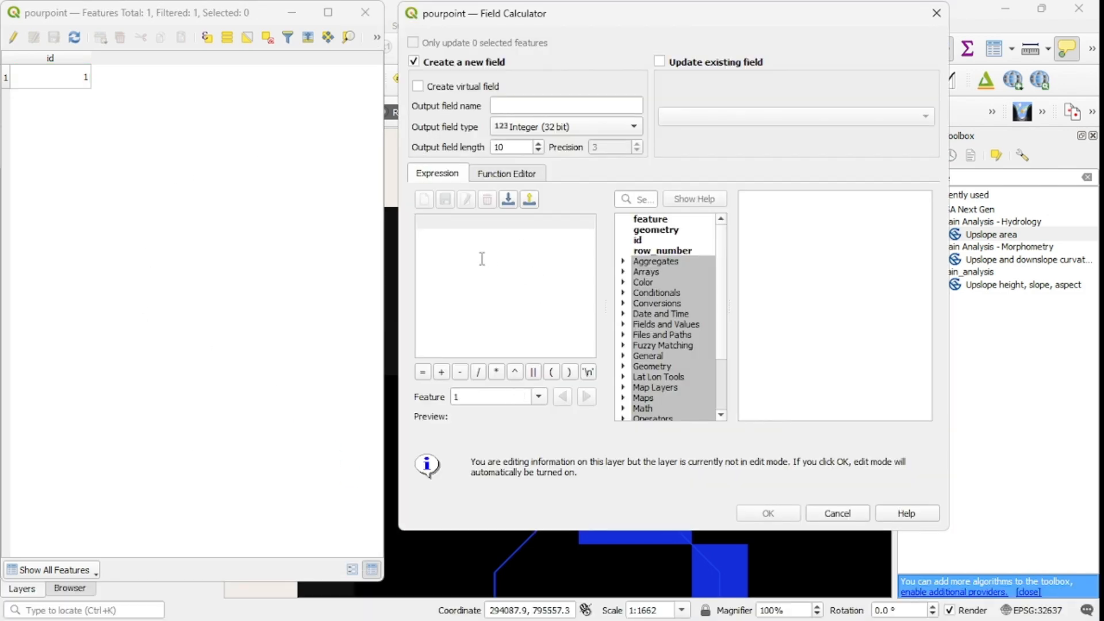
Step: Create a decimal number (real) field named x_coord in the pourpoint table, calculated with the expression $x
click(514, 104)
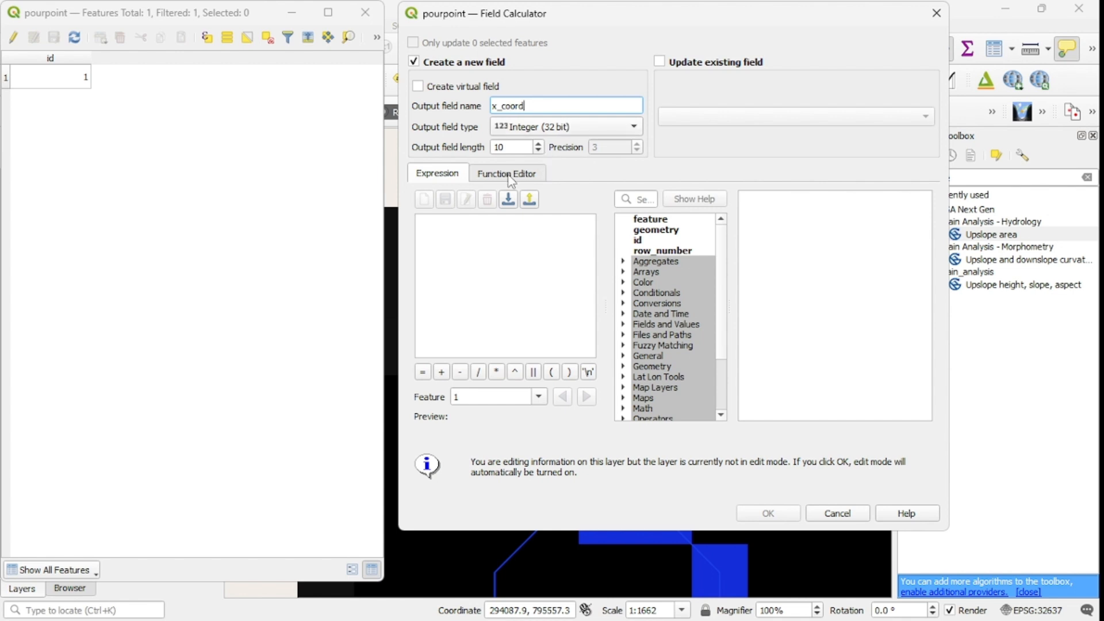
click(573, 131)
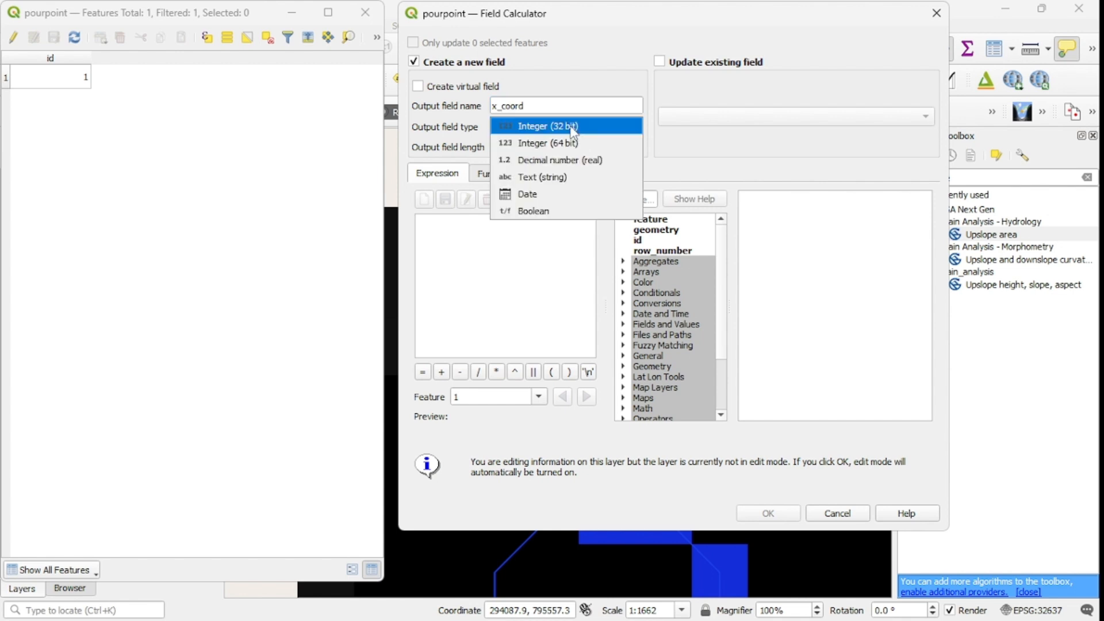
click(569, 160)
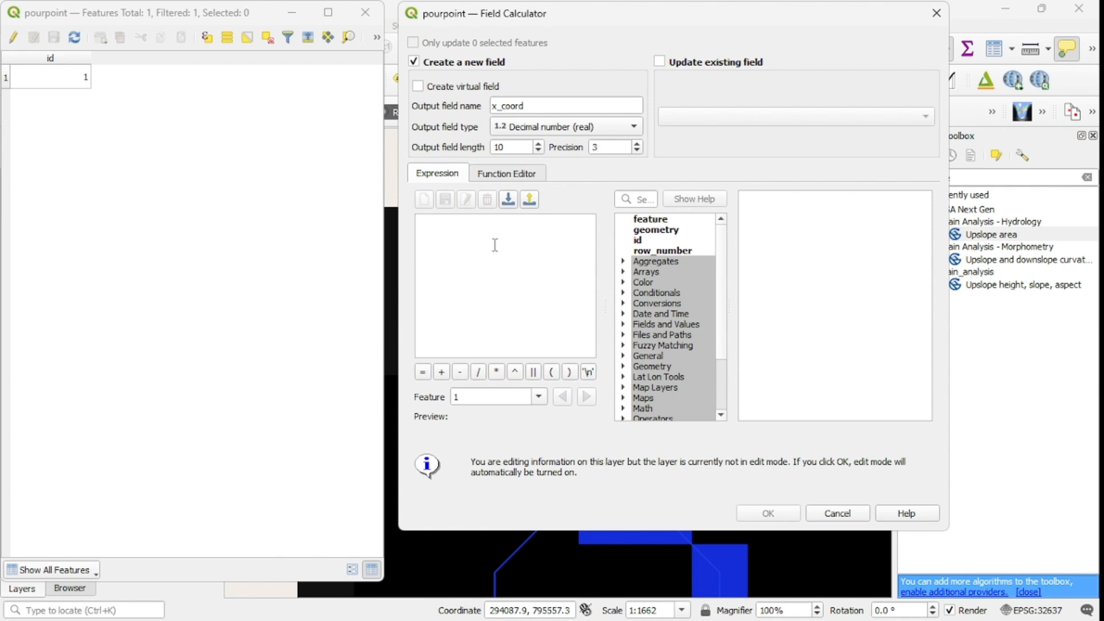
click(436, 223)
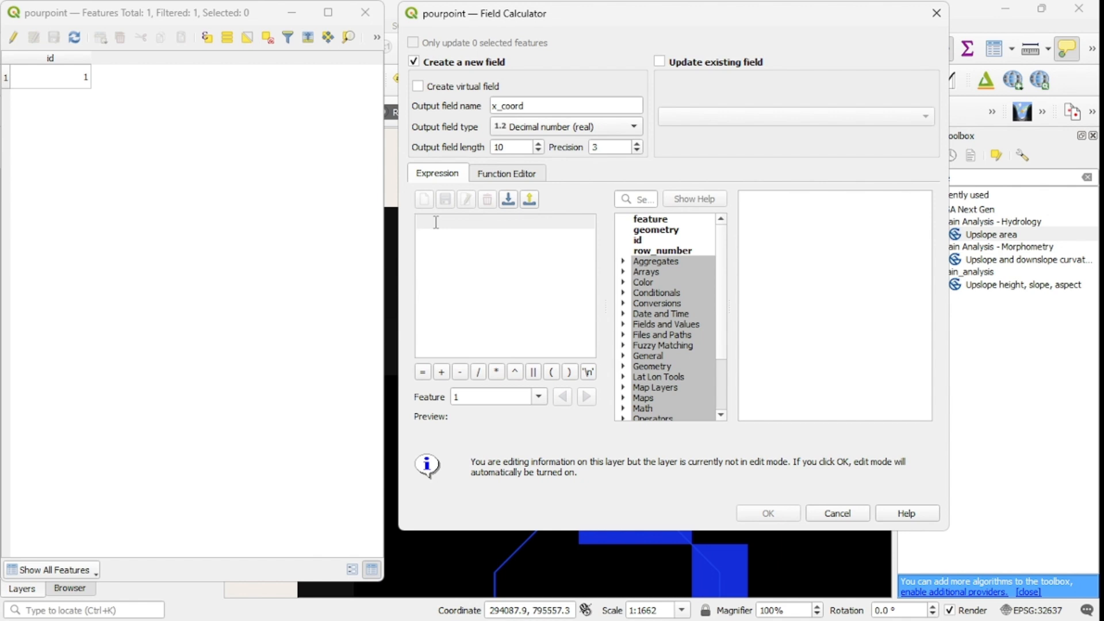
text($)
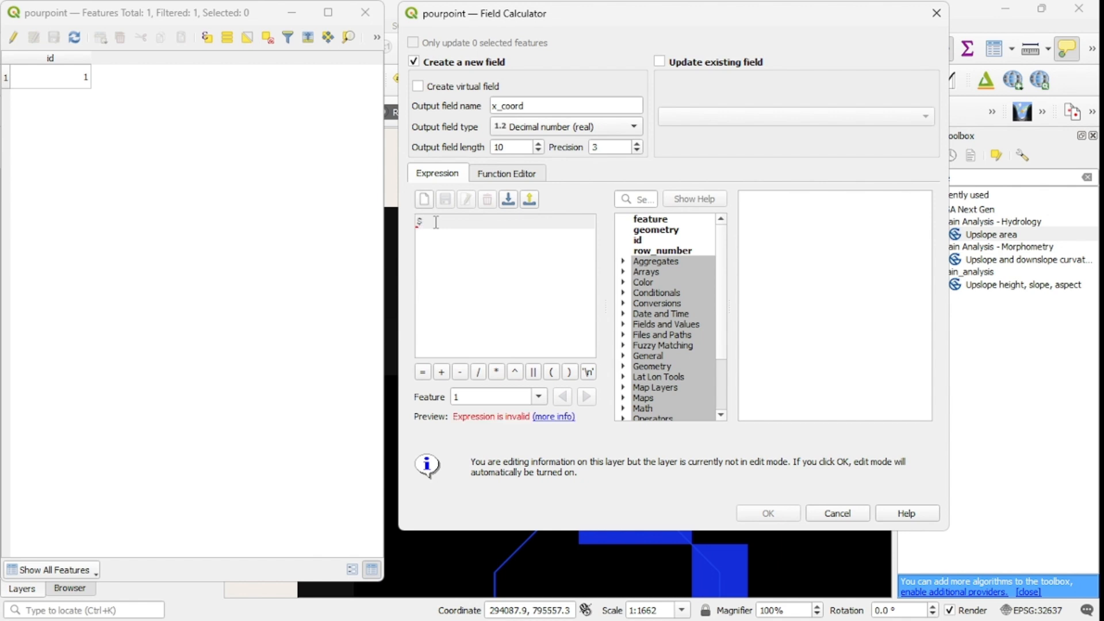
text(x)
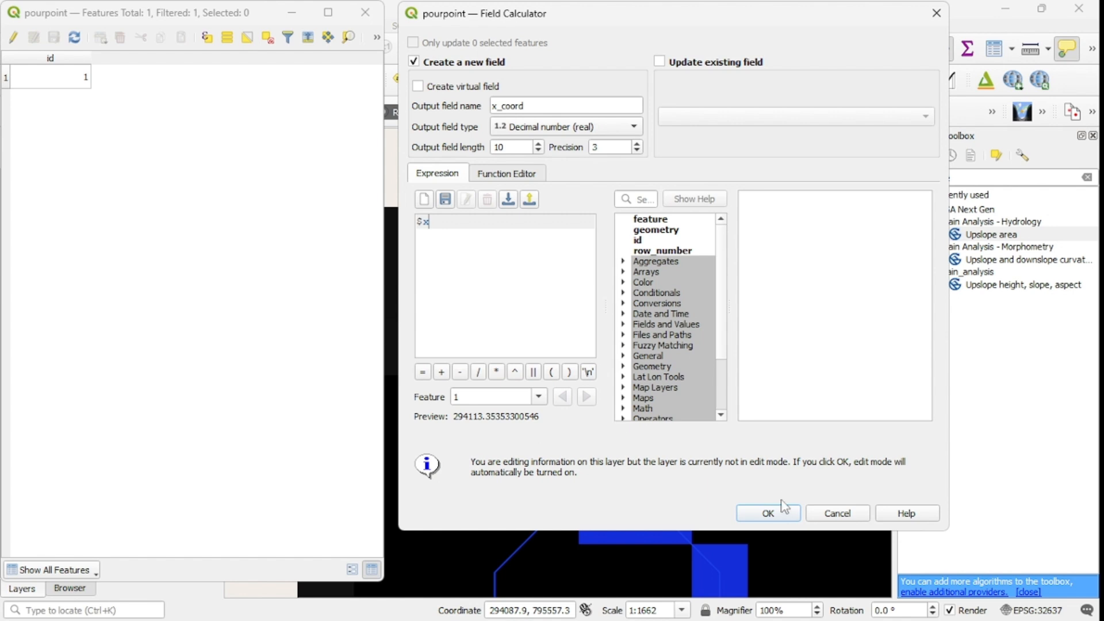
click(770, 514)
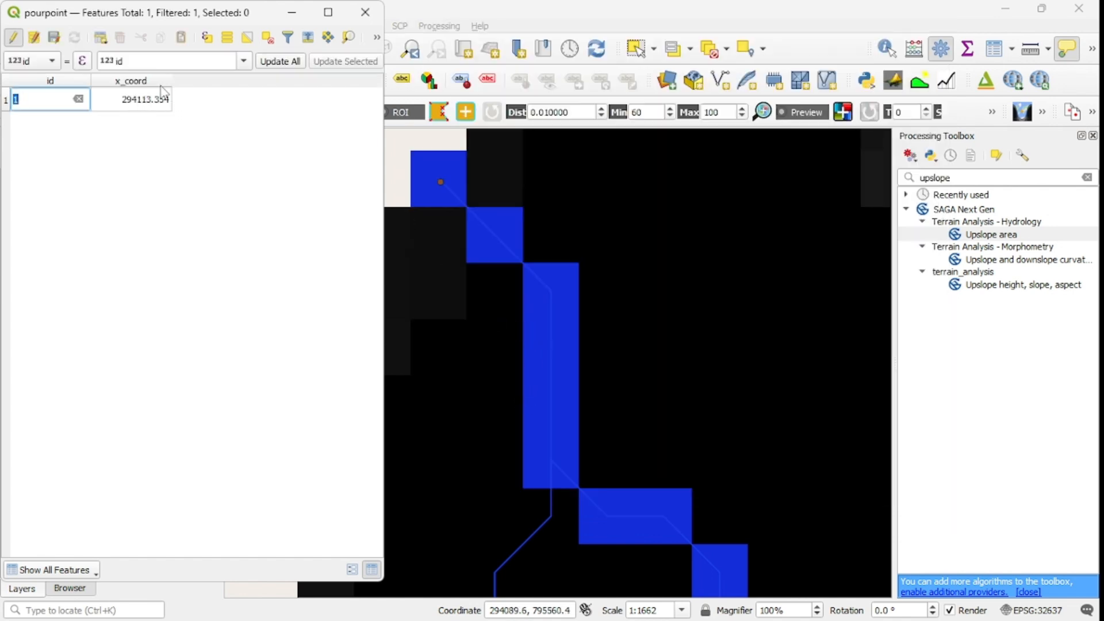
Step: Create a decimal number (real) field named y_coord calculated with $y, and save and end the pourpoint table edits
click(377, 37)
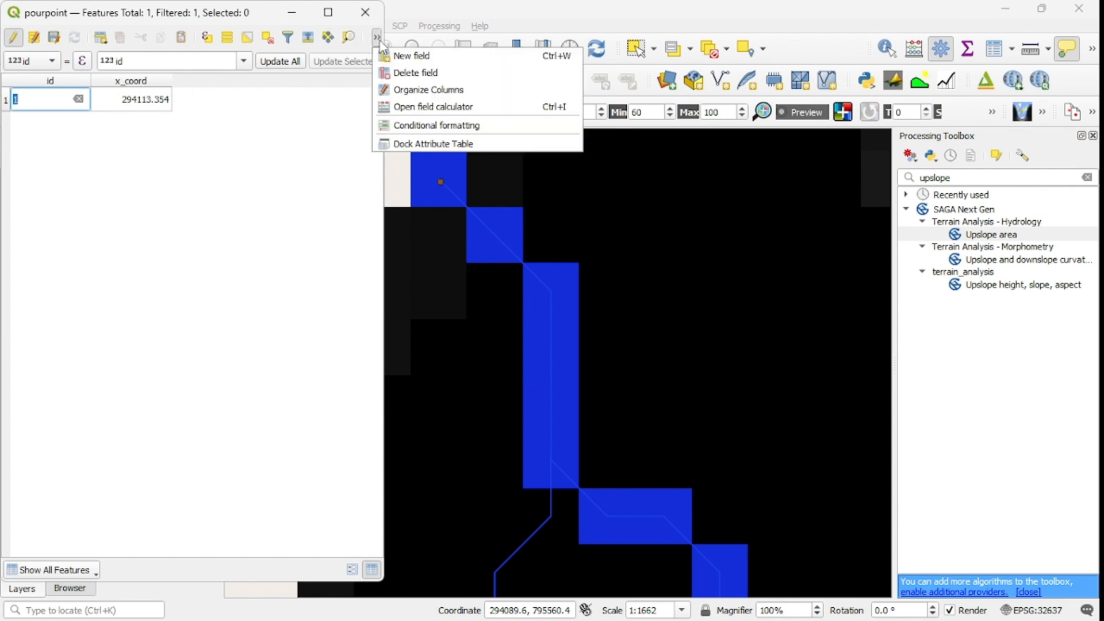
click(451, 110)
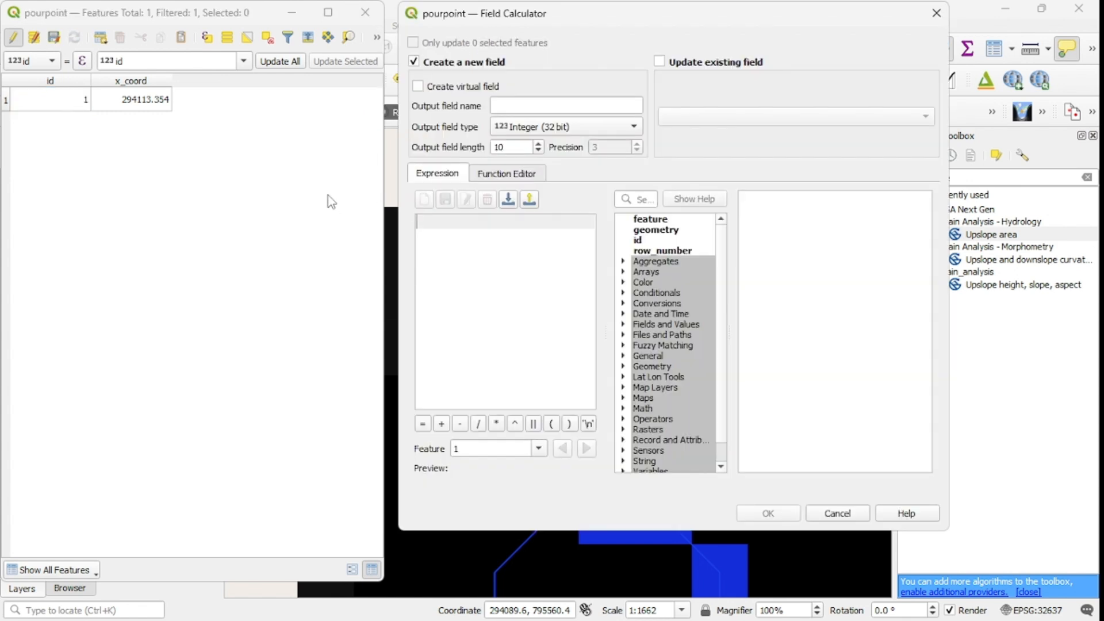
click(606, 109)
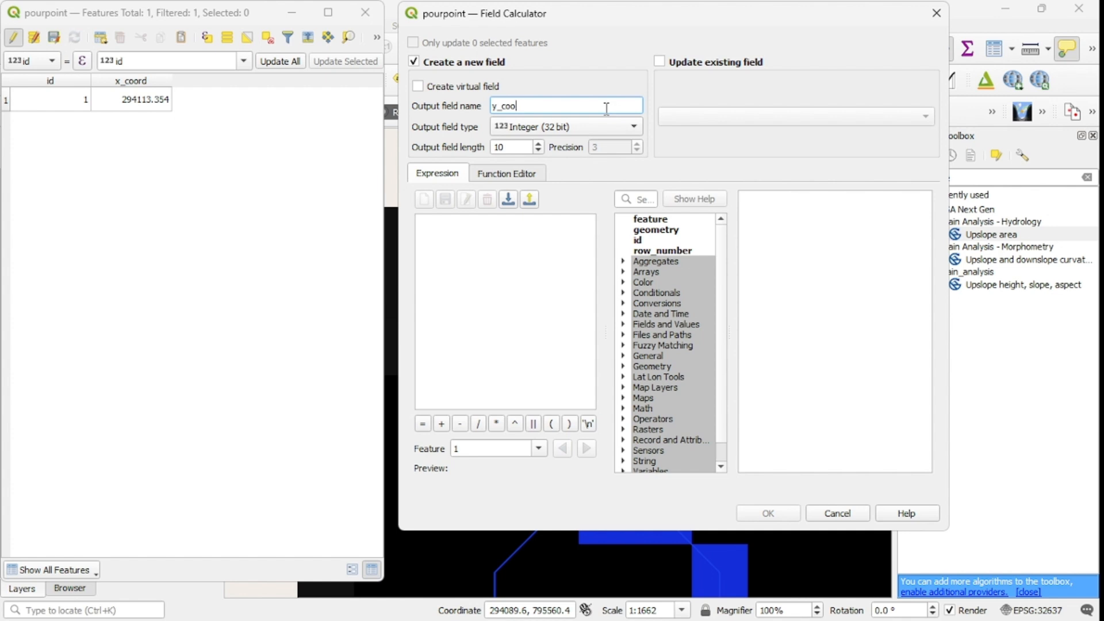
click(585, 128)
click(573, 161)
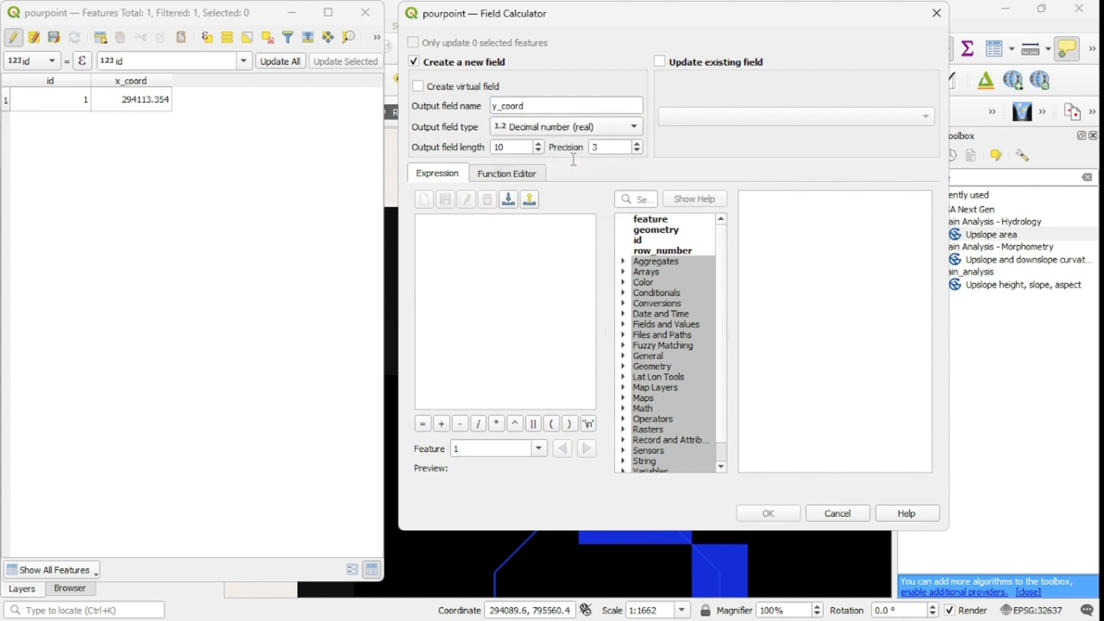
click(419, 224)
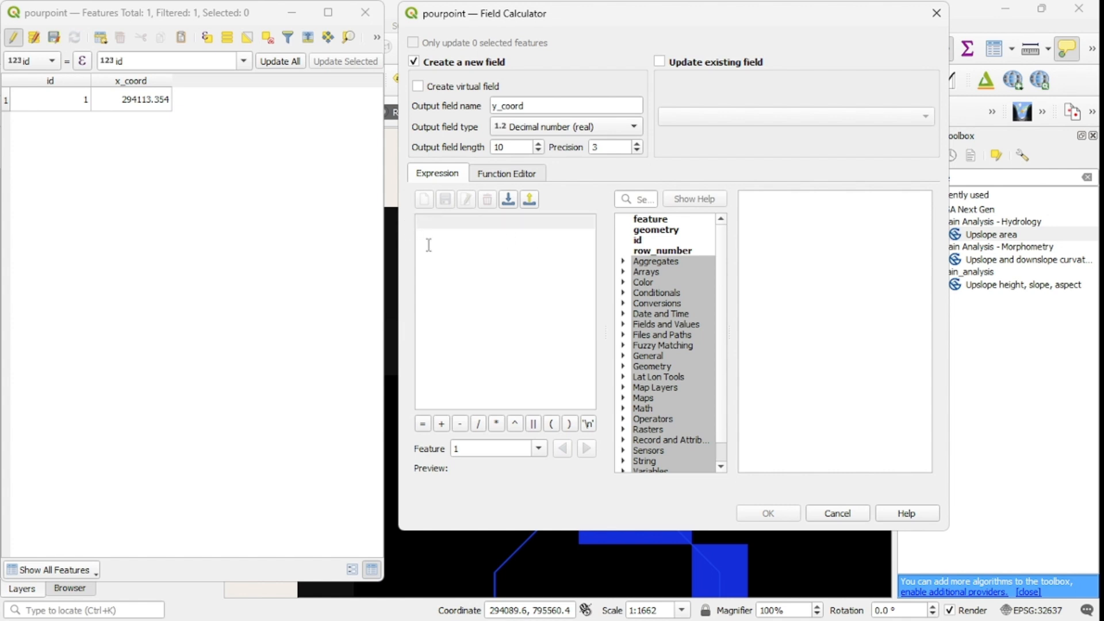
text($)
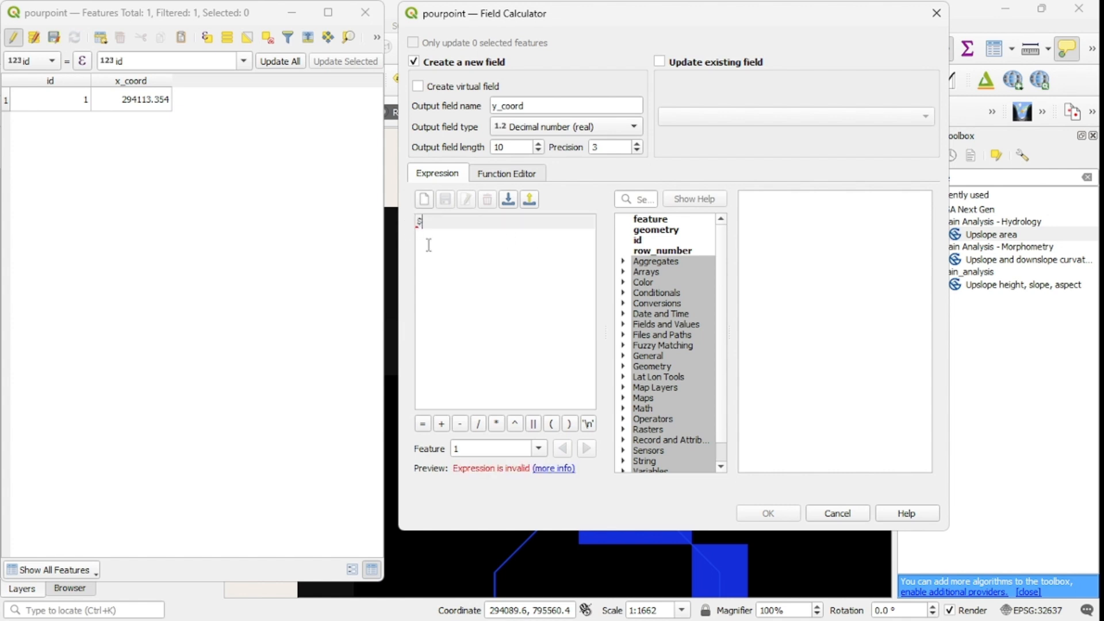
text(y)
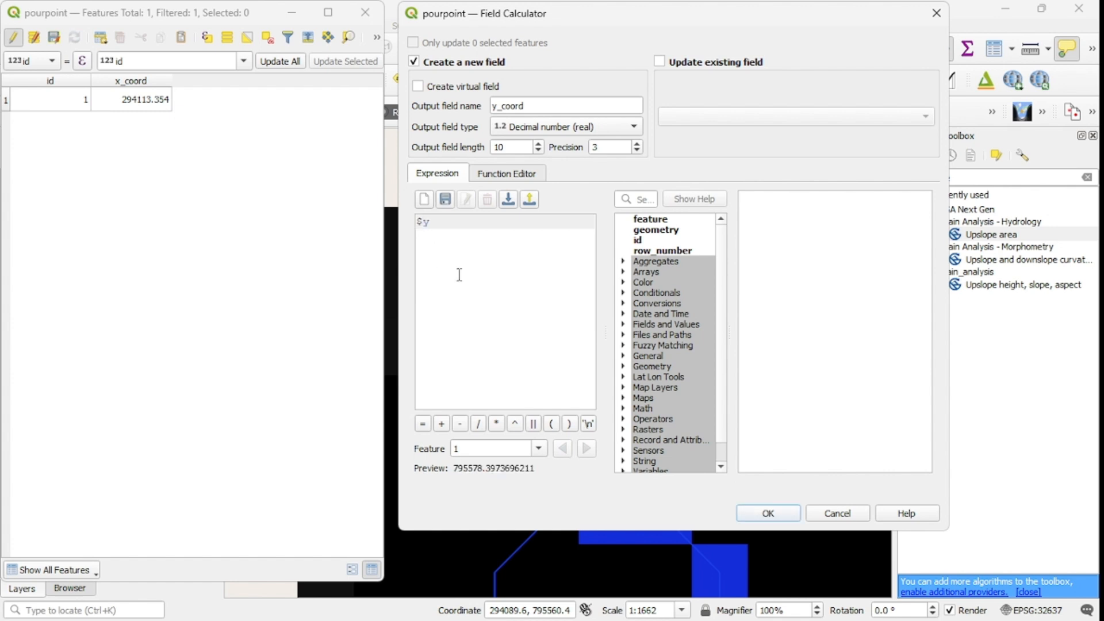
click(768, 513)
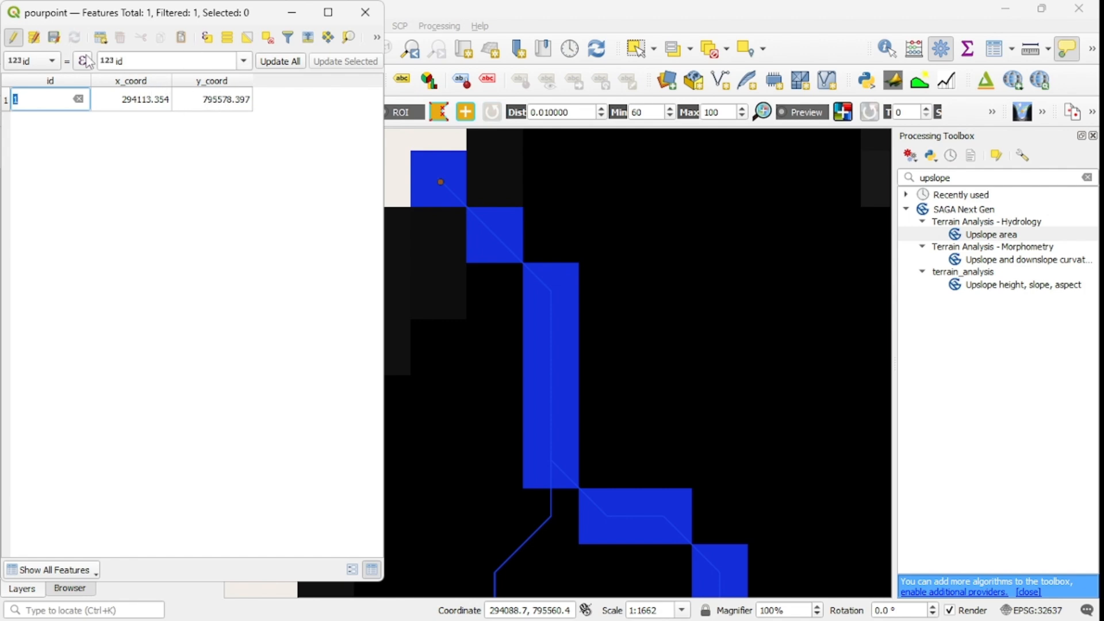
click(54, 37)
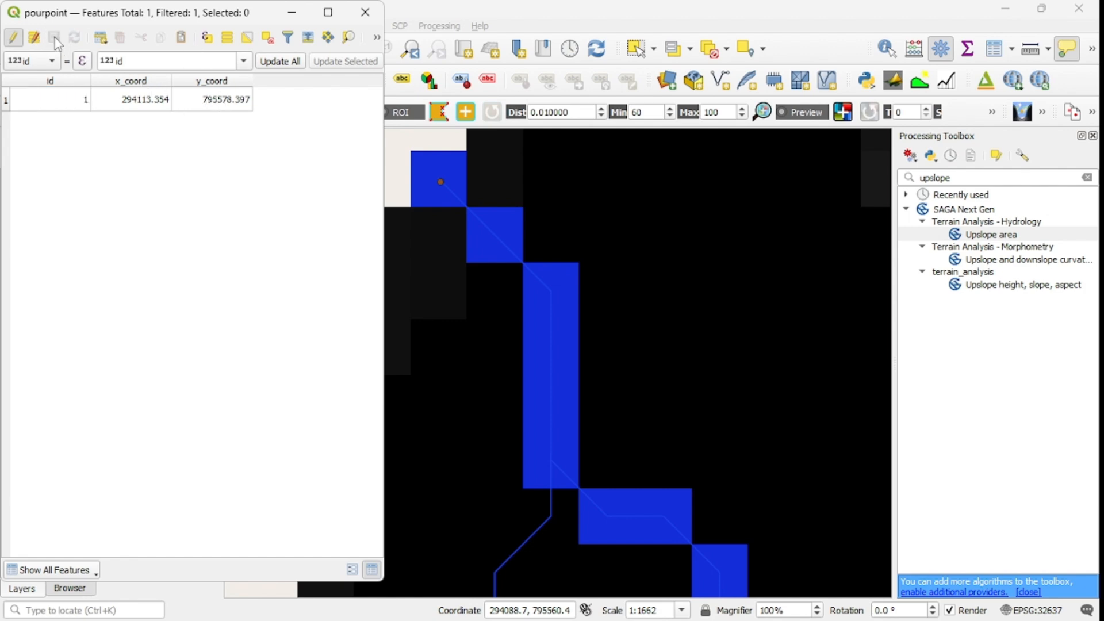
click(14, 38)
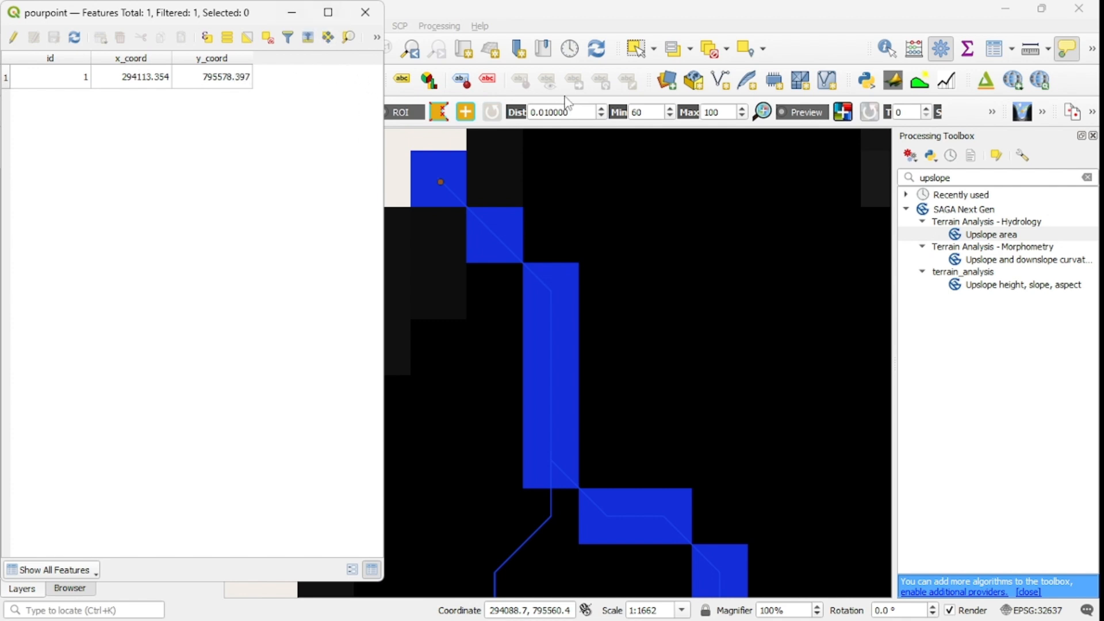
Step: Open the SAGA Upslope Area tool and set its elevation to filleddem and its method to Deterministic 8
double_click(993, 235)
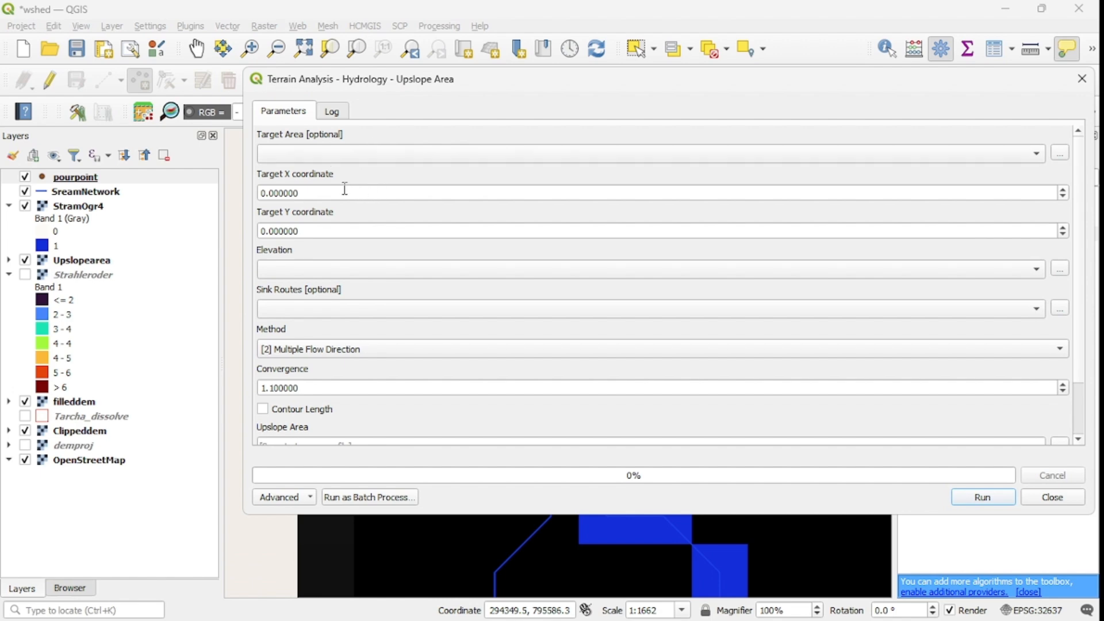
click(331, 194)
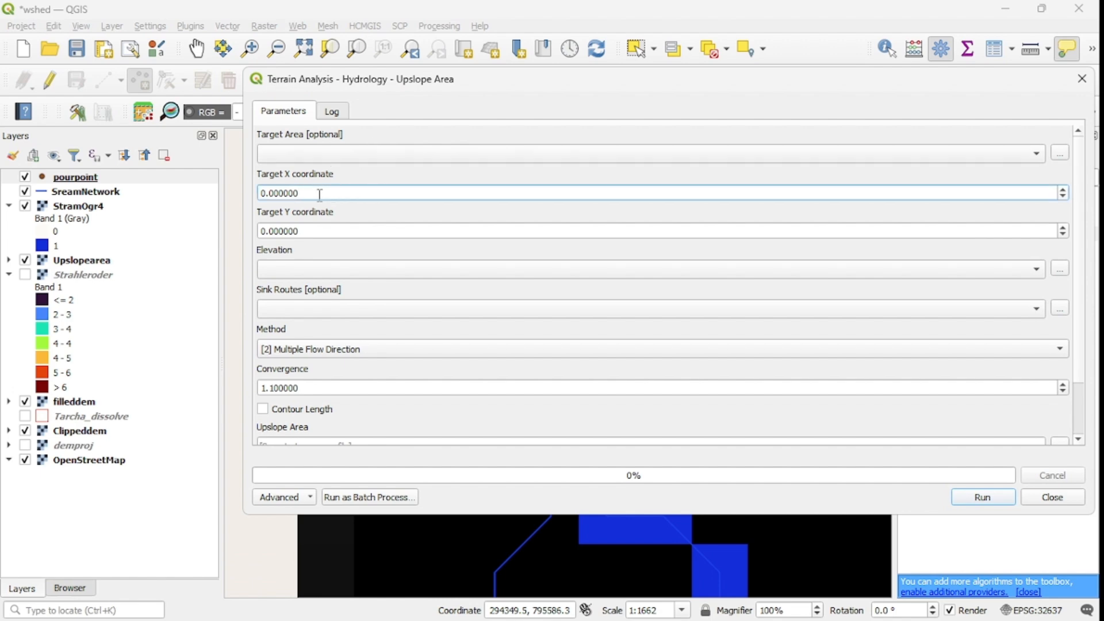
drag(317, 194, 262, 193)
click(440, 357)
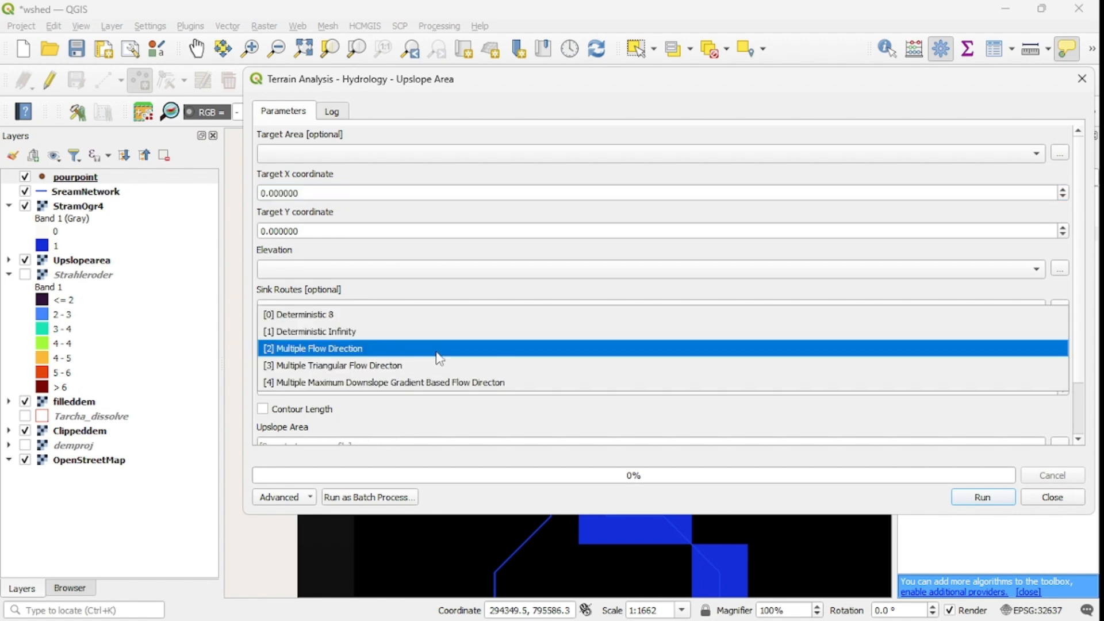
click(321, 316)
click(354, 273)
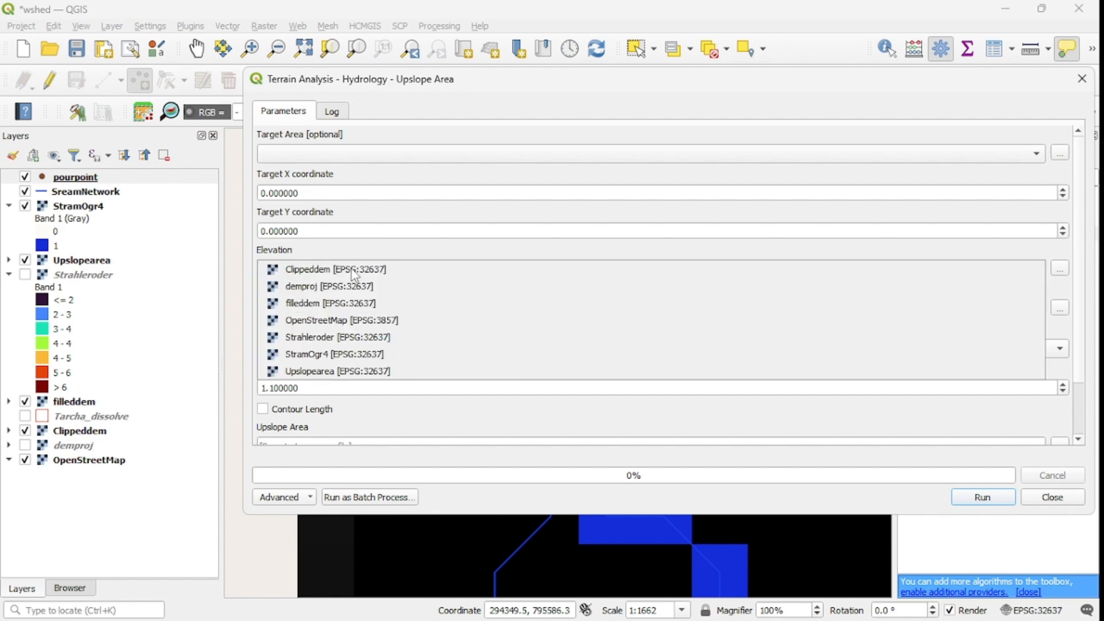
click(336, 305)
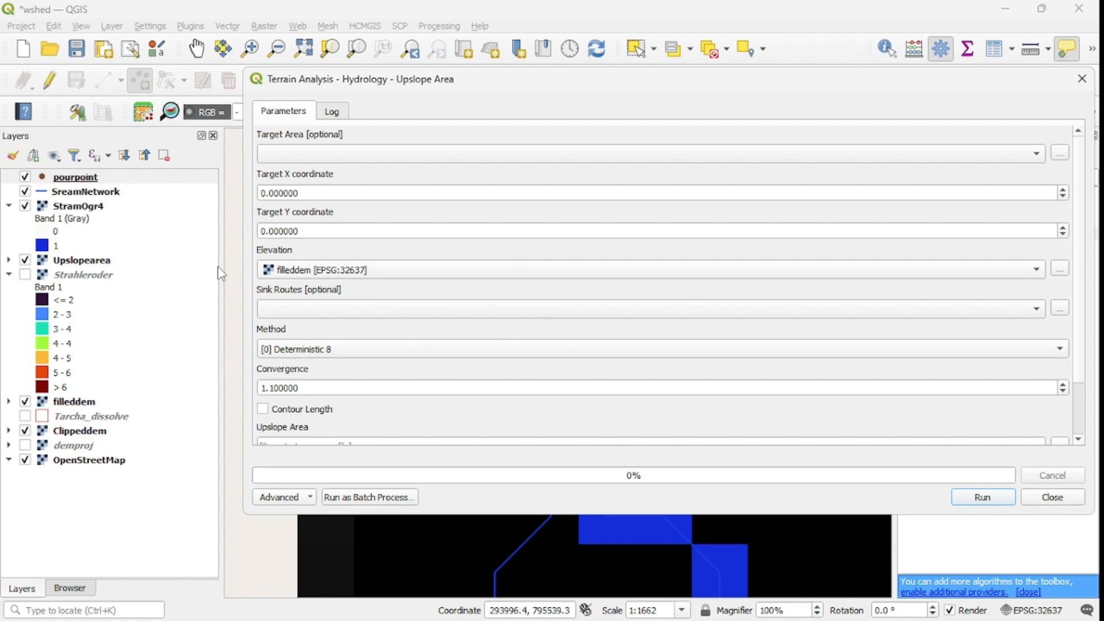
Step: Copy the pour point's x_coord value 294113.354 into the Upslope Area target X coordinate, and close the tool without running it
mouse_move(313, 607)
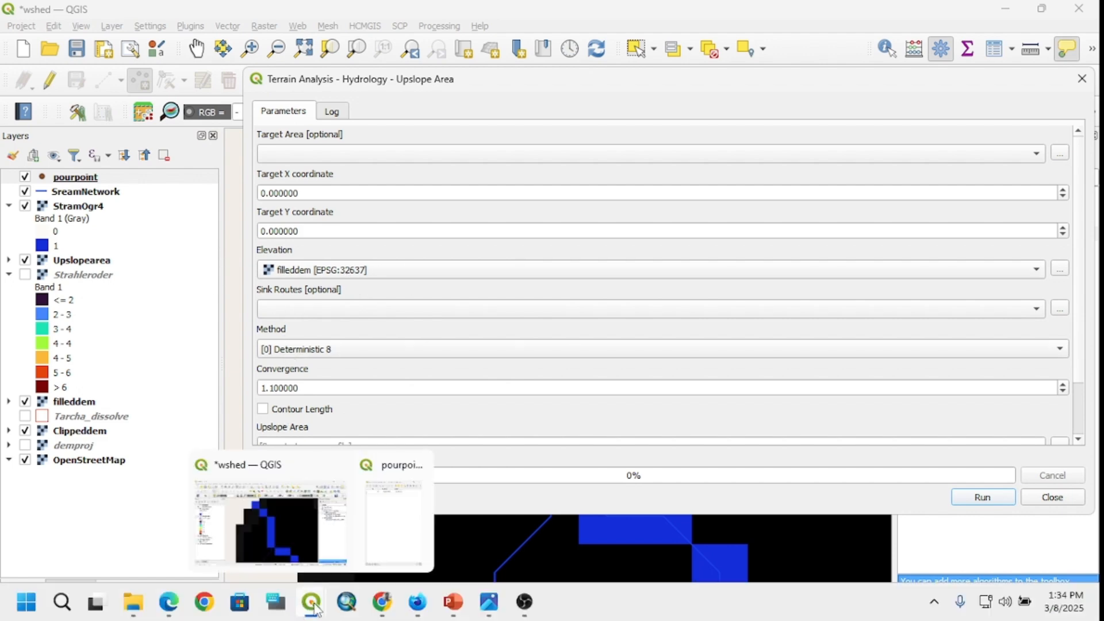
click(369, 521)
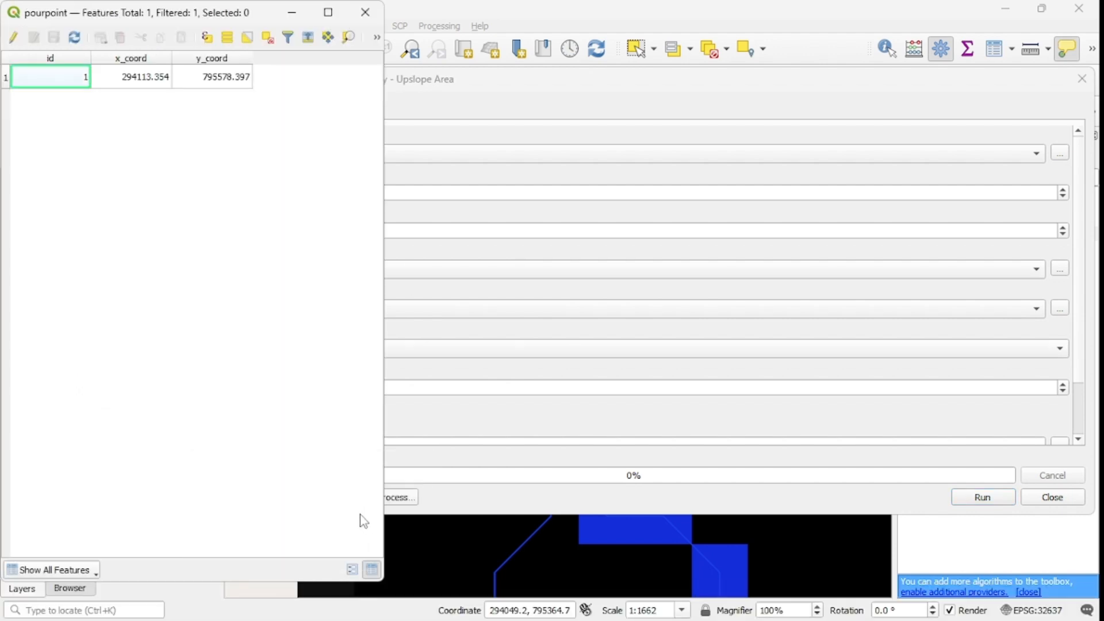
click(139, 83)
right_click(136, 80)
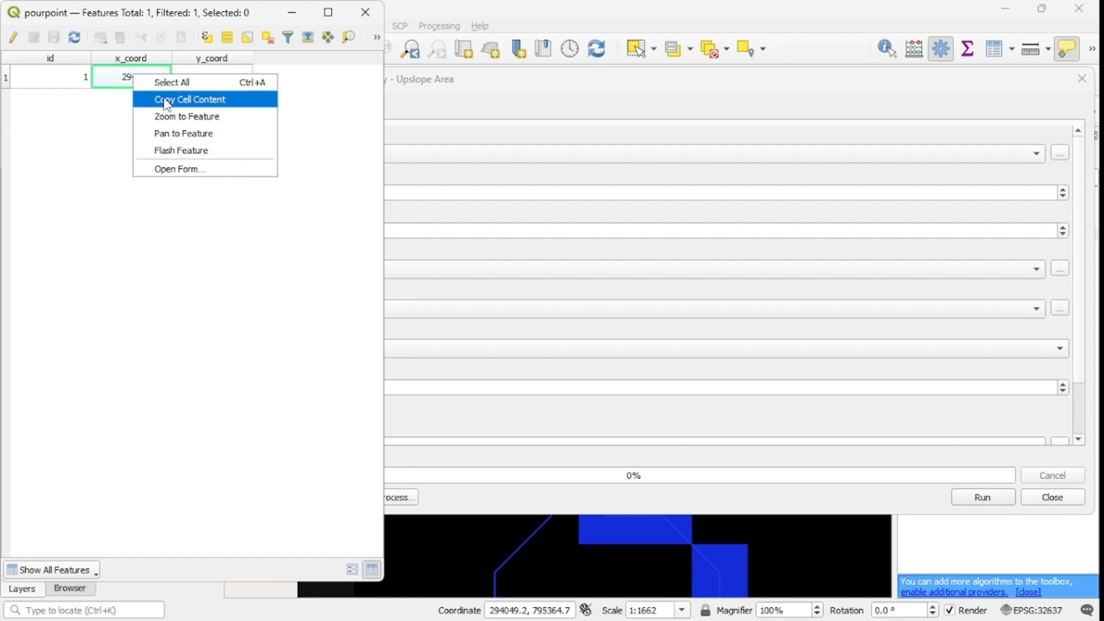
click(185, 102)
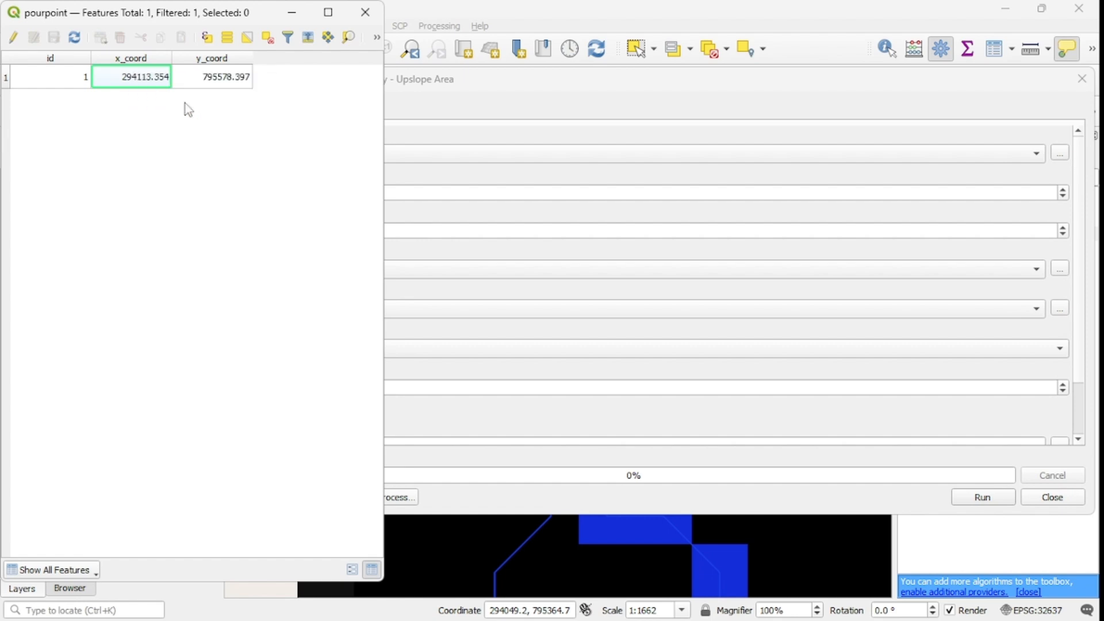
click(531, 109)
drag(315, 193, 259, 192)
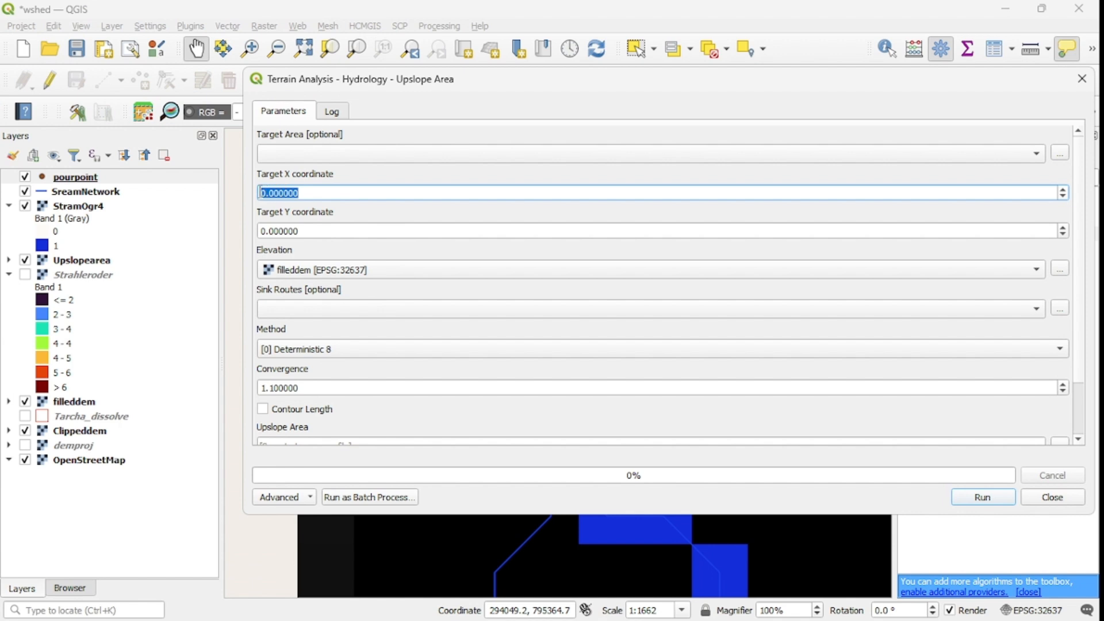
key(ctrl+v)
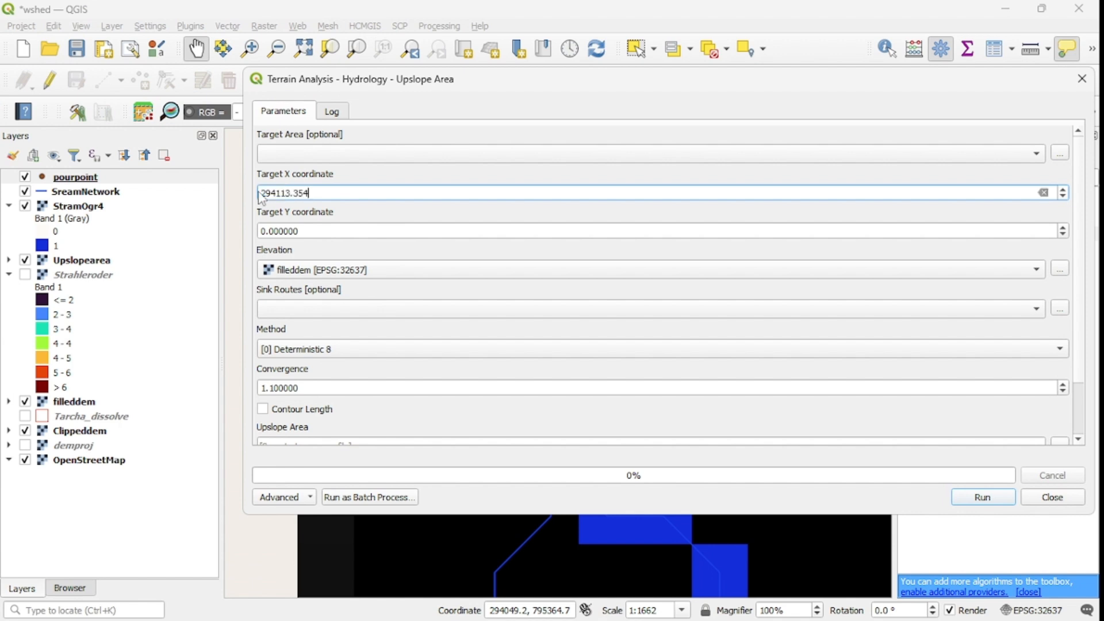
click(318, 231)
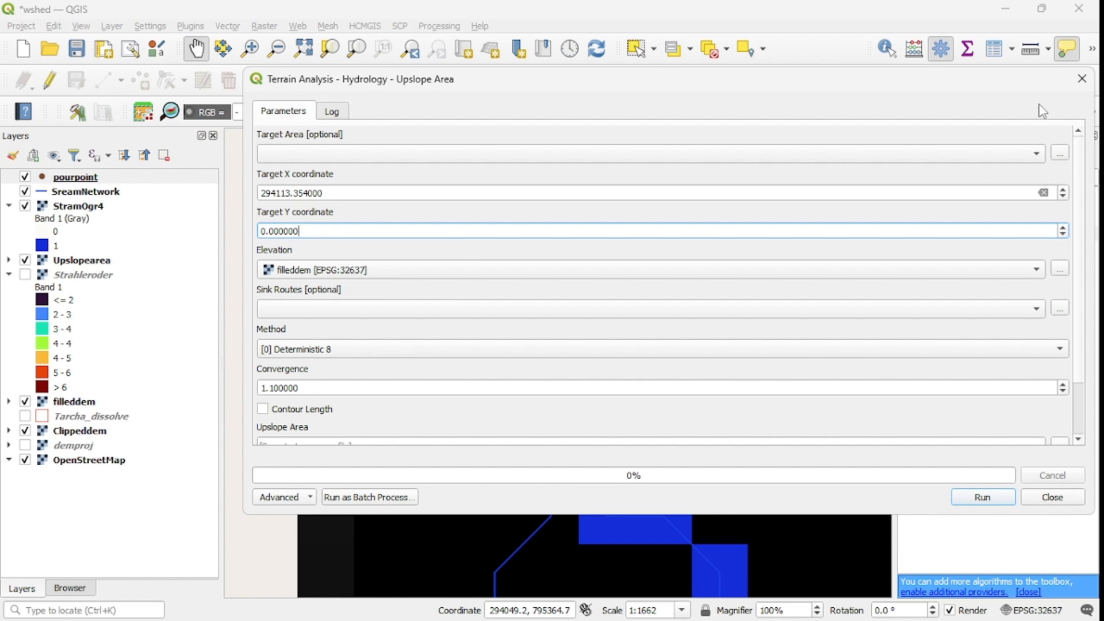
click(1081, 84)
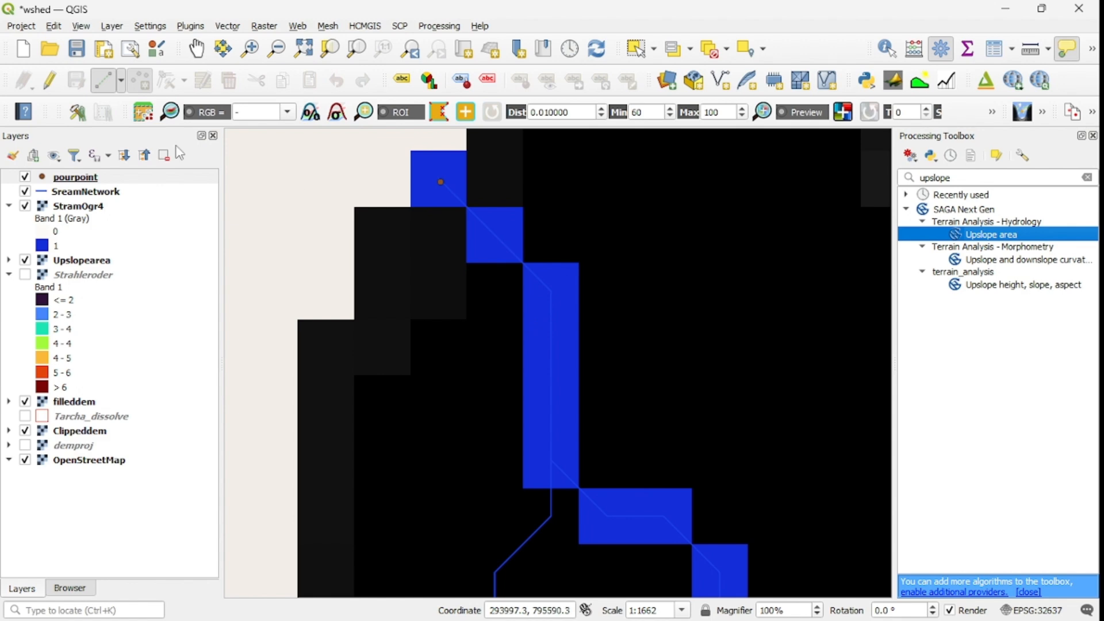
Step: Open the Polygonize (Raster to Vector) tool and choose the Upslopearea raster as its input layer
click(196, 48)
scroll(523, 306, down, 1)
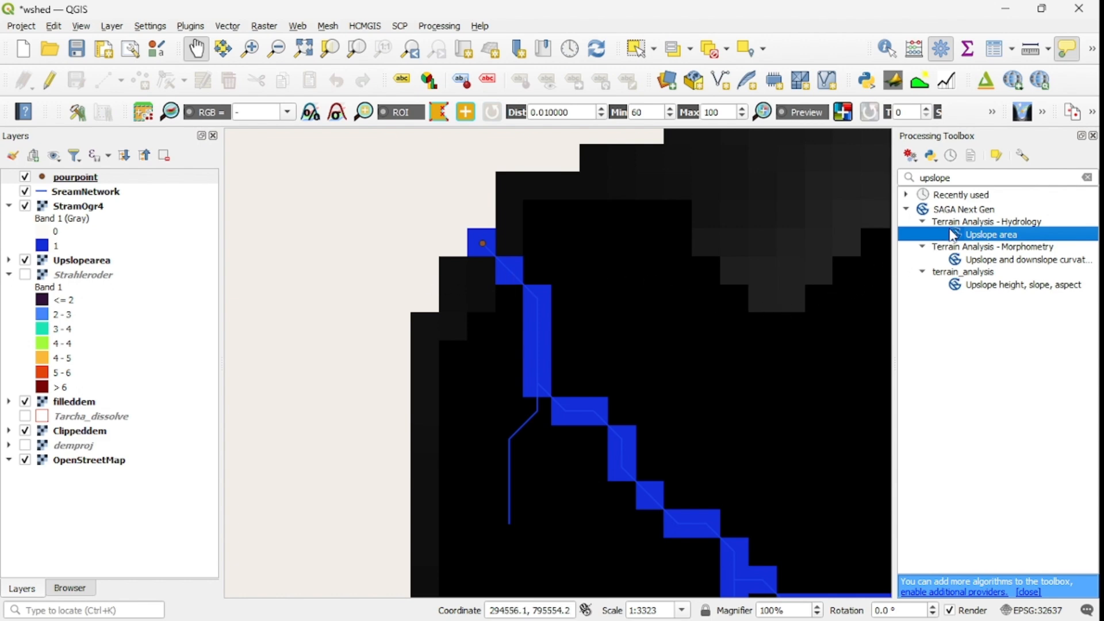
double_click(964, 178)
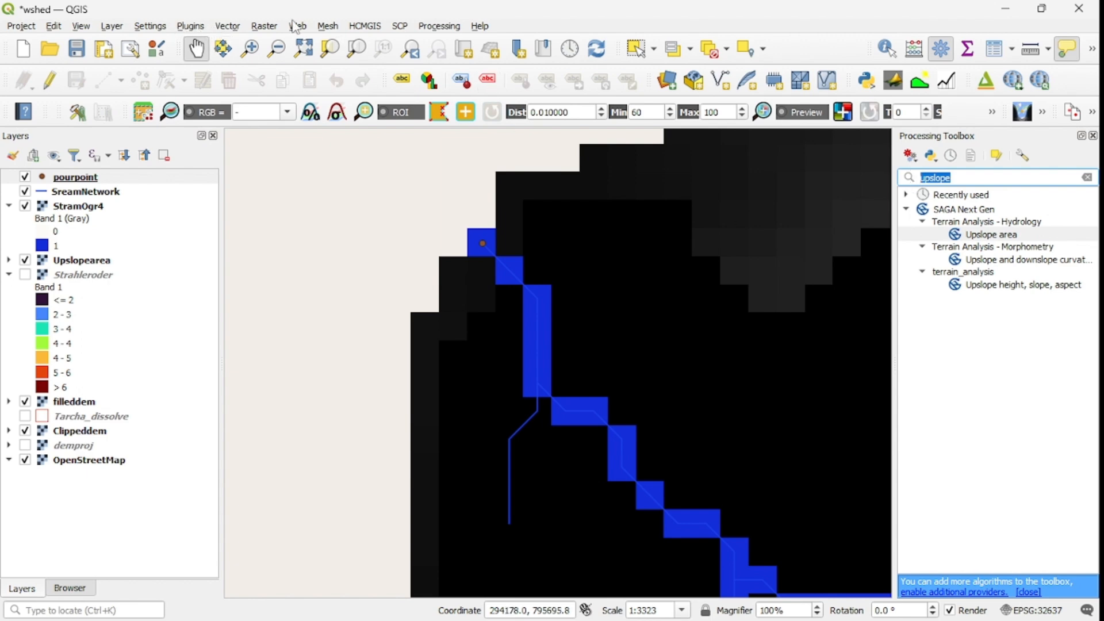
click(269, 26)
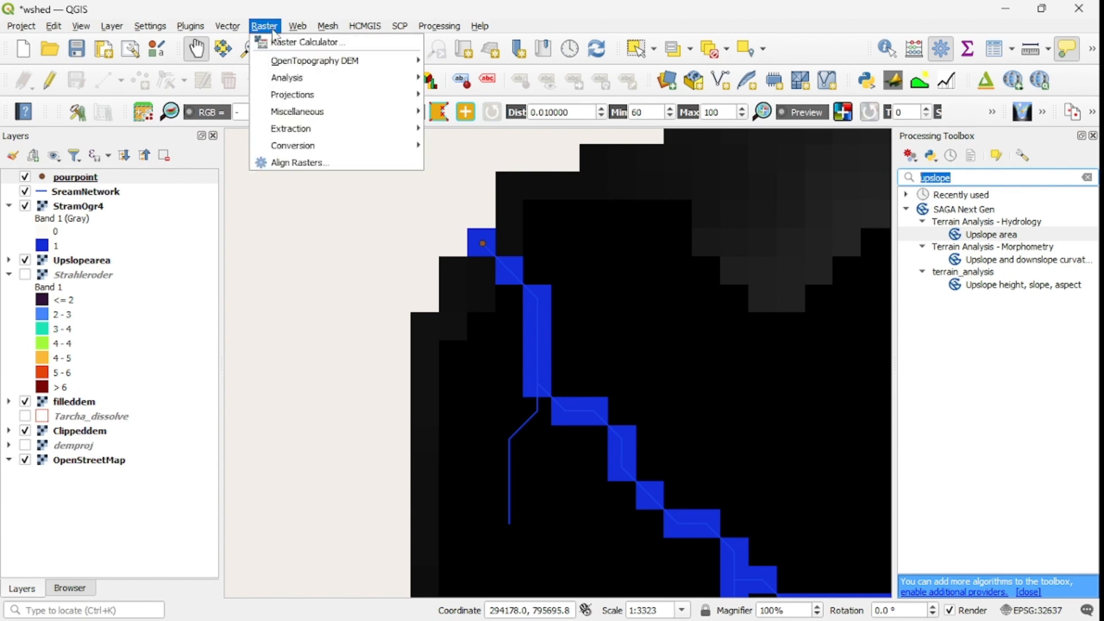
mouse_move(343, 150)
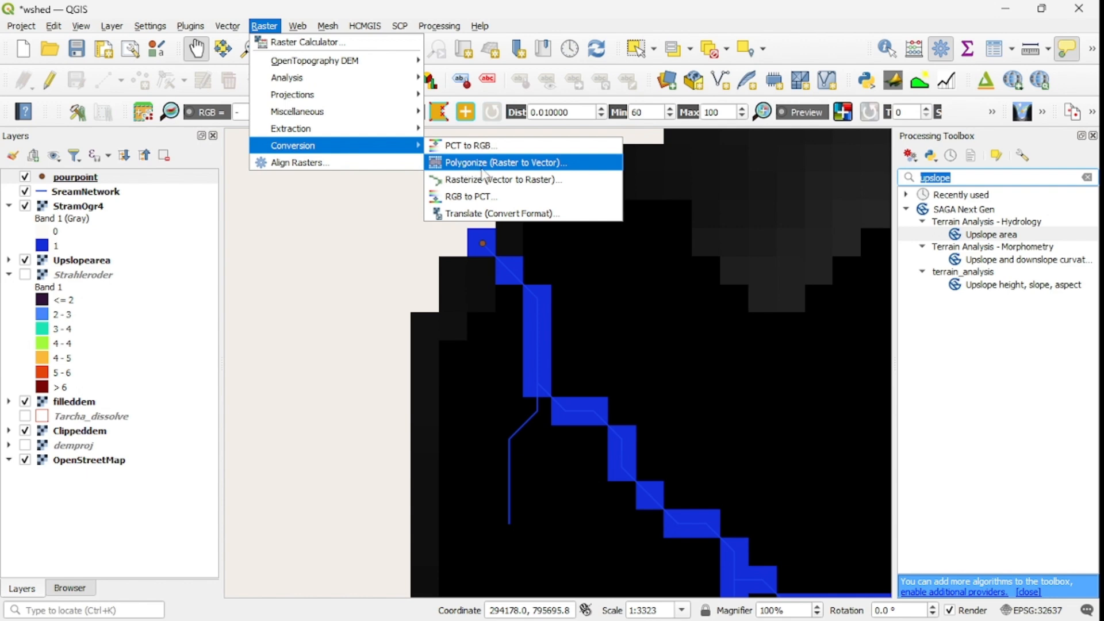
click(482, 166)
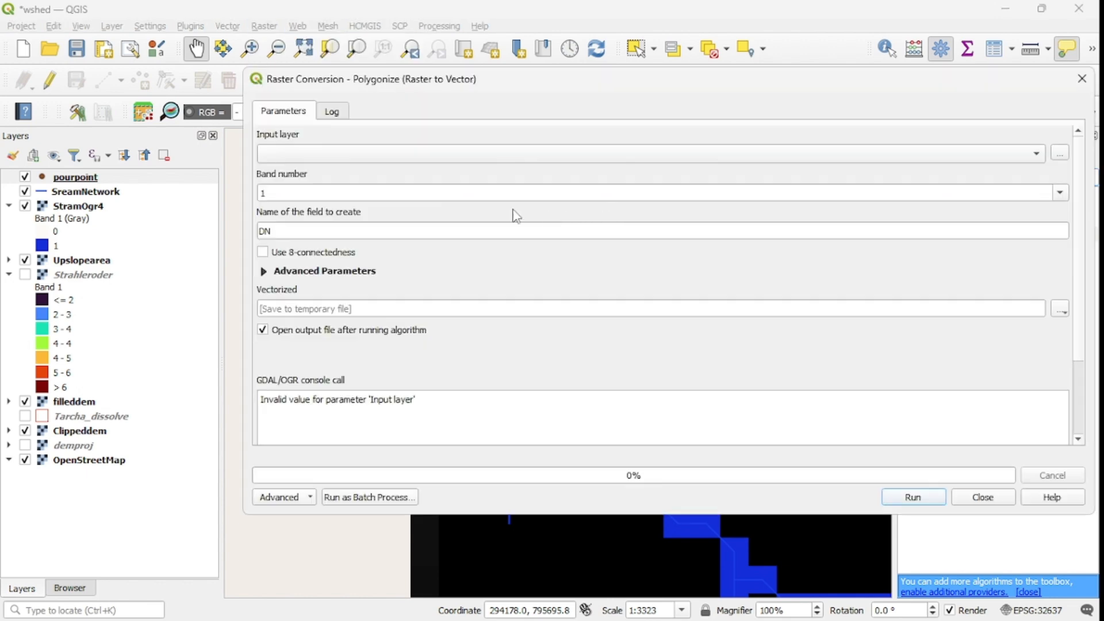
click(367, 163)
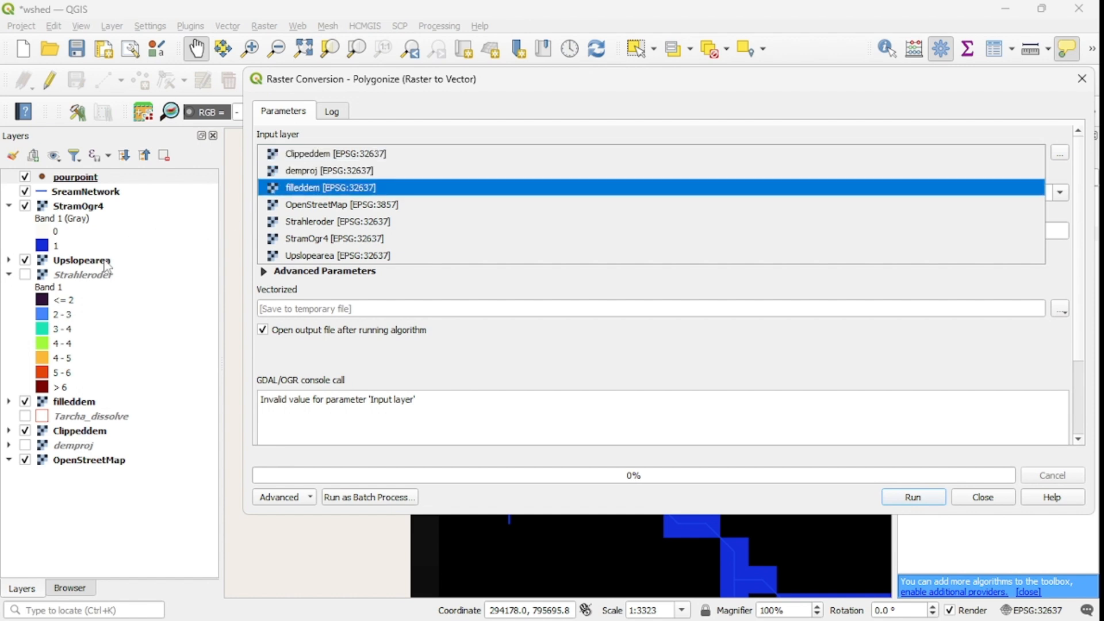
click(359, 260)
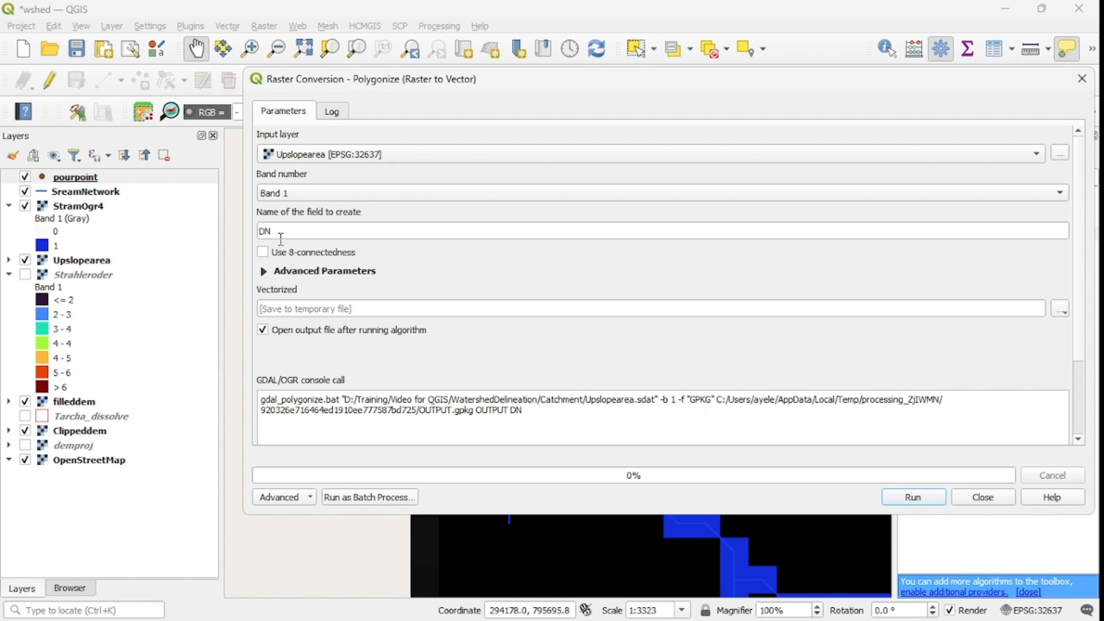
Step: Set the vectorized output to a shapefile named Catchment in the Catchment folder
click(1060, 310)
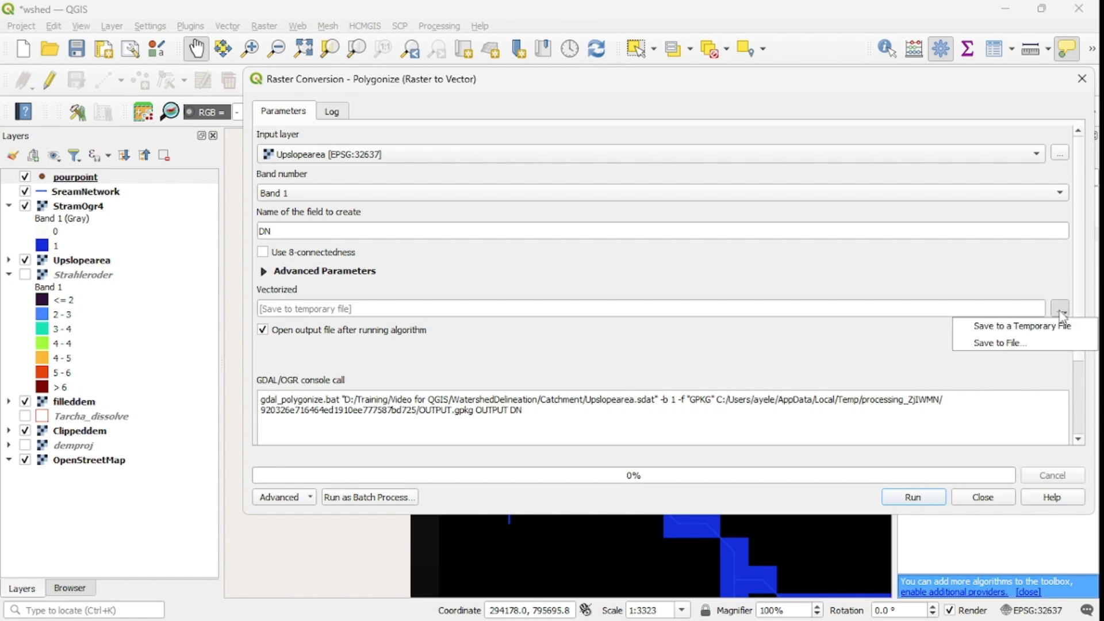
click(1001, 344)
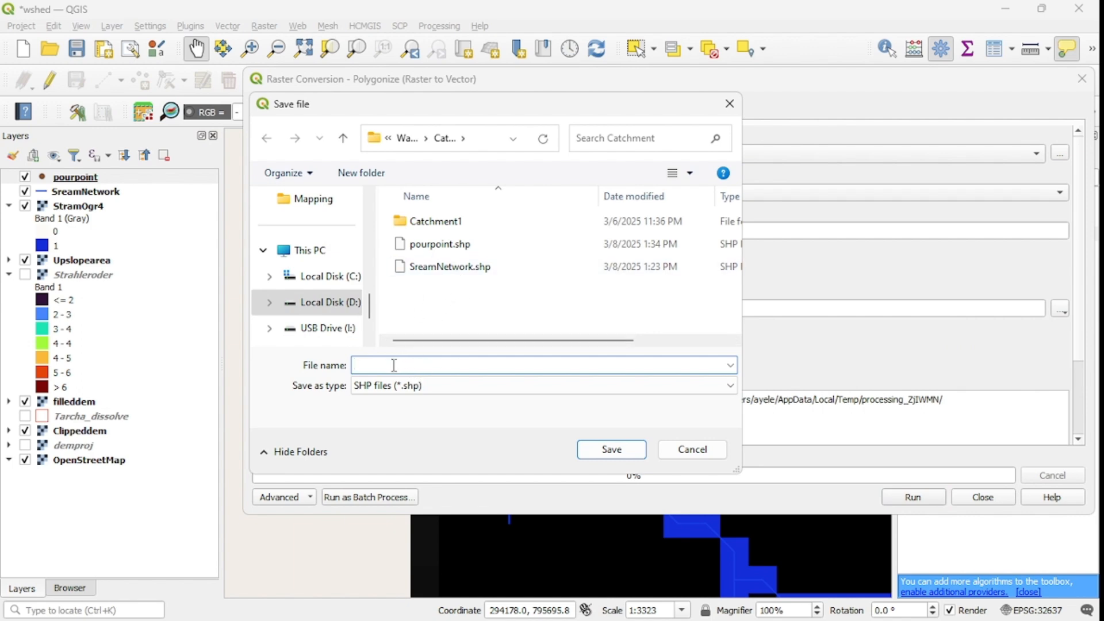
text(C)
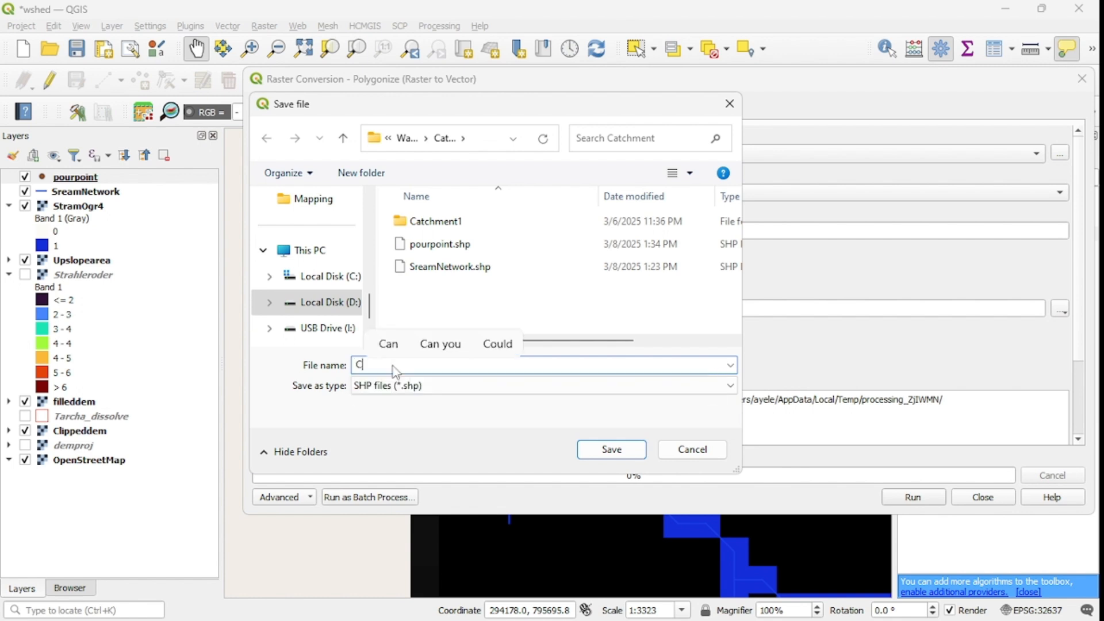
text(at)
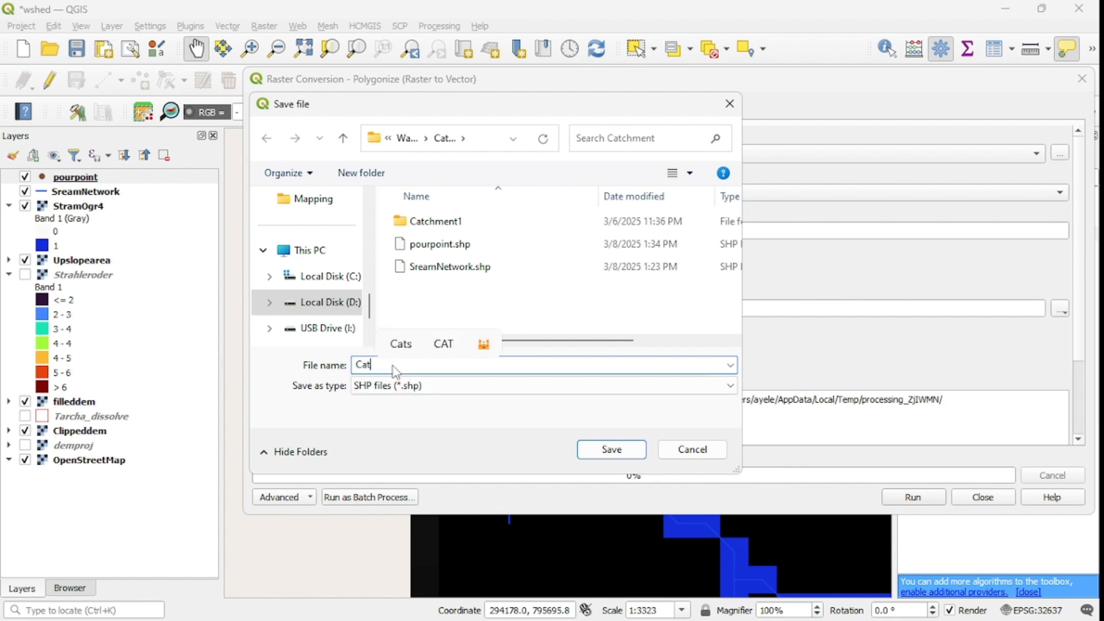
text(chmen t)
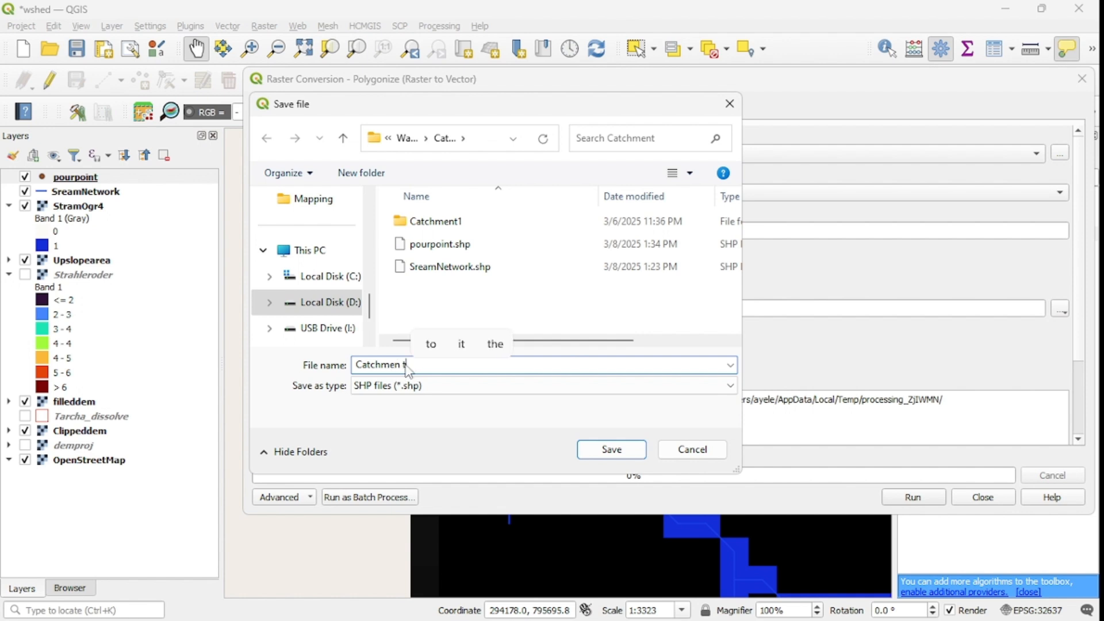
key(BackSpace)
key(BackSpace)
text(t)
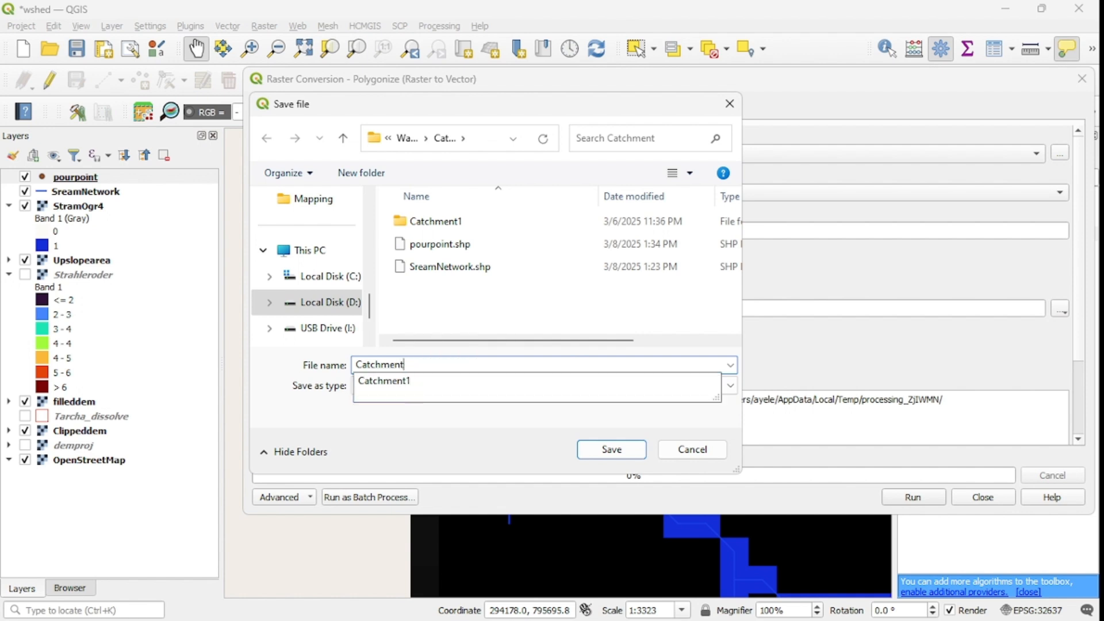
click(608, 451)
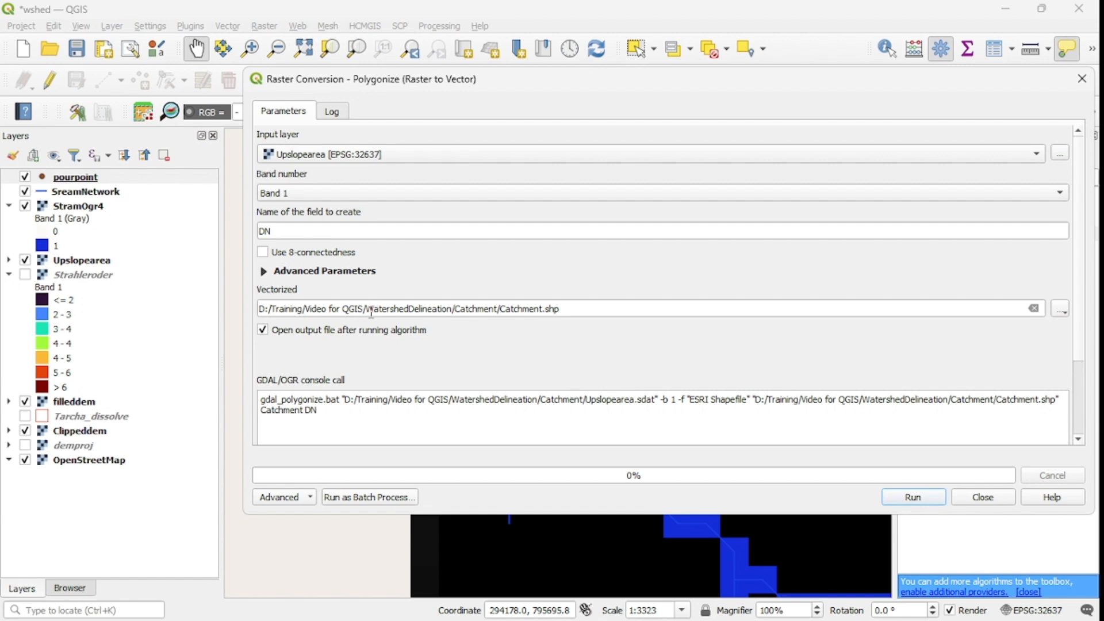
Step: Run the Polygonize conversion with its output opened in the project, and close the tool
click(1079, 439)
click(1078, 440)
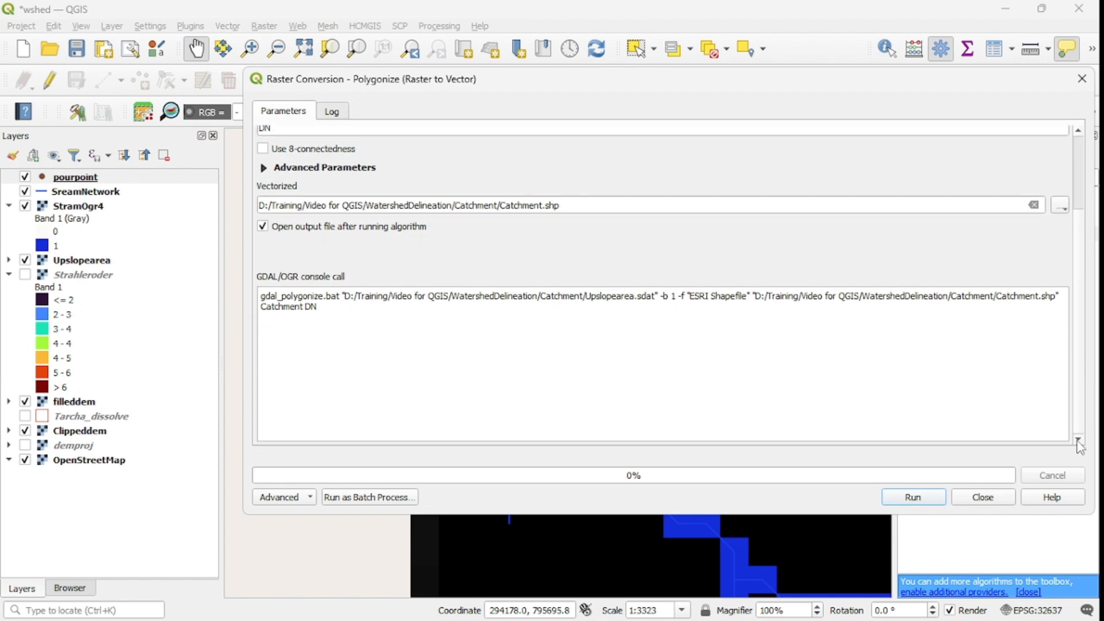
click(913, 498)
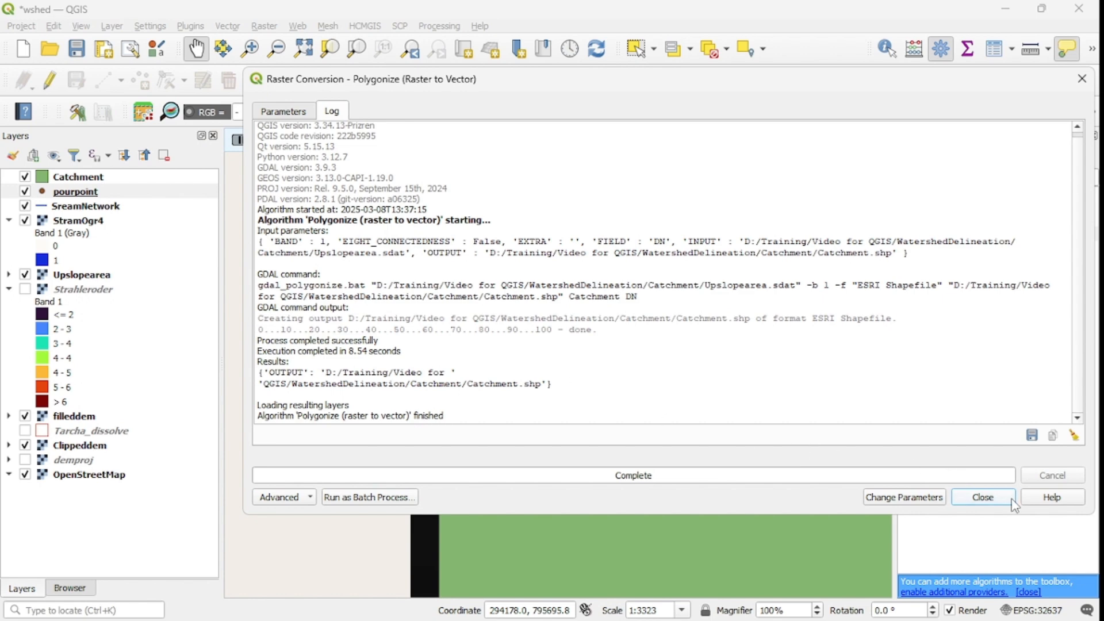
click(981, 500)
Step: Move the SreamNetwork layer above the Catchment polygon in the layer order
scroll(658, 384, down, 3)
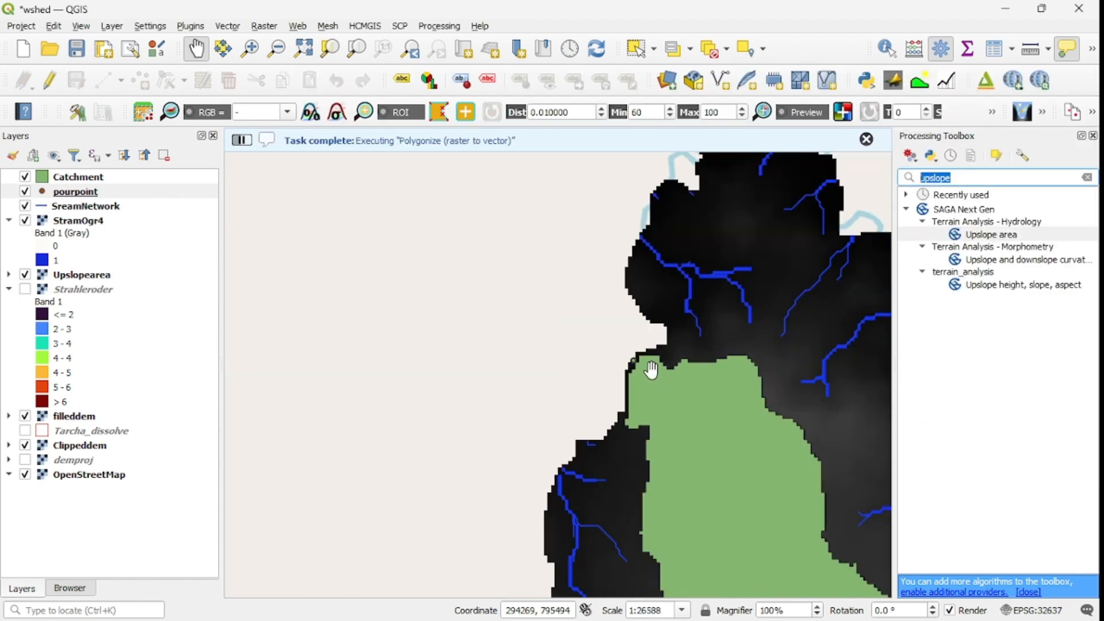
scroll(657, 421, down, 1)
drag(702, 464, 655, 407)
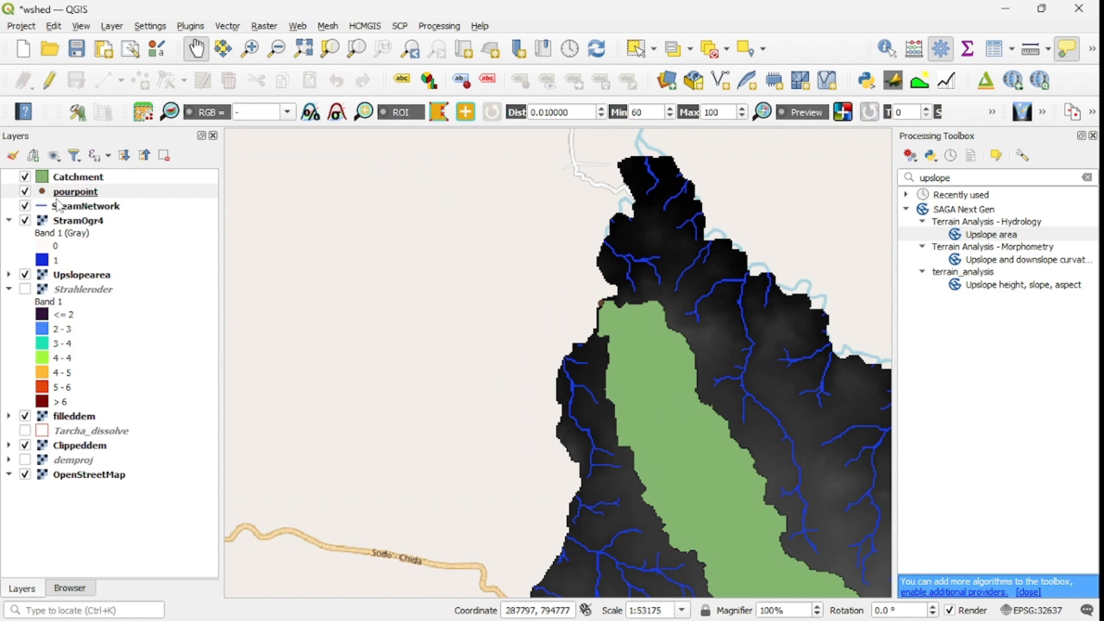
drag(68, 213, 77, 175)
Step: Examine the stream network over the Catchment polygon from the outlet to the upper end of the watershed
drag(698, 451, 643, 355)
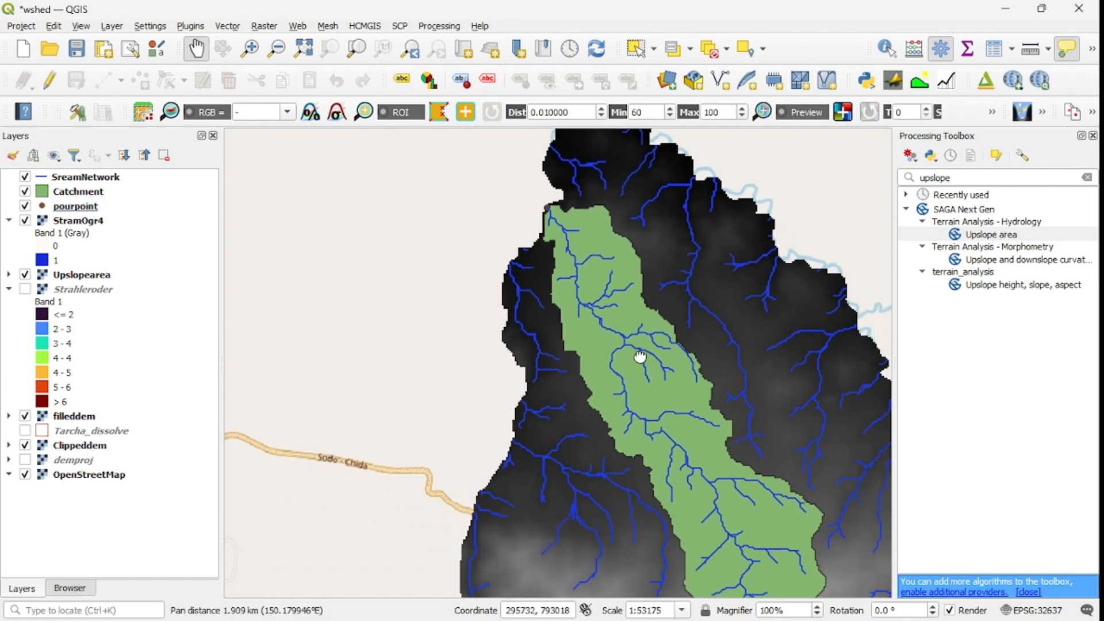
scroll(706, 458, up, 2)
scroll(689, 440, down, 2)
drag(709, 492, 604, 394)
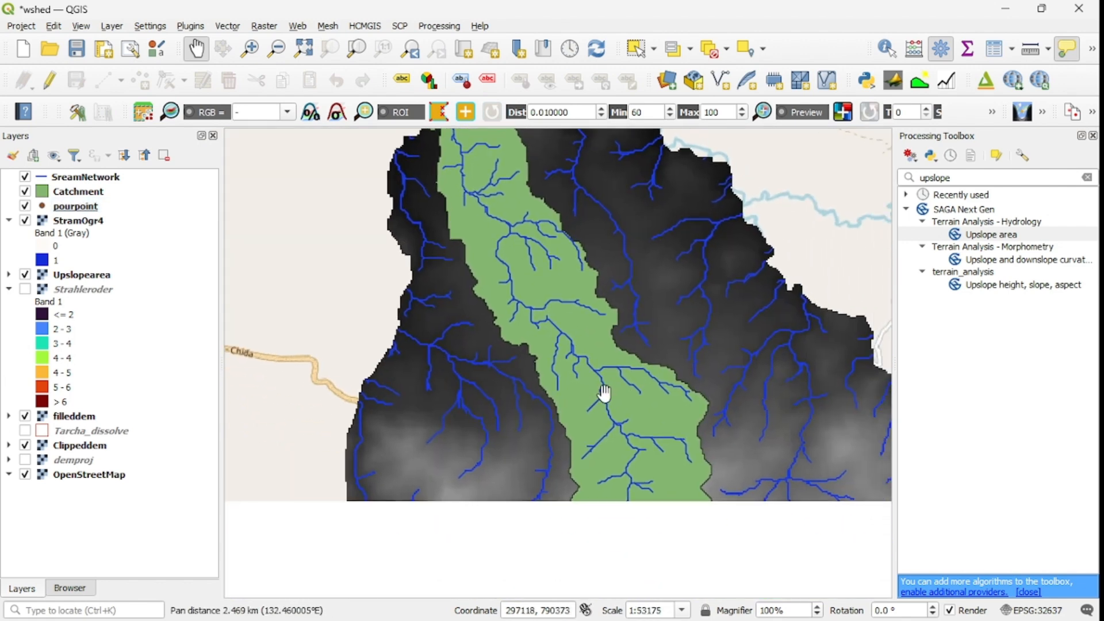
drag(648, 455, 611, 401)
drag(611, 454, 600, 384)
scroll(639, 469, down, 1)
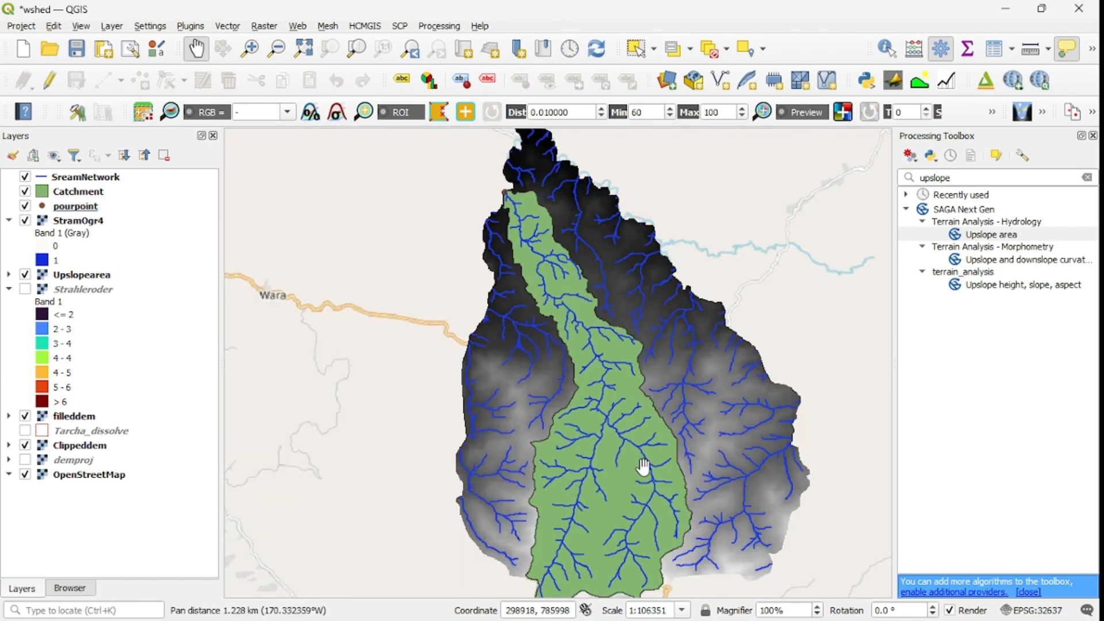
drag(639, 472, 644, 448)
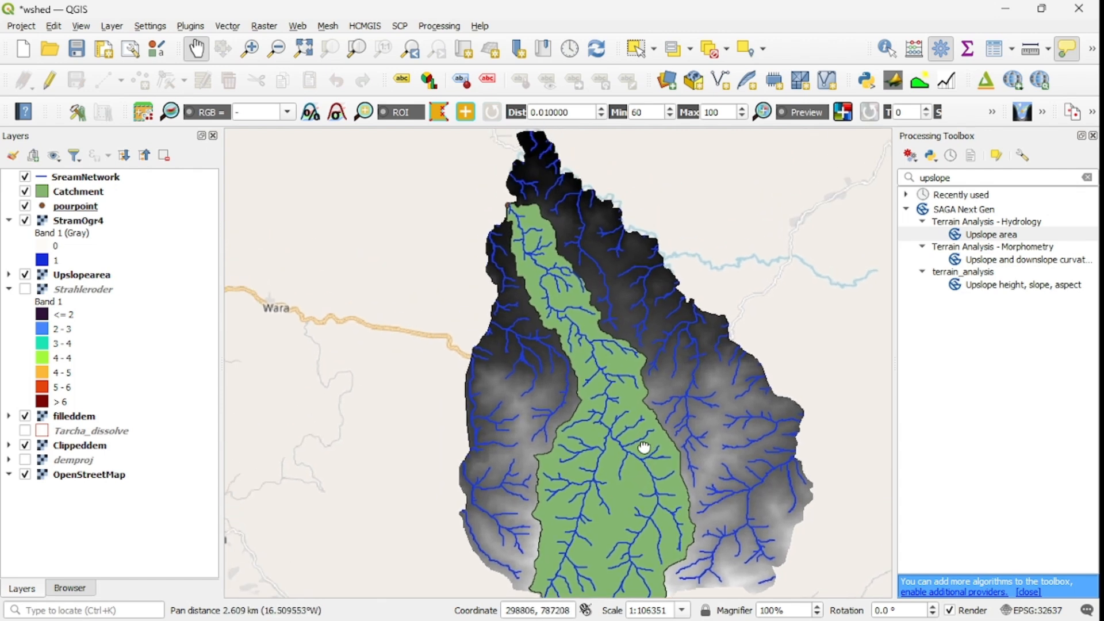
drag(604, 384, 613, 404)
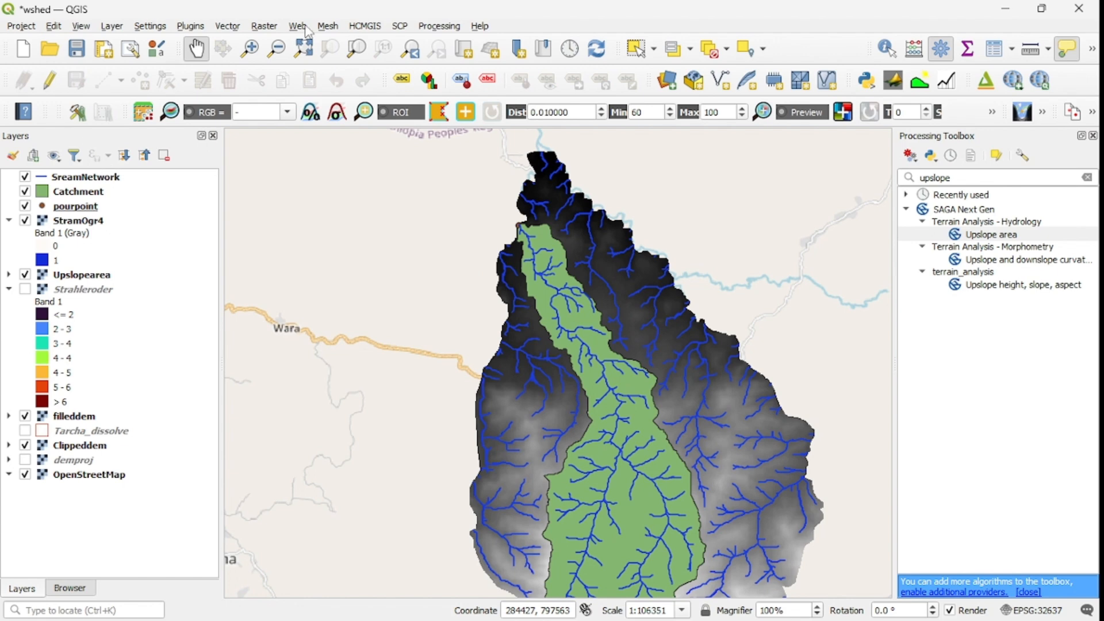
Step: Set up a vector Clip with SreamNetwork as the input layer and Catchment as the overlay layer
click(227, 25)
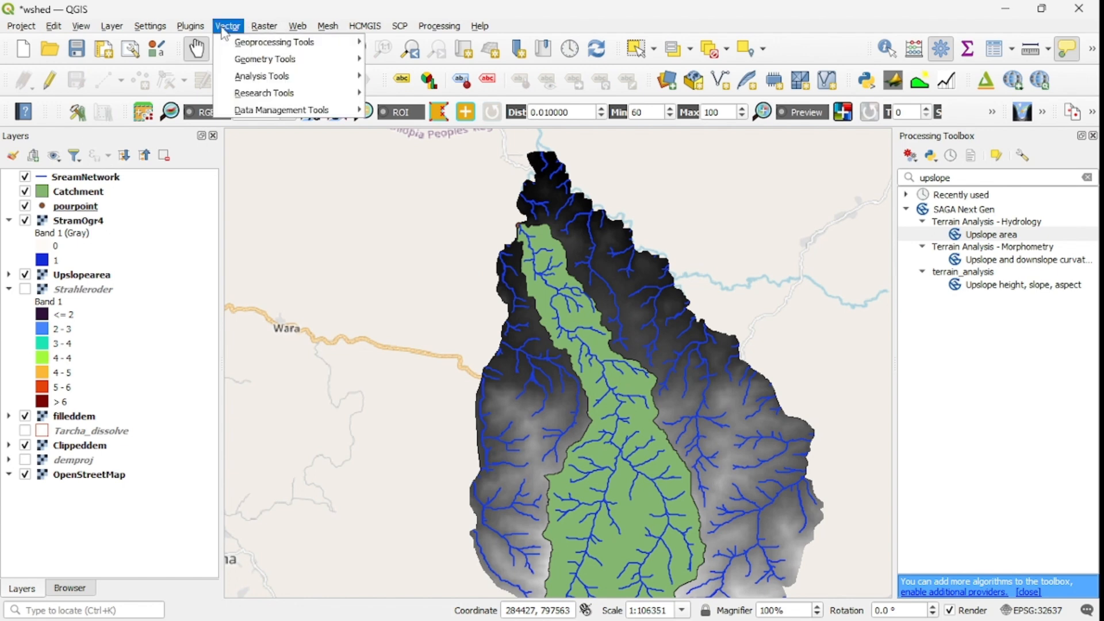
mouse_move(243, 43)
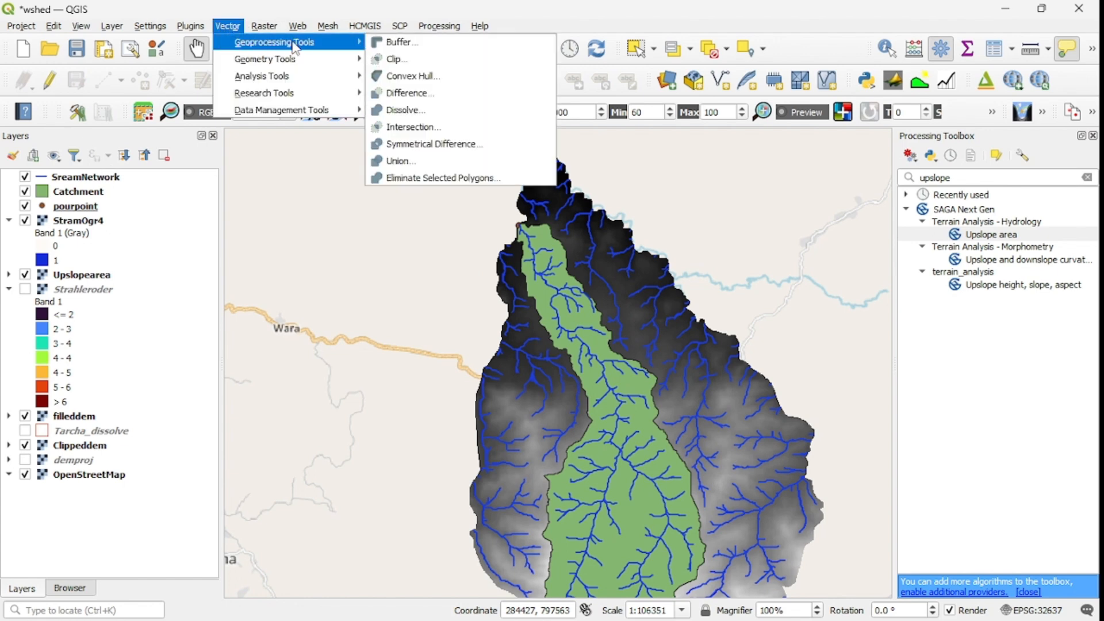
click(405, 60)
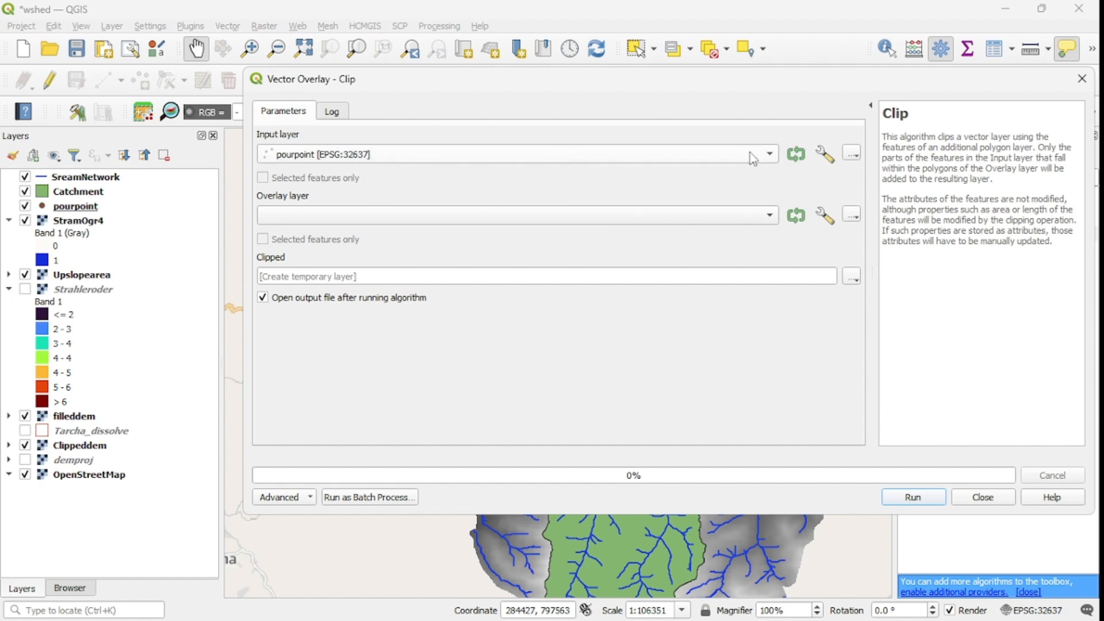
click(753, 158)
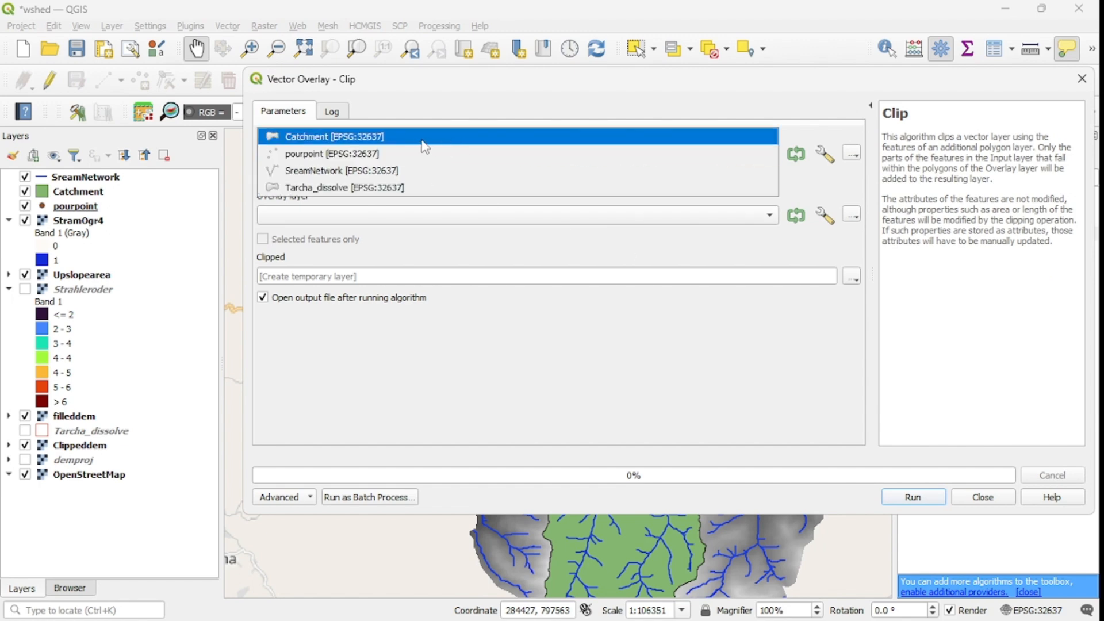
click(393, 173)
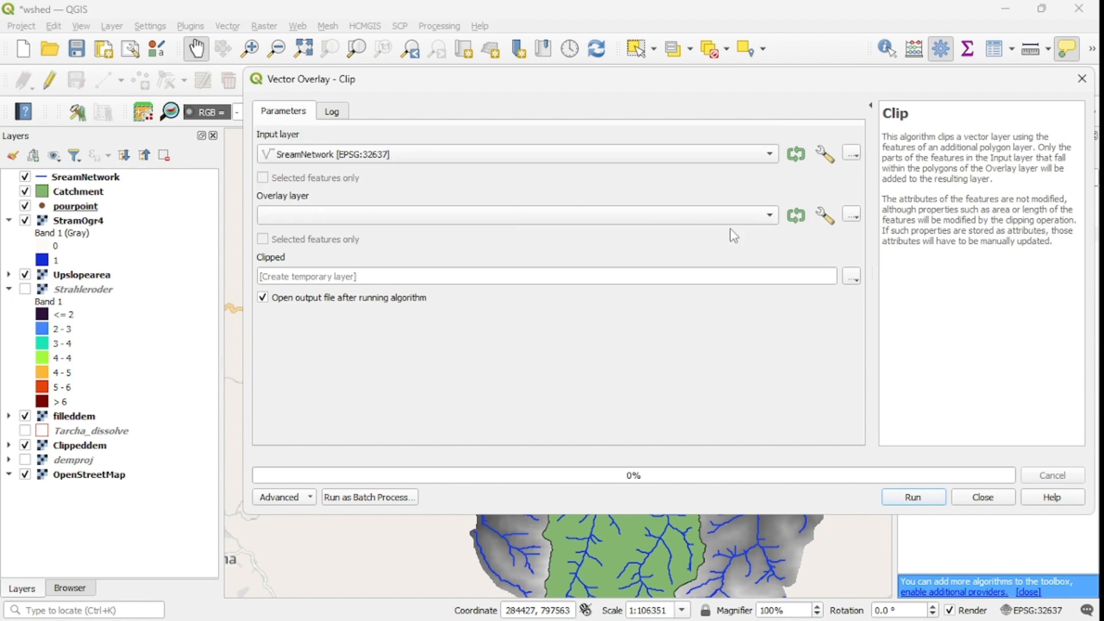
click(770, 216)
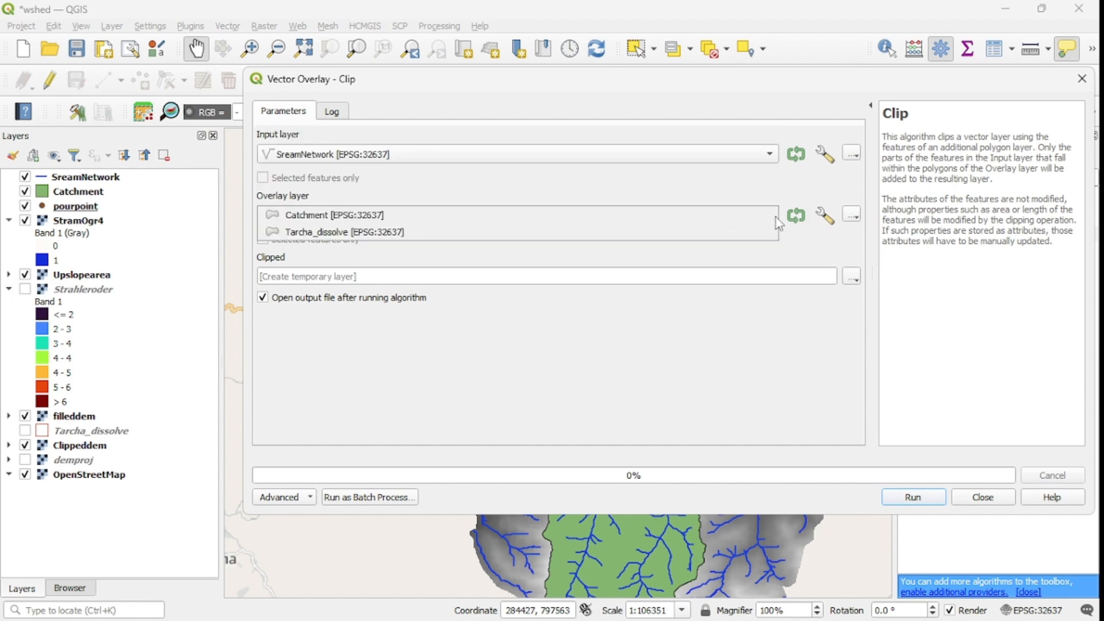
click(338, 218)
Step: Save the clipped output as a shapefile named Watershed in the Catchment folder, run the clip and close the tool
click(851, 280)
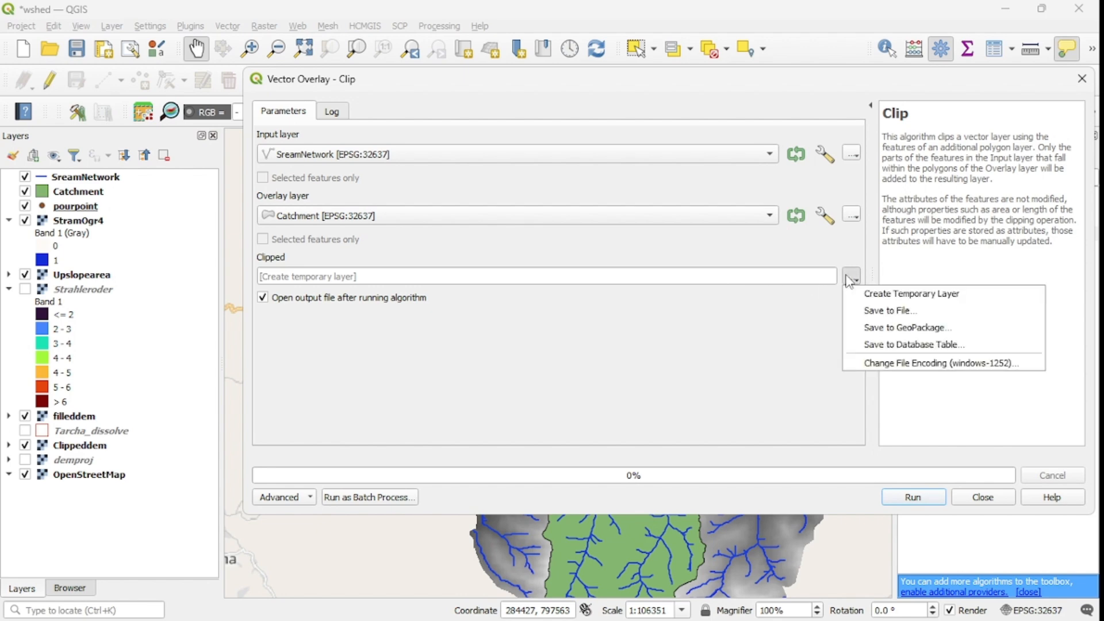
click(902, 313)
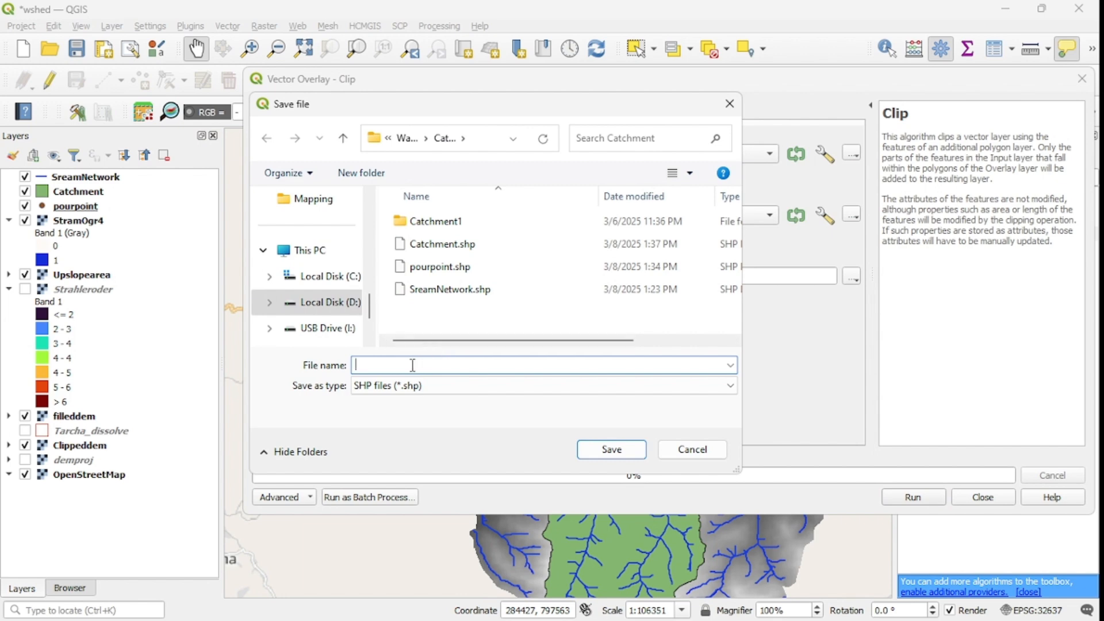
text(W)
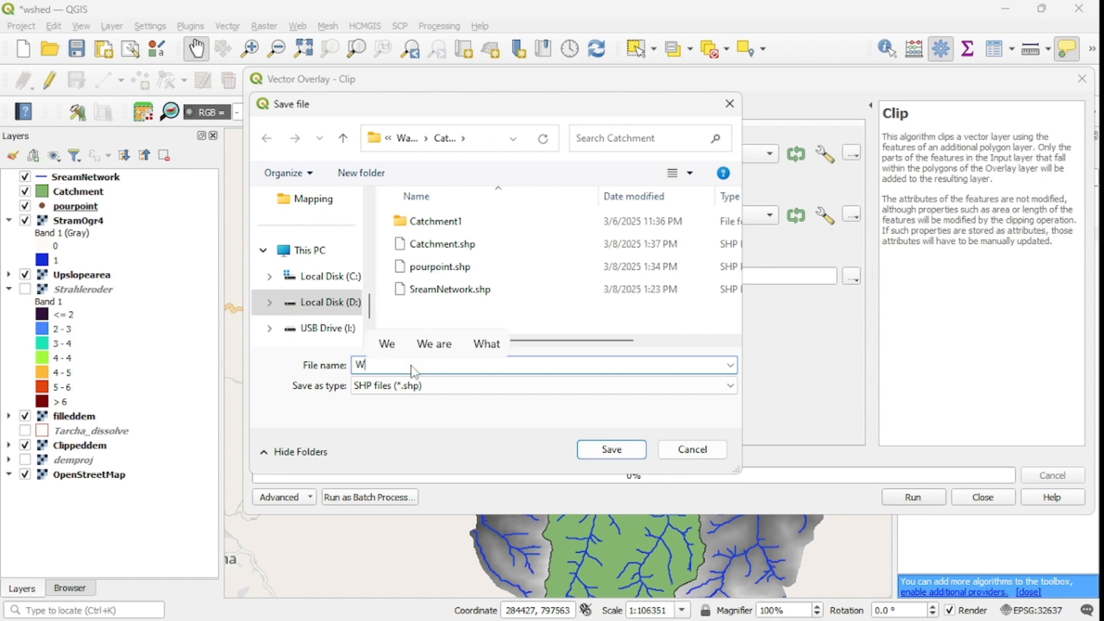
text(atershe)
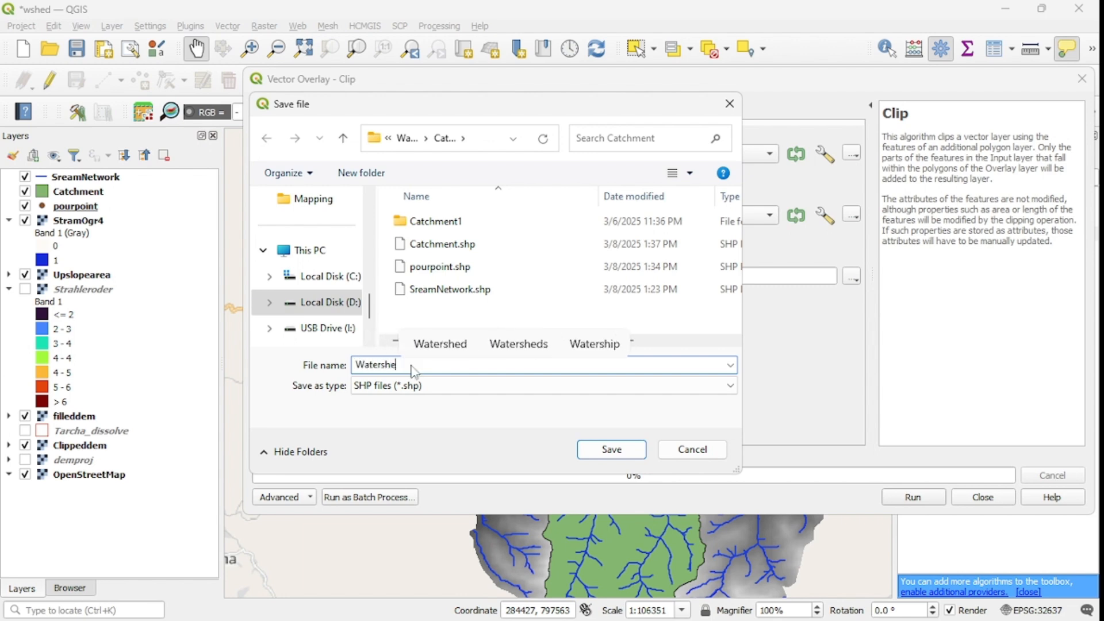
text(d)
click(611, 449)
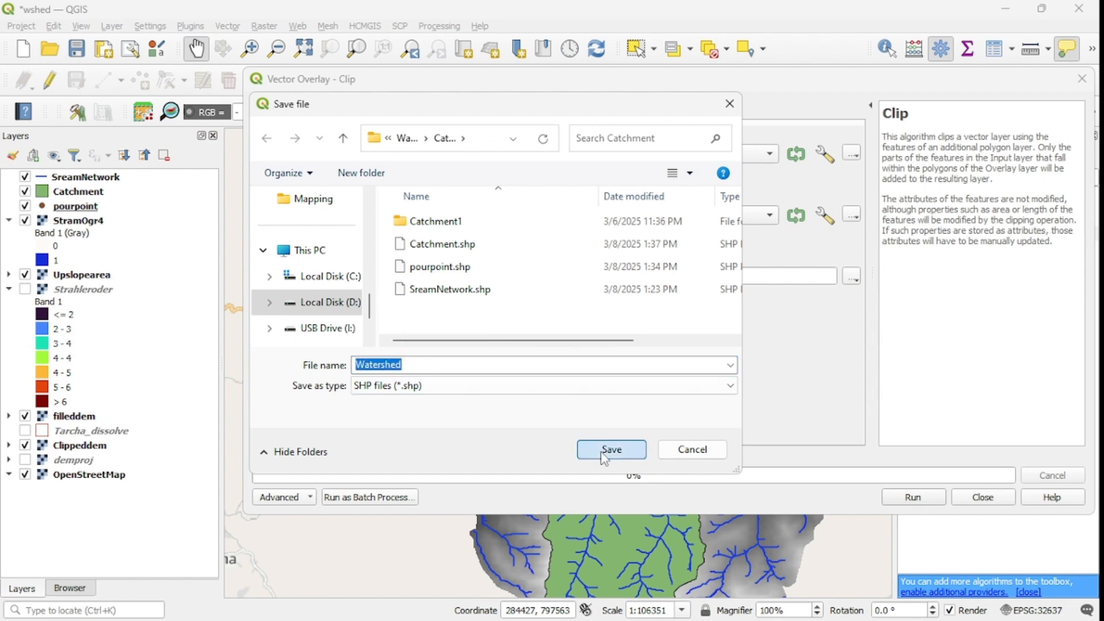
click(894, 498)
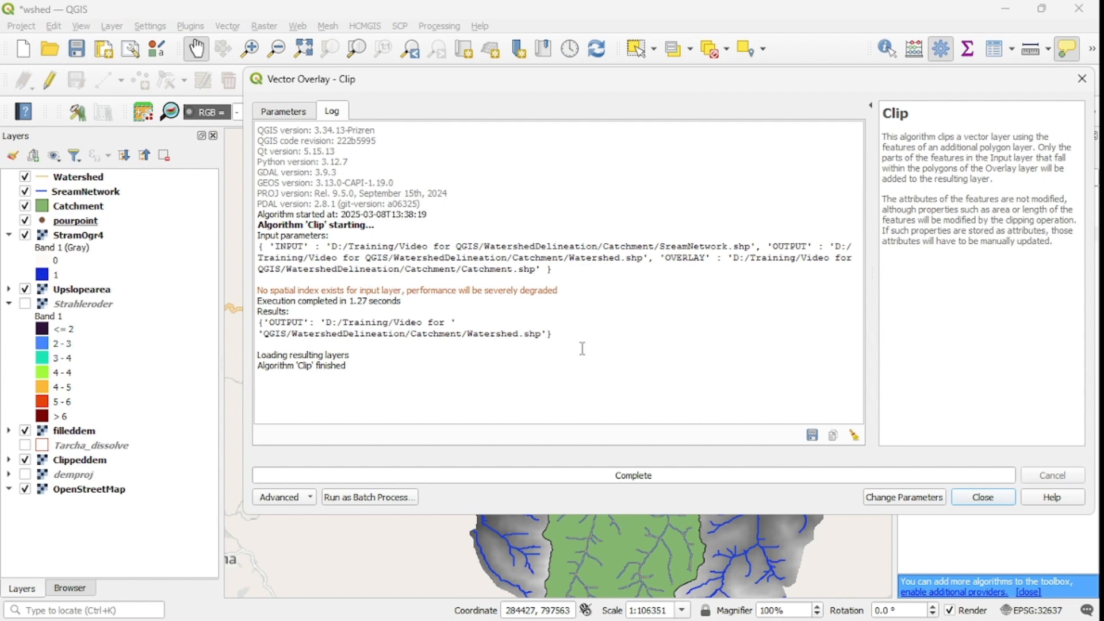
click(983, 497)
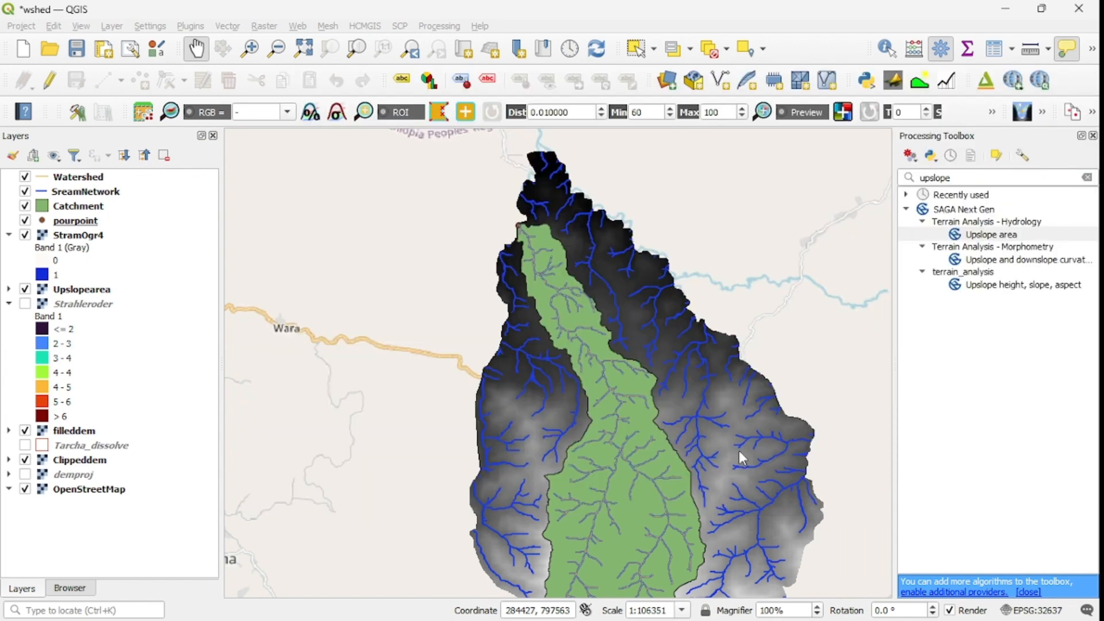
Step: Hide the Catchment, pourpoint, StramOgr4, Upslopearea, filleddem and Clippeddem layers
click(25, 206)
click(25, 221)
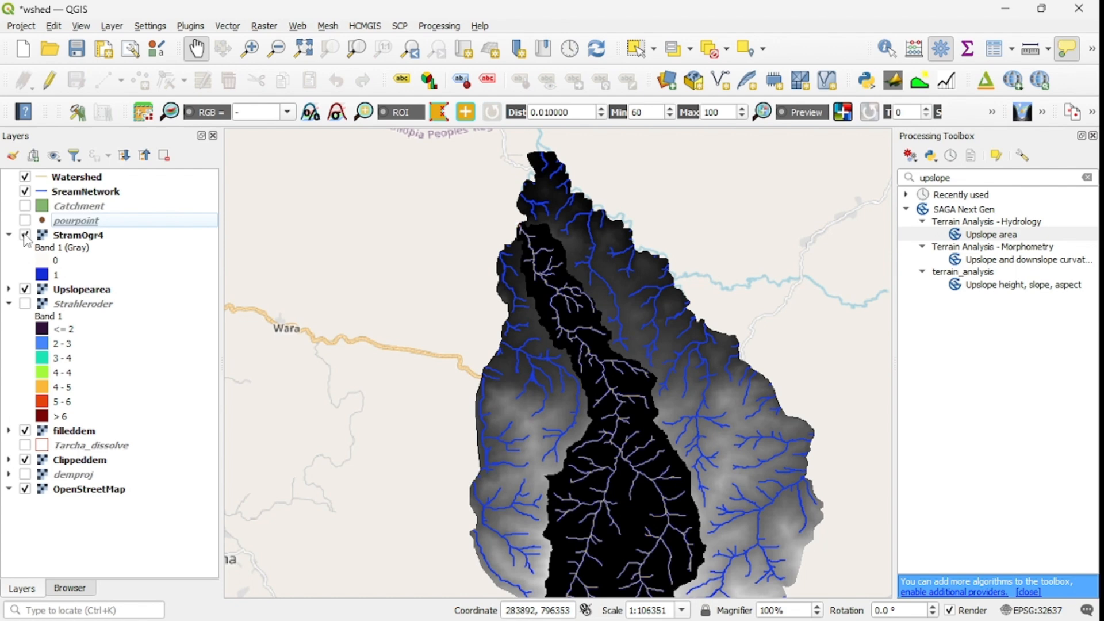
click(25, 235)
click(24, 289)
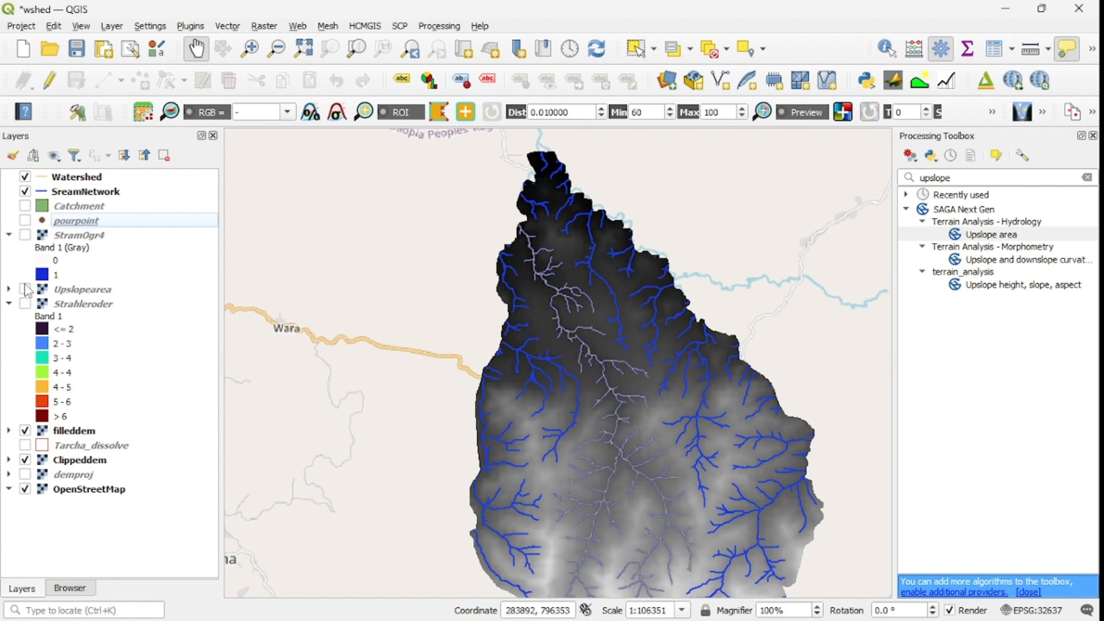
click(25, 431)
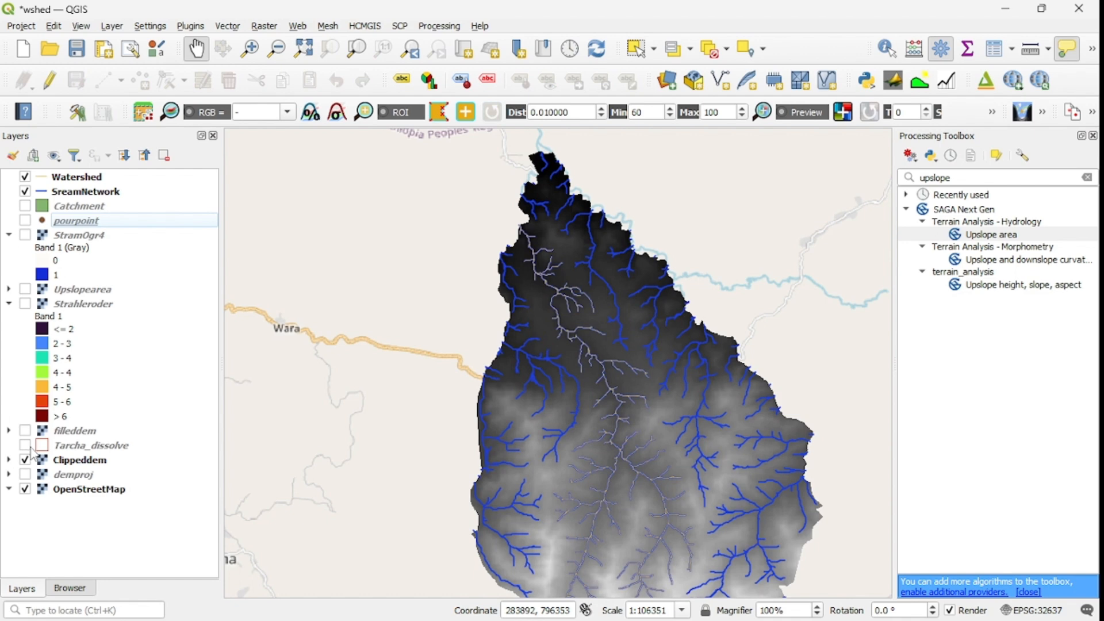
click(25, 460)
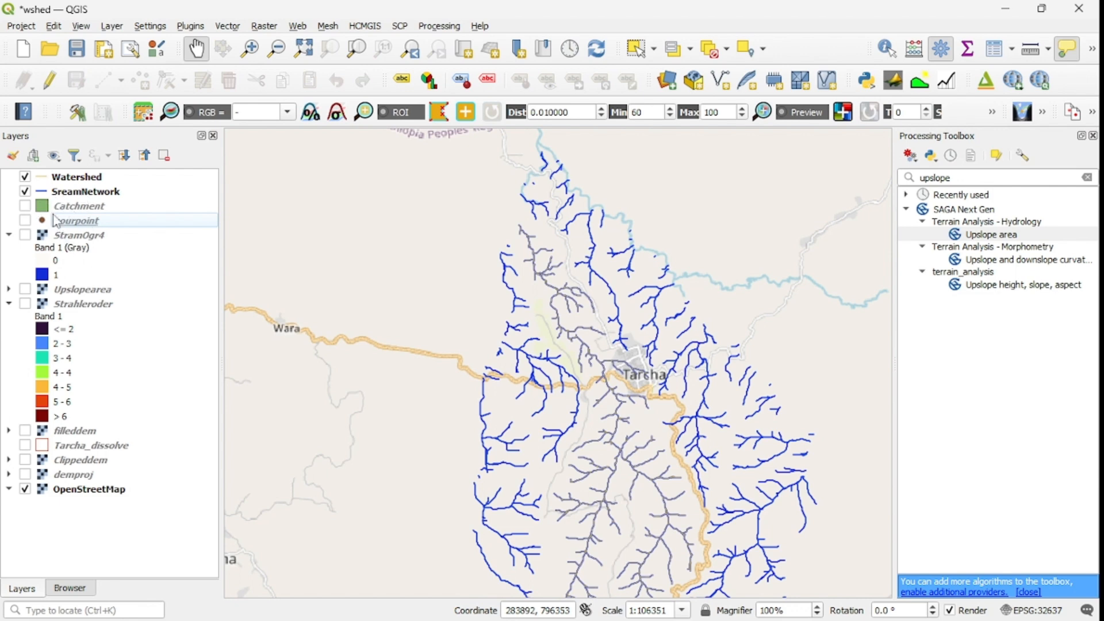
Step: Show the Catchment layer again and hide the SreamNetwork layer to isolate the clipped streams
click(25, 206)
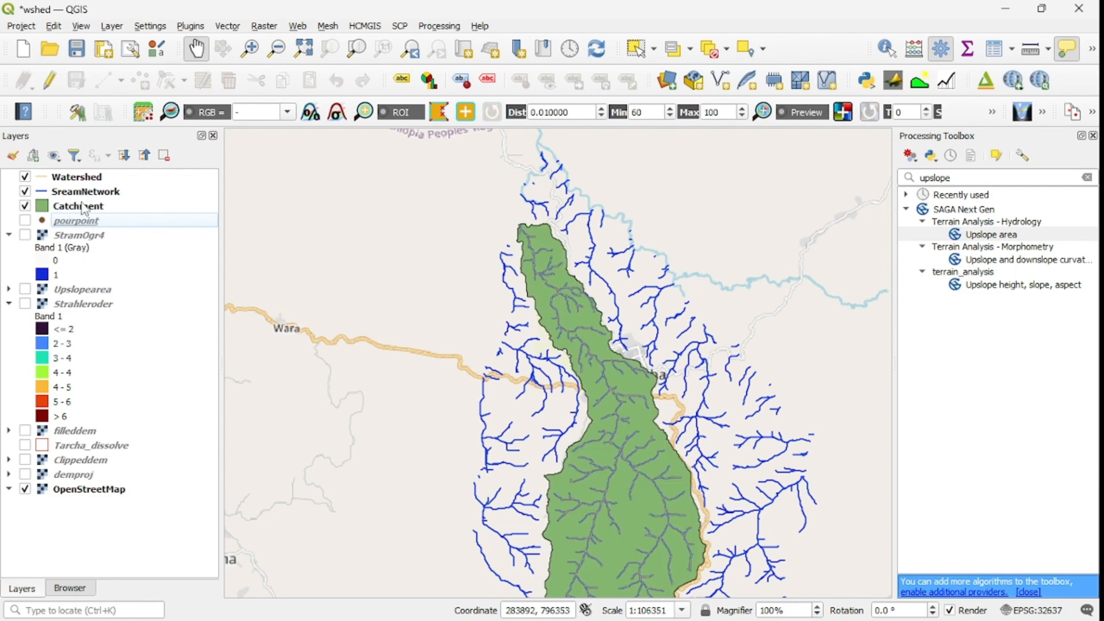
click(25, 192)
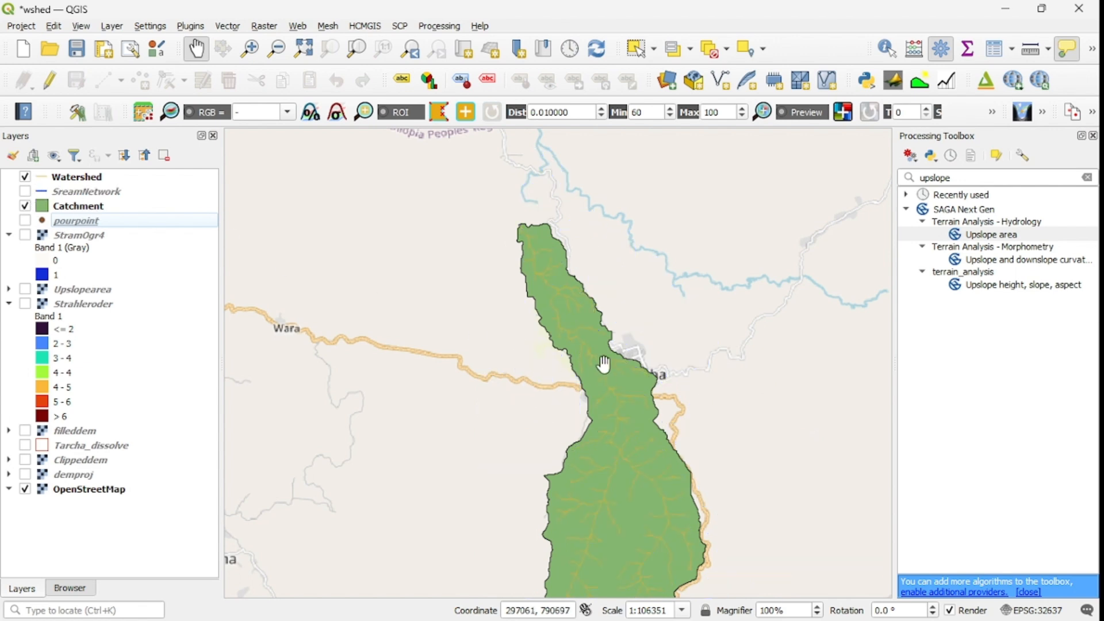
scroll(621, 375, up, 1)
scroll(622, 375, down, 1)
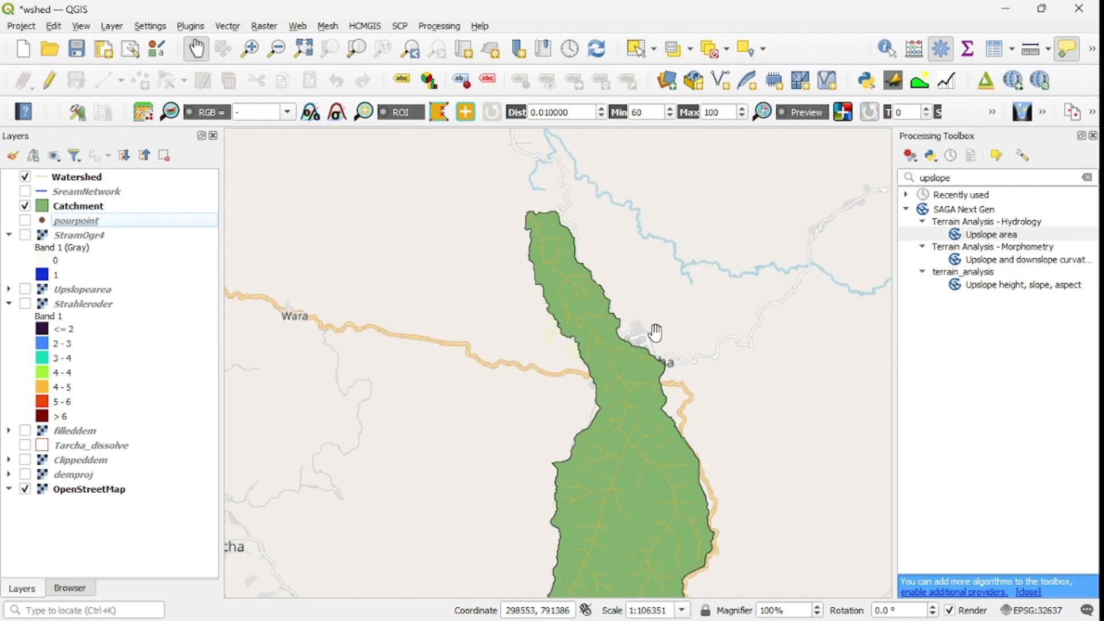
Step: Style the Watershed layer's simple line in blue with a stroke width of 0.46 mm and apply it
click(46, 179)
double_click(46, 180)
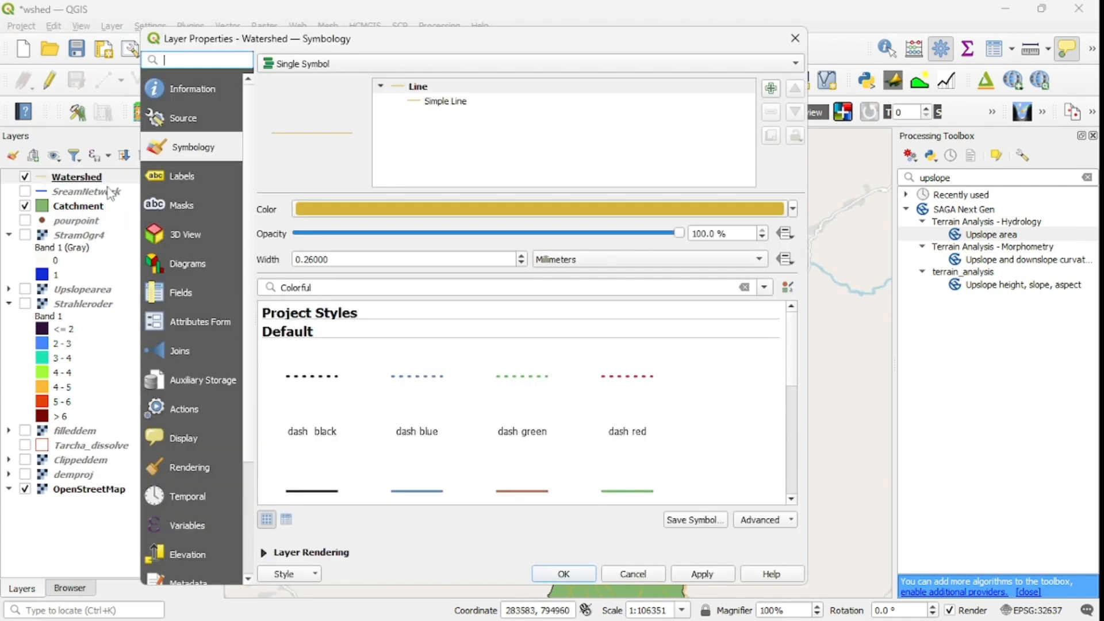
click(437, 102)
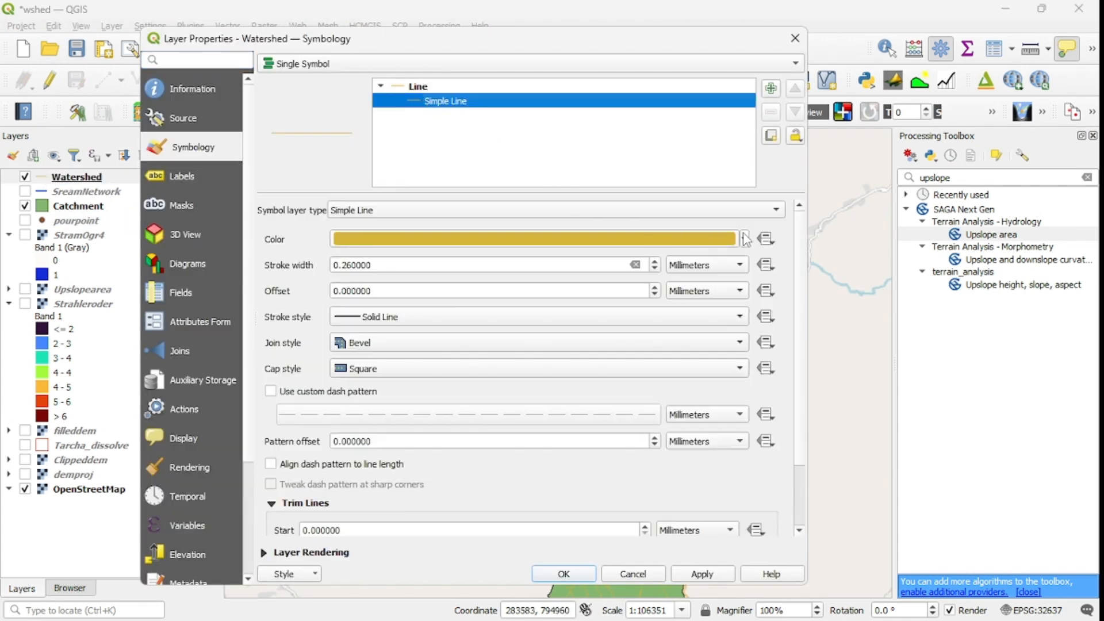
click(745, 239)
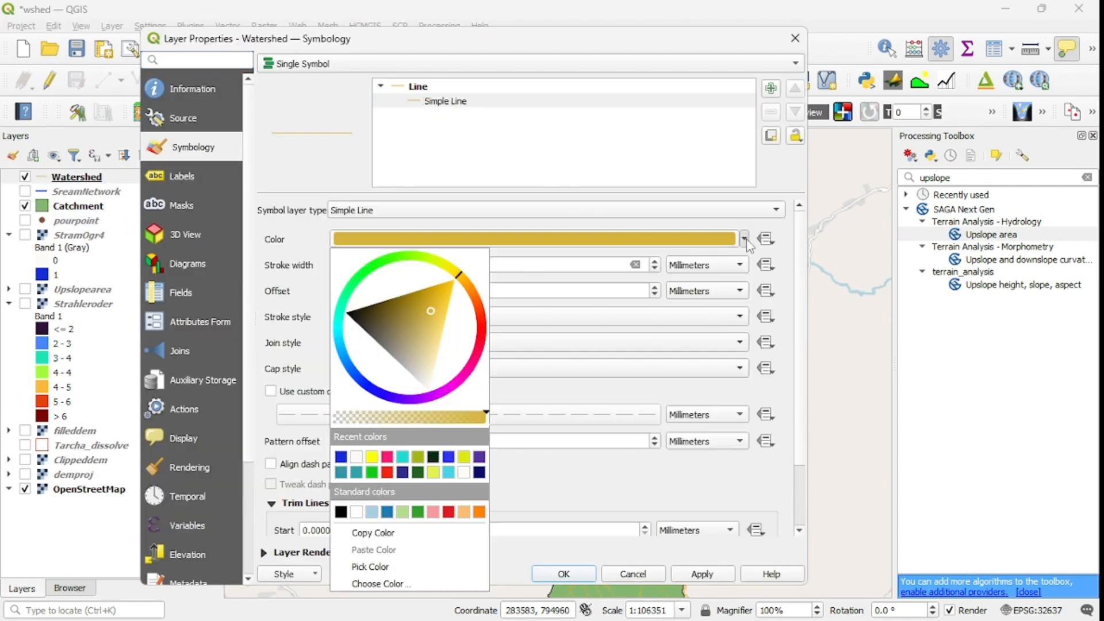
click(368, 388)
click(379, 364)
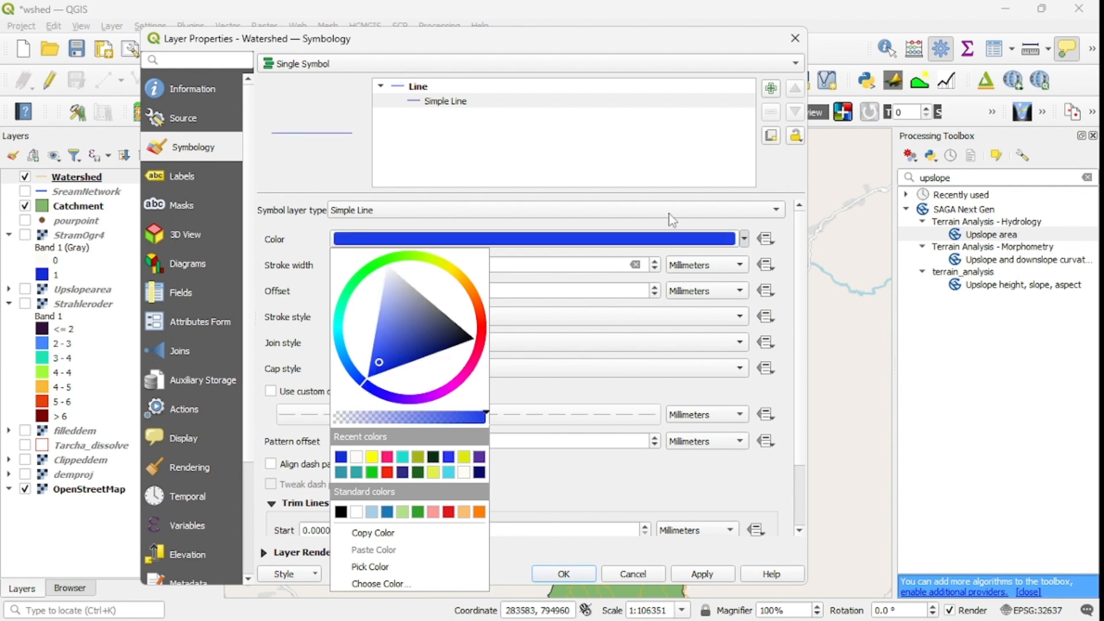
click(784, 240)
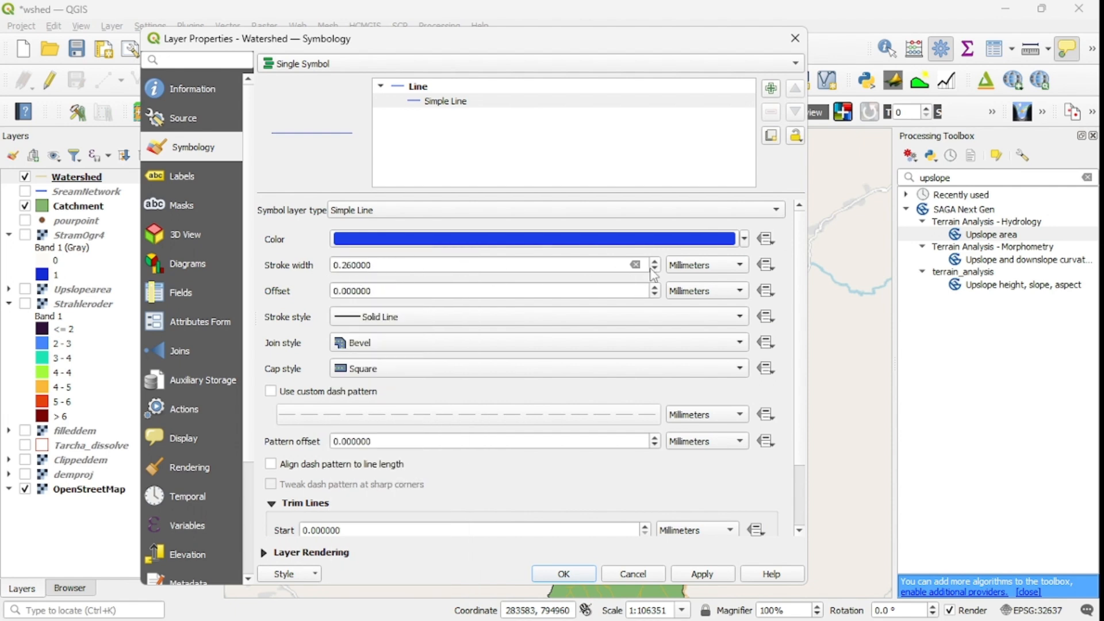
click(655, 261)
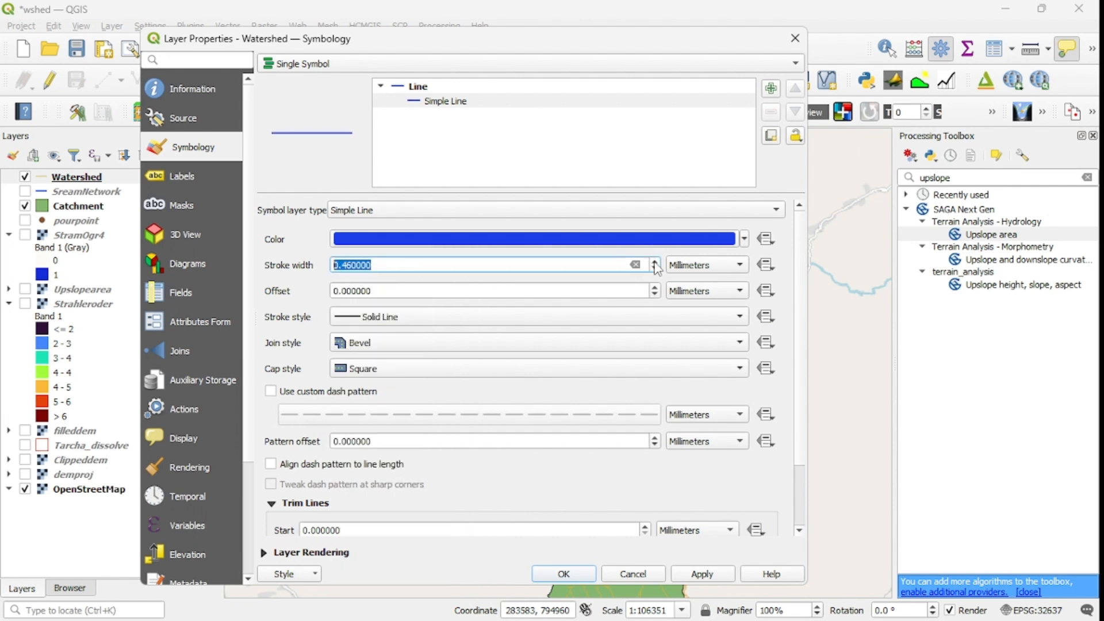
click(700, 574)
click(577, 573)
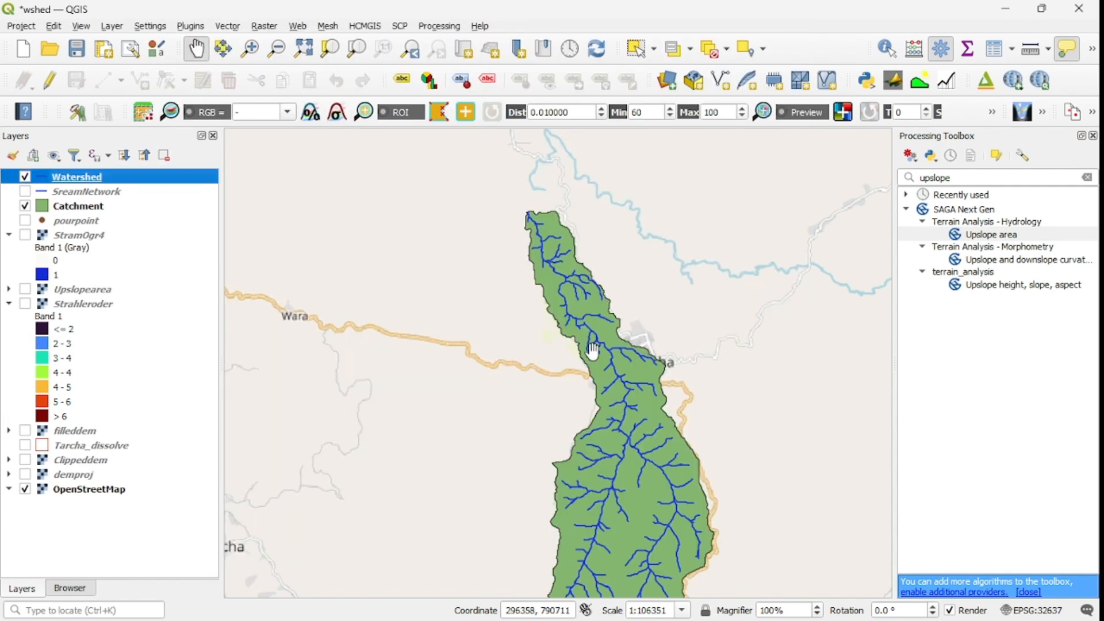
Step: Examine the clipped stream lines within the Catchment polygon across the whole watershed
scroll(621, 371, down, 1)
drag(621, 371, 592, 295)
scroll(592, 295, up, 1)
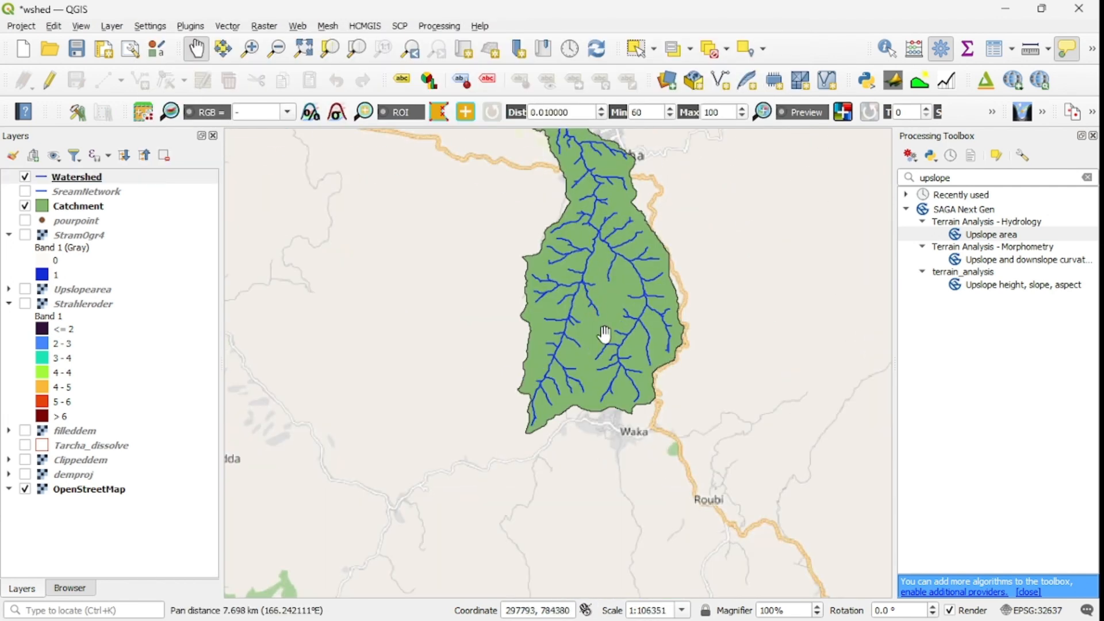
scroll(591, 292, down, 2)
scroll(592, 293, up, 2)
drag(663, 362, 639, 402)
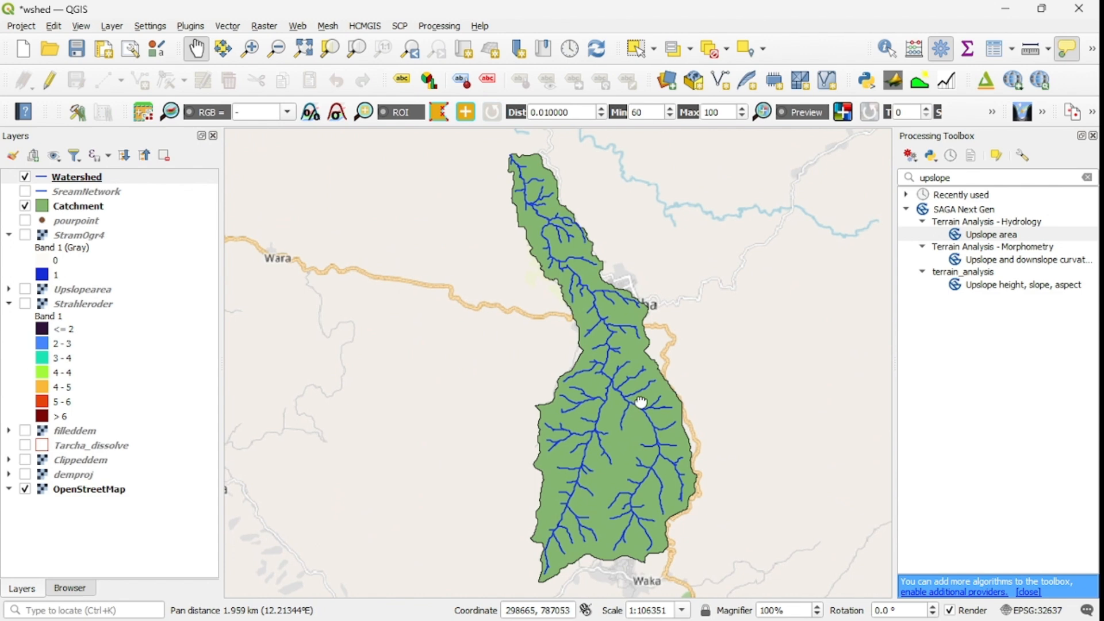
scroll(630, 403, up, 1)
scroll(626, 403, down, 1)
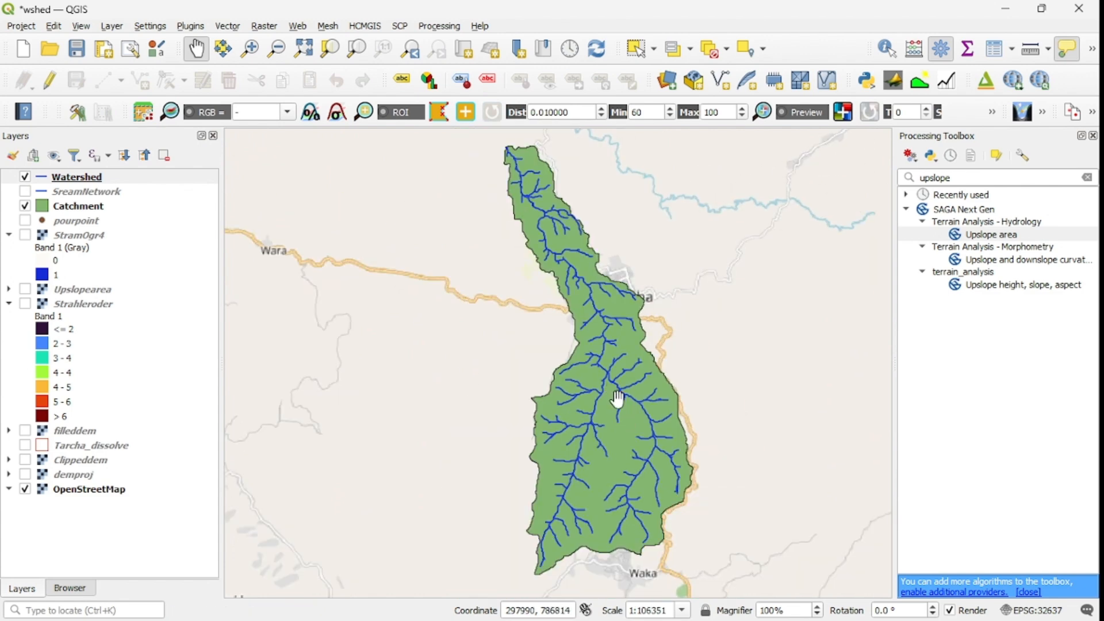
scroll(610, 400, down, 1)
drag(623, 423, 598, 369)
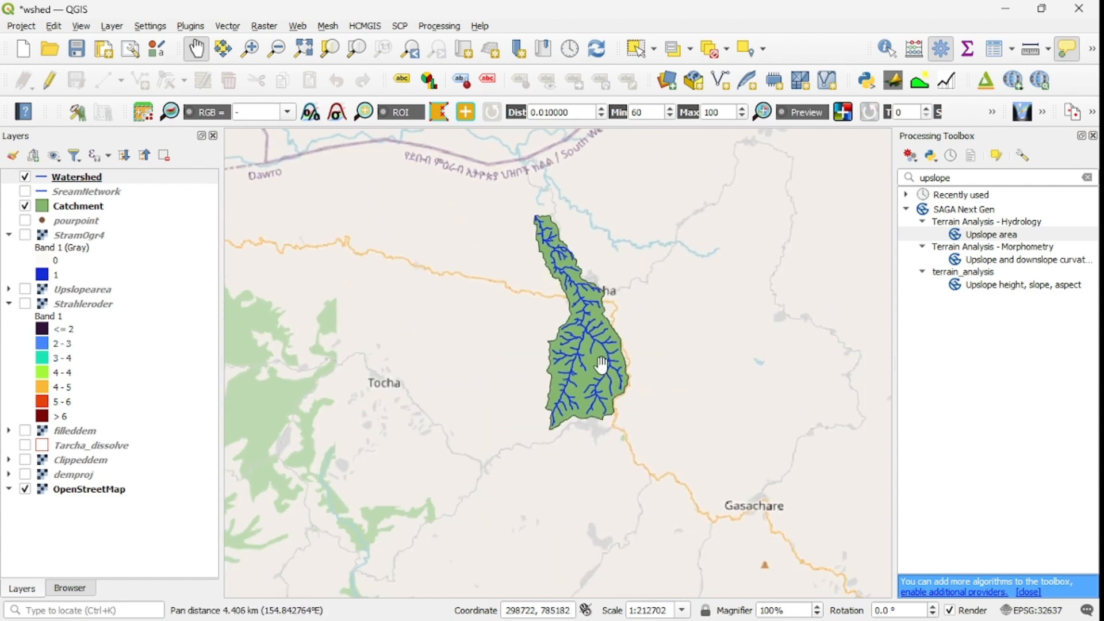
scroll(602, 365, up, 1)
scroll(599, 368, down, 1)
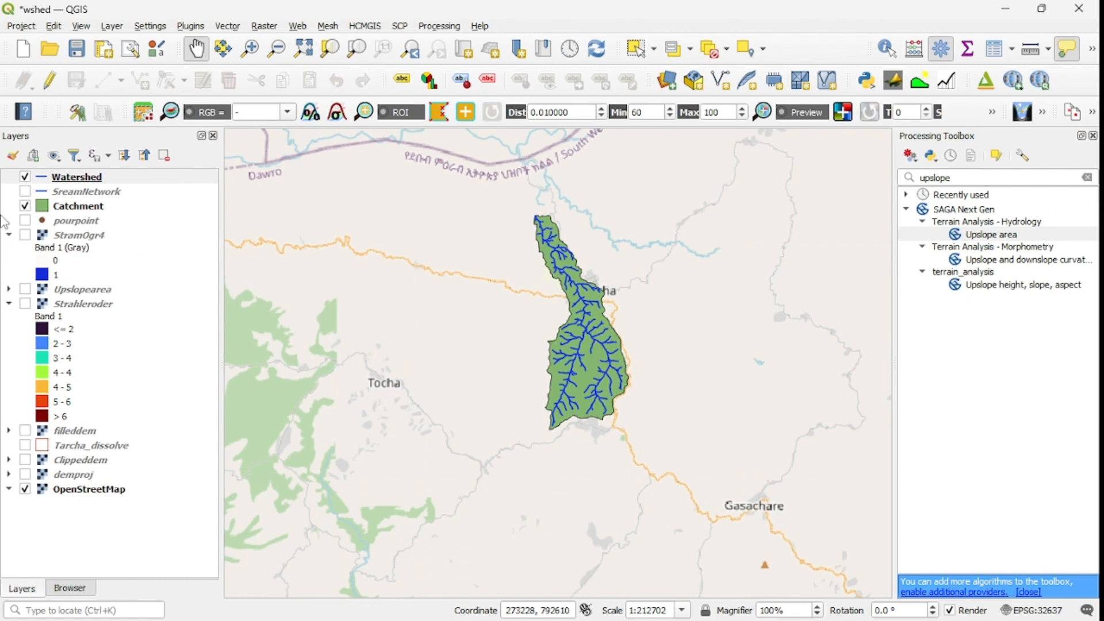
Step: Change the Catchment layer's simple fill color to turquoise and apply the new symbology to the polygon
click(42, 211)
double_click(42, 211)
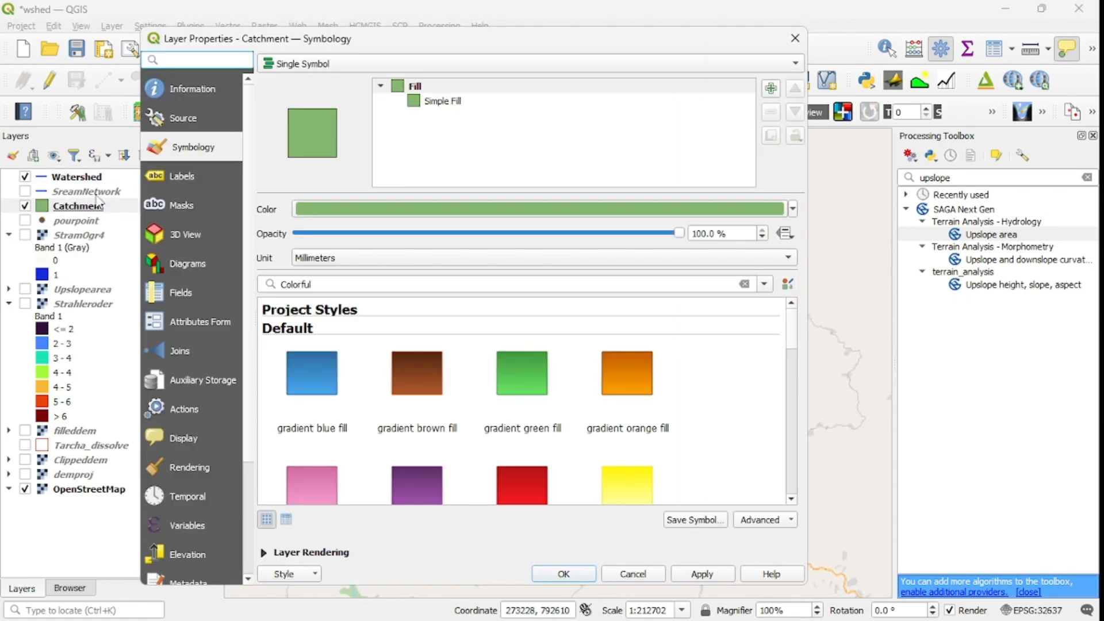
click(417, 103)
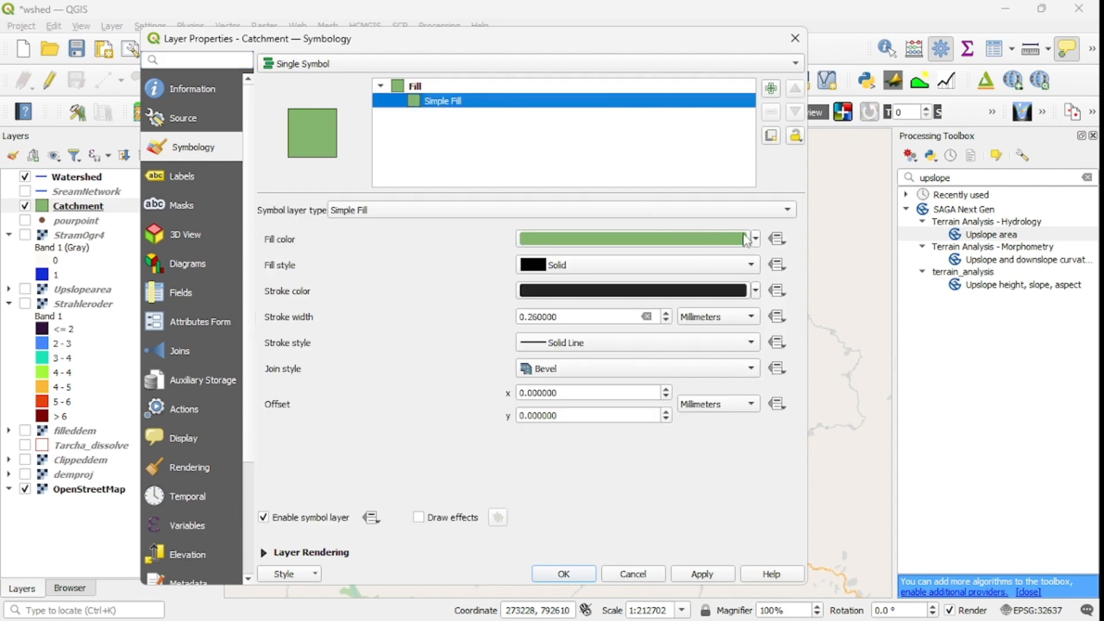
click(757, 241)
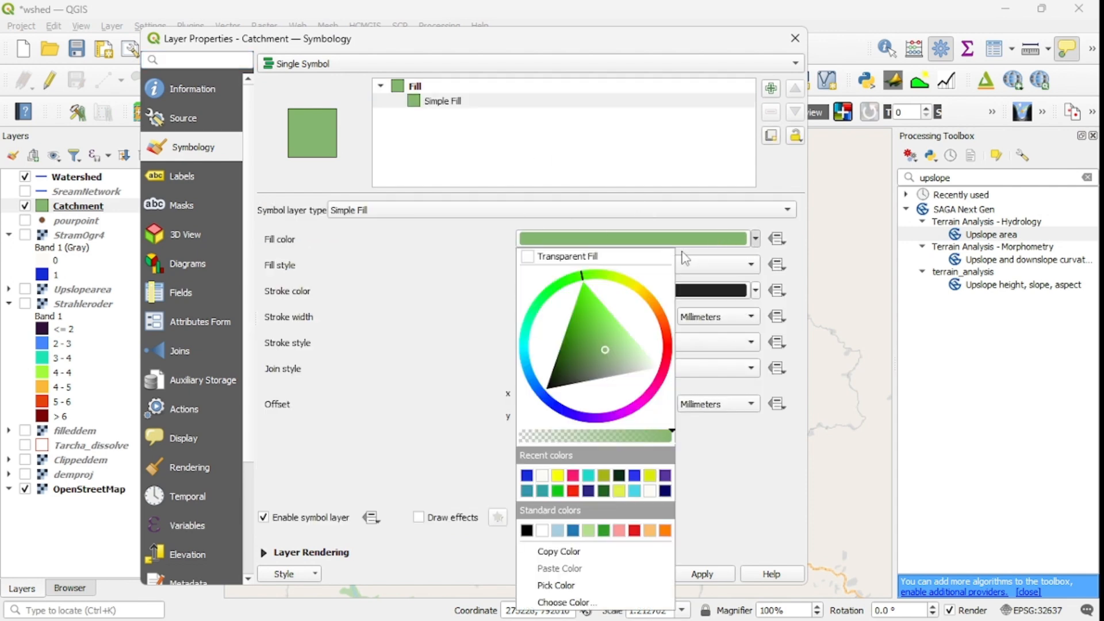
click(529, 334)
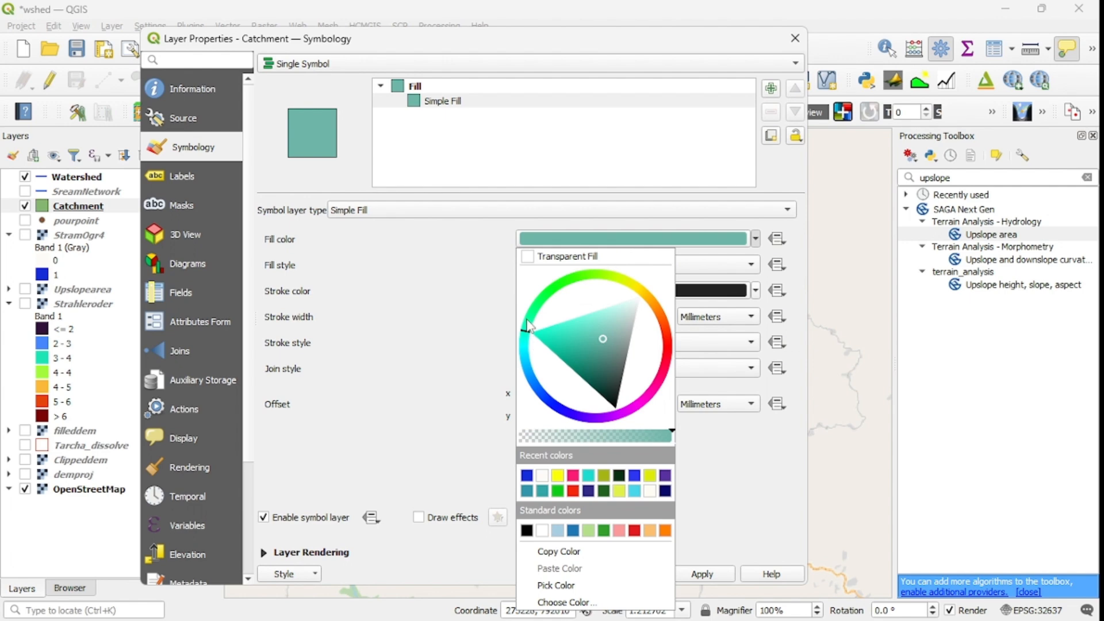
drag(527, 325, 528, 320)
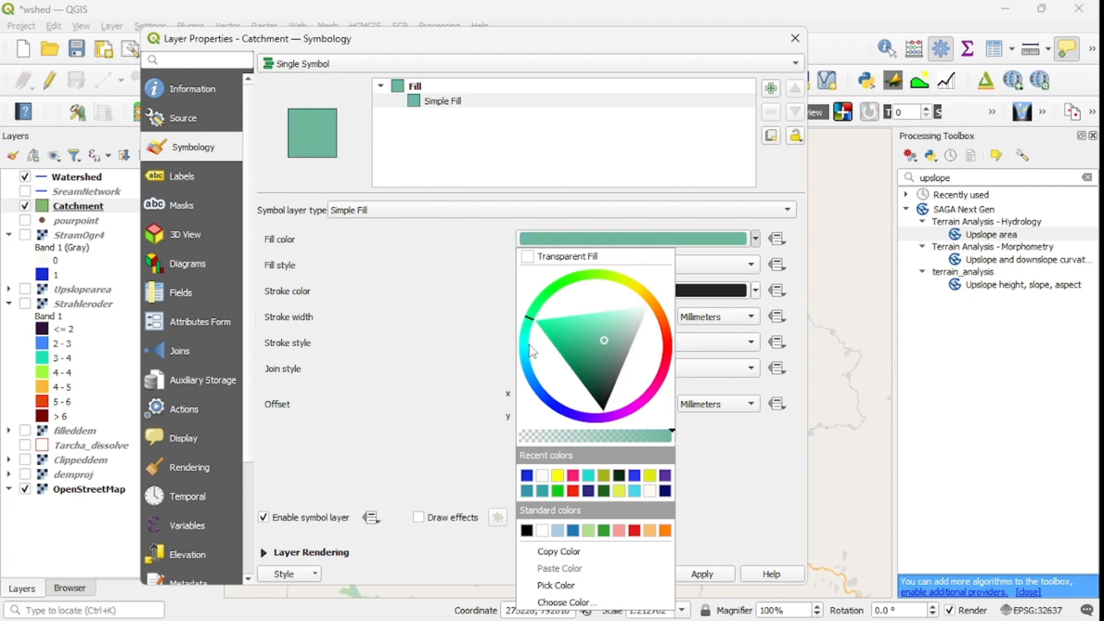
click(528, 345)
click(567, 340)
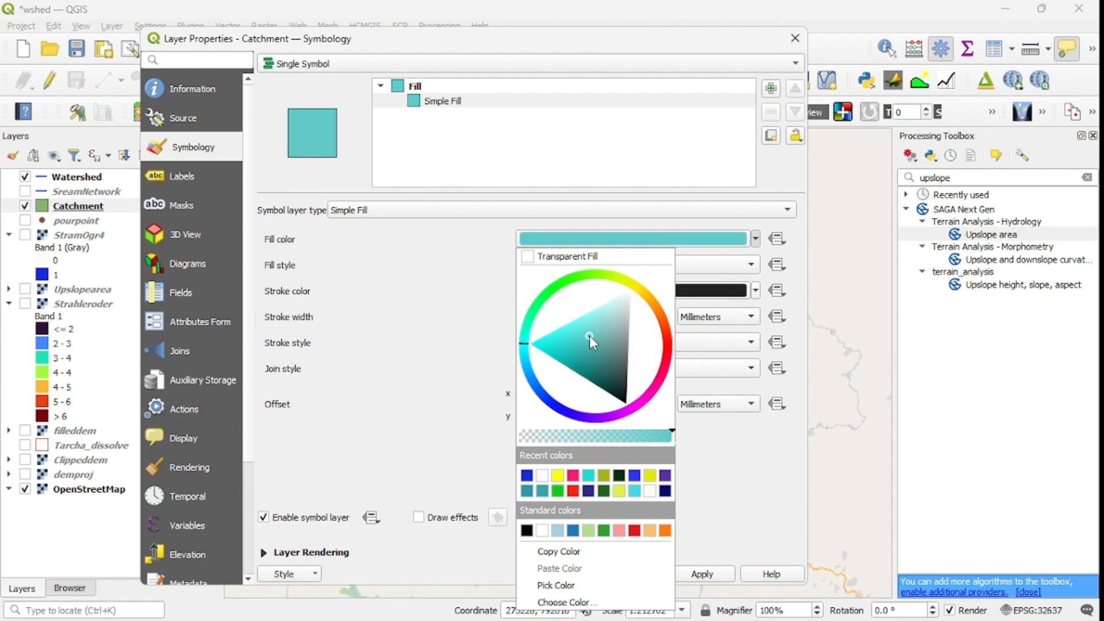
click(699, 453)
mouse_move(696, 595)
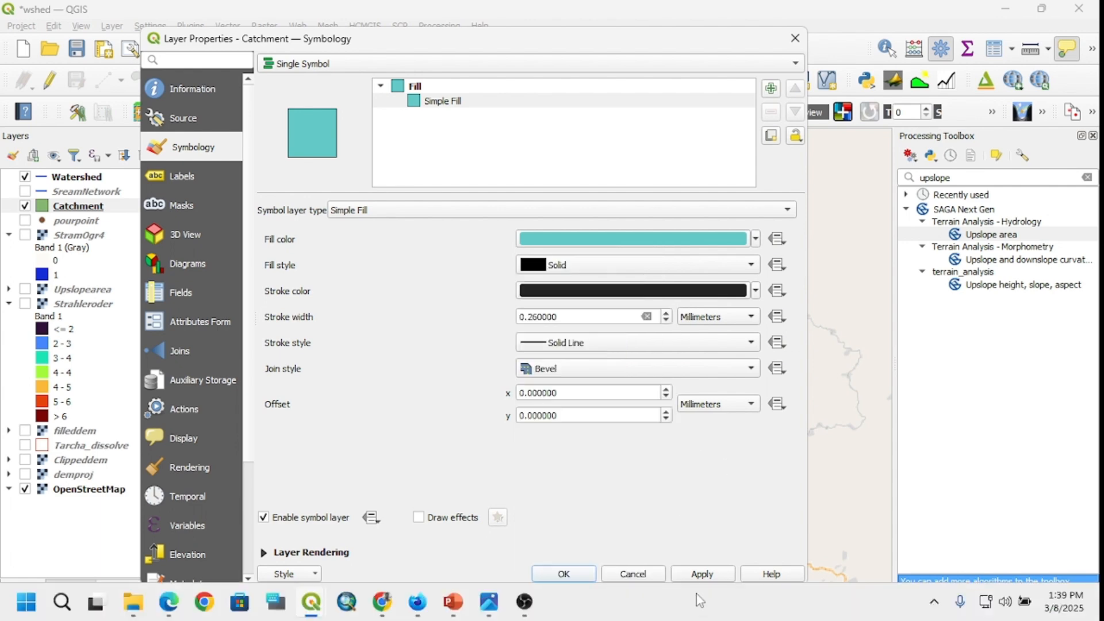
click(563, 573)
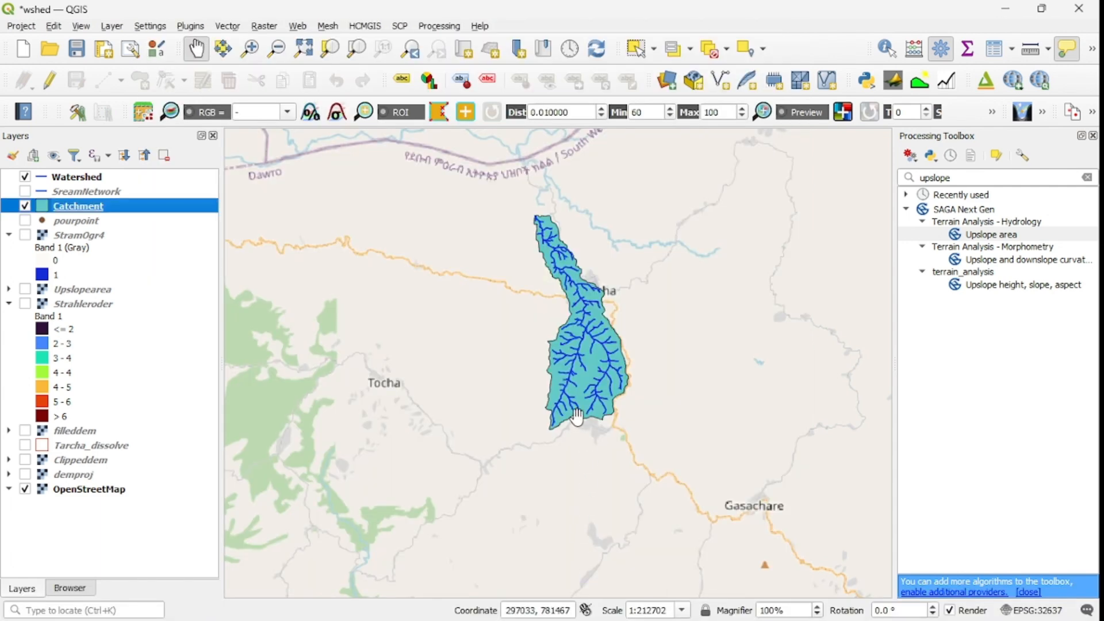
Step: Examine the whole Catchment polygon with the blue stream lines against the surrounding OpenStreetMap base map
scroll(612, 362, down, 1)
scroll(611, 362, up, 1)
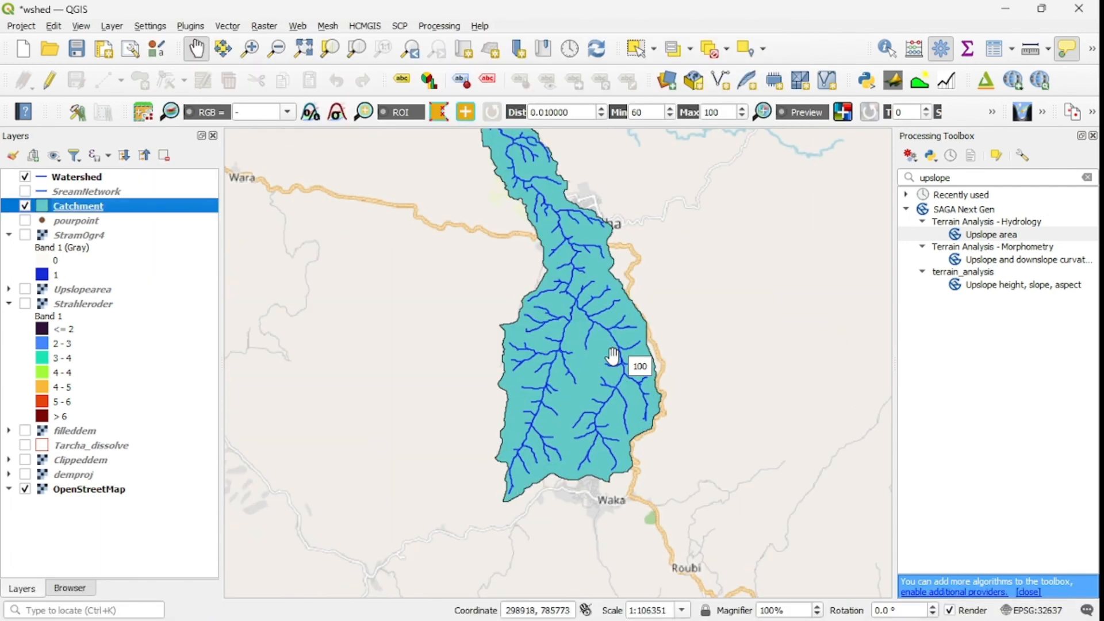
scroll(577, 387, down, 2)
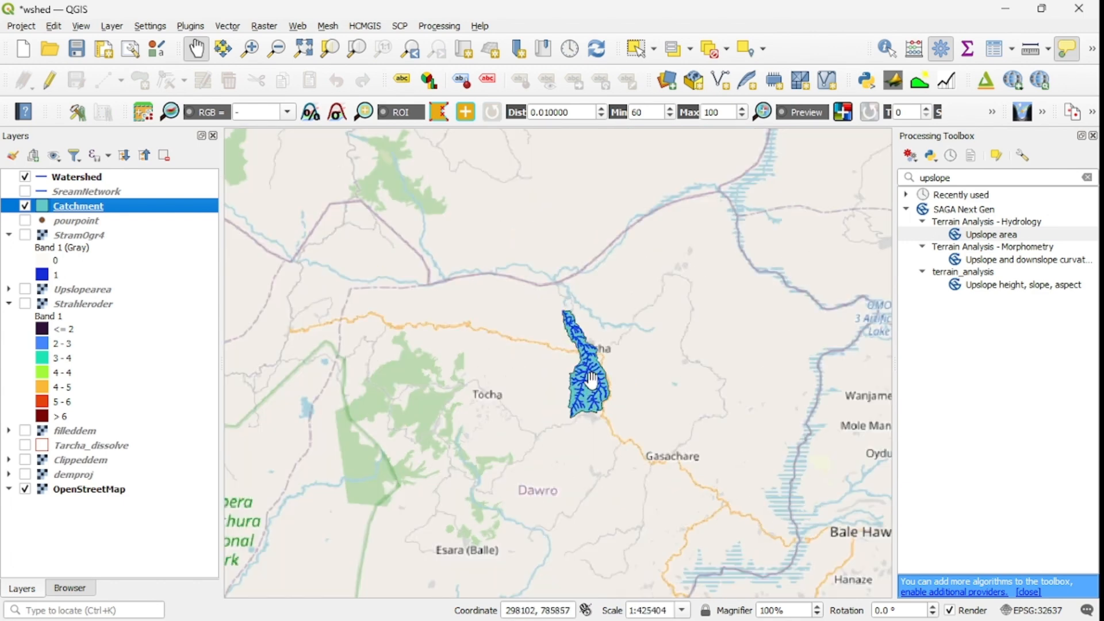
scroll(577, 378, up, 2)
drag(599, 333, 569, 402)
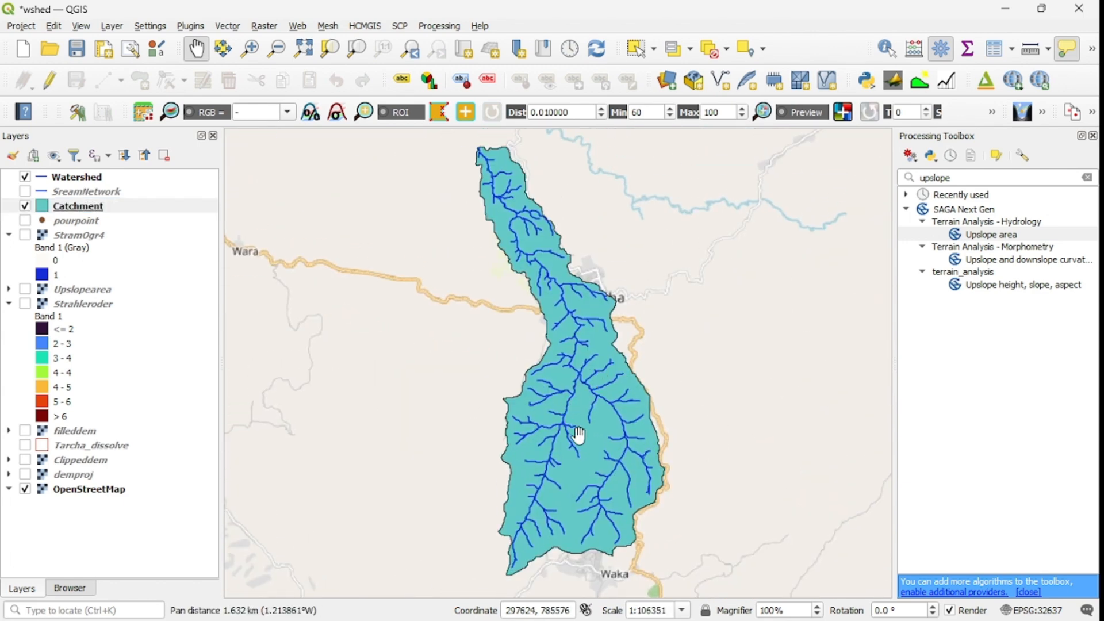
scroll(584, 413, down, 1)
drag(593, 444, 551, 379)
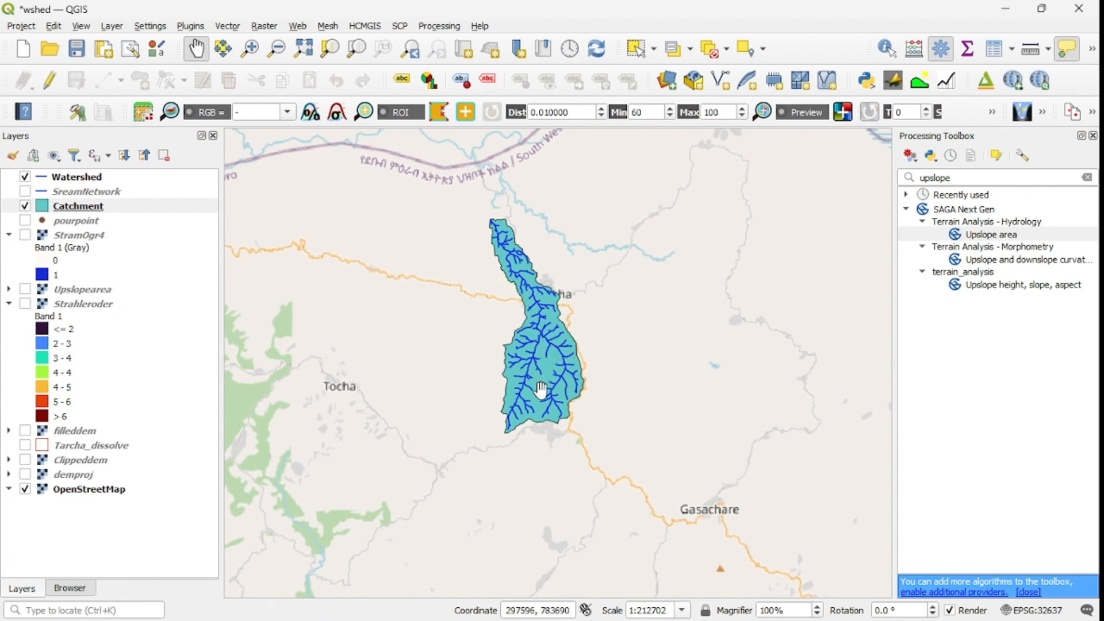
scroll(545, 359, up, 2)
scroll(546, 361, down, 2)
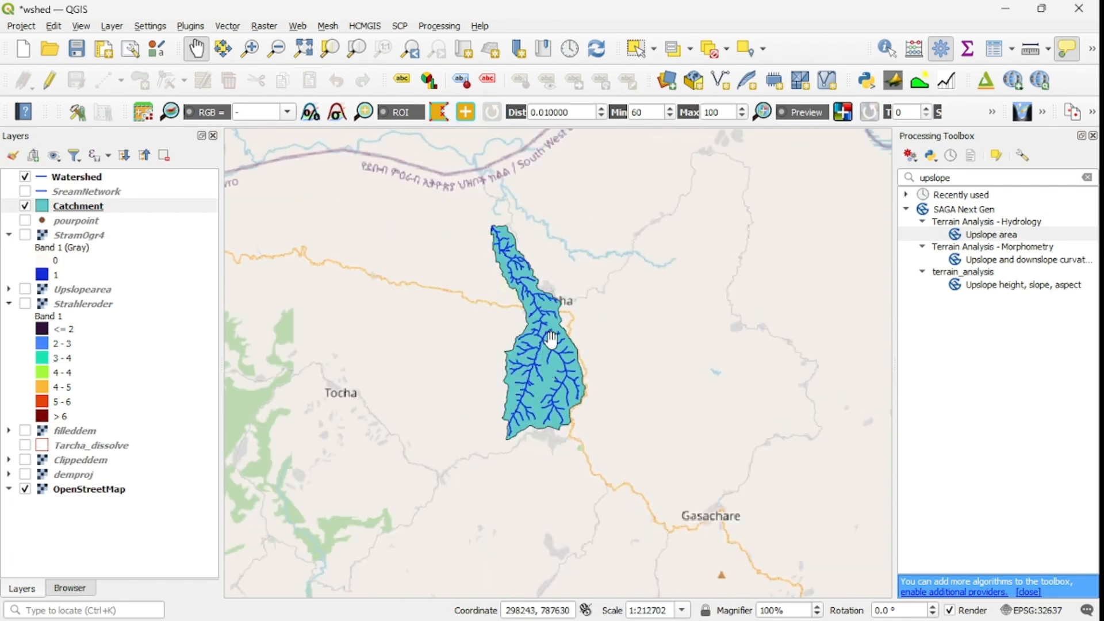
drag(551, 342, 554, 389)
scroll(553, 389, up, 1)
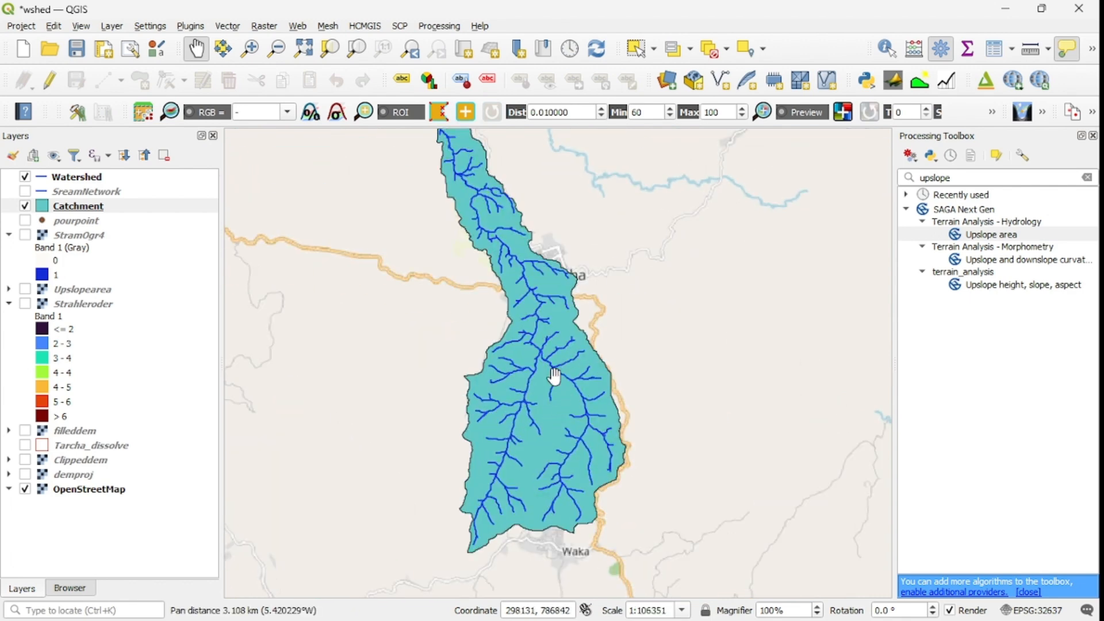
Step: Inspect the stream junctions and tributaries up close in the middle of the catchment, then return to the overall map
scroll(551, 364, up, 1)
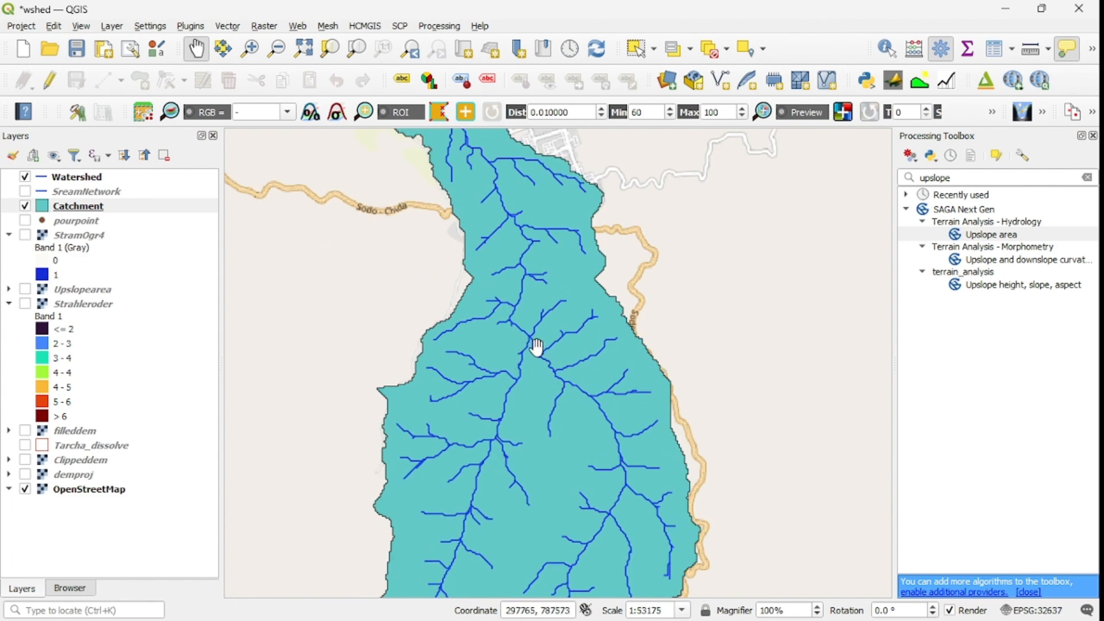
scroll(543, 348, up, 1)
scroll(525, 345, up, 2)
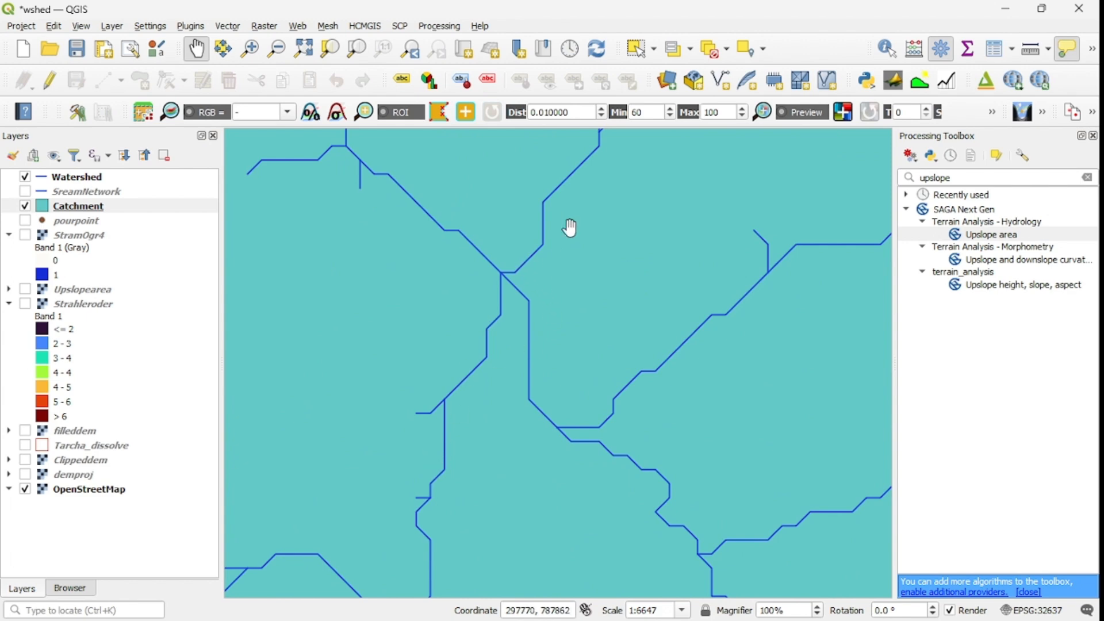
drag(535, 284, 671, 387)
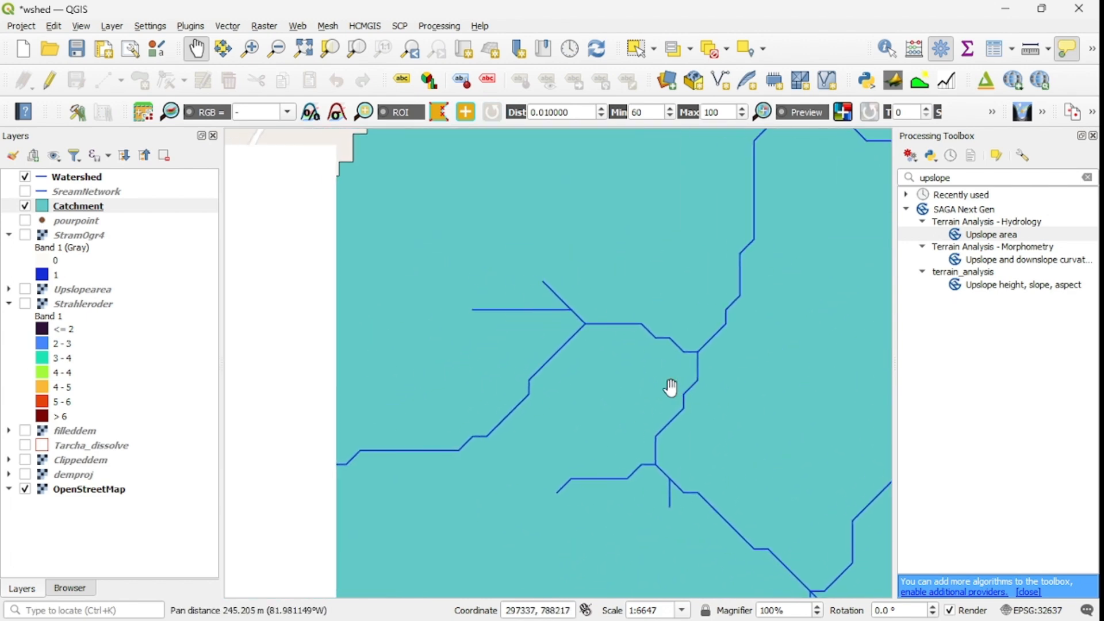
drag(596, 370, 695, 357)
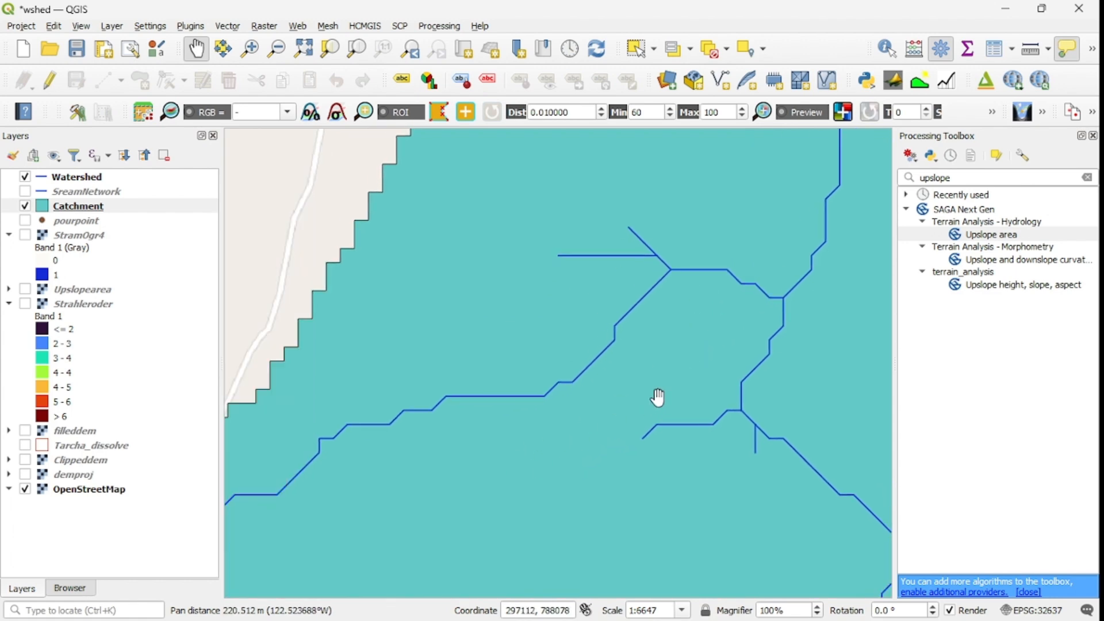
scroll(658, 396, down, 1)
scroll(719, 348, up, 2)
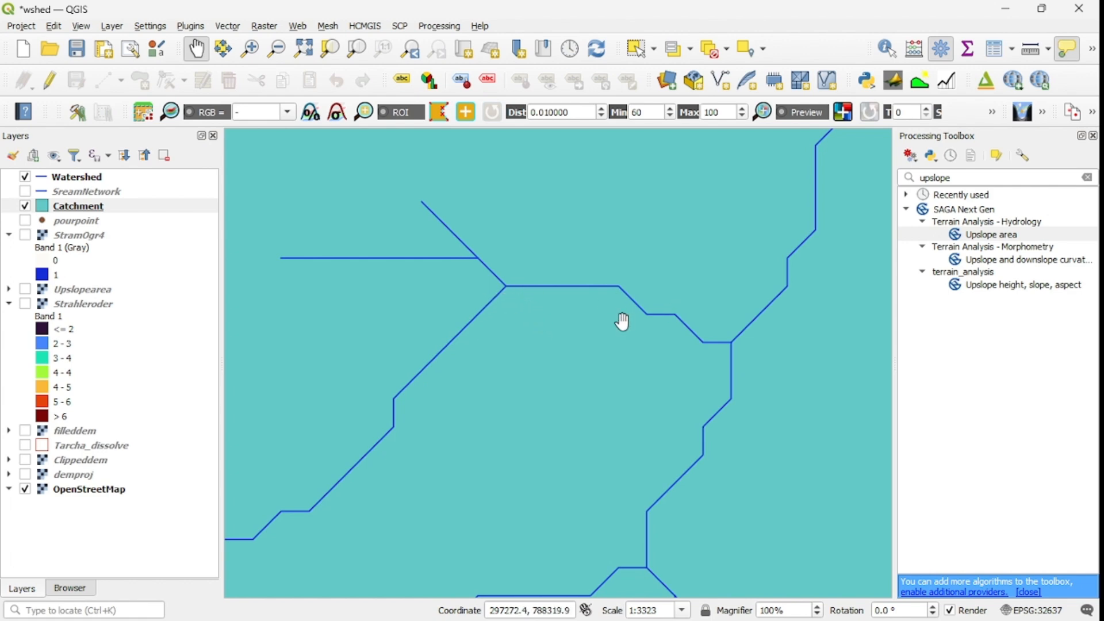
scroll(596, 324, down, 1)
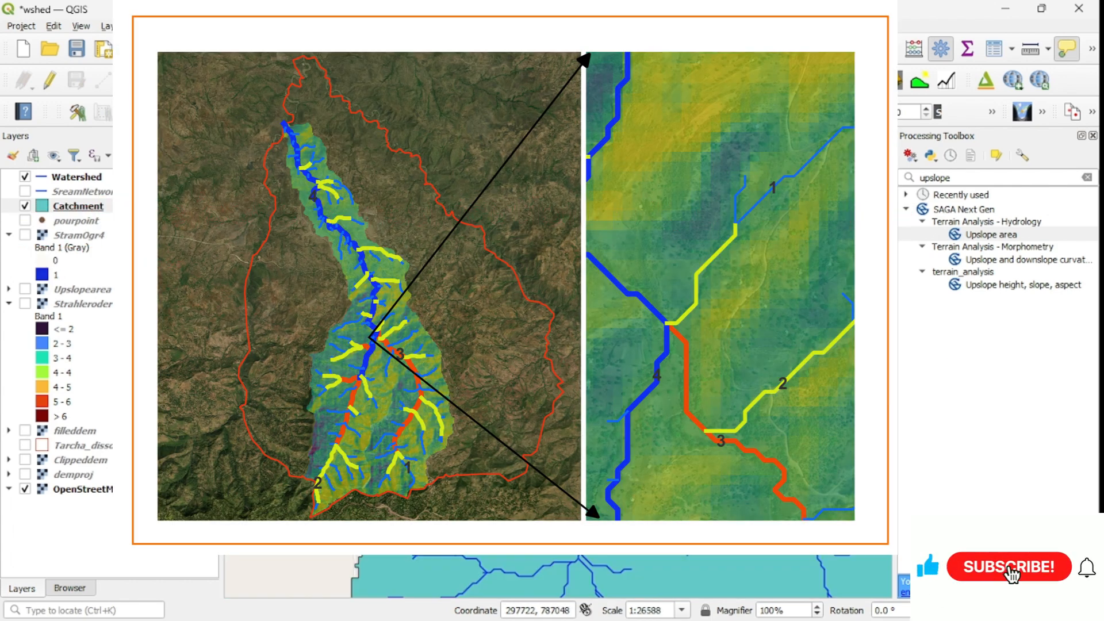
drag(627, 489, 601, 467)
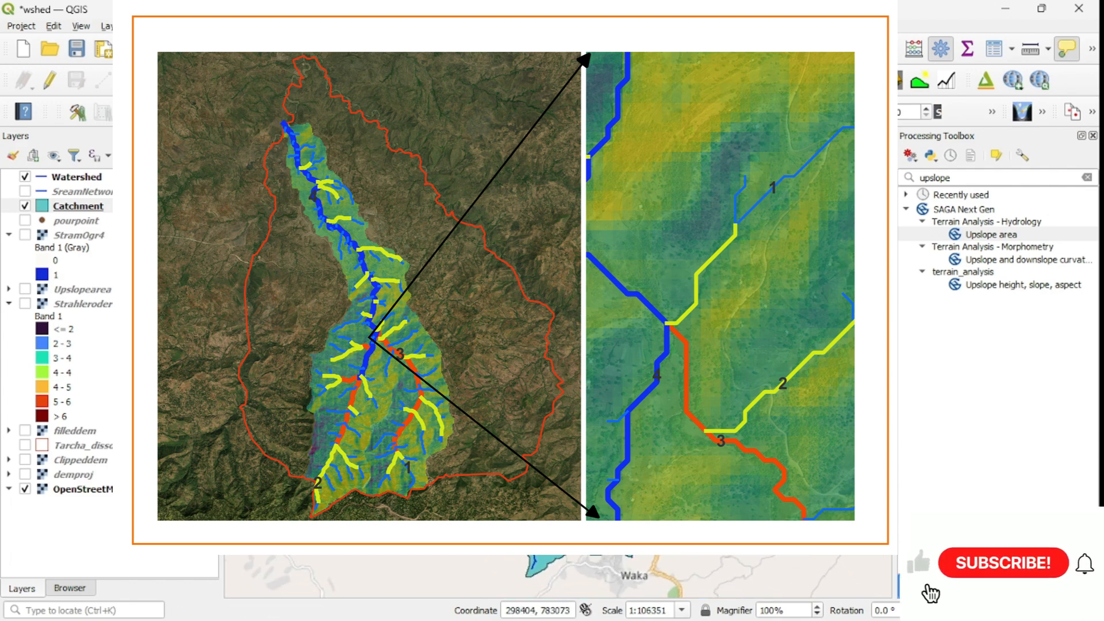
scroll(600, 466, down, 1)
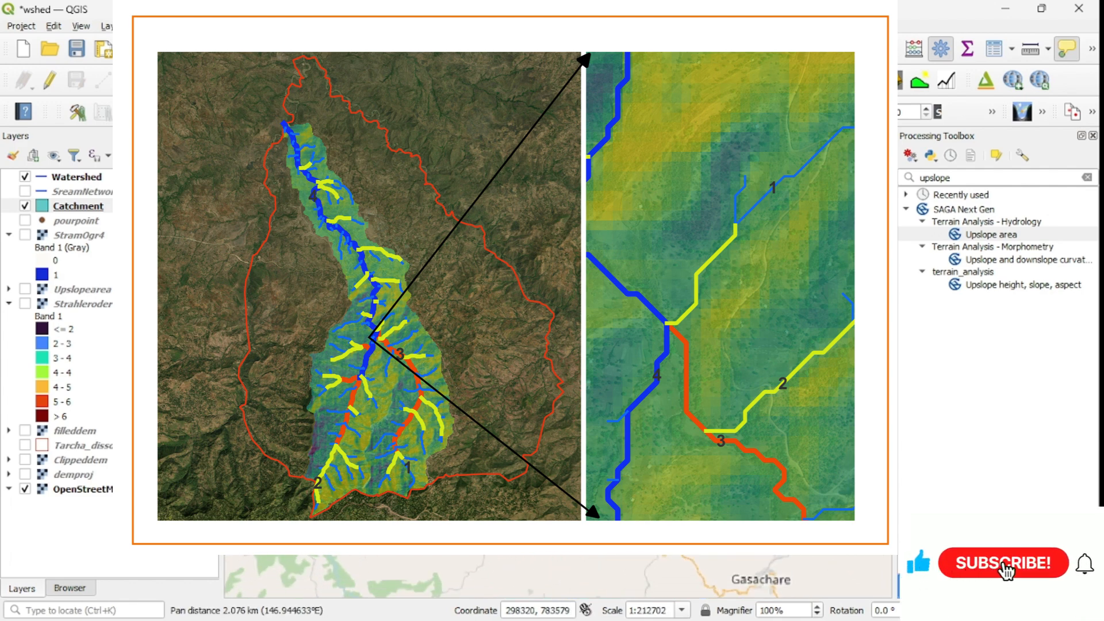